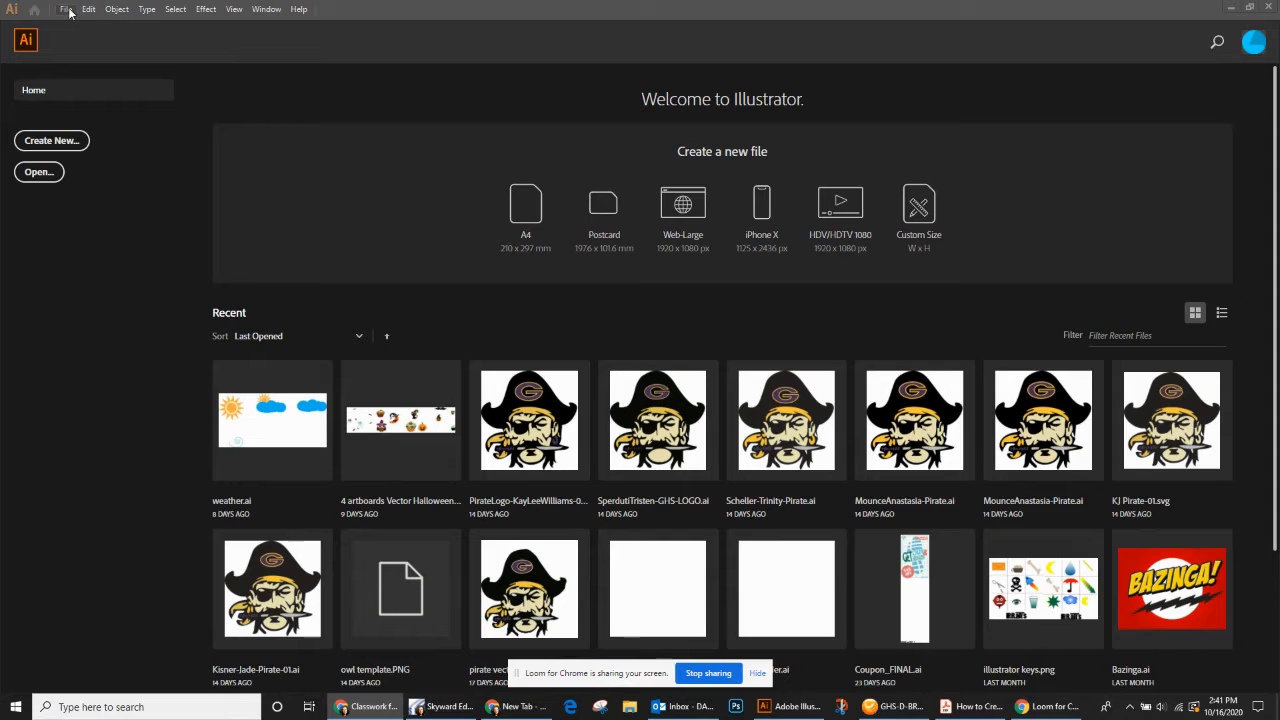
# - Create a new 10 x 10 in RGB document at 72 ppi with three artboards
pyautogui.click(67, 10)
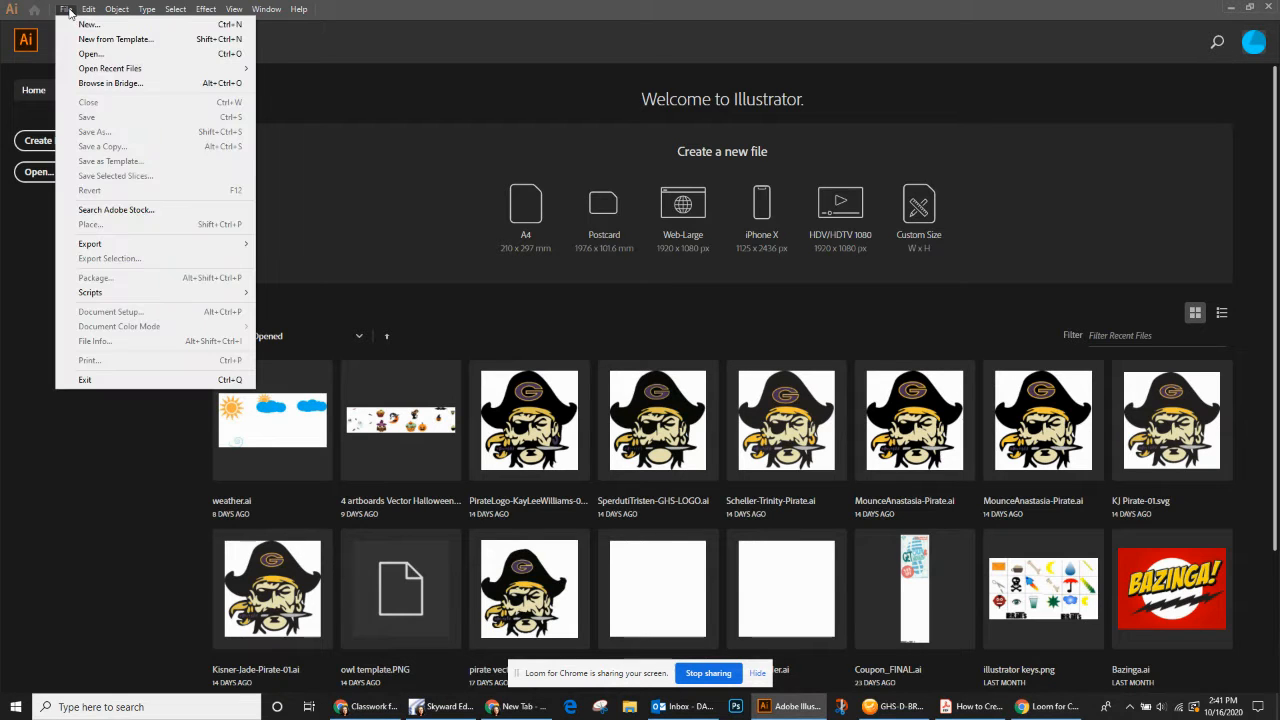
pyautogui.click(76, 24)
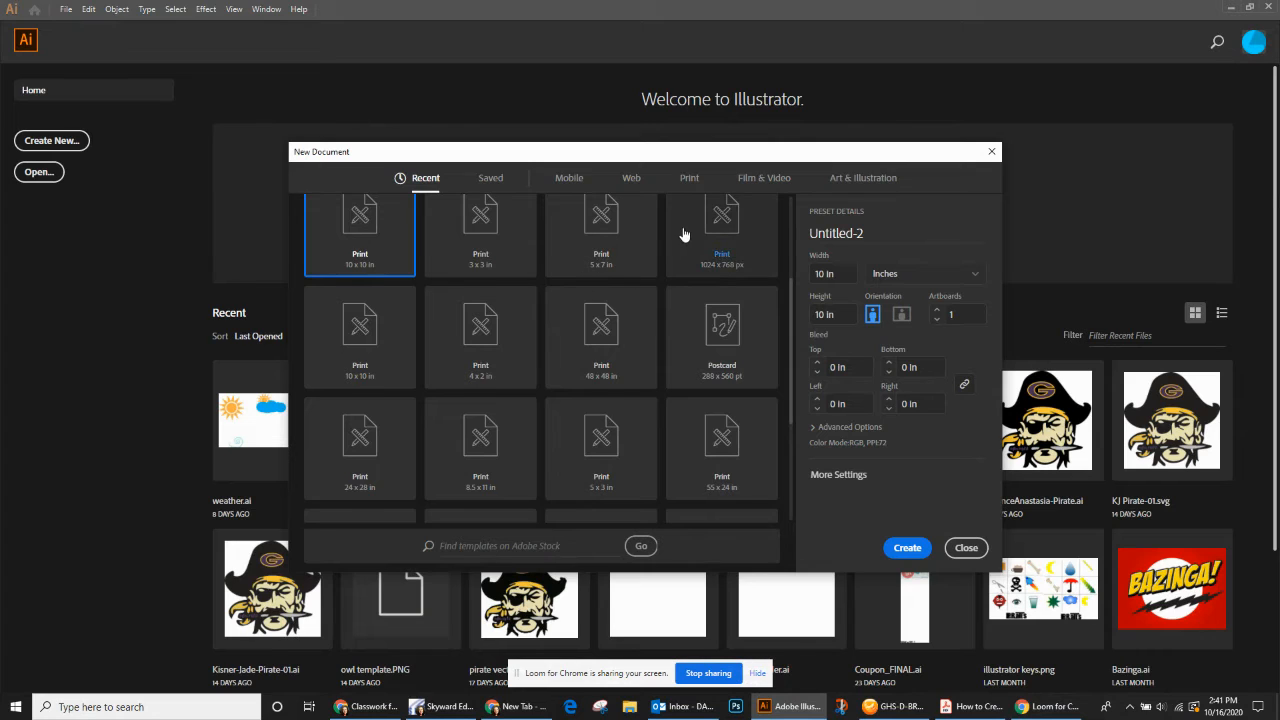
pyautogui.scroll(3, 685, 226)
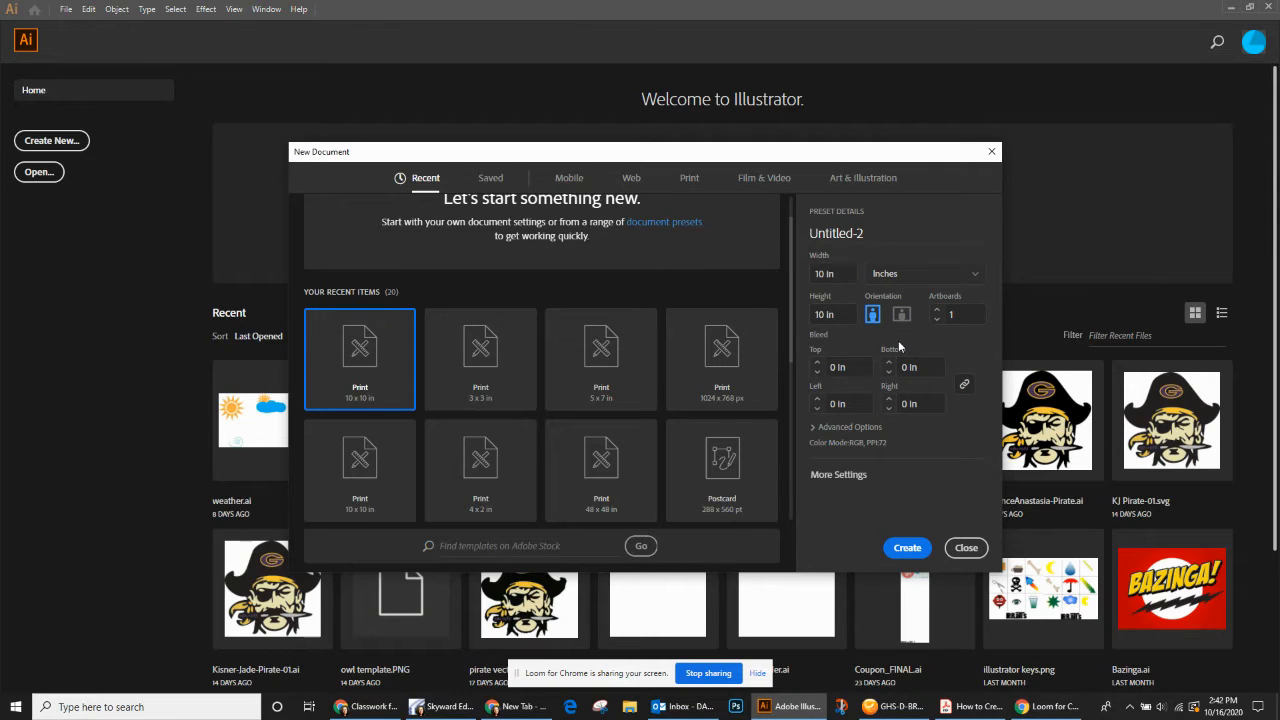
pyautogui.click(816, 432)
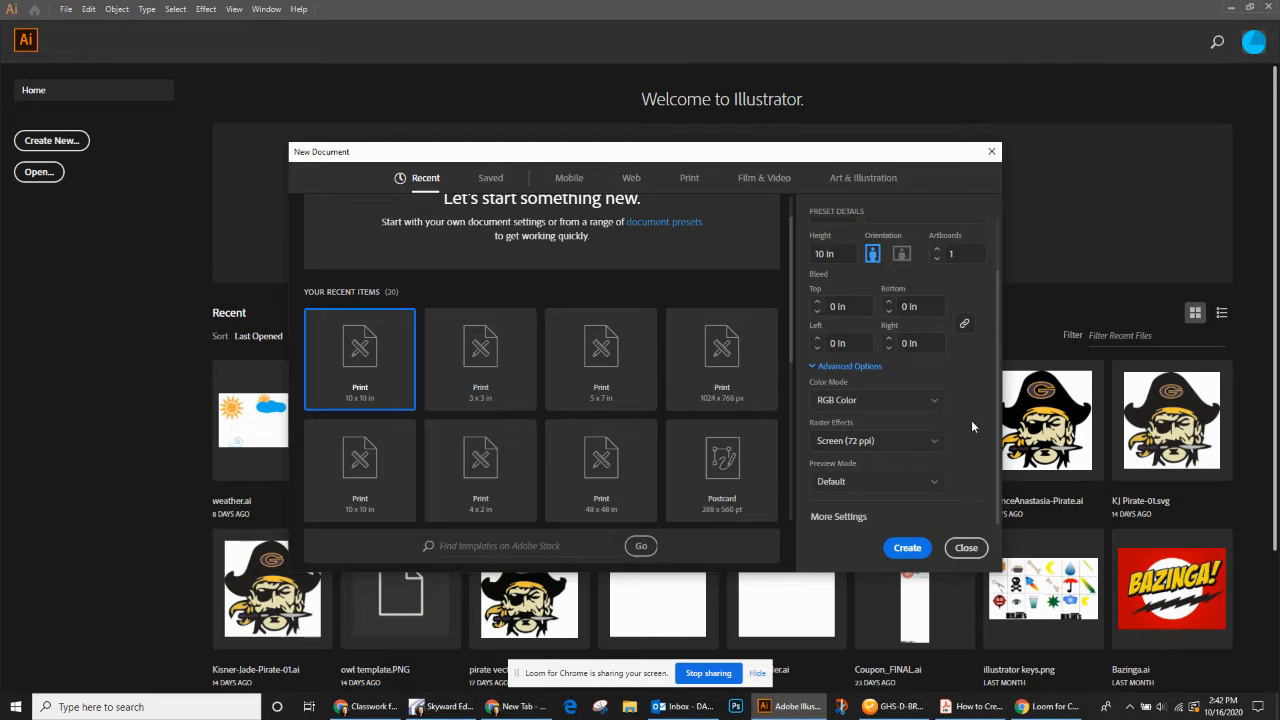
pyautogui.scroll(1, 973, 418)
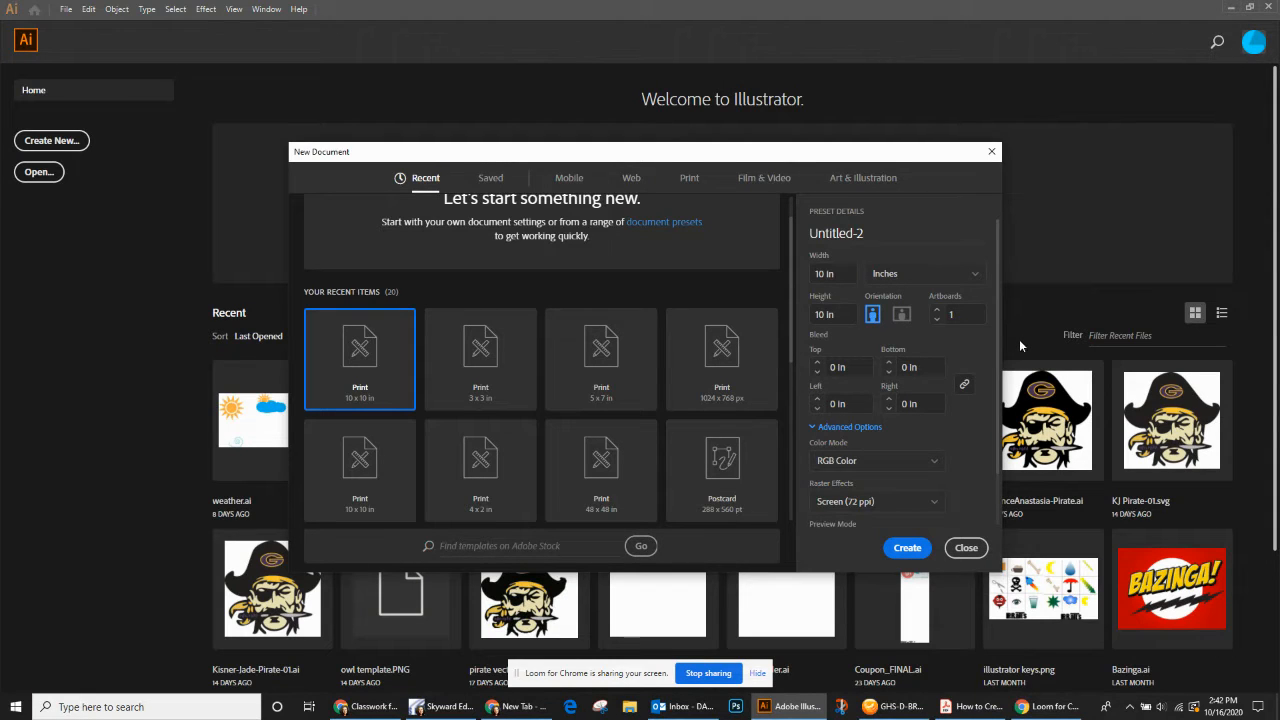
pyautogui.click(937, 312)
pyautogui.click(908, 548)
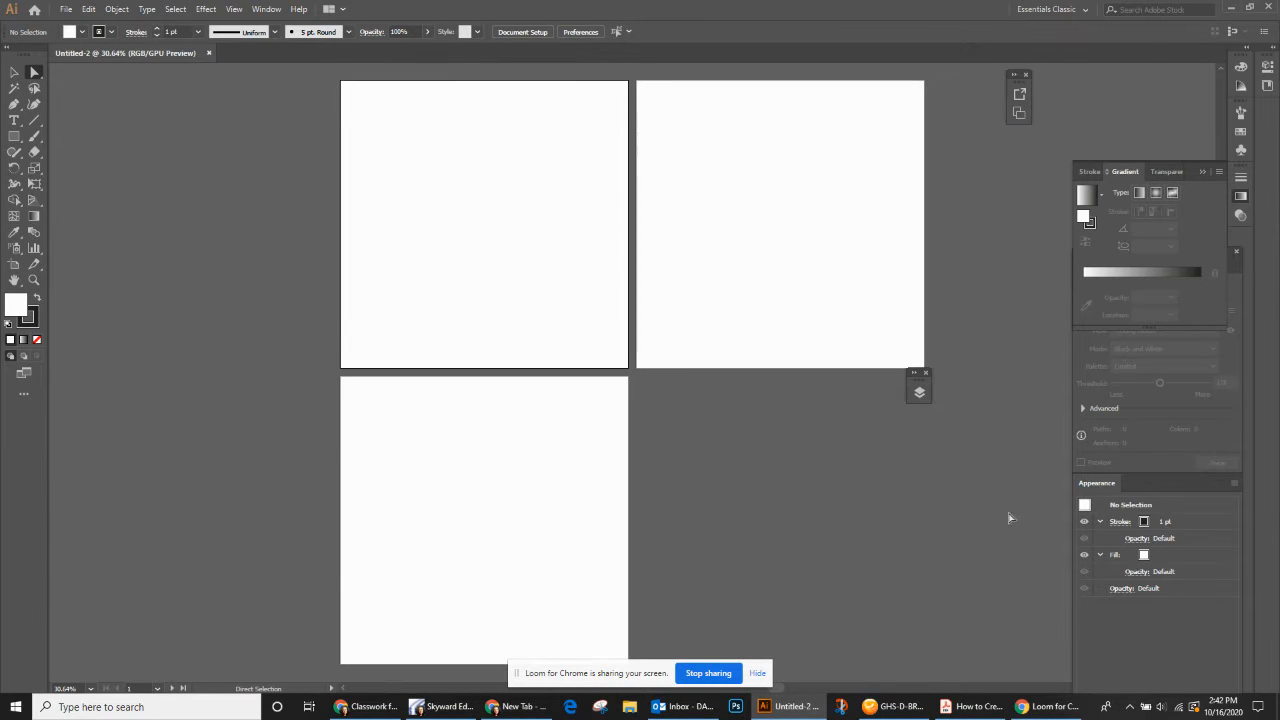
# - Reset the Essentials Classic workspace to its default panel layout
pyautogui.click(268, 10)
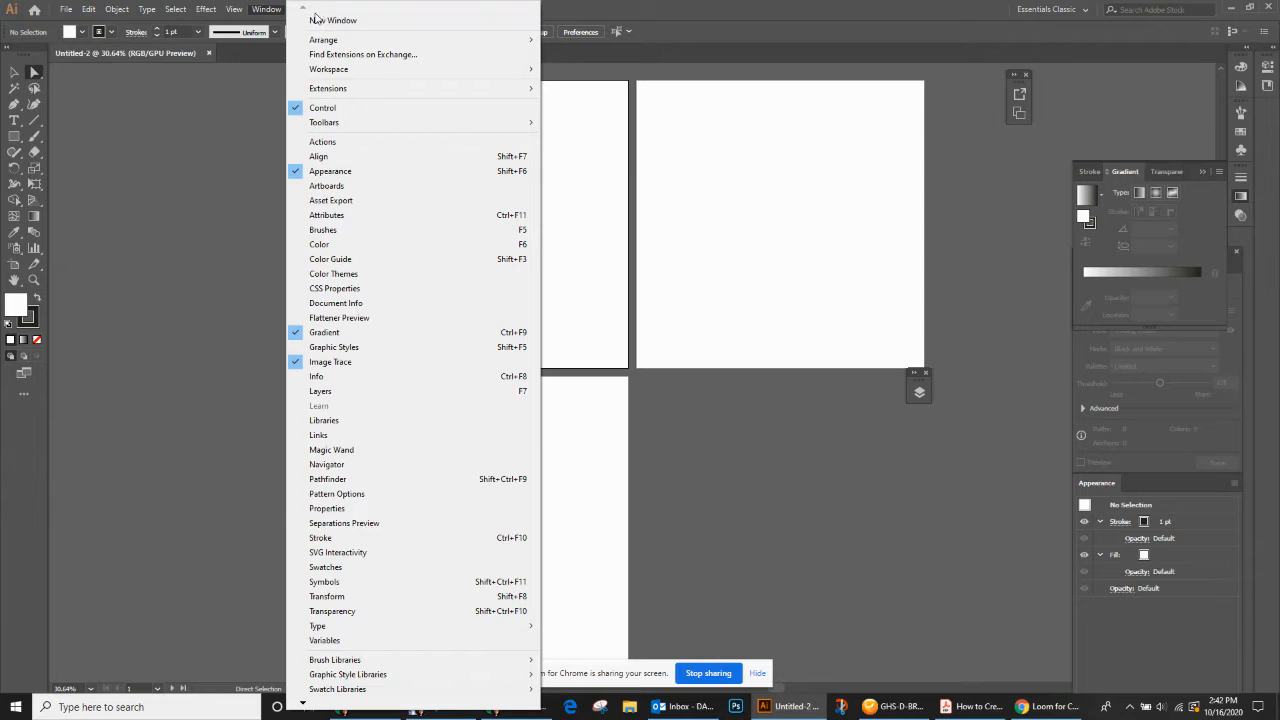
pyautogui.moveTo(330, 76)
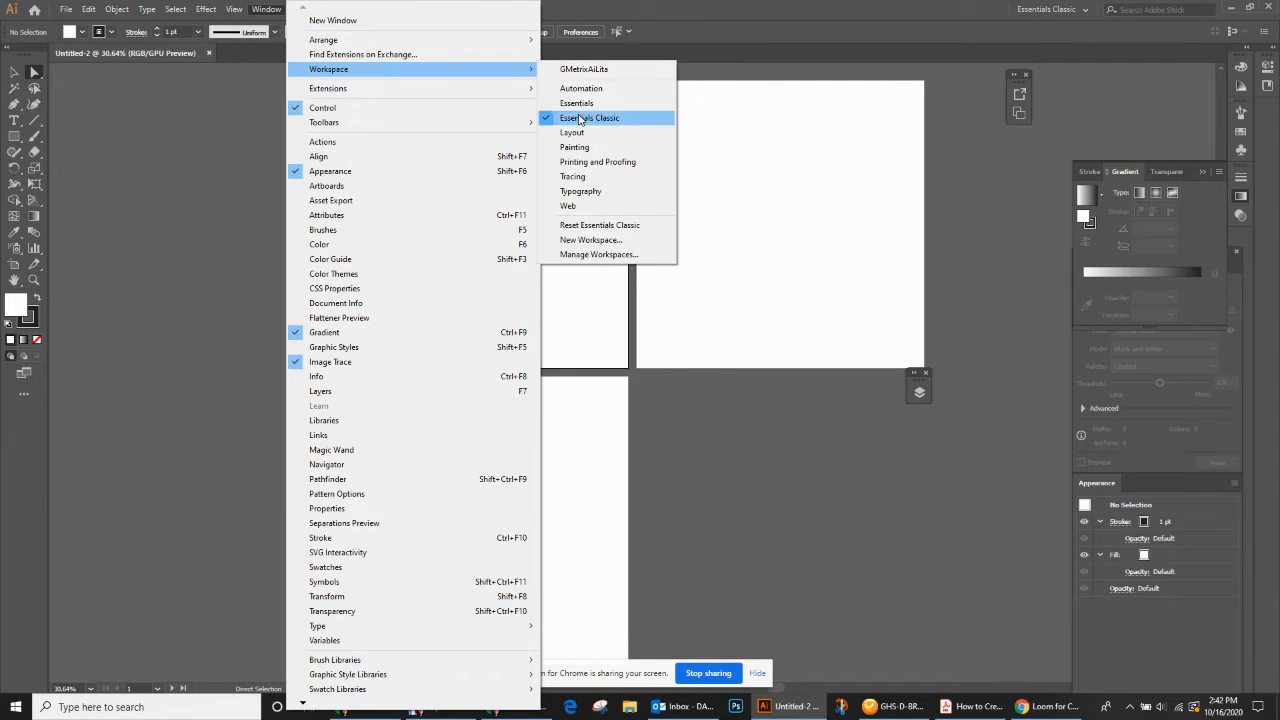
pyautogui.click(581, 225)
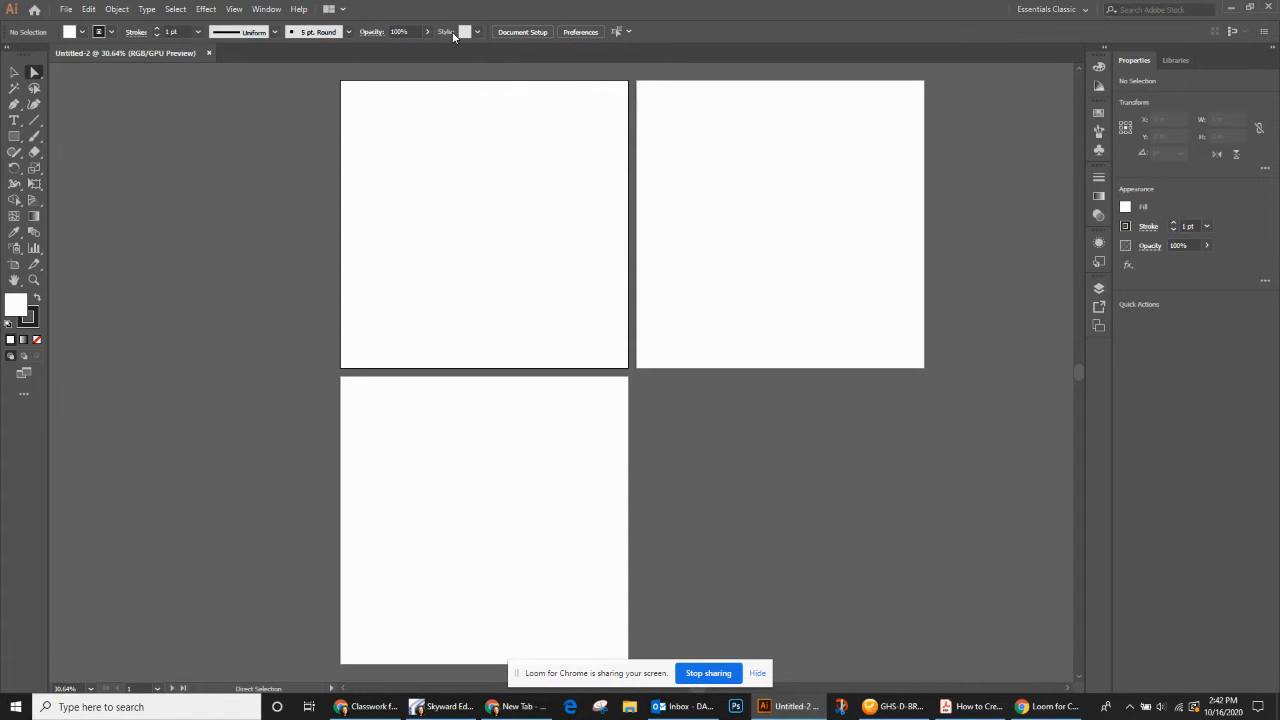
# - Switch to the Essentials workspace and back to Essentials Classic to compare their layouts
pyautogui.click(265, 9)
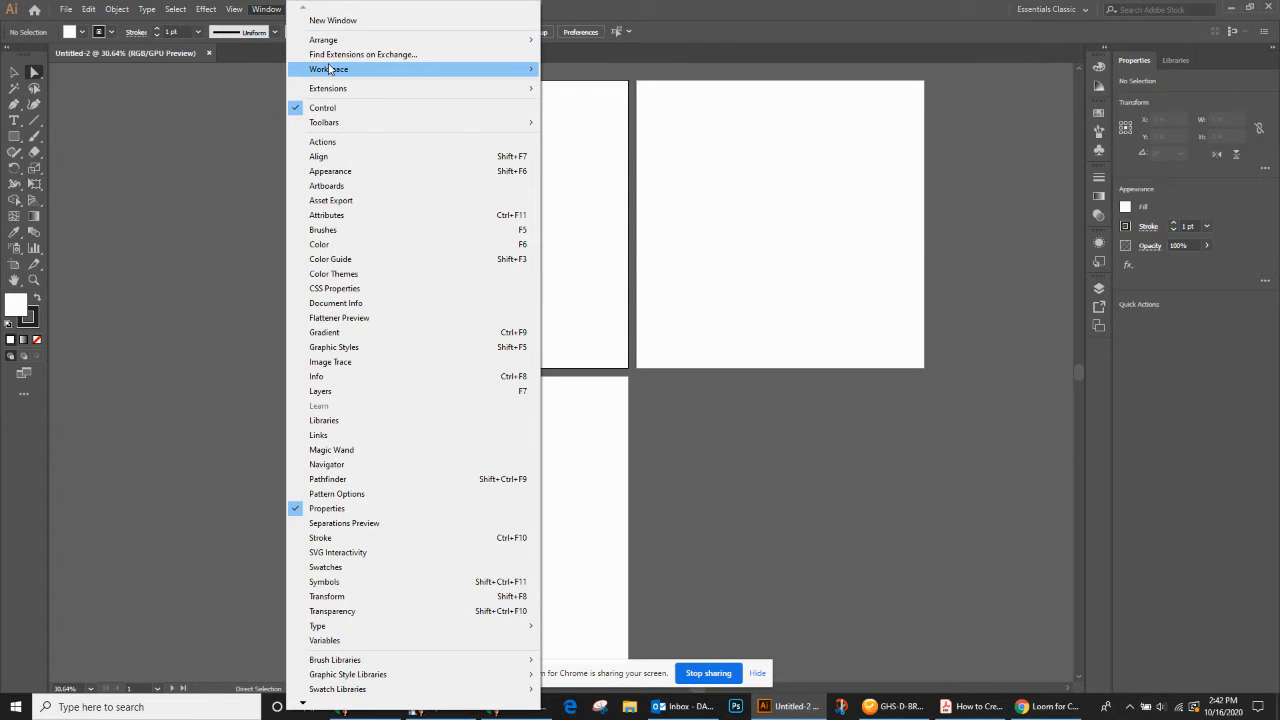
pyautogui.moveTo(371, 69)
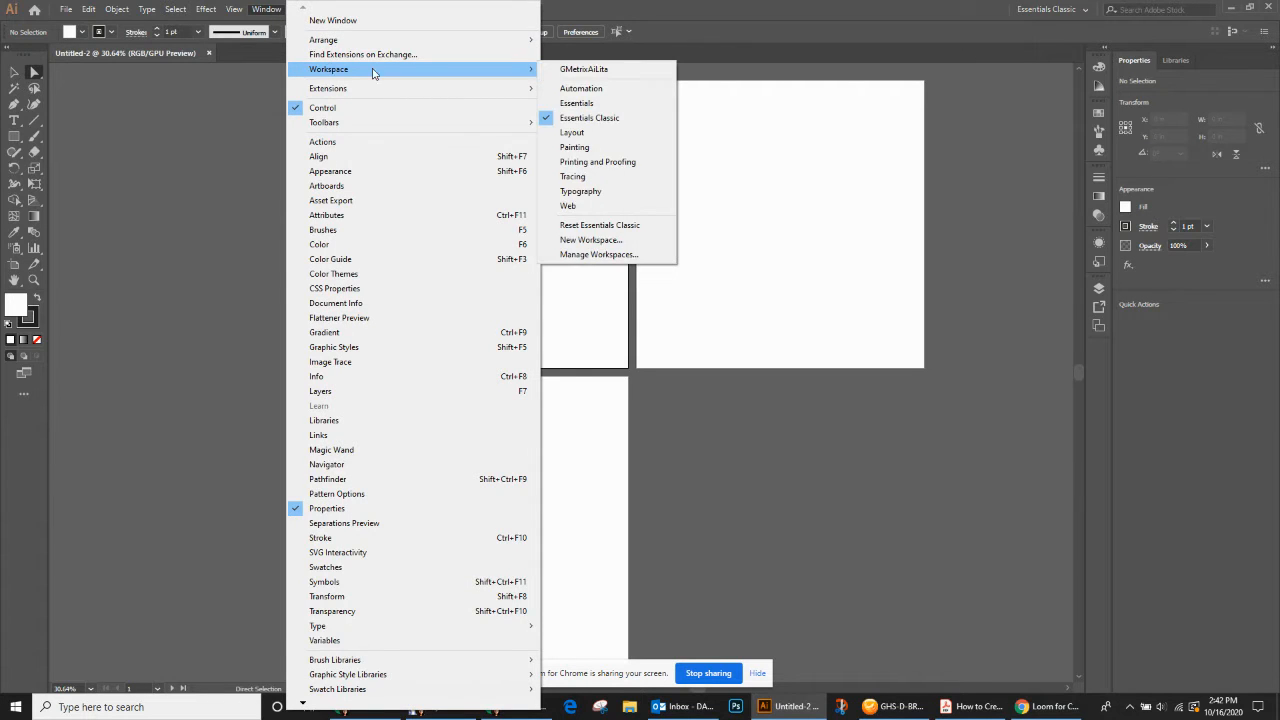
pyautogui.click(575, 104)
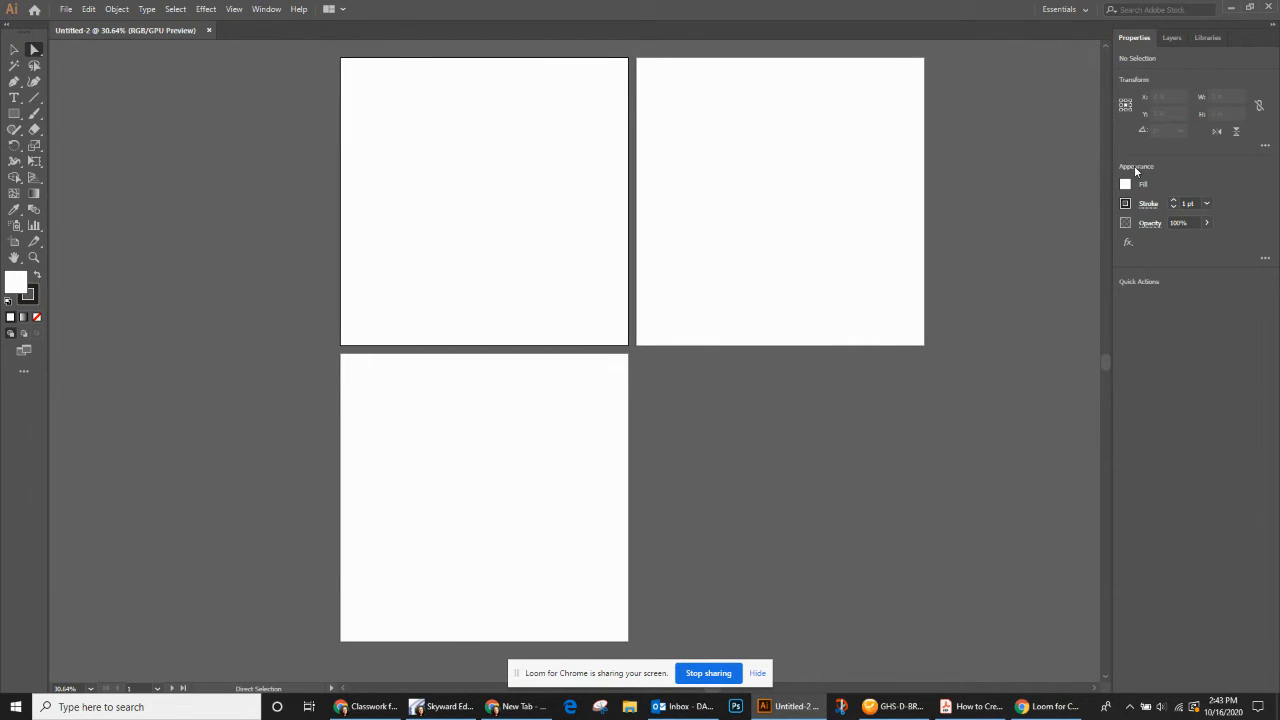
pyautogui.click(265, 9)
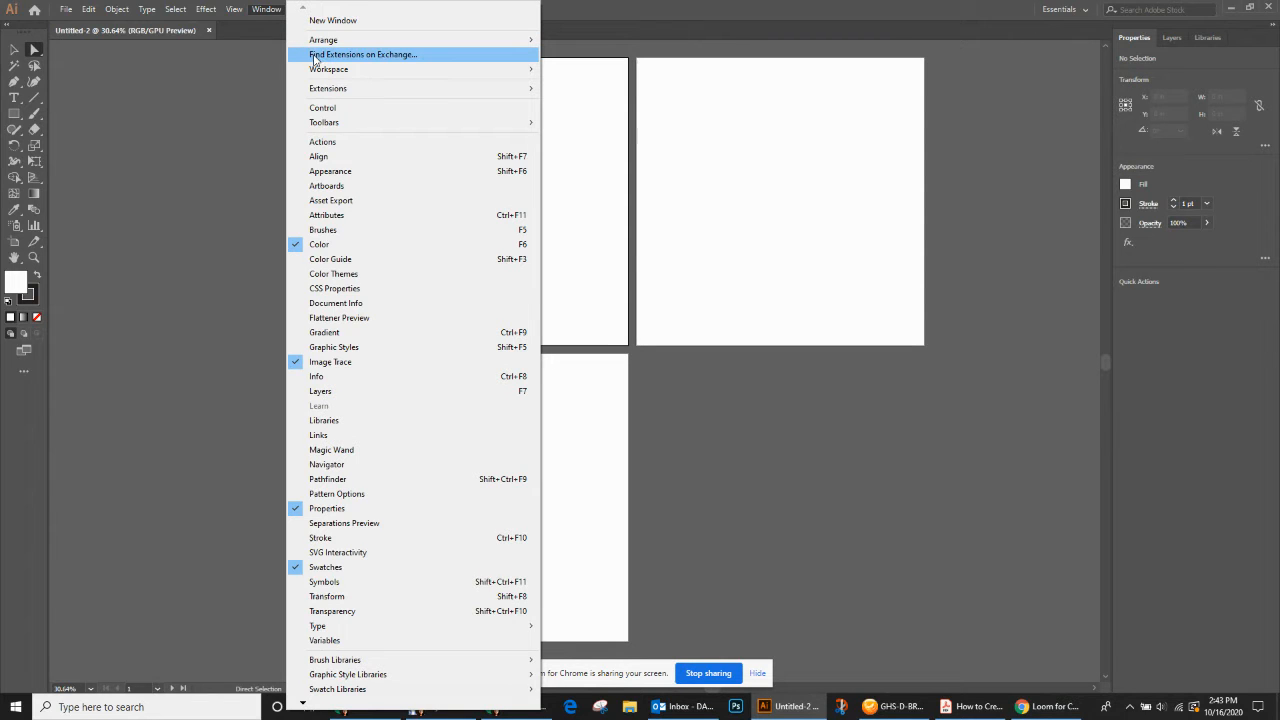
pyautogui.moveTo(318, 71)
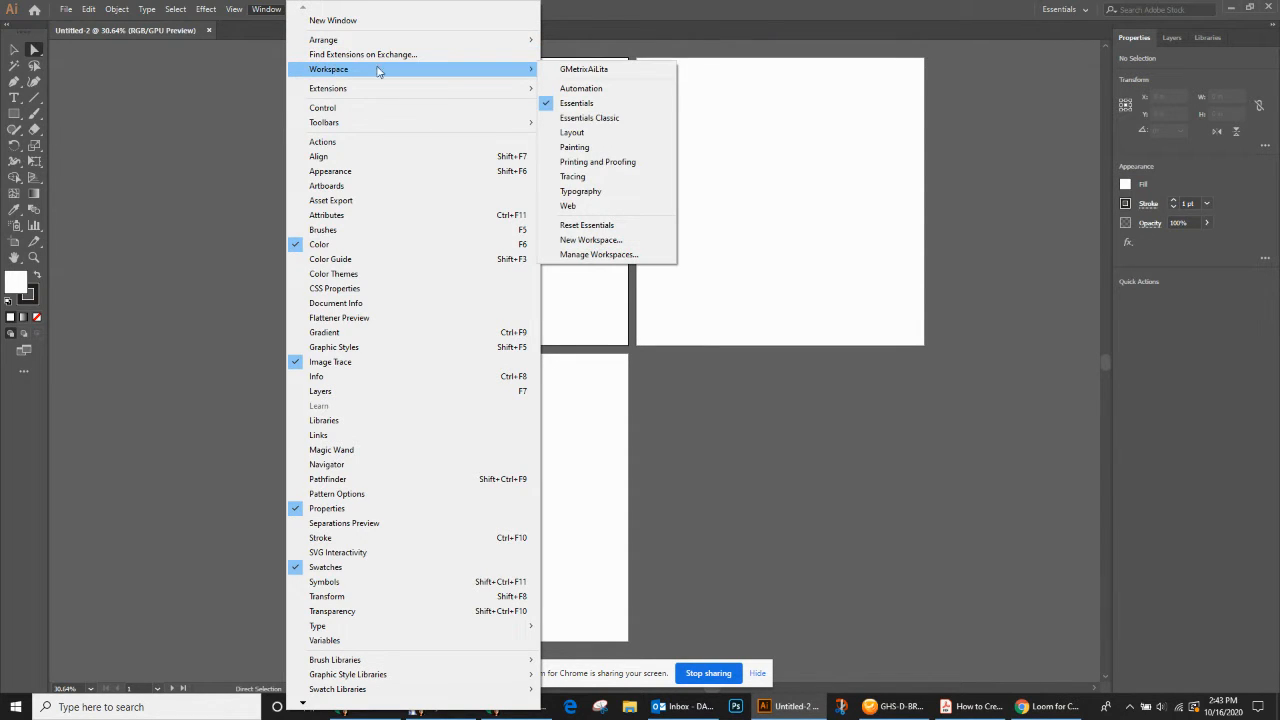
pyautogui.click(557, 119)
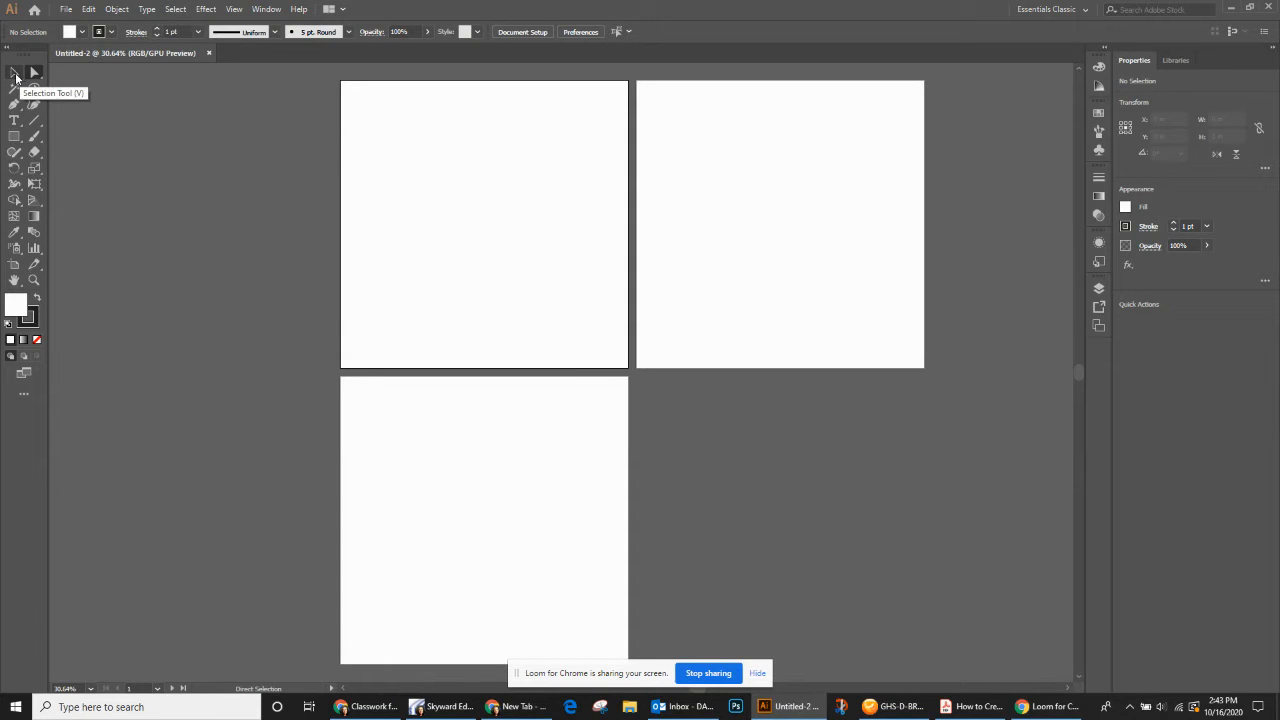
# - Examine the Selection and Direct Selection tools, including the variants grouped with Direct Selection, ending on the Selection tool
pyautogui.click(15, 74)
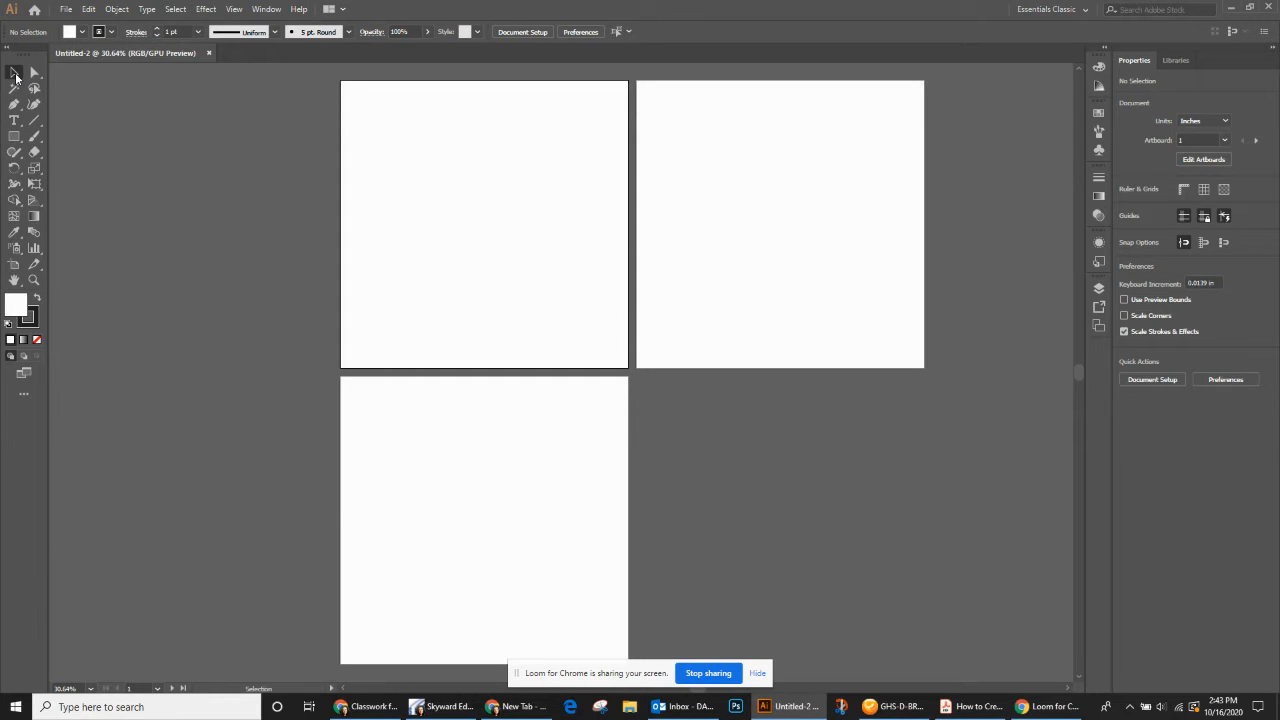
pyautogui.click(34, 74)
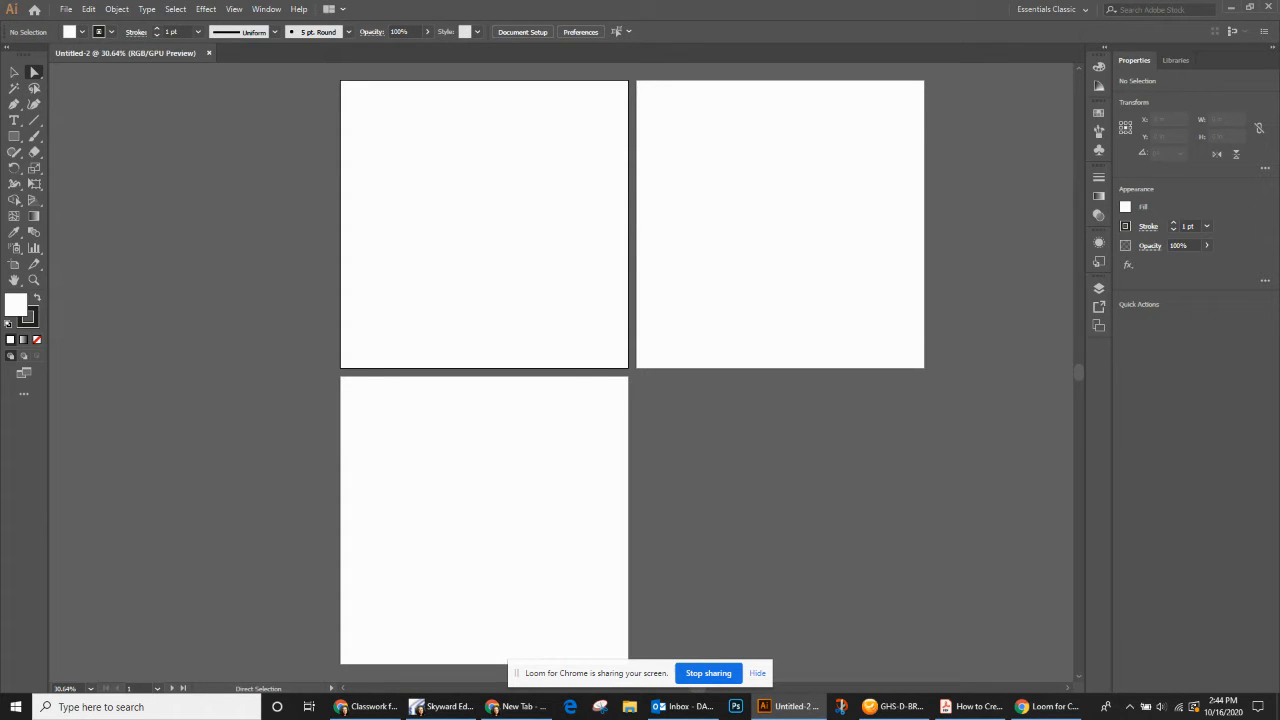
pyautogui.click(365, 707)
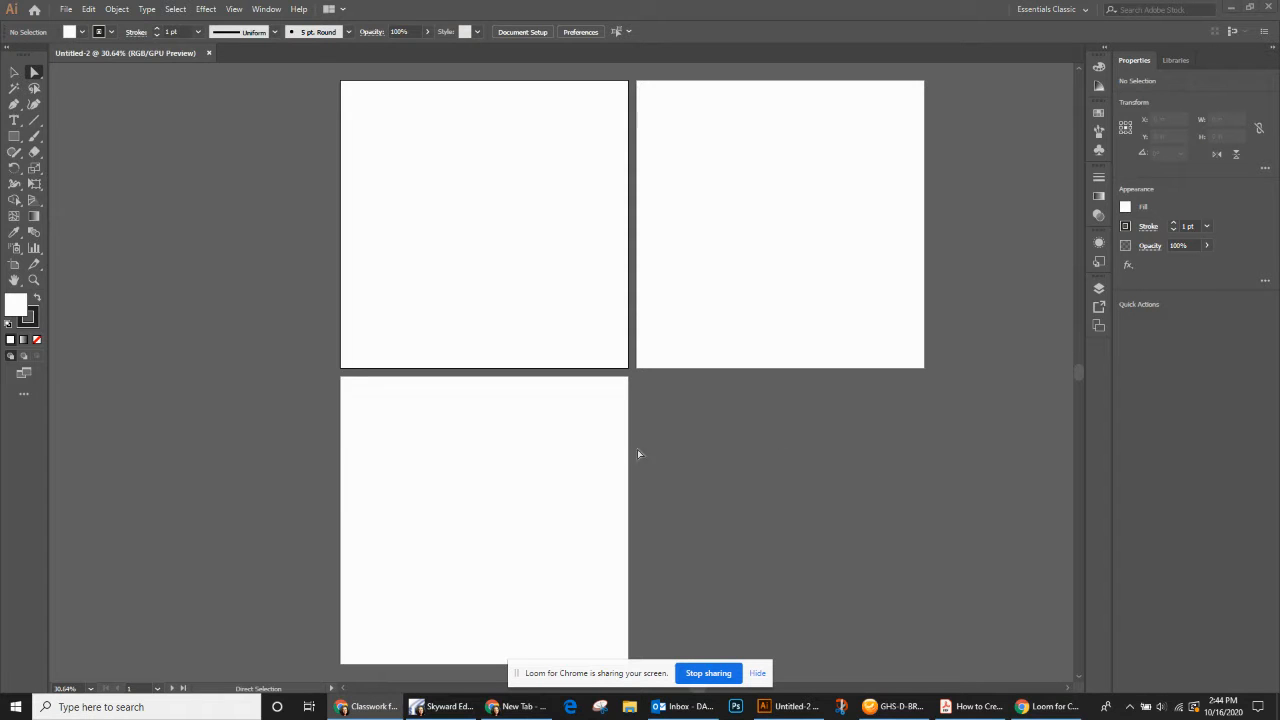
pyautogui.click(35, 73)
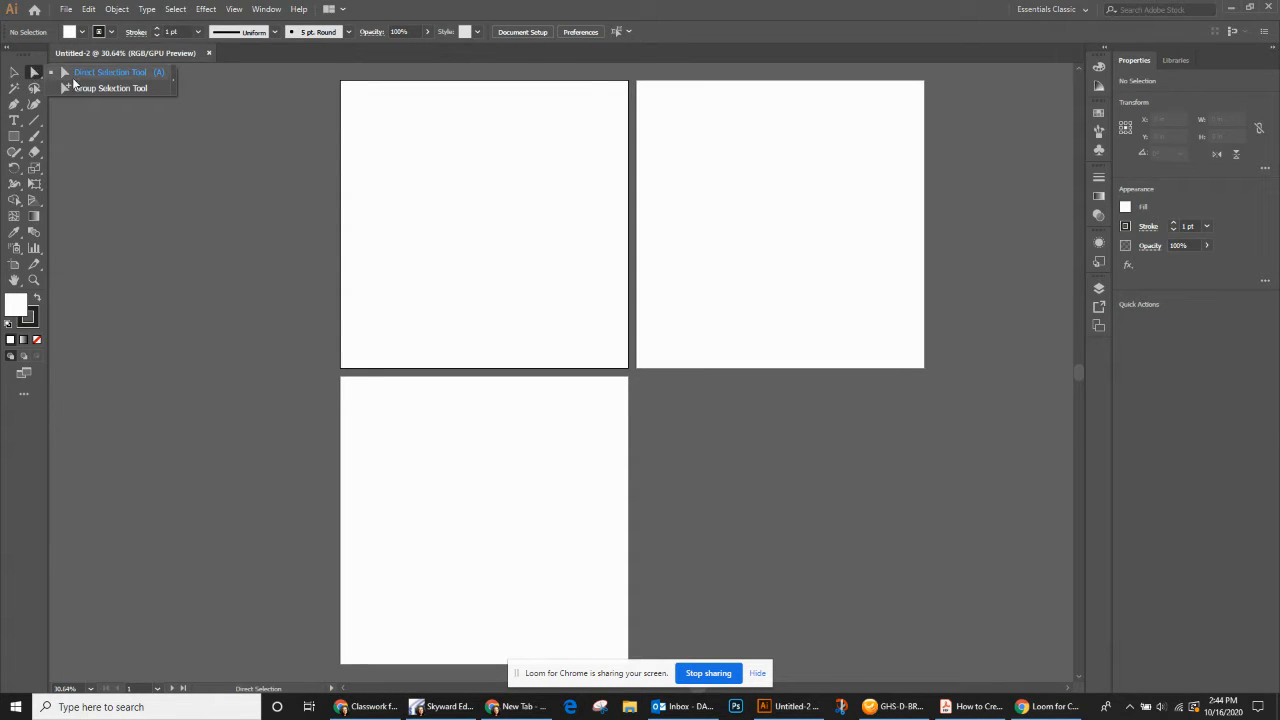
pyautogui.click(16, 73)
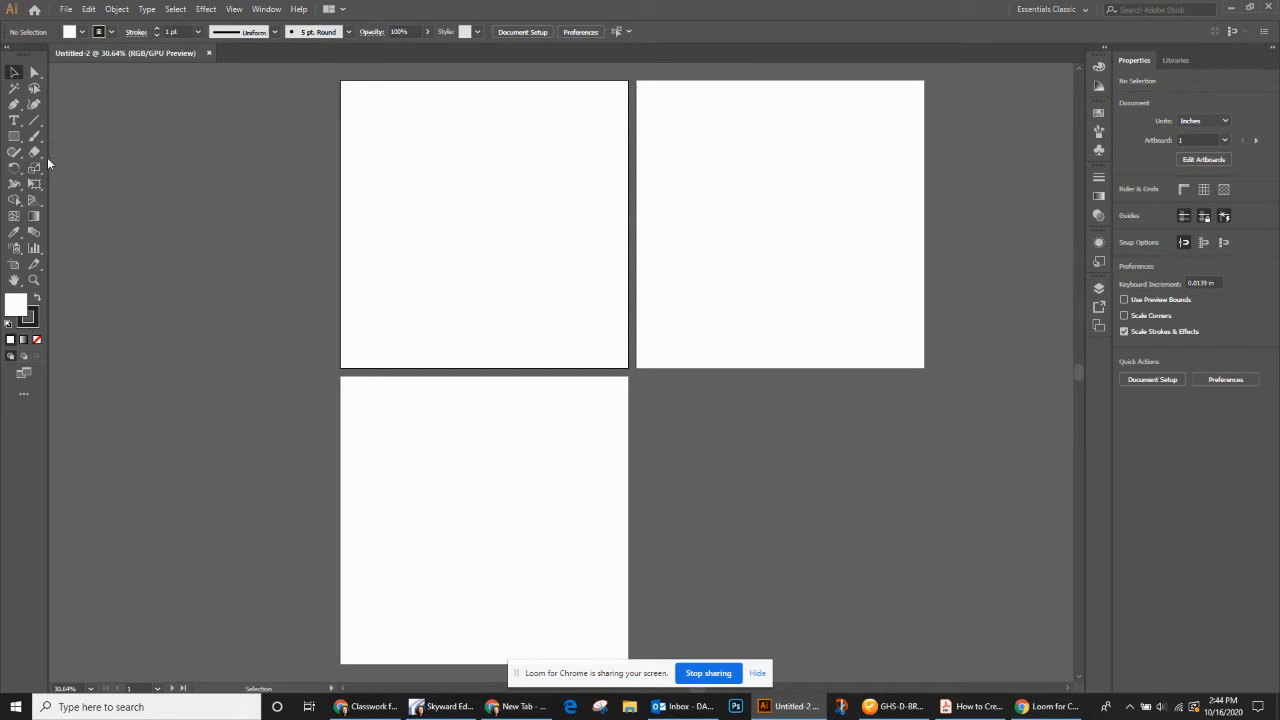
# - Tear off the Pen tool variants as a floating panel, close it after repositioning, and undo the stray anchor point
pyautogui.click(20, 110)
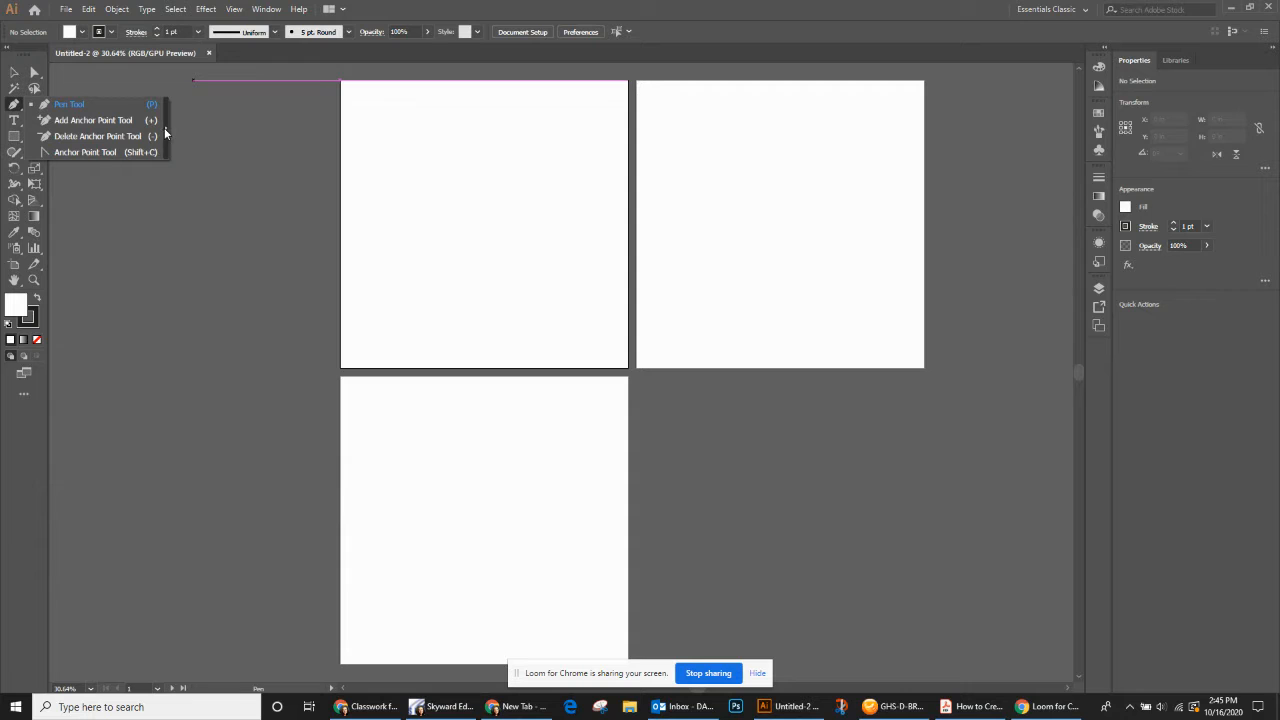
pyautogui.click(166, 124)
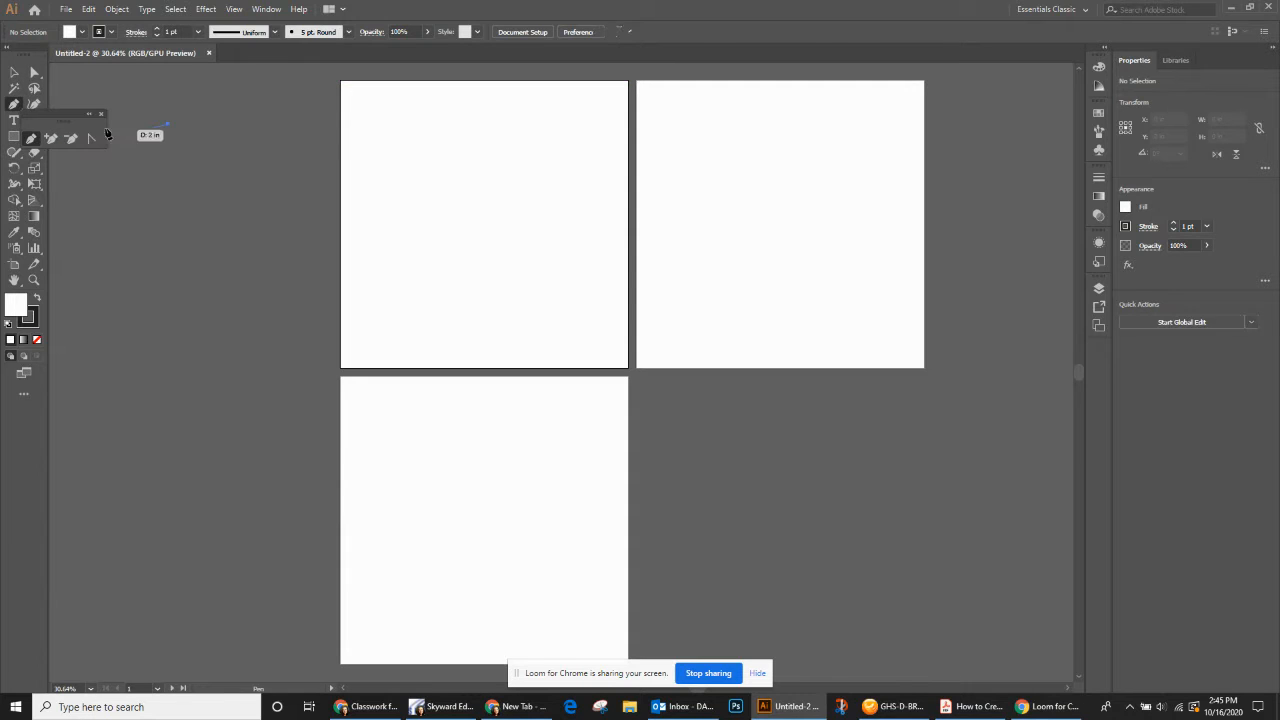
pyautogui.click(142, 127)
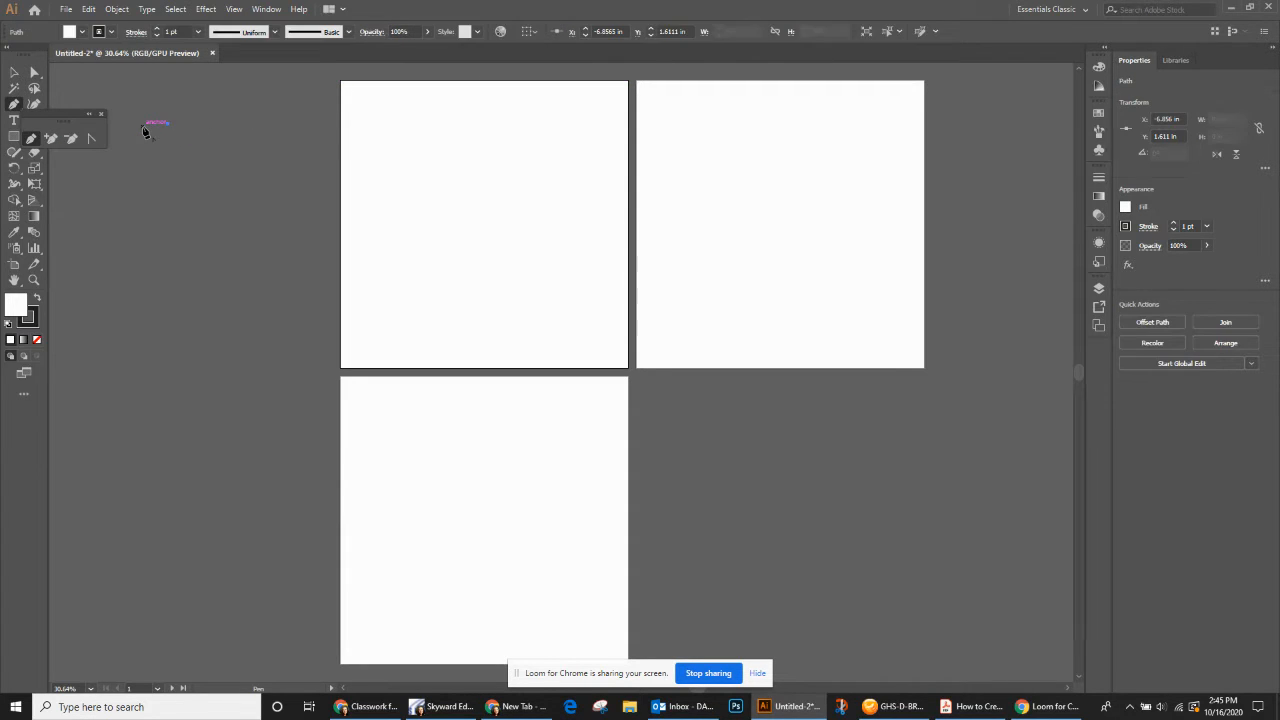
pyautogui.moveTo(50, 115); pyautogui.dragTo(189, 115)
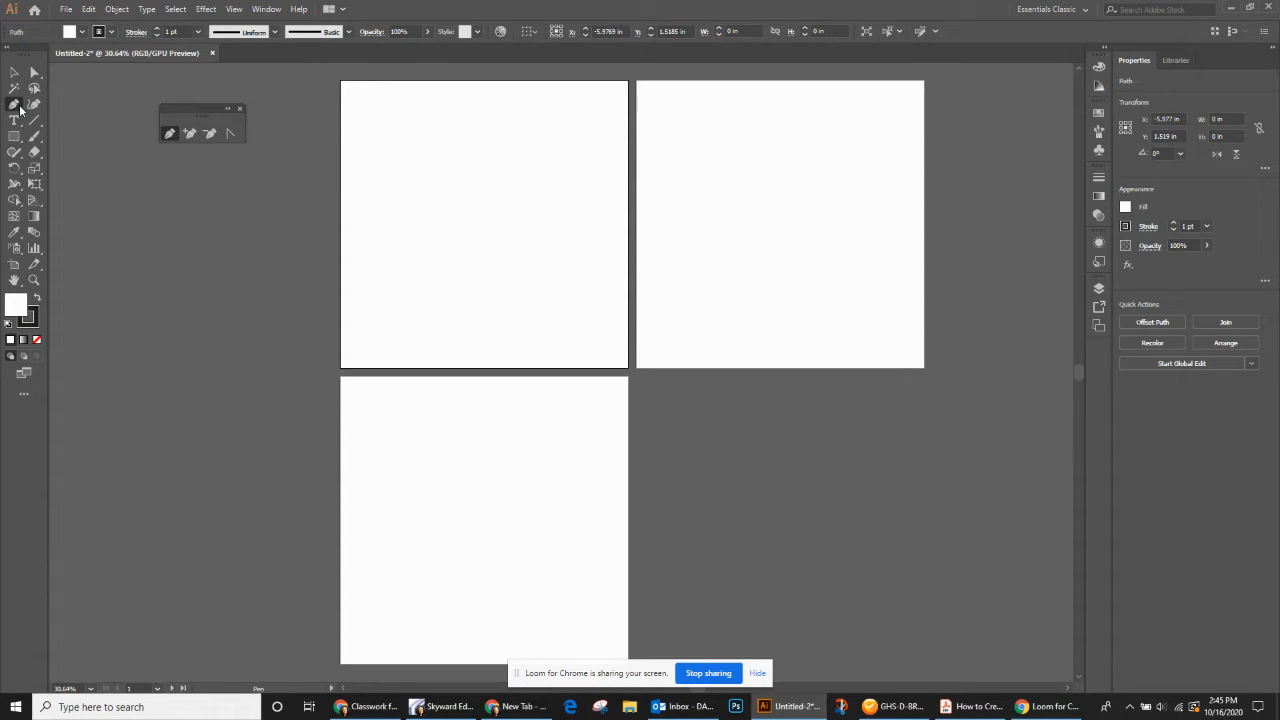
pyautogui.moveTo(211, 113); pyautogui.dragTo(118, 89)
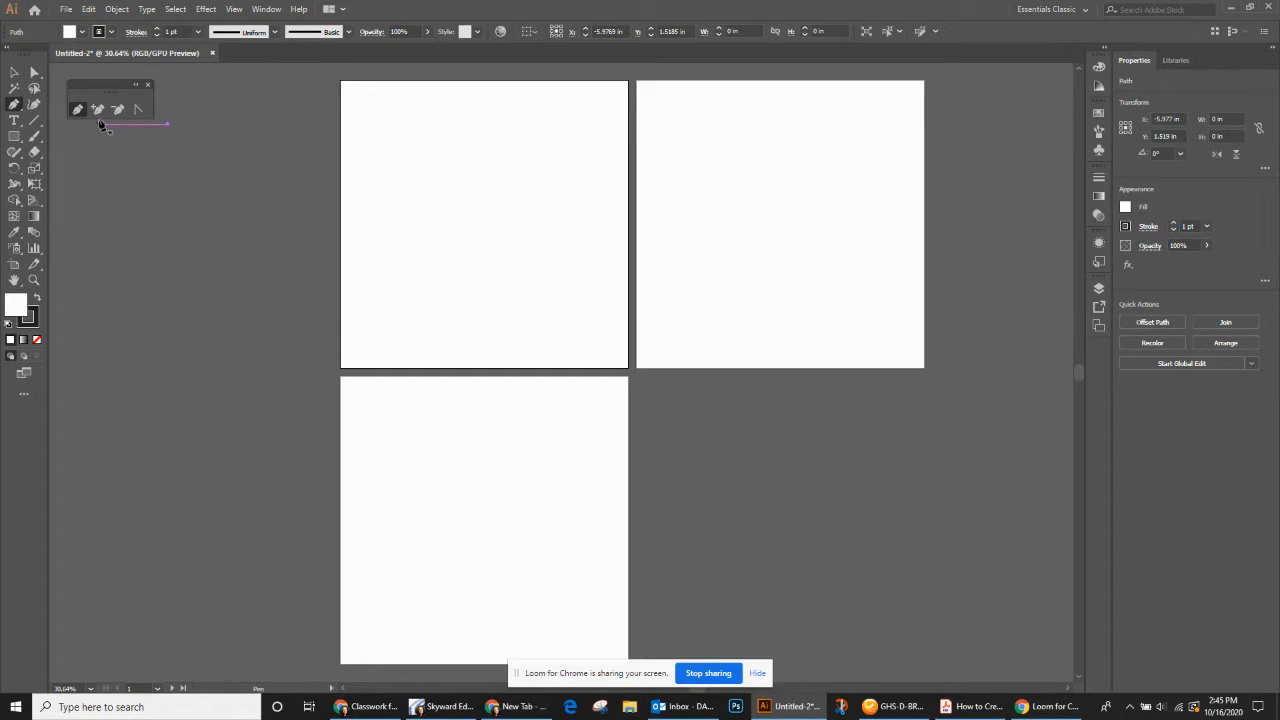
pyautogui.click(148, 84)
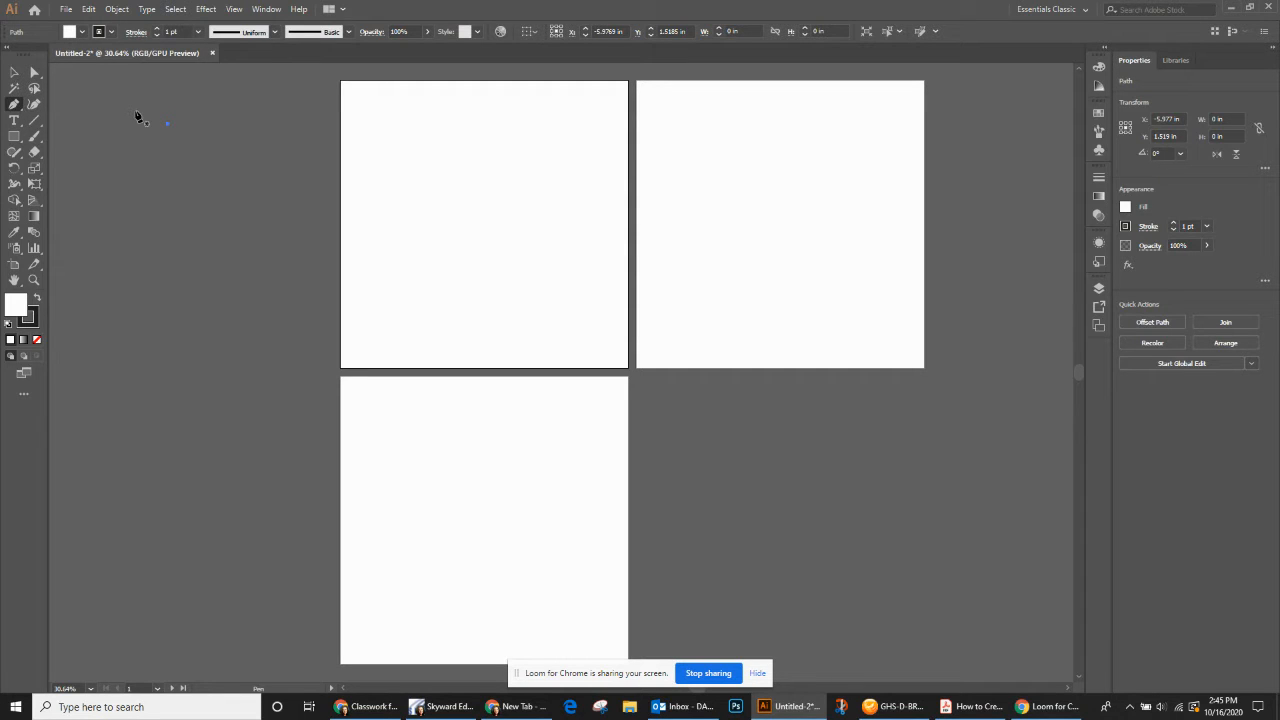
pyautogui.hotkey('ctrl', 'z')
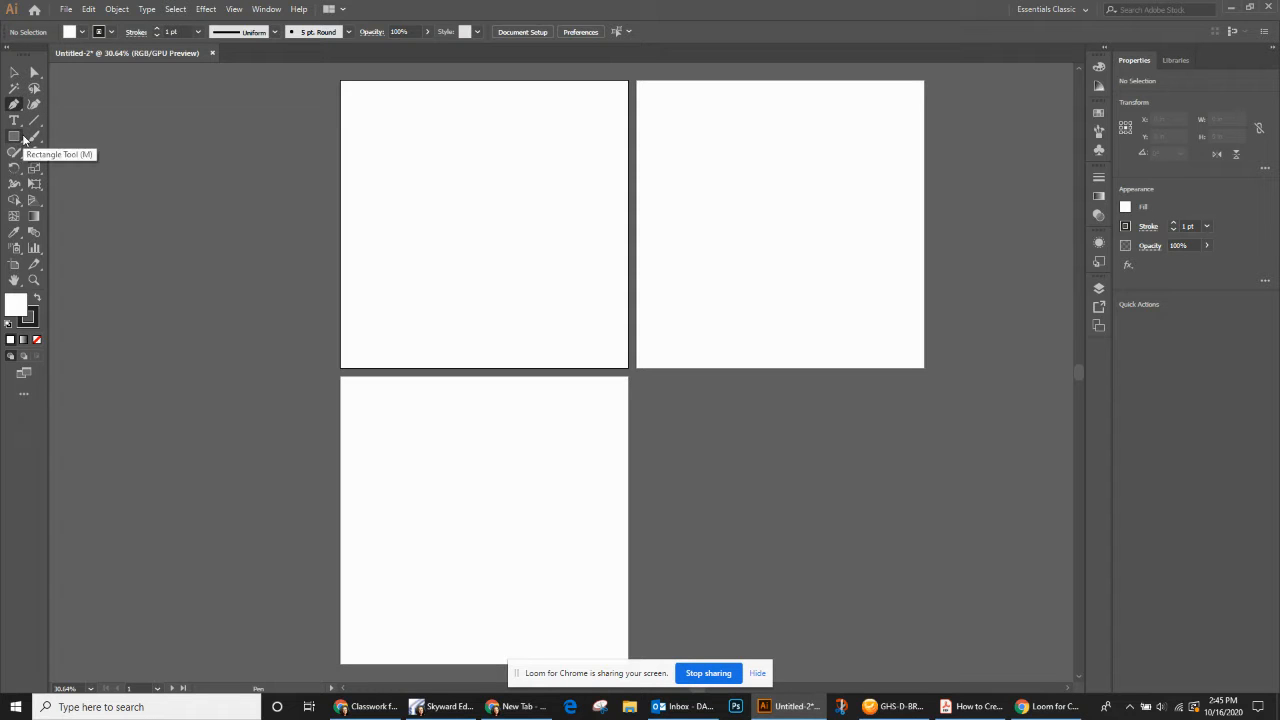
# - Activate the Rectangle tool and set a red fill with no stroke
pyautogui.click(16, 137)
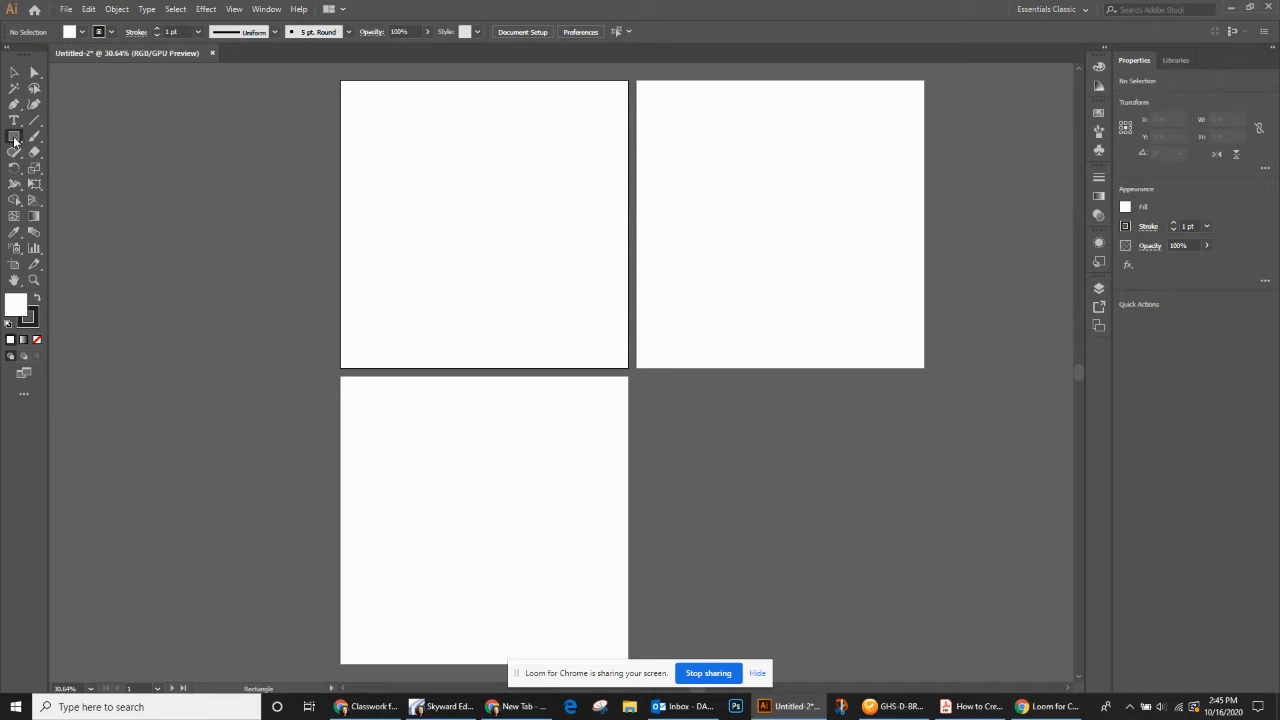
pyautogui.click(82, 32)
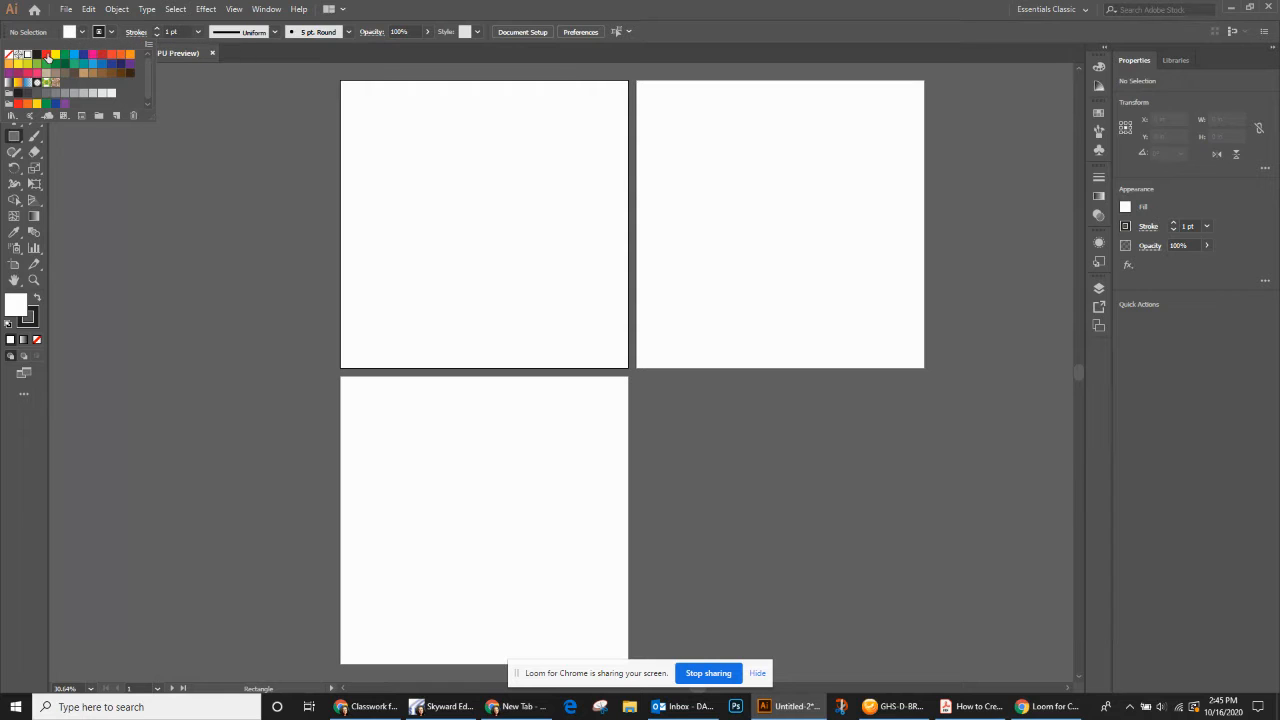
pyautogui.click(46, 55)
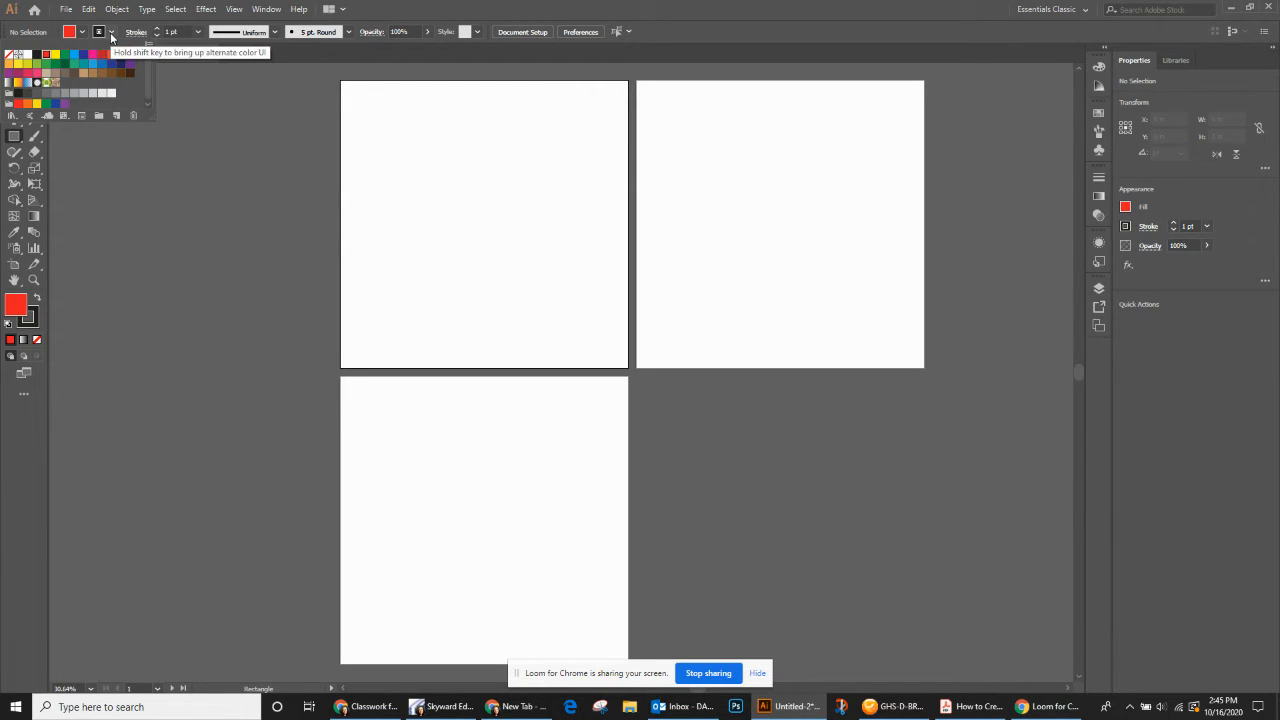
pyautogui.click(112, 35)
pyautogui.click(112, 36)
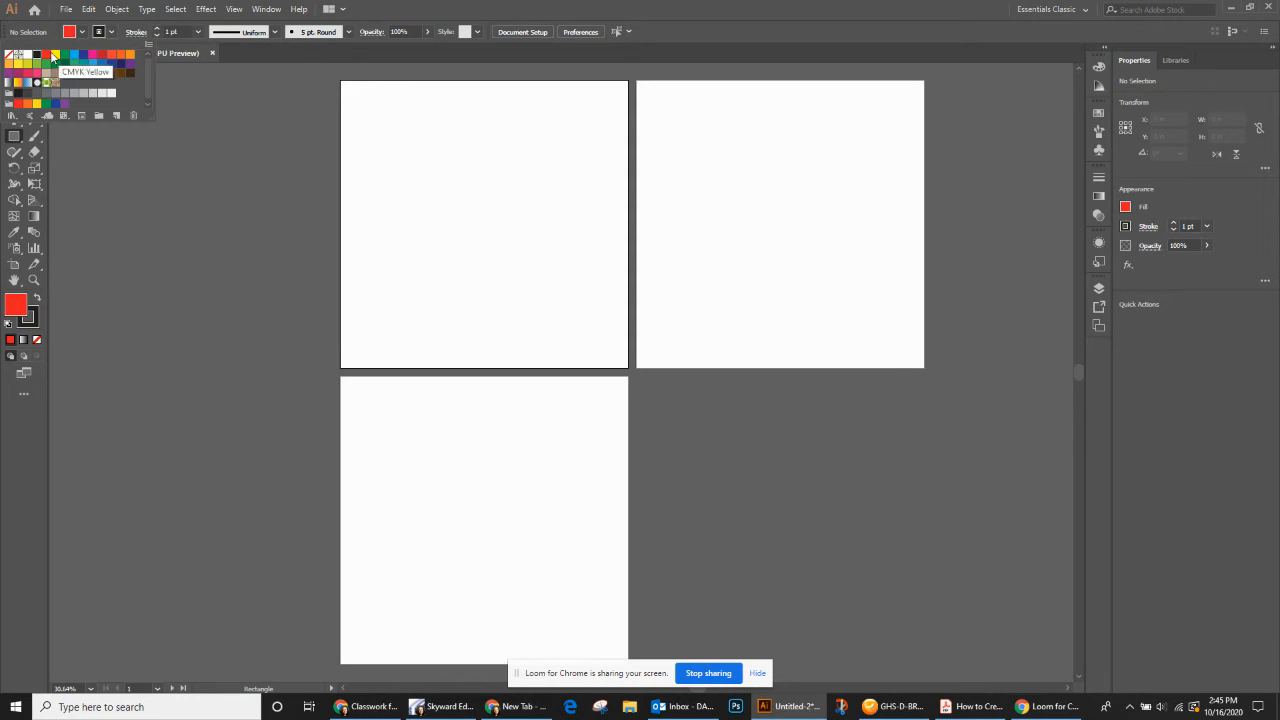
pyautogui.click(9, 54)
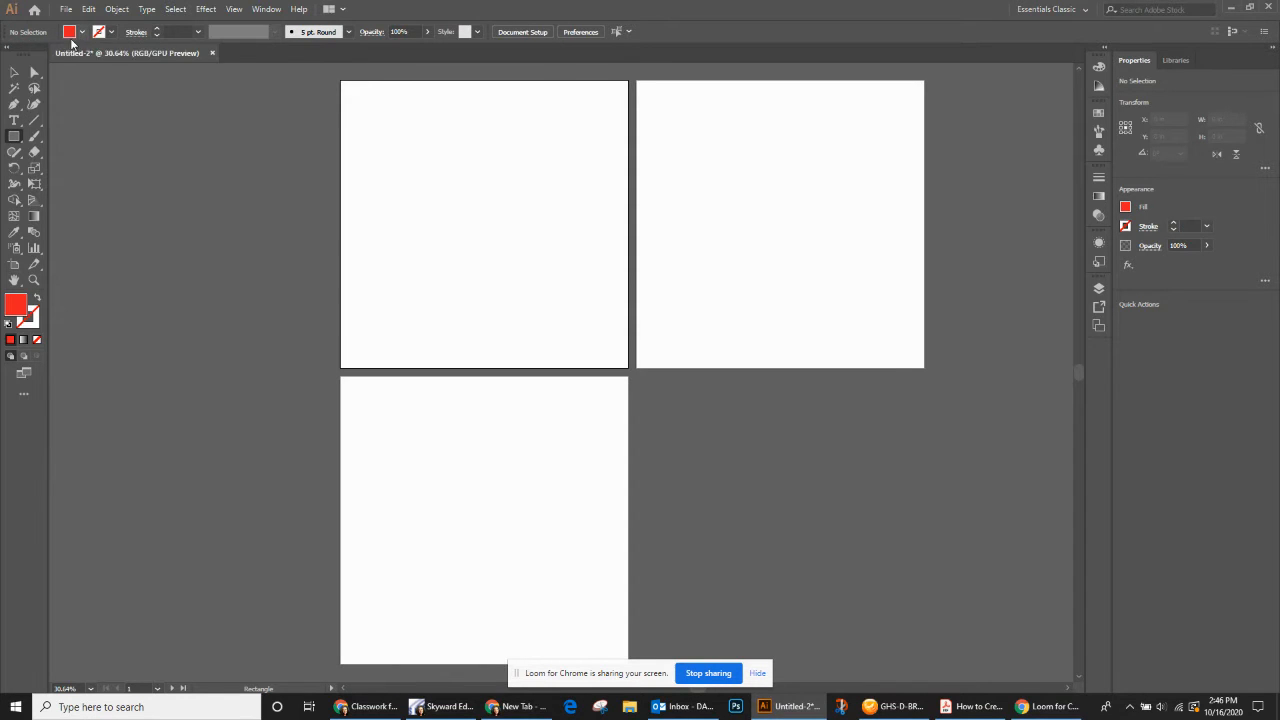
# - Clear the fill colour for new shapes, and set it to black instead
pyautogui.click(82, 35)
pyautogui.click(9, 54)
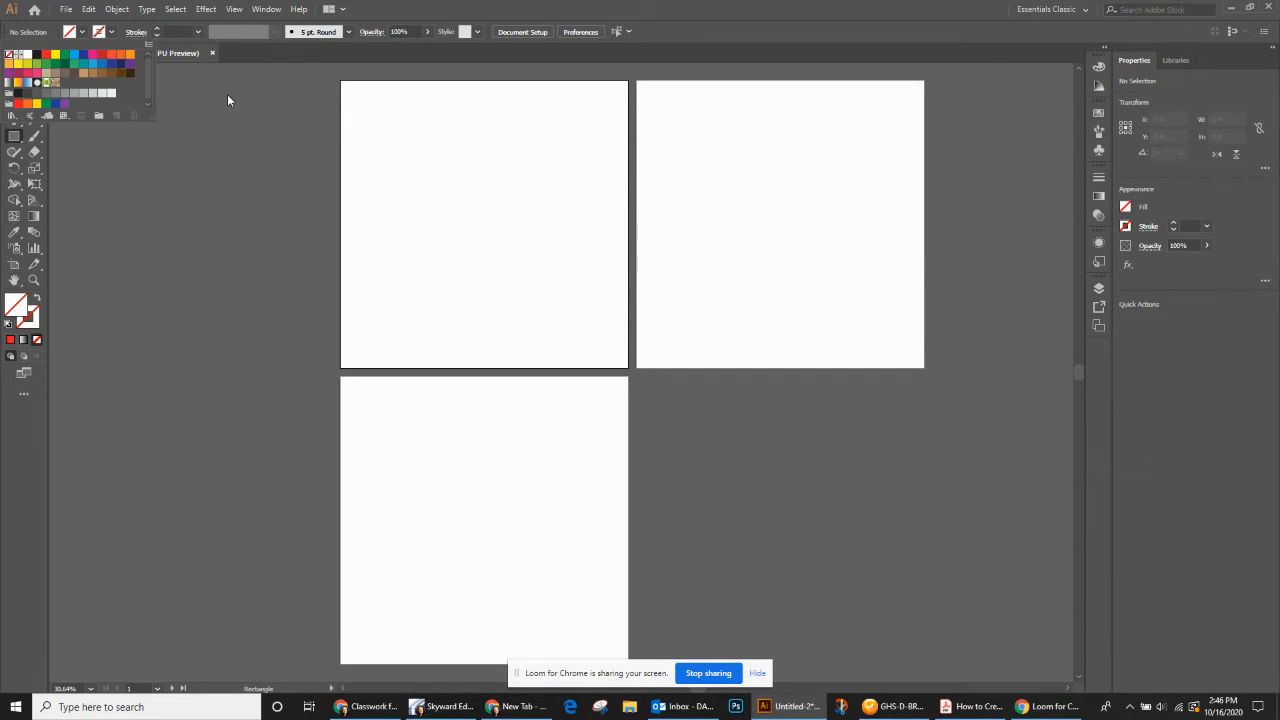
pyautogui.click(83, 32)
pyautogui.click(83, 32)
pyautogui.click(37, 54)
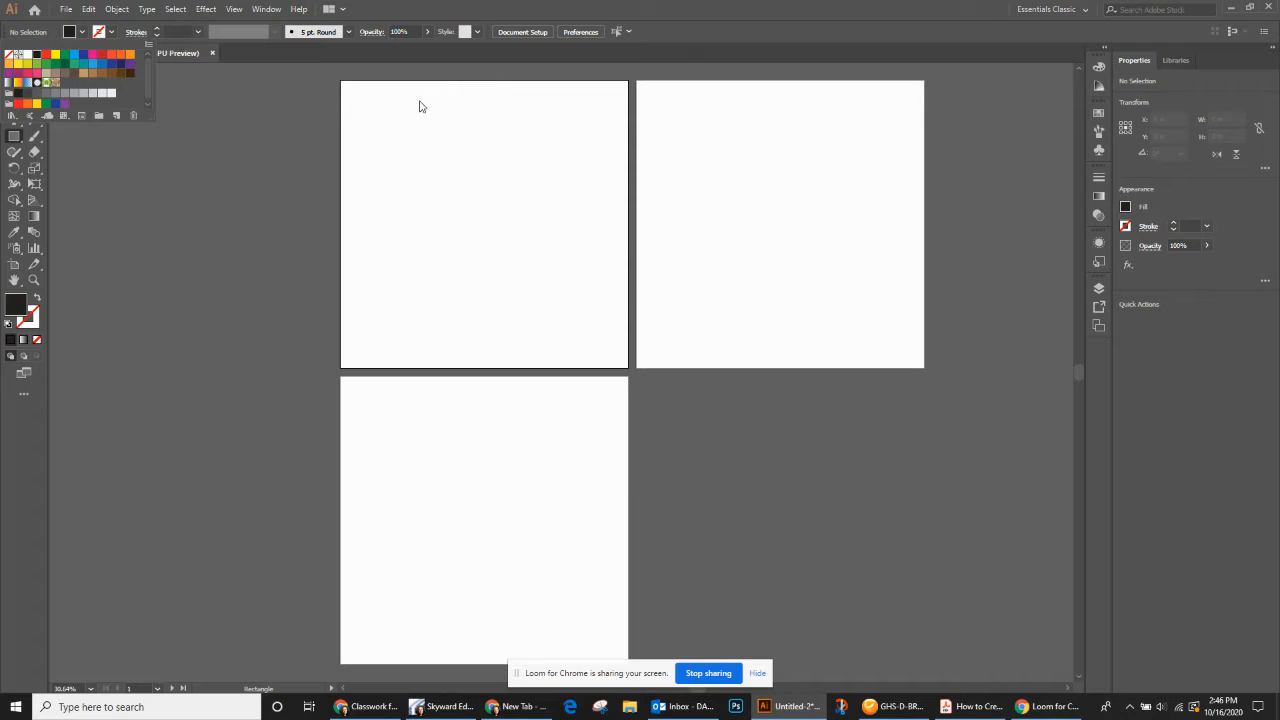
pyautogui.click(380, 123)
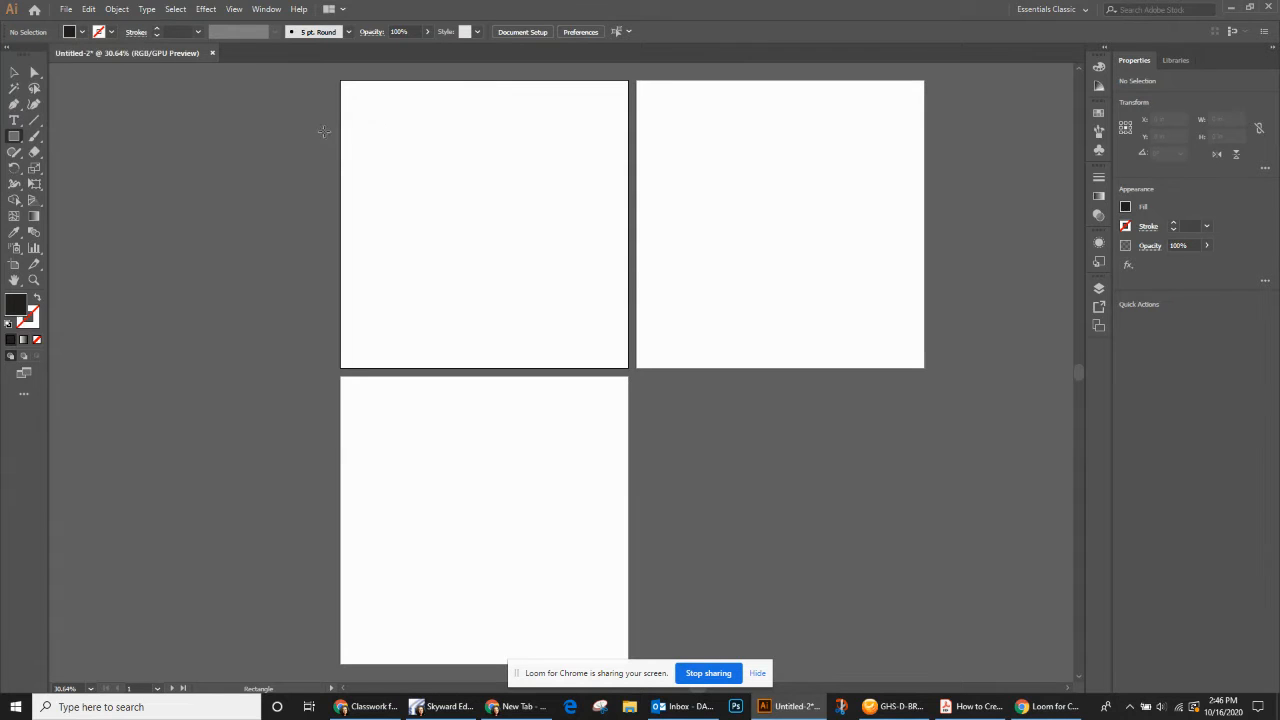
# - Create a black rectangle 4 in wide and 1 in high near the upper left of the first artboard
pyautogui.click(374, 123)
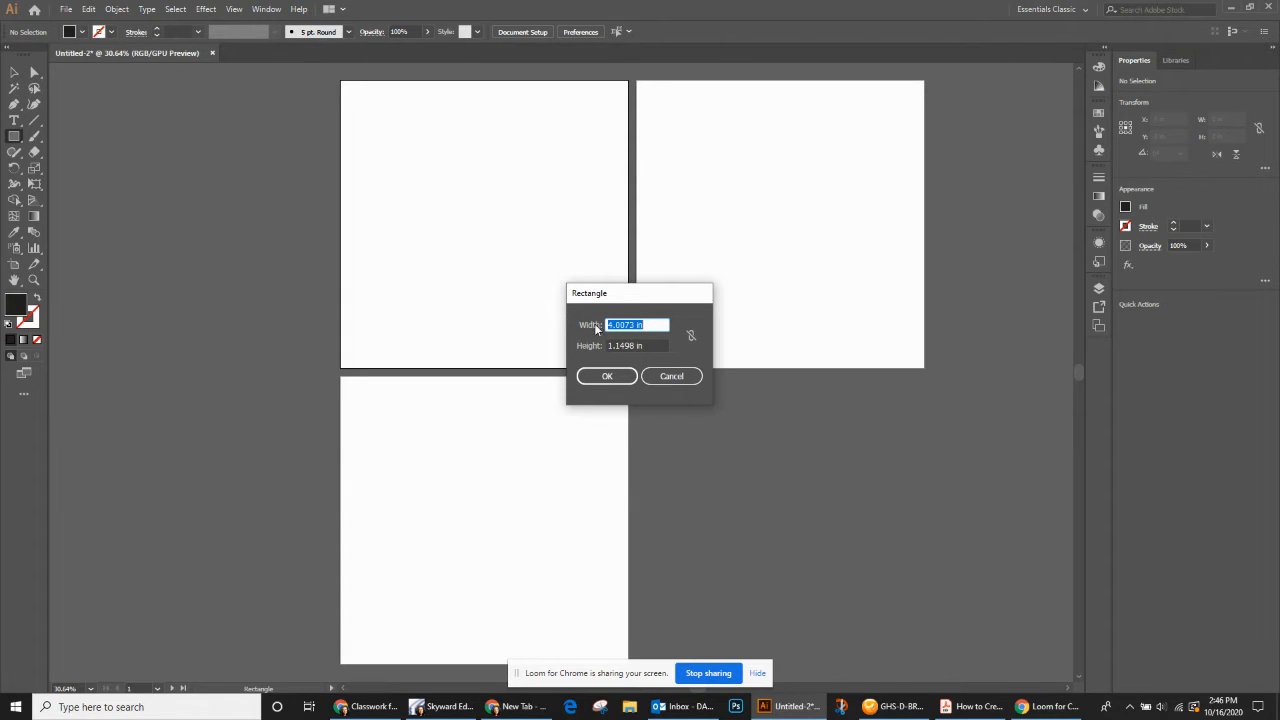
pyautogui.write('4 in')
pyautogui.press('Tab')
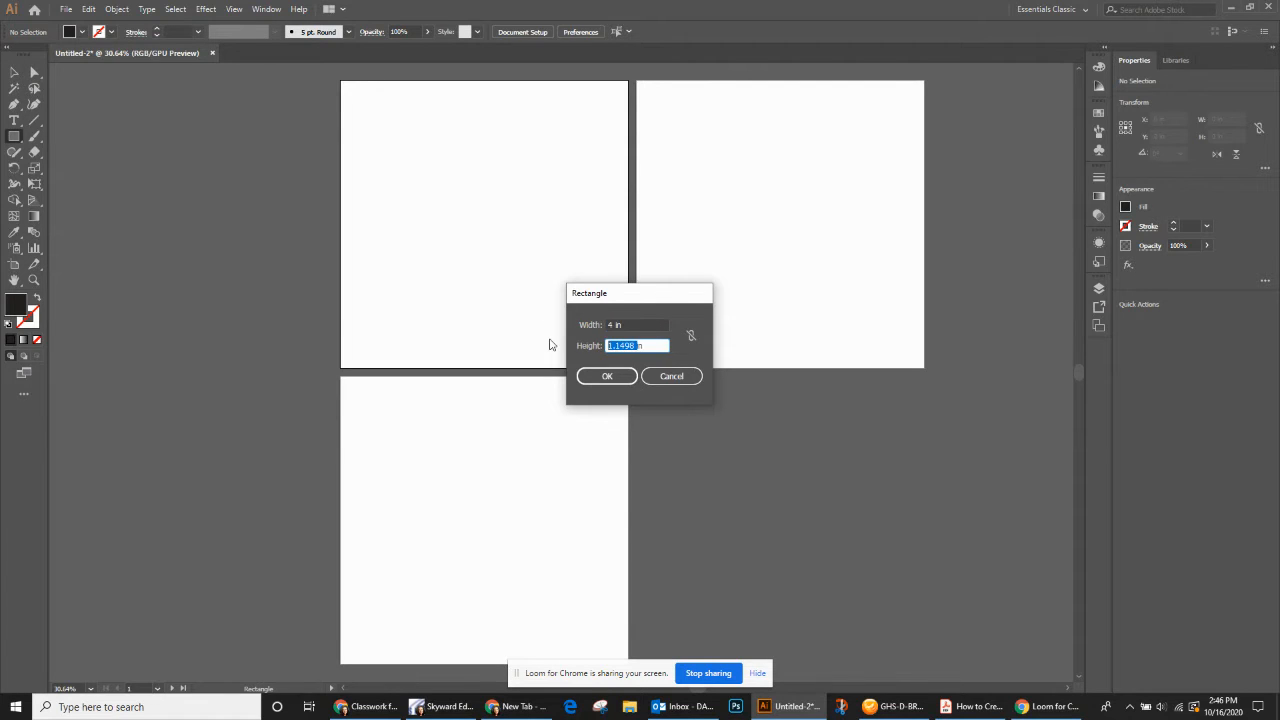
pyautogui.write('1')
pyautogui.click(604, 377)
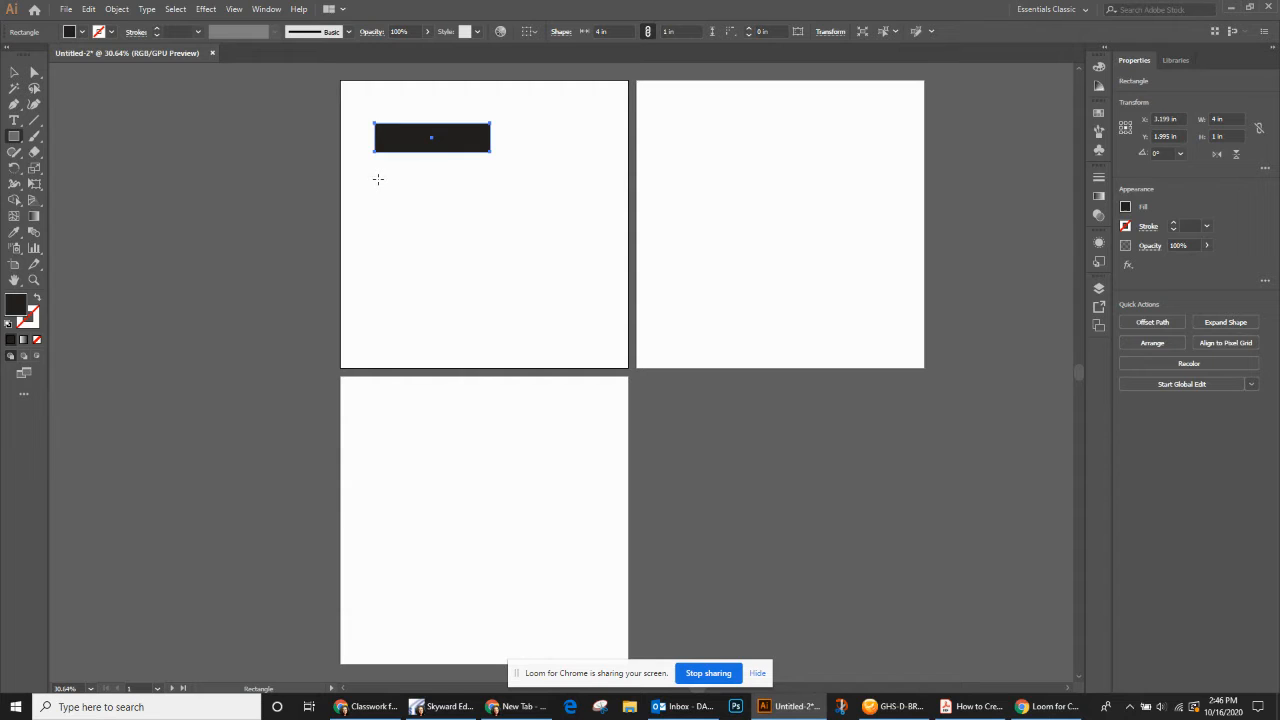
# - Draw a second rectangle about 3.88 by 1.11 in below the first one, and set its X position to 4 in
pyautogui.moveTo(378, 179); pyautogui.dragTo(491, 211)
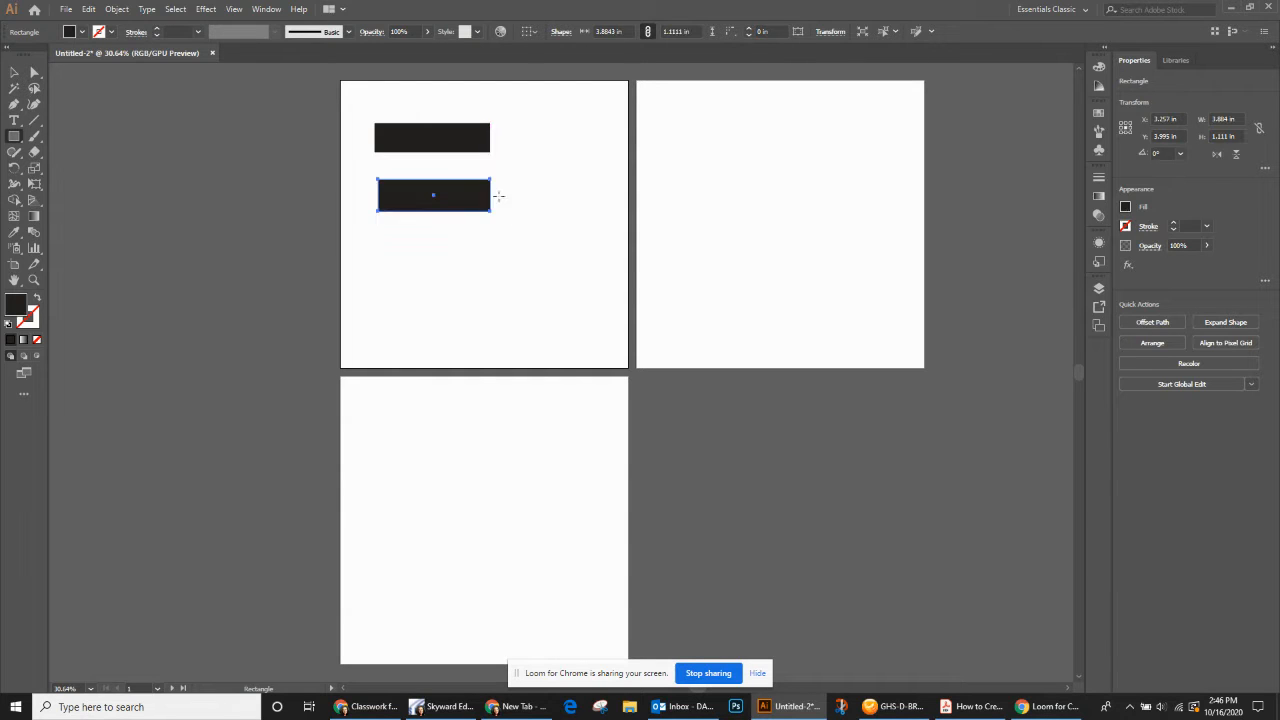
pyautogui.click(14, 72)
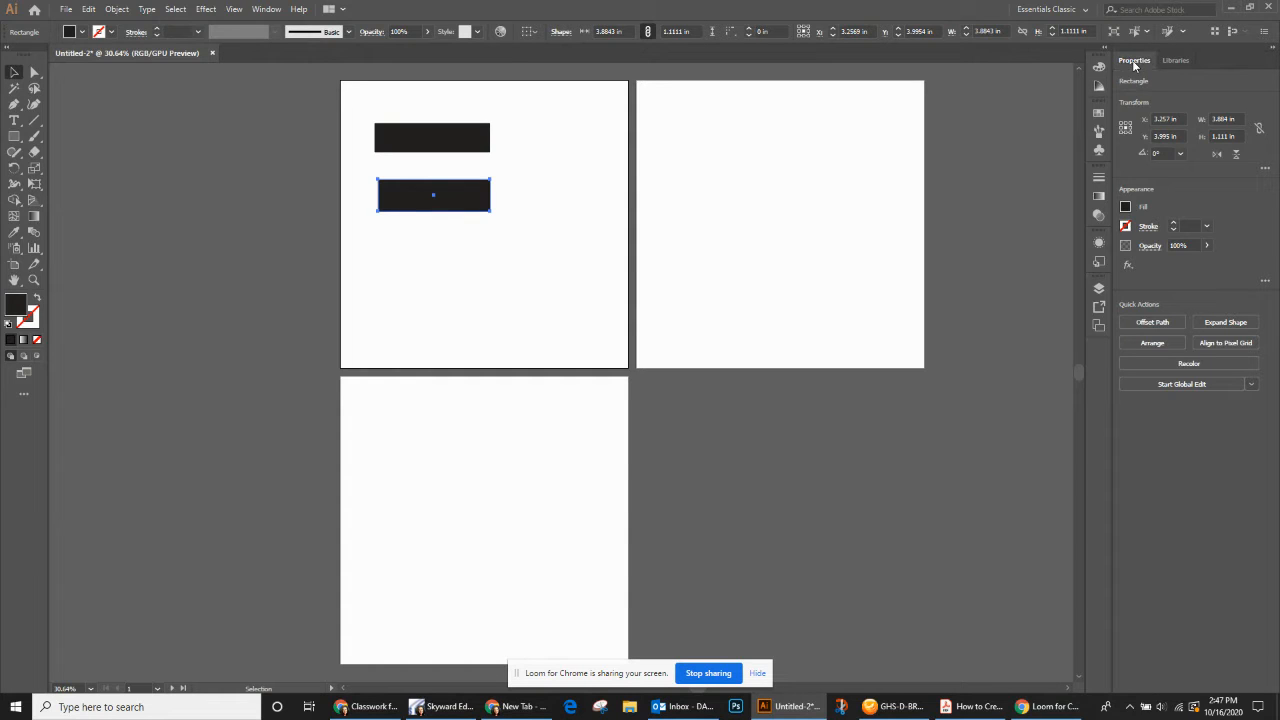
pyautogui.click(1177, 119)
pyautogui.write('4')
pyautogui.click(1166, 136)
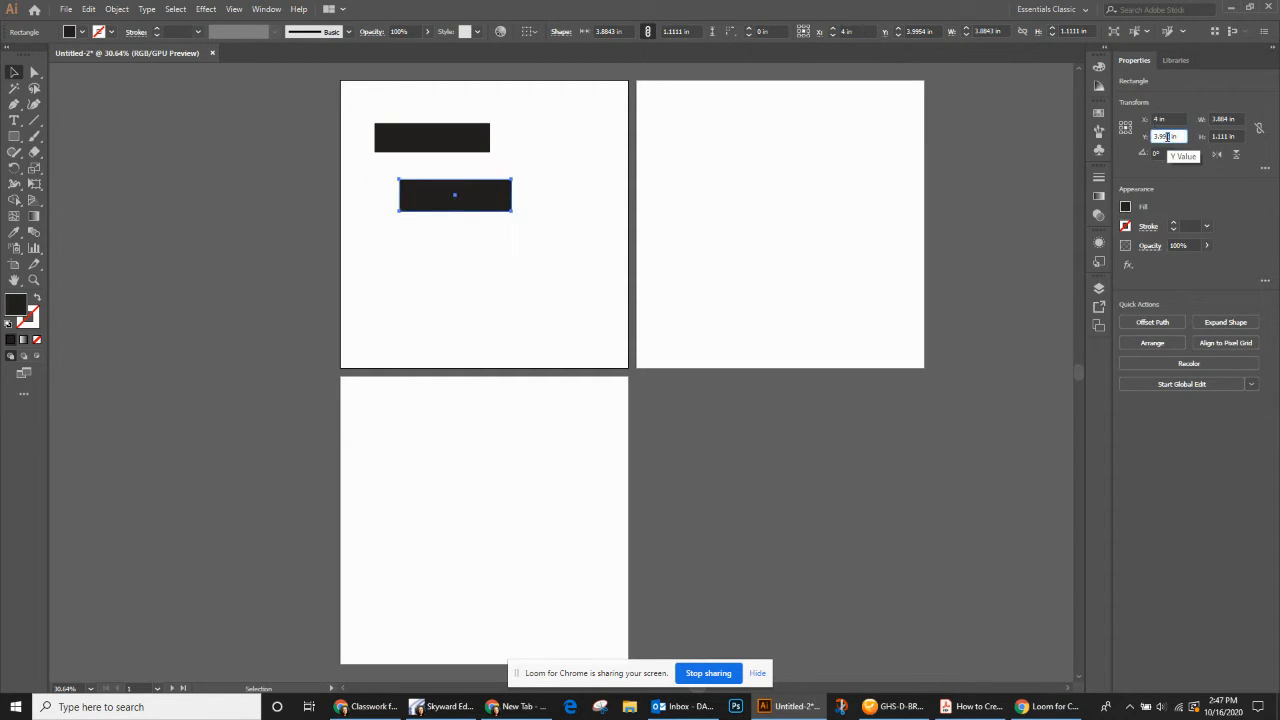
# - Set the second rectangle's width to 4 in and its height to 1 in
pyautogui.click(1232, 119)
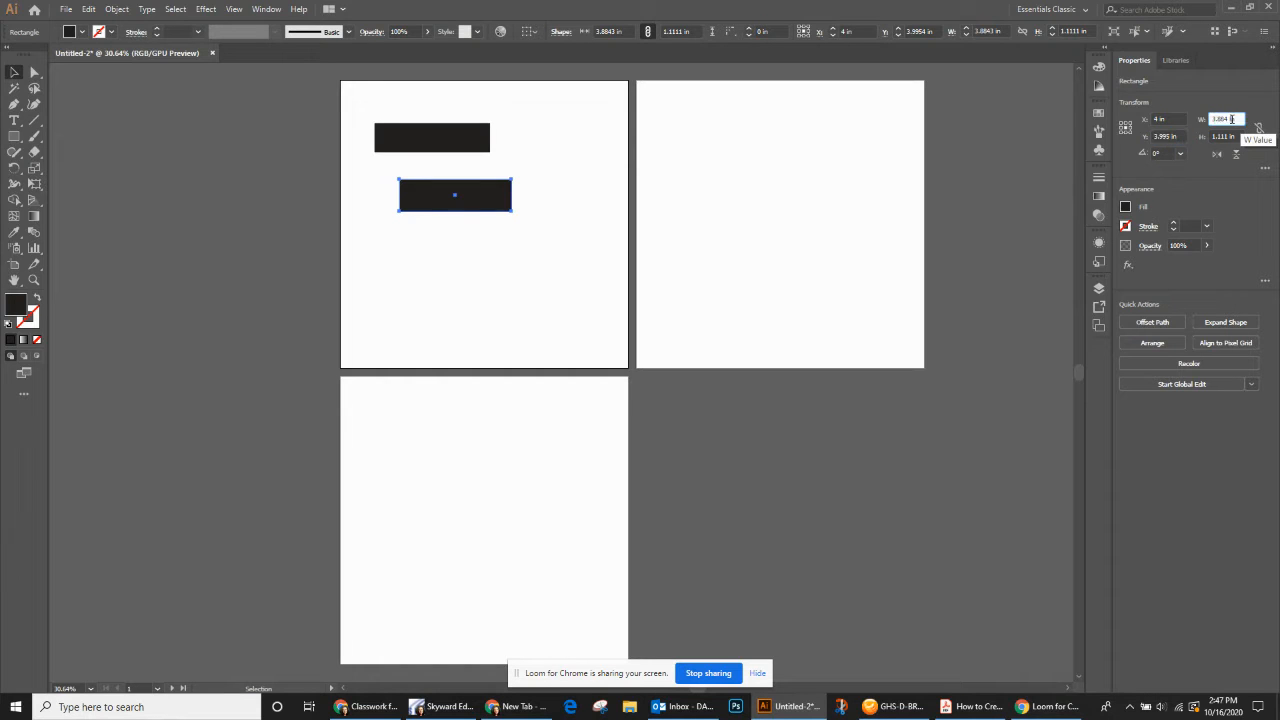
pyautogui.moveTo(1232, 119); pyautogui.dragTo(1176, 120)
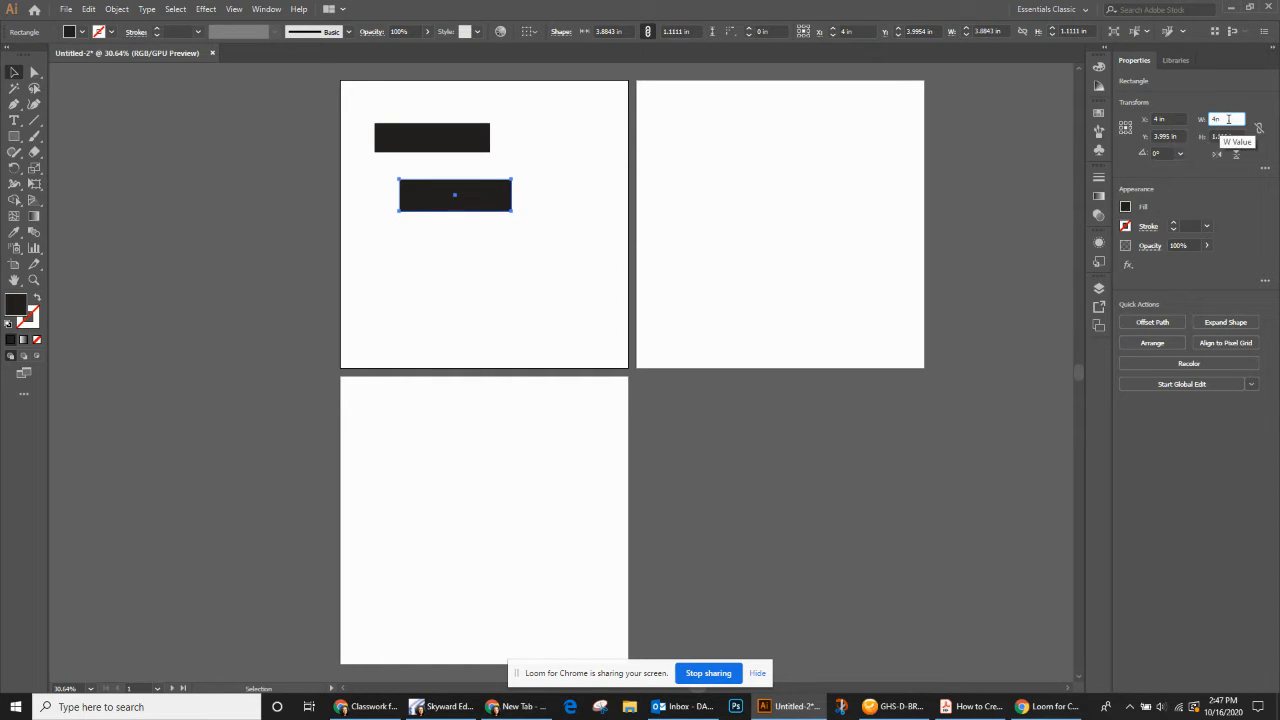
pyautogui.write('4')
pyautogui.moveTo(1229, 136); pyautogui.dragTo(1189, 136)
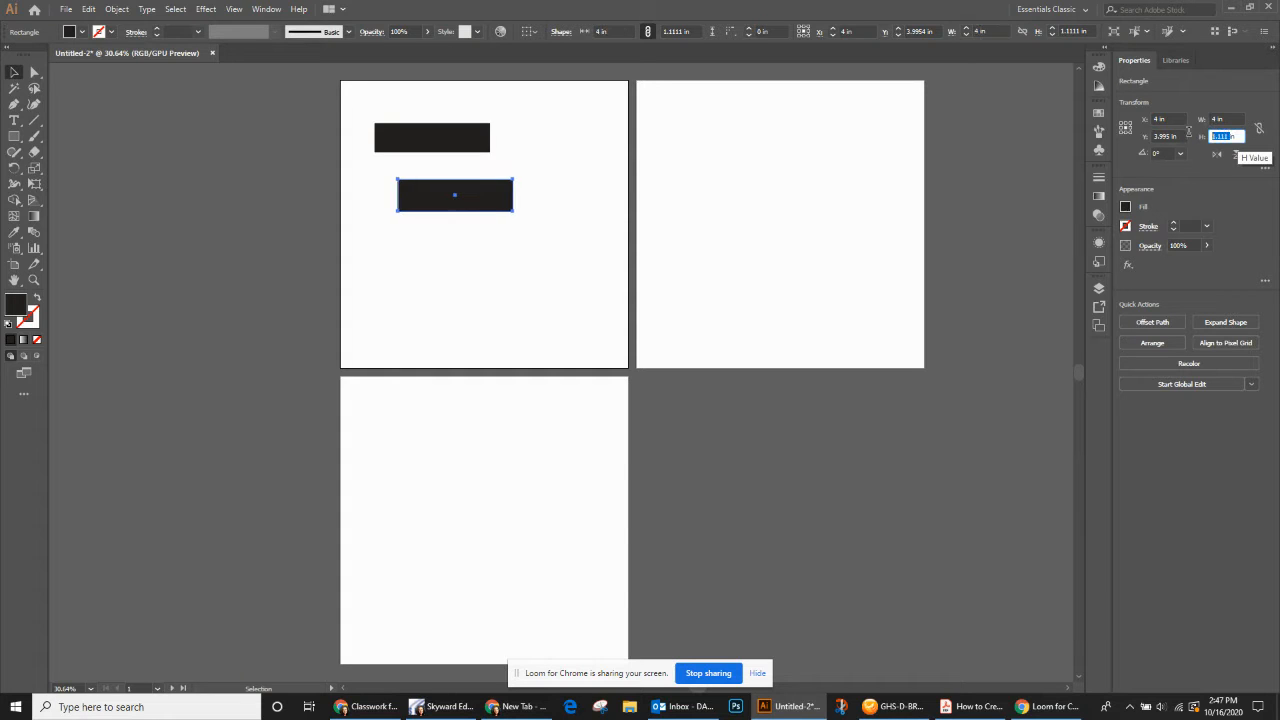
pyautogui.write('4')
pyautogui.press('Return')
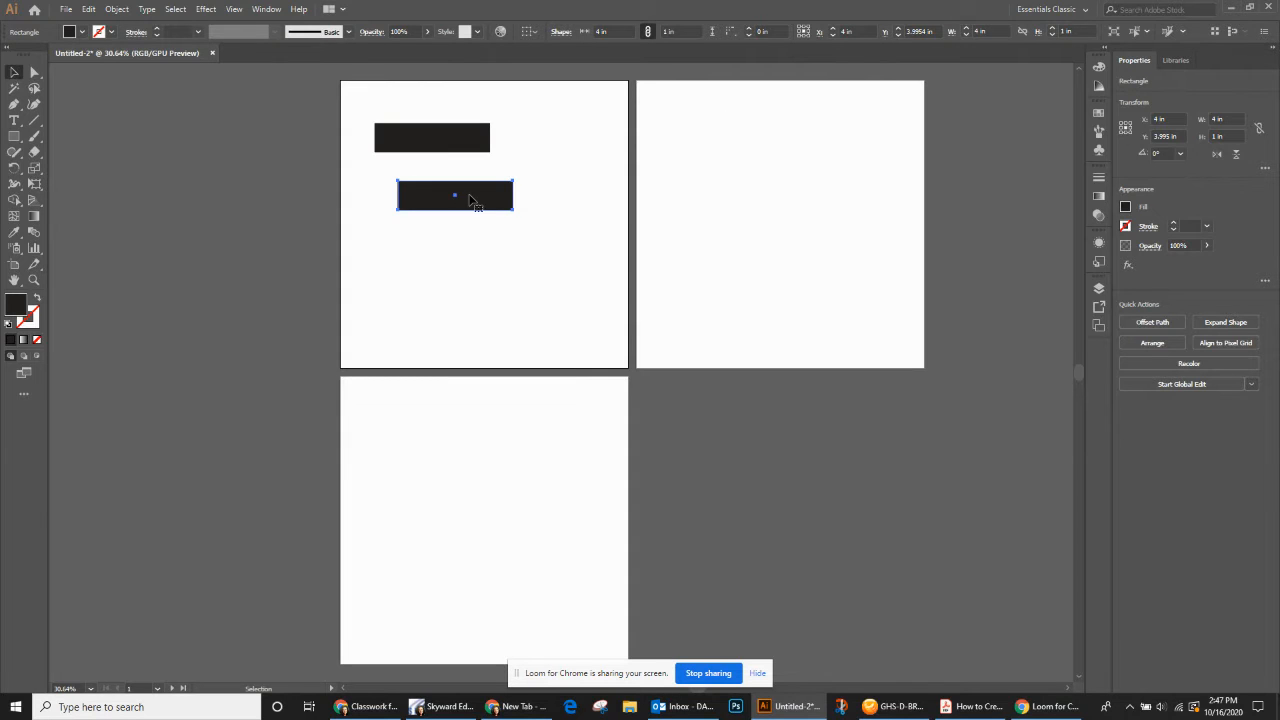
# - Move the second rectangle slightly down the artboard, and delete it
pyautogui.moveTo(469, 200)
pyautogui.mouseDown()
pyautogui.moveTo(446, 177)
pyautogui.moveTo(557, 172)
pyautogui.moveTo(571, 138)
pyautogui.moveTo(568, 162)
pyautogui.moveTo(486, 230)
pyautogui.moveTo(460, 220)
pyautogui.mouseUp()
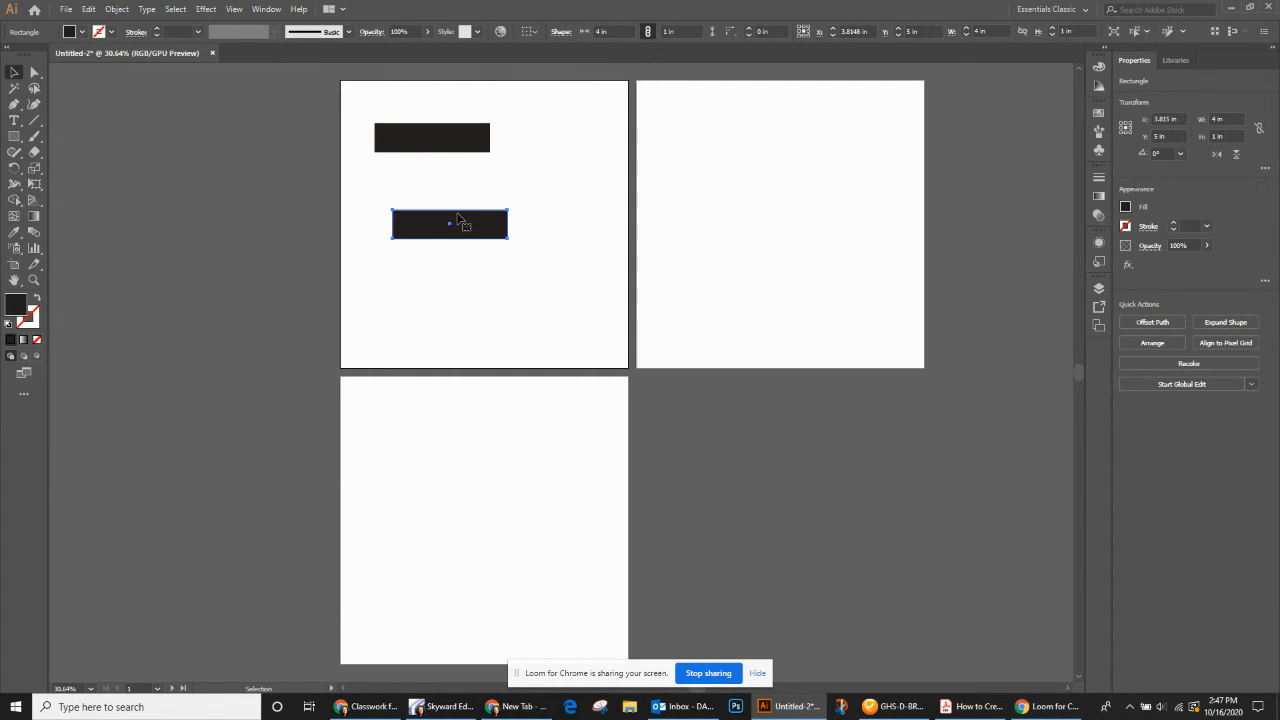
pyautogui.press('Delete')
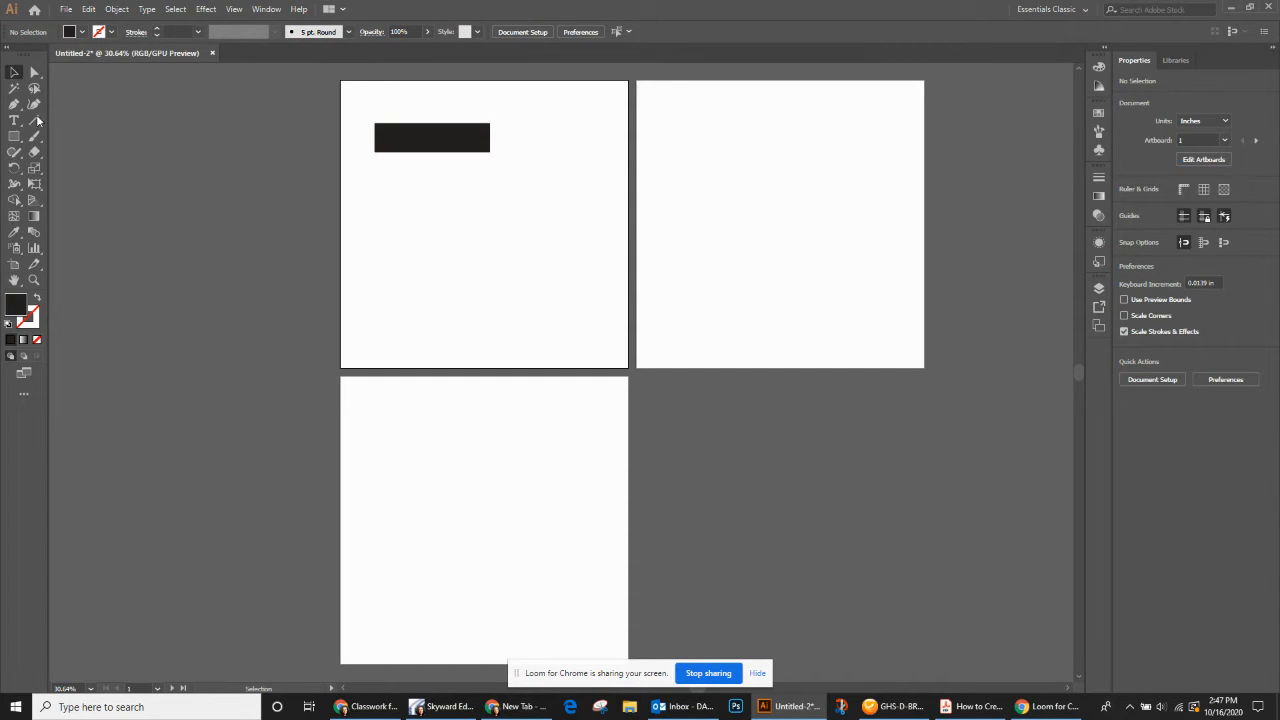
# - Tear off the shape tool variants as a floating panel and place it in the empty area beside the first artboard
pyautogui.click(14, 136)
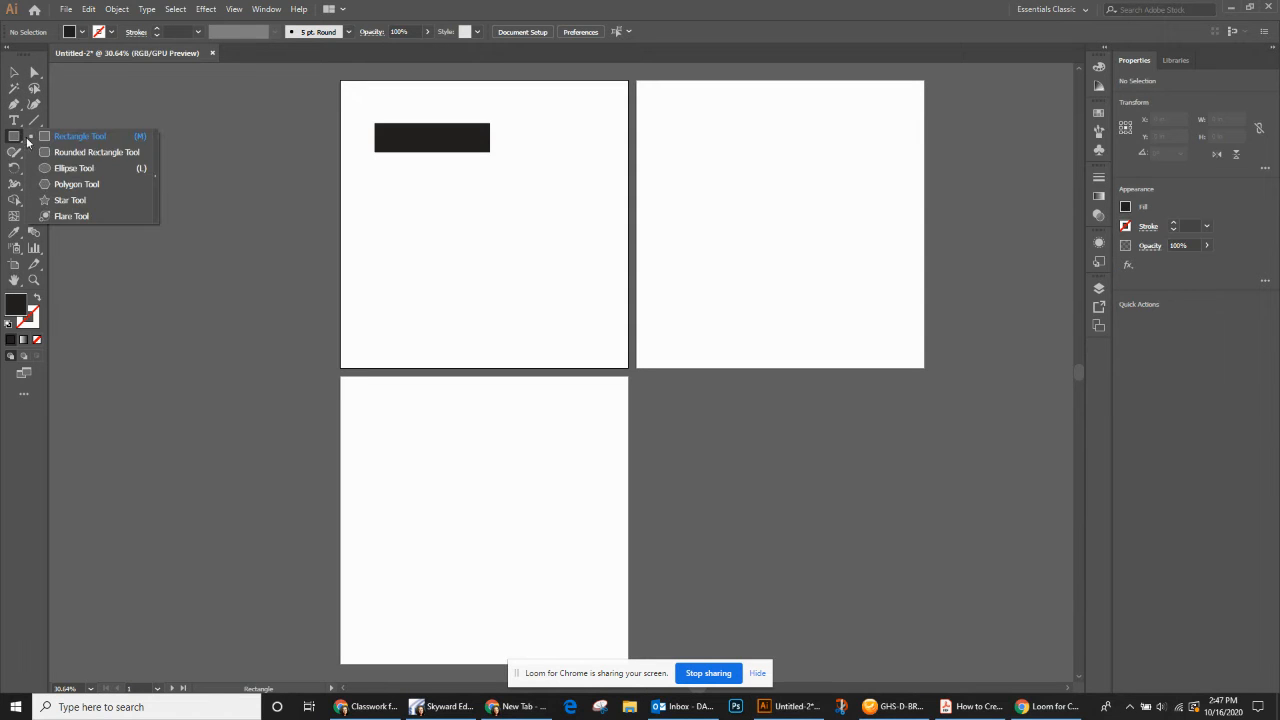
pyautogui.click(62, 168)
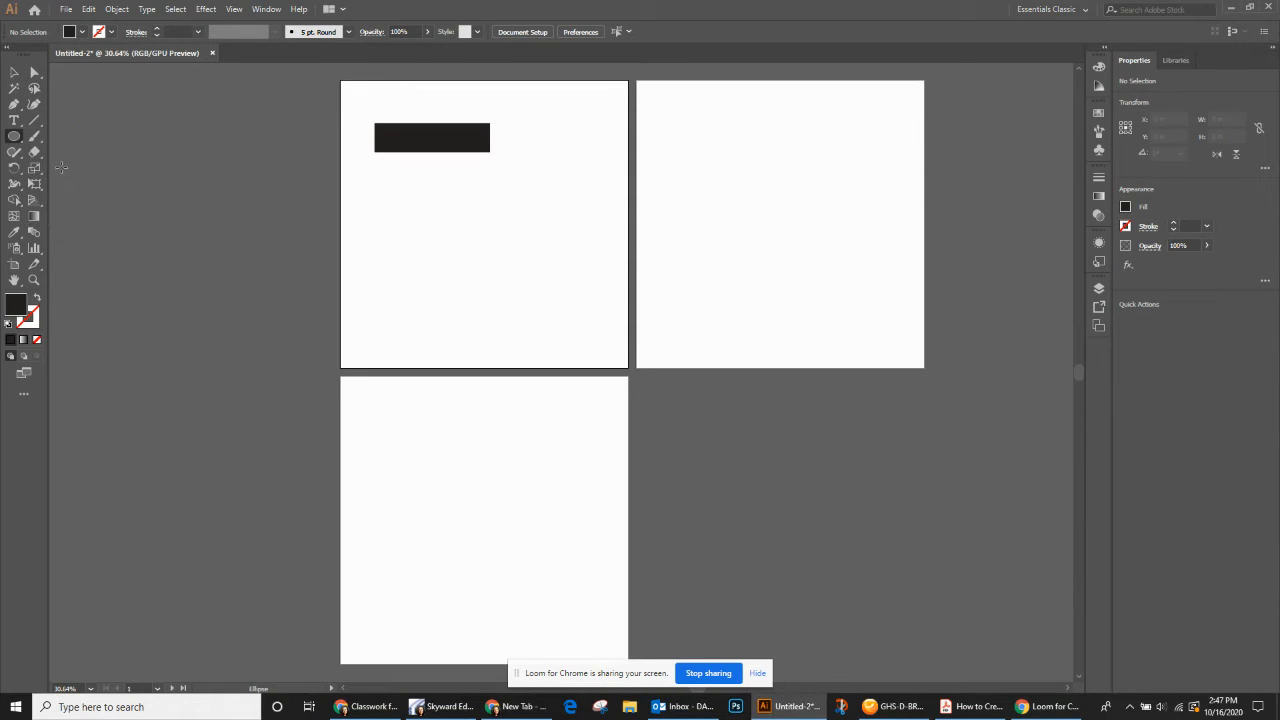
pyautogui.click(21, 143)
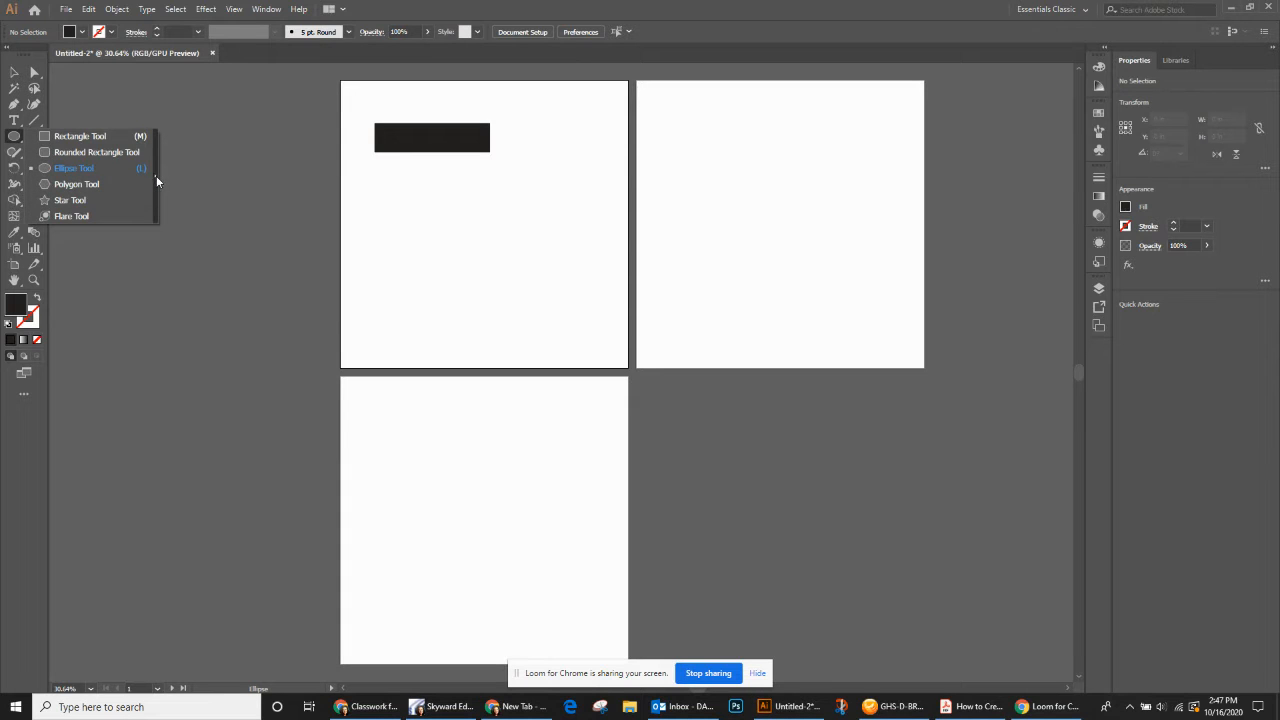
pyautogui.click(155, 176)
pyautogui.click(155, 176)
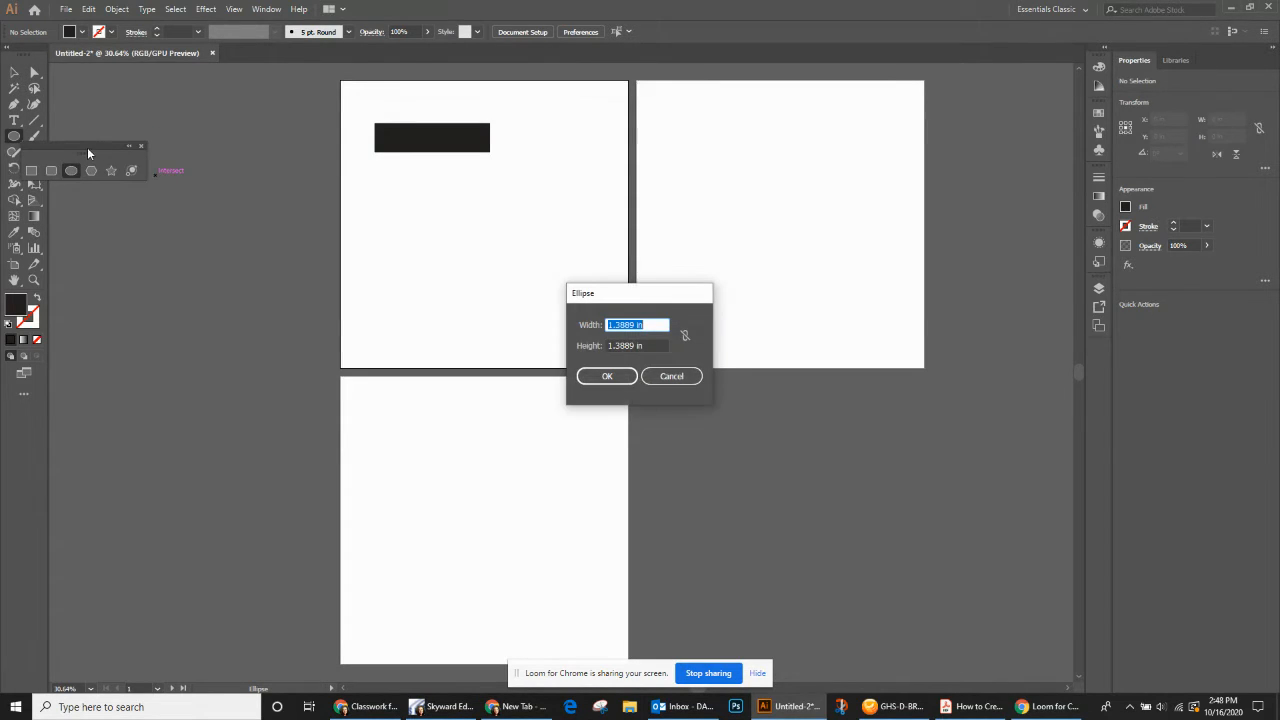
pyautogui.click(671, 376)
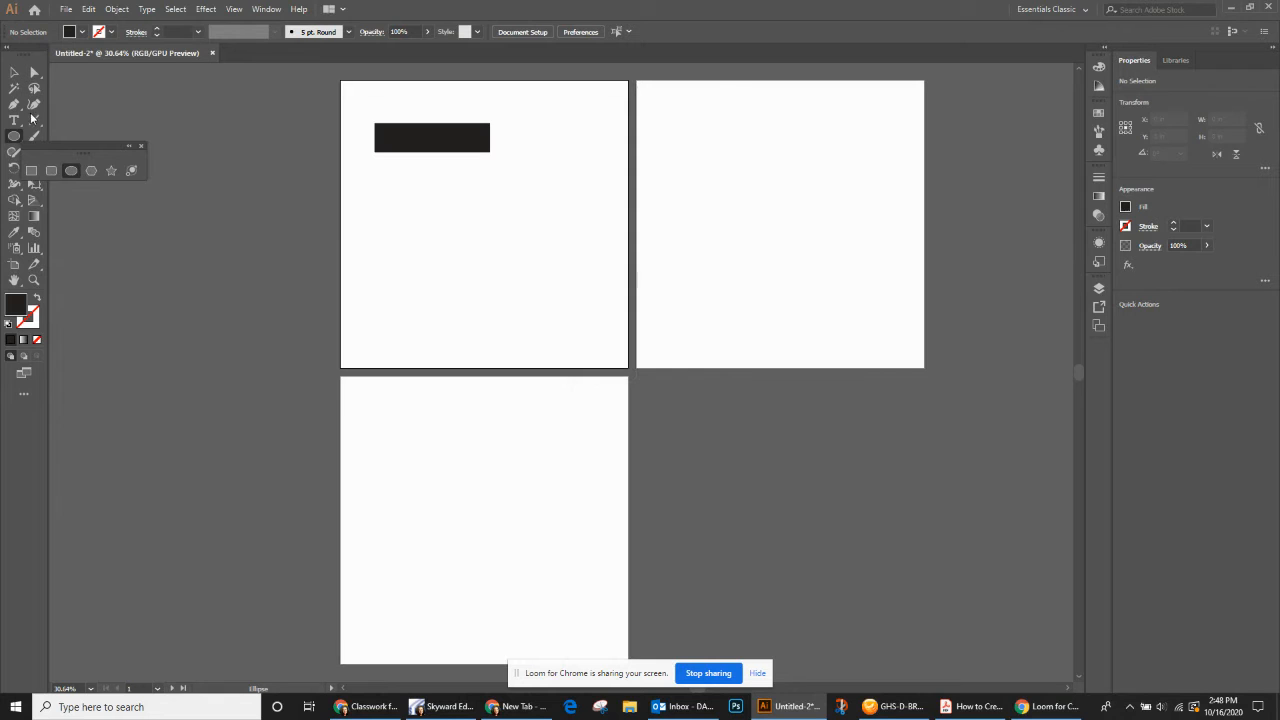
pyautogui.moveTo(63, 144); pyautogui.dragTo(183, 94)
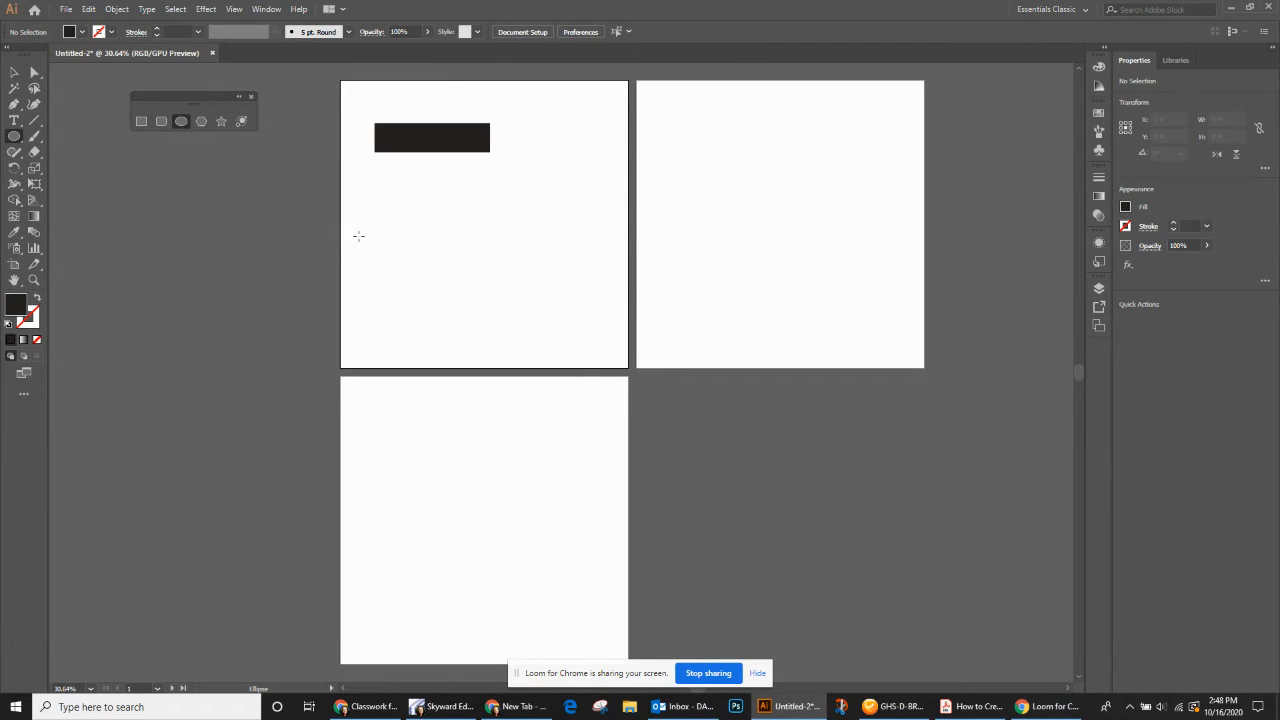
# - Move the black rectangle horizontally to the right, to an X position of about 5.44 in
pyautogui.press('v')
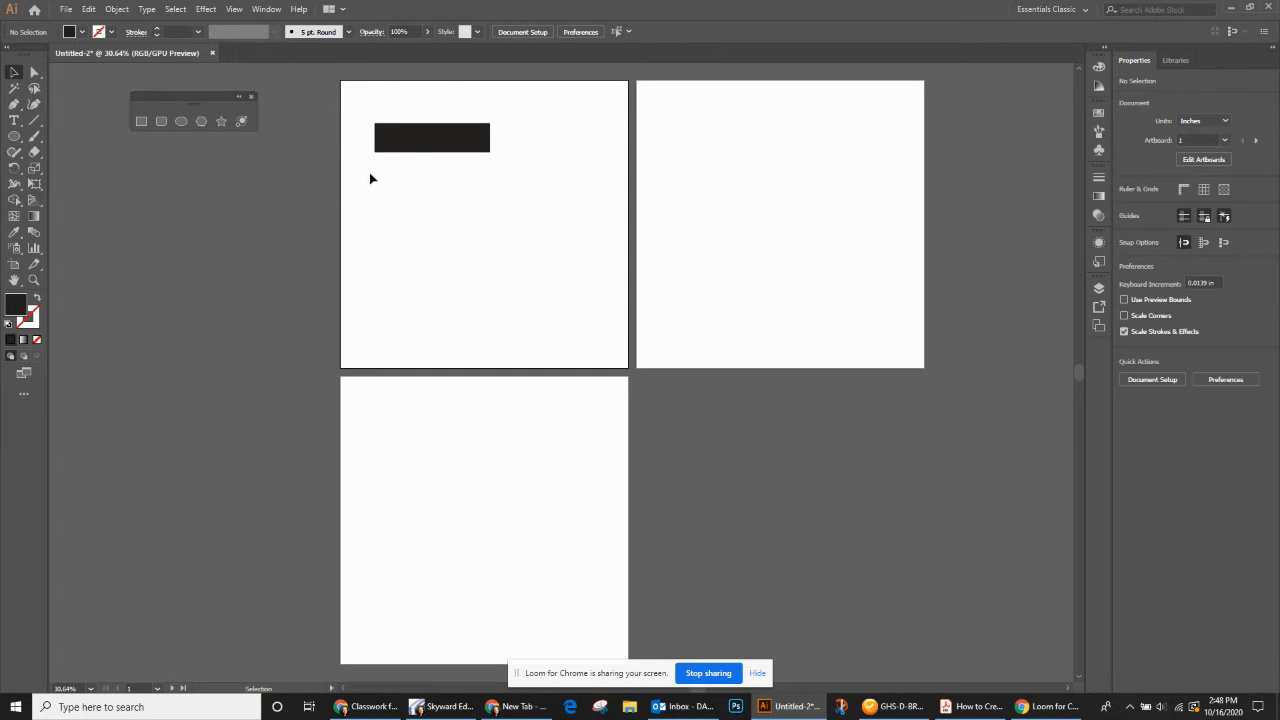
pyautogui.moveTo(435, 146); pyautogui.dragTo(500, 146)
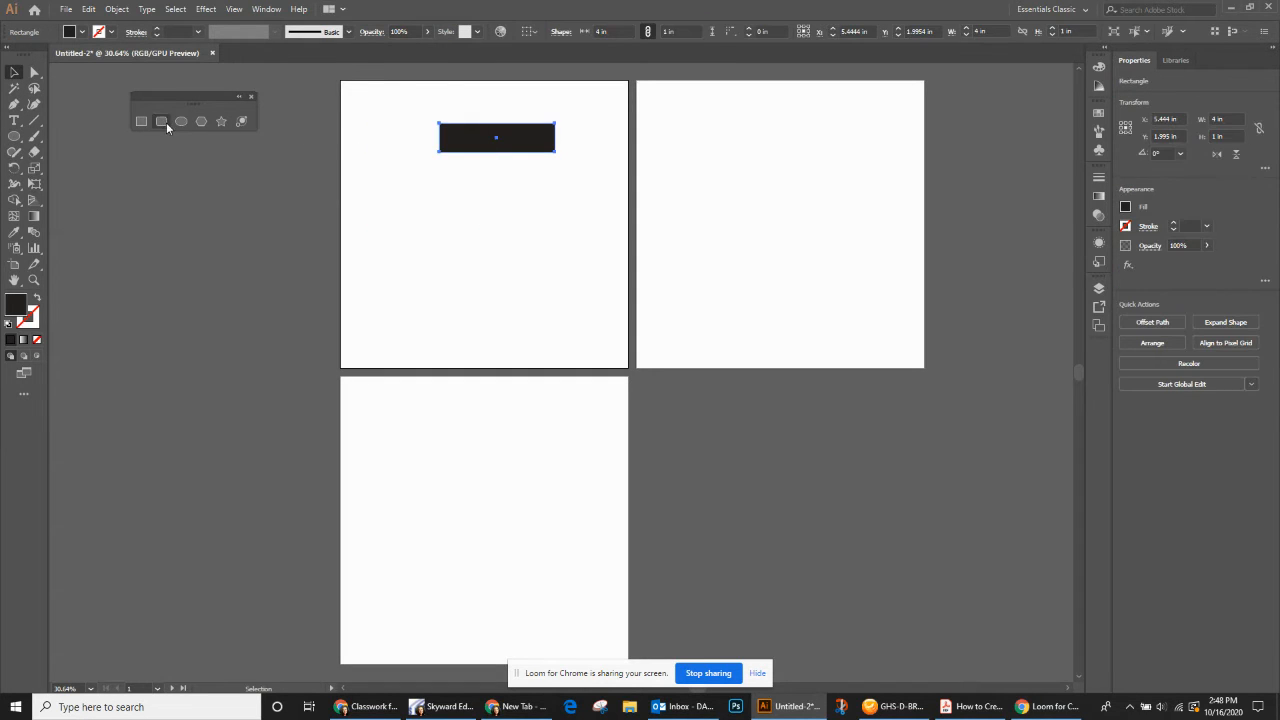
# - Draw an ellipse about 2.01 by 1.32 in below the rectangle, and place a copy level with it on the right
pyautogui.click(180, 122)
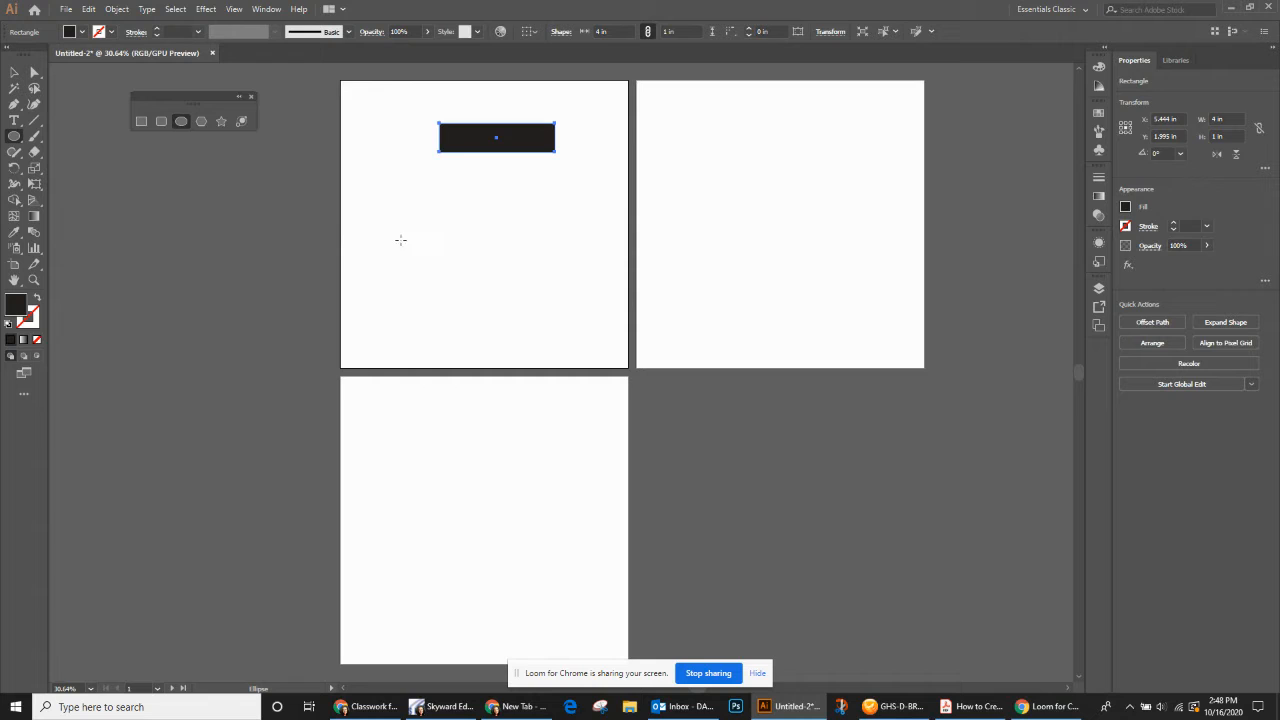
pyautogui.moveTo(397, 240); pyautogui.dragTo(455, 278)
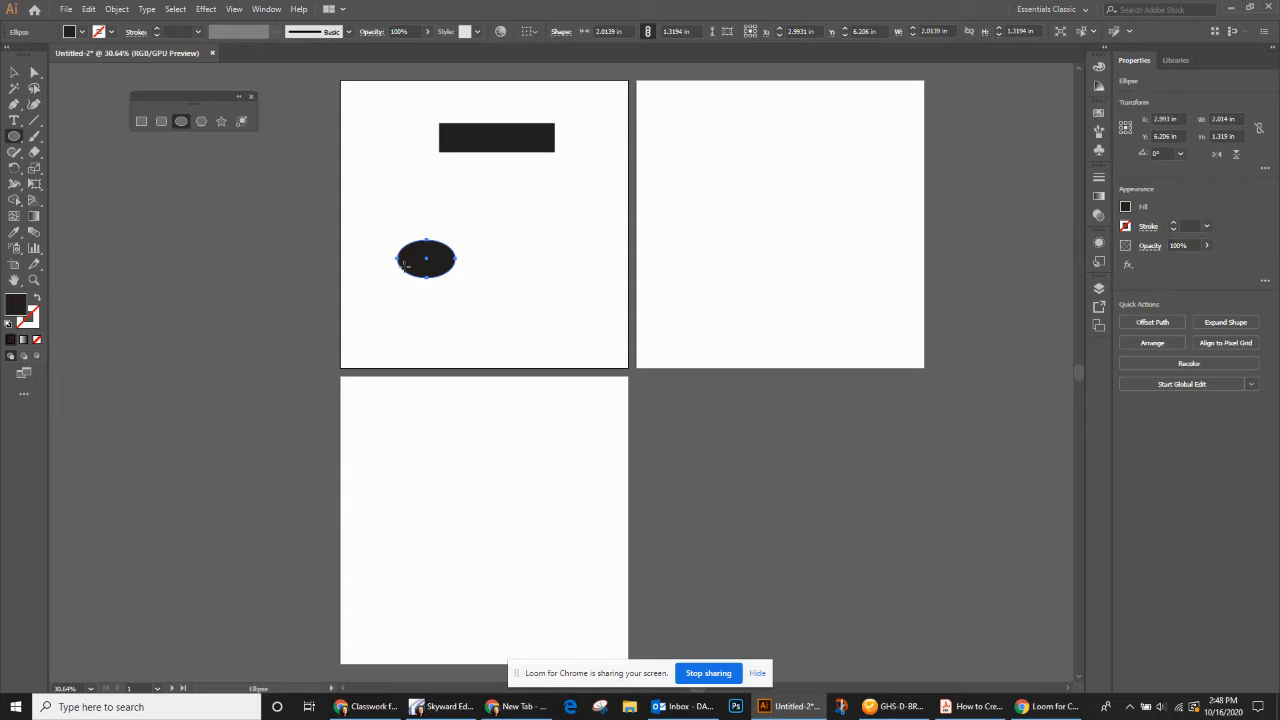
pyautogui.click(14, 73)
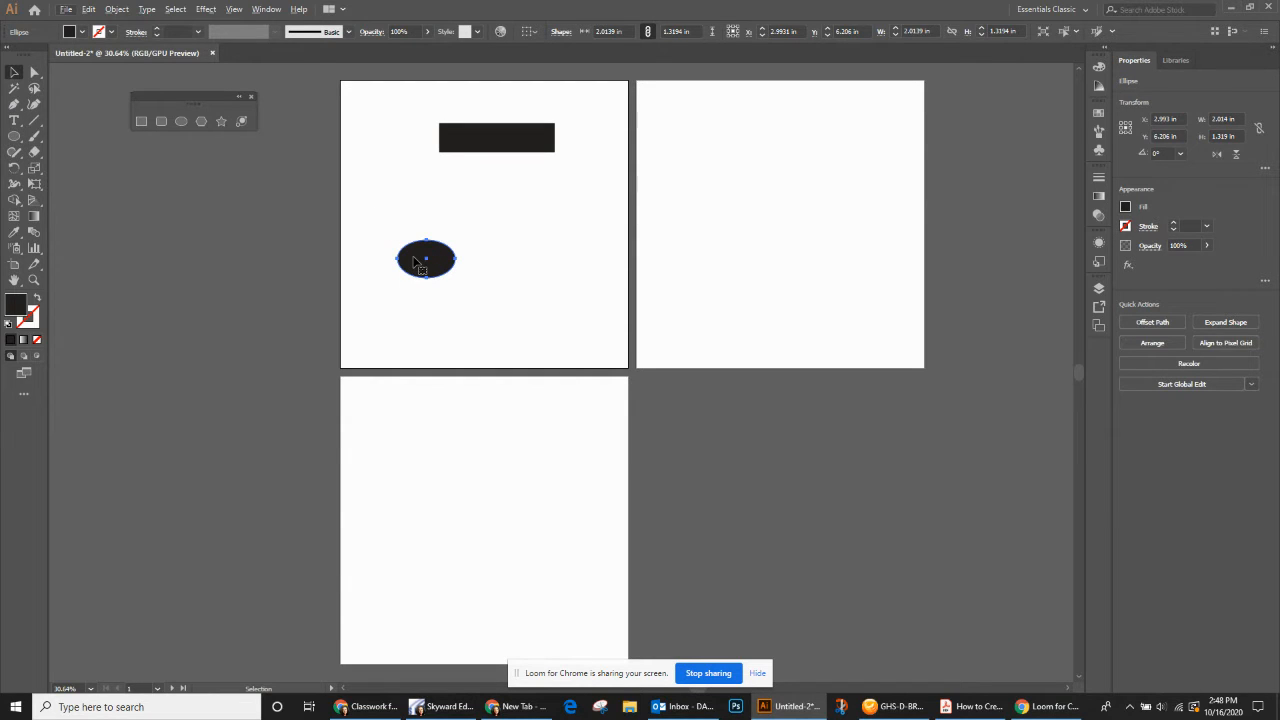
pyautogui.moveTo(417, 261); pyautogui.dragTo(520, 260)
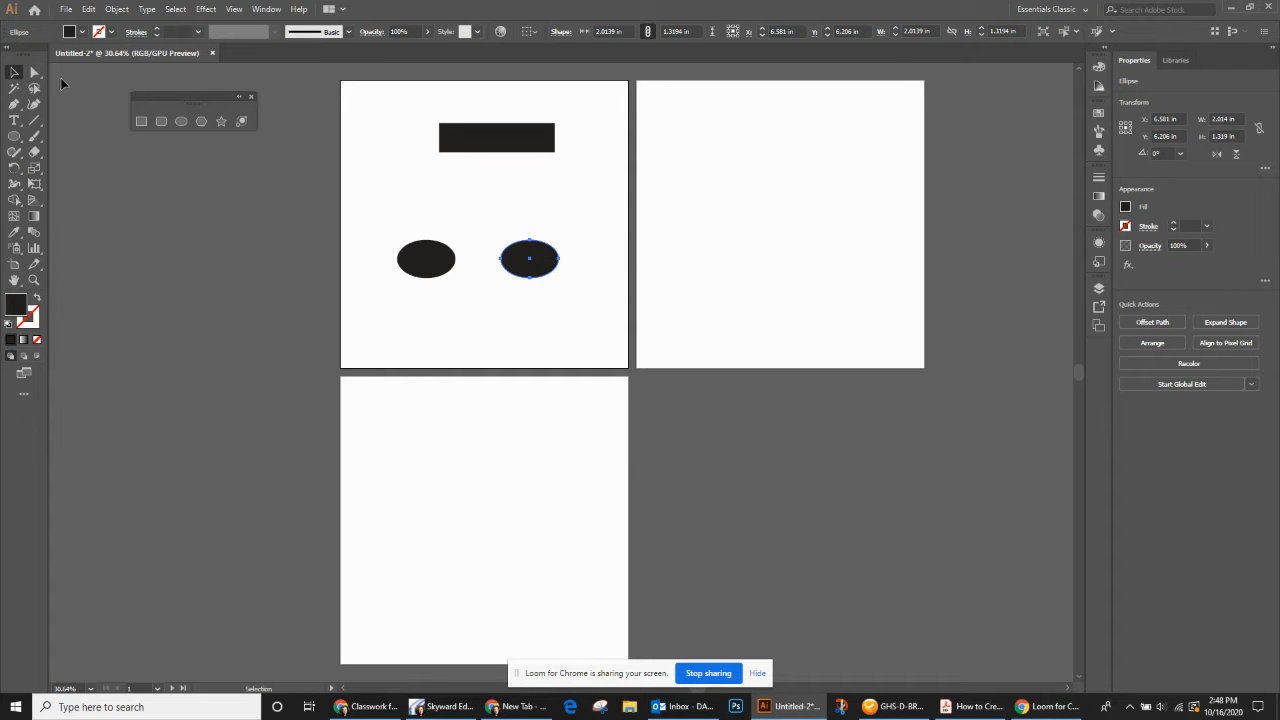
# - Draw a stem about 0.56 by 3.71 in from the bar's lower-left corner to the left ellipse, and copy it to the right ellipse
pyautogui.moveTo(14, 140); pyautogui.dragTo(54, 137)
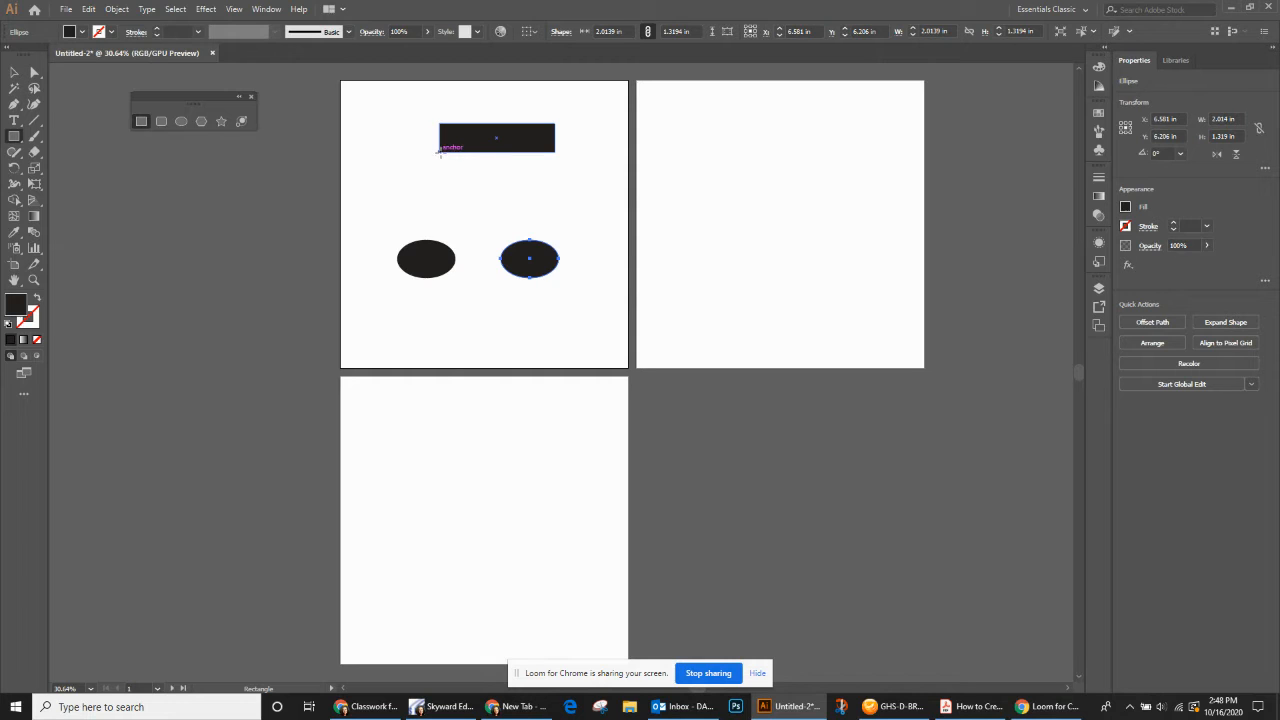
pyautogui.moveTo(439, 151); pyautogui.dragTo(455, 259)
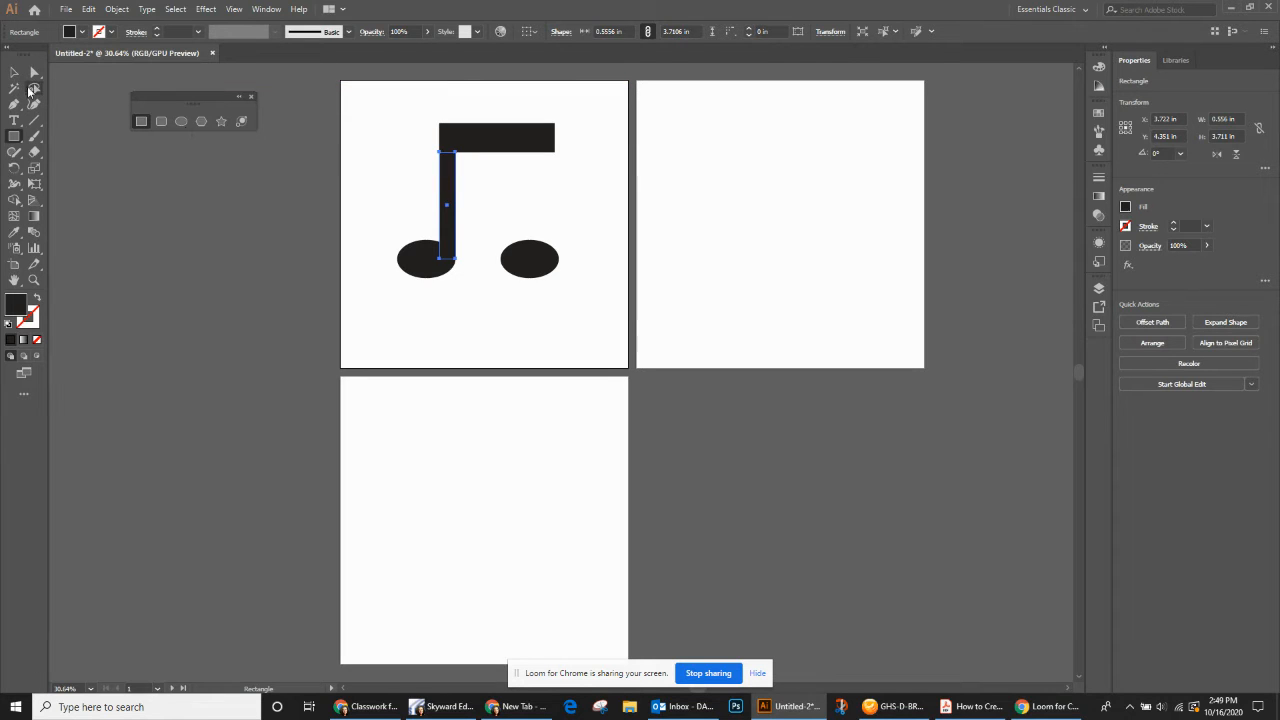
pyautogui.click(12, 72)
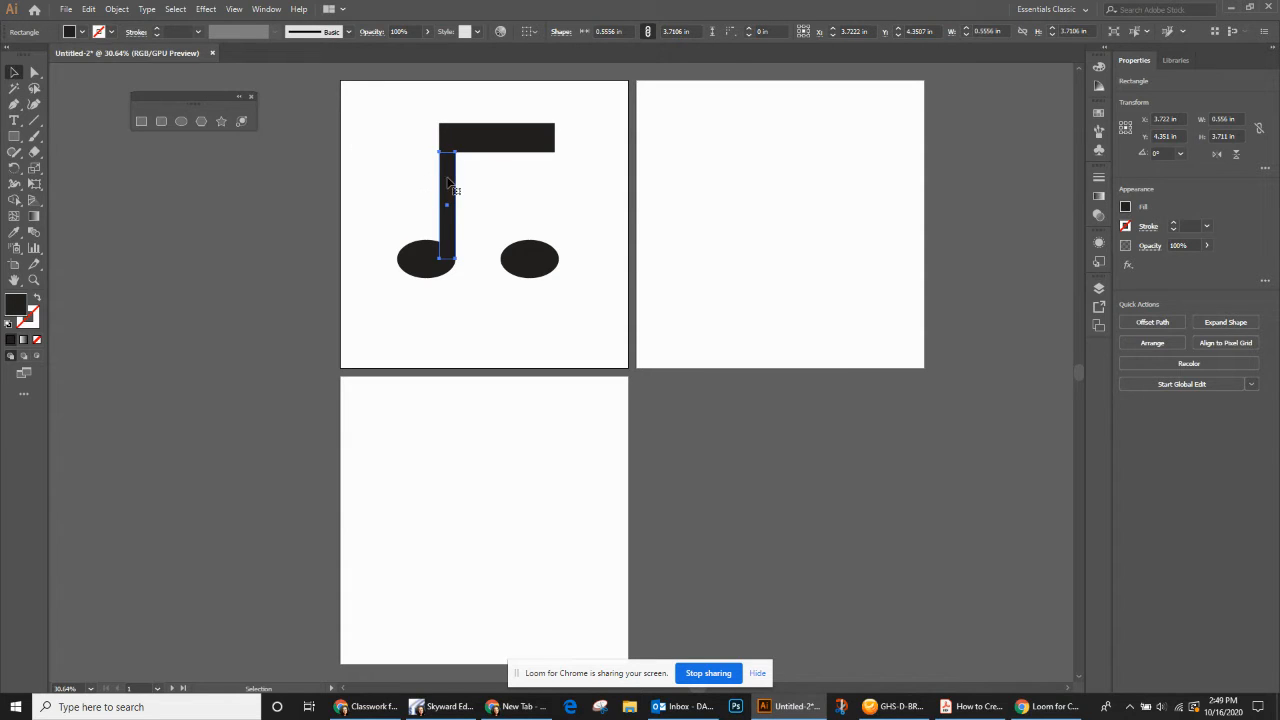
pyautogui.moveTo(449, 185); pyautogui.dragTo(550, 182)
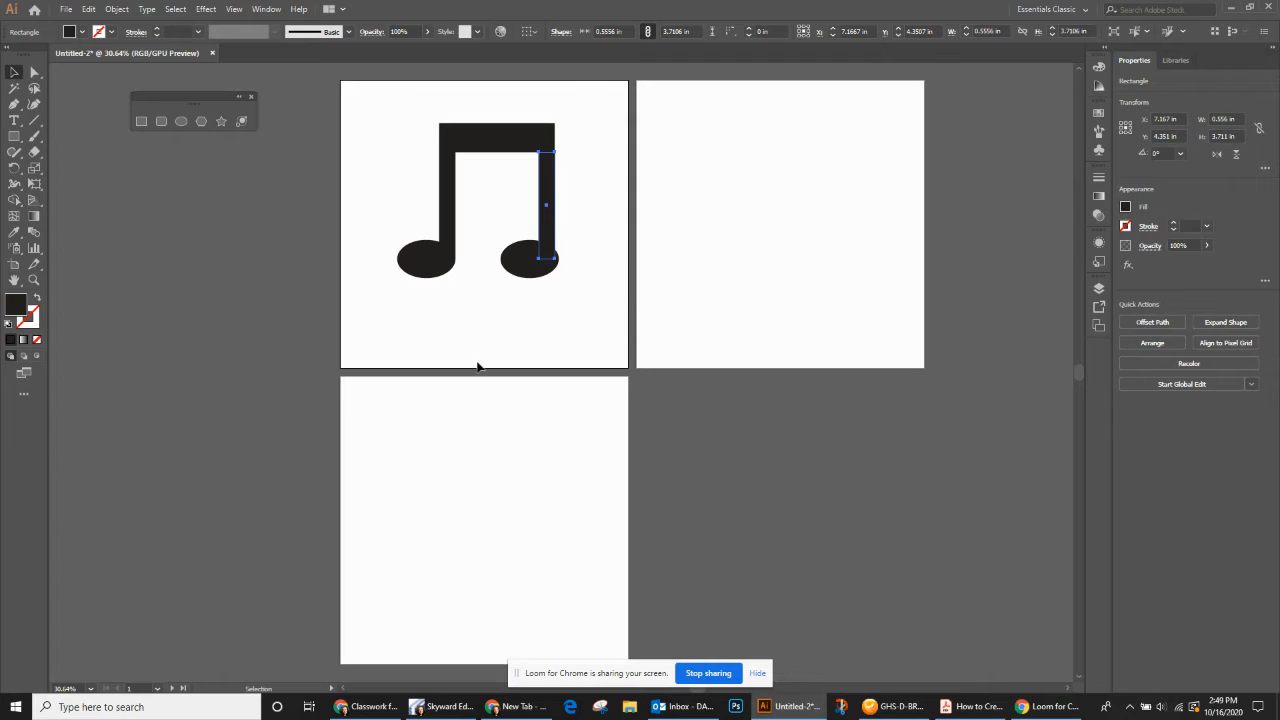
pyautogui.click(364, 132)
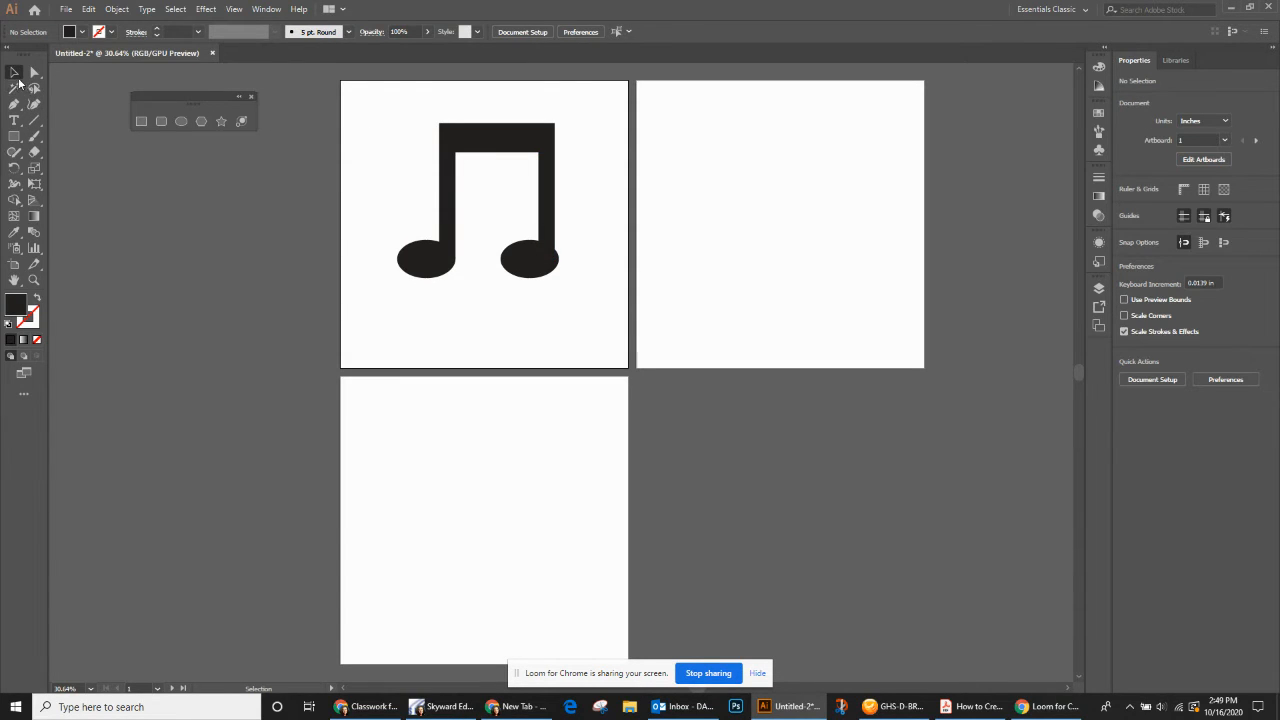
# - Draw a thin horizontal rectangle about 3.19 by 0.21 in between the two stems, just below the thick bar
pyautogui.click(14, 136)
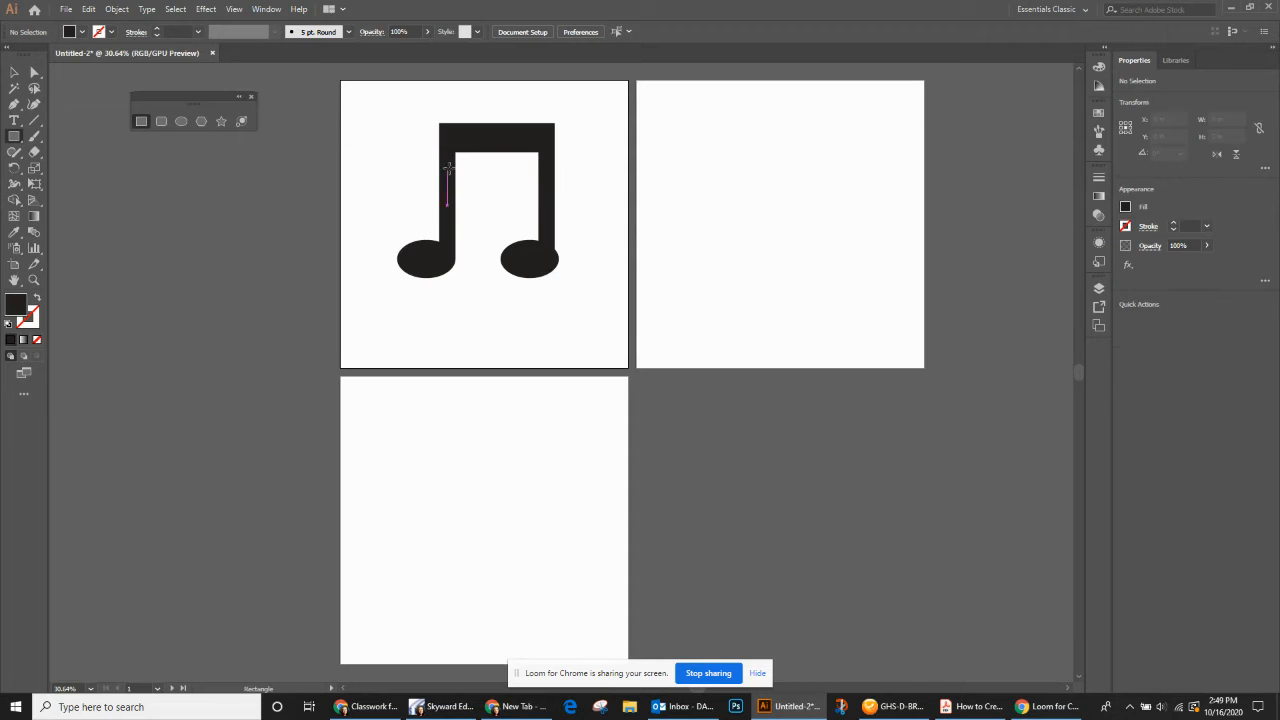
pyautogui.moveTo(452, 166); pyautogui.dragTo(543, 175)
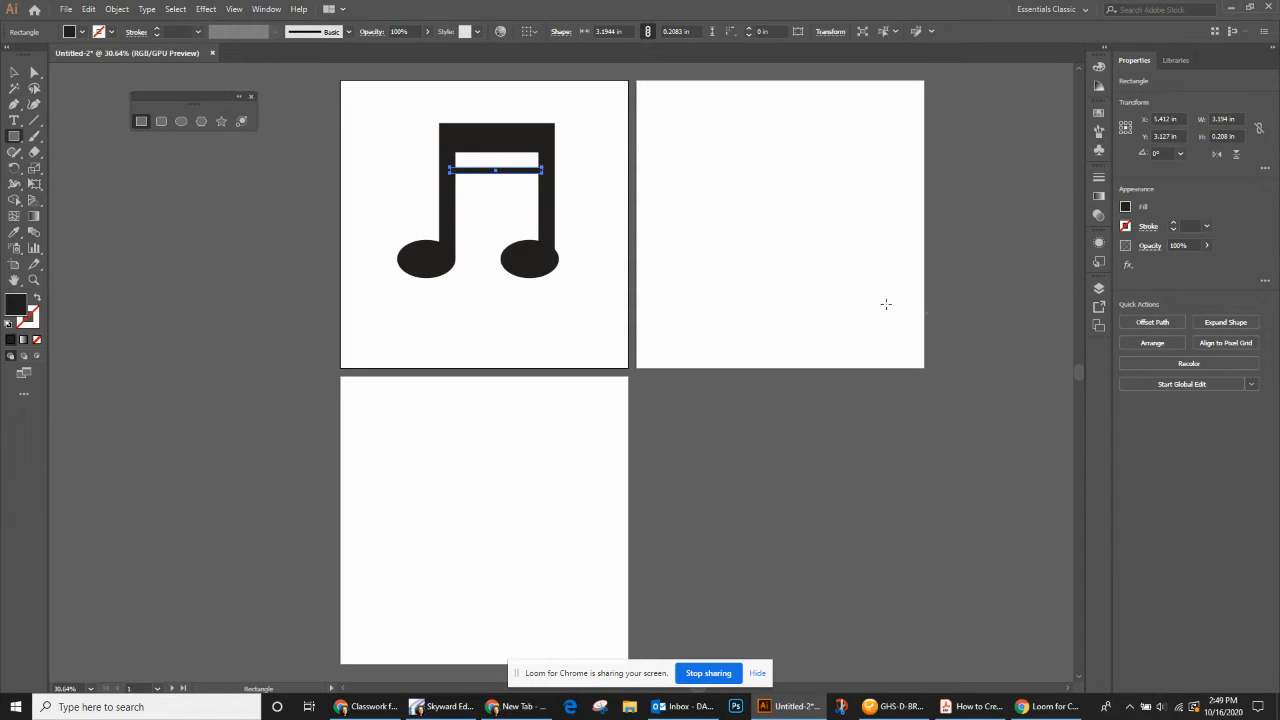
# - Detach the Layers panel, place it over the second artboard, and lengthen it
pyautogui.click(1099, 289)
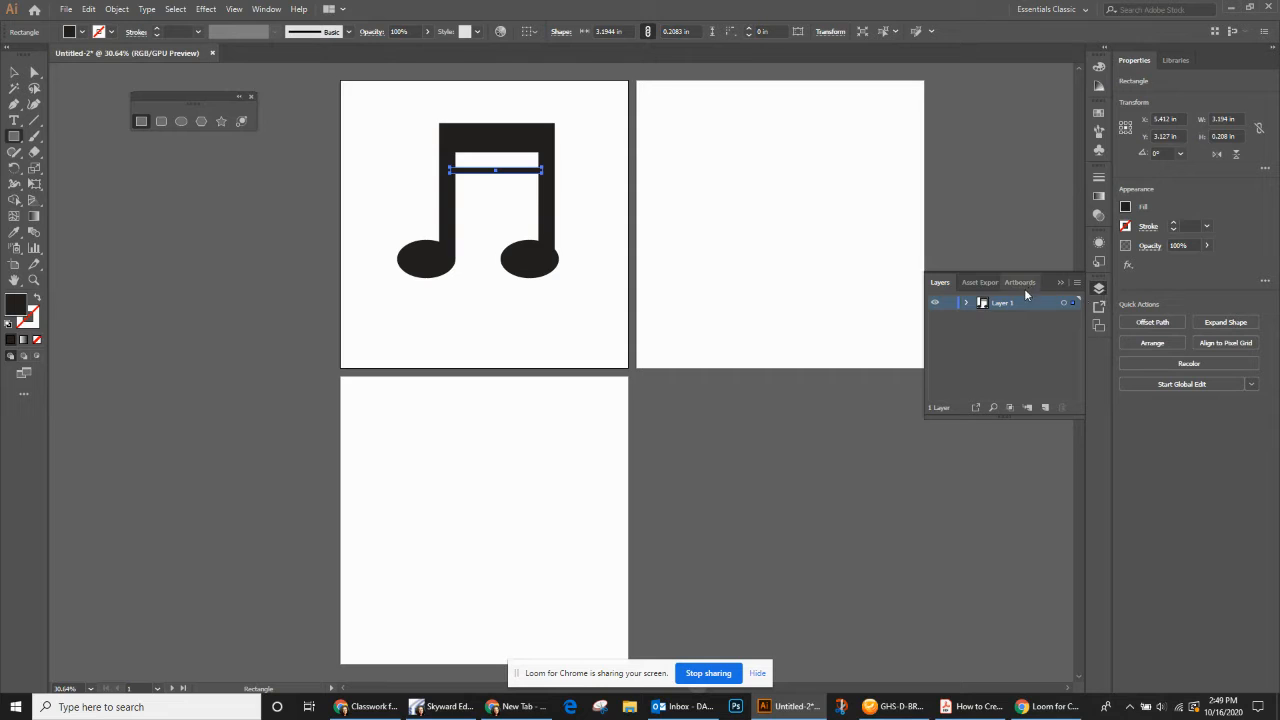
pyautogui.moveTo(940, 282); pyautogui.dragTo(727, 150)
pyautogui.click(1062, 282)
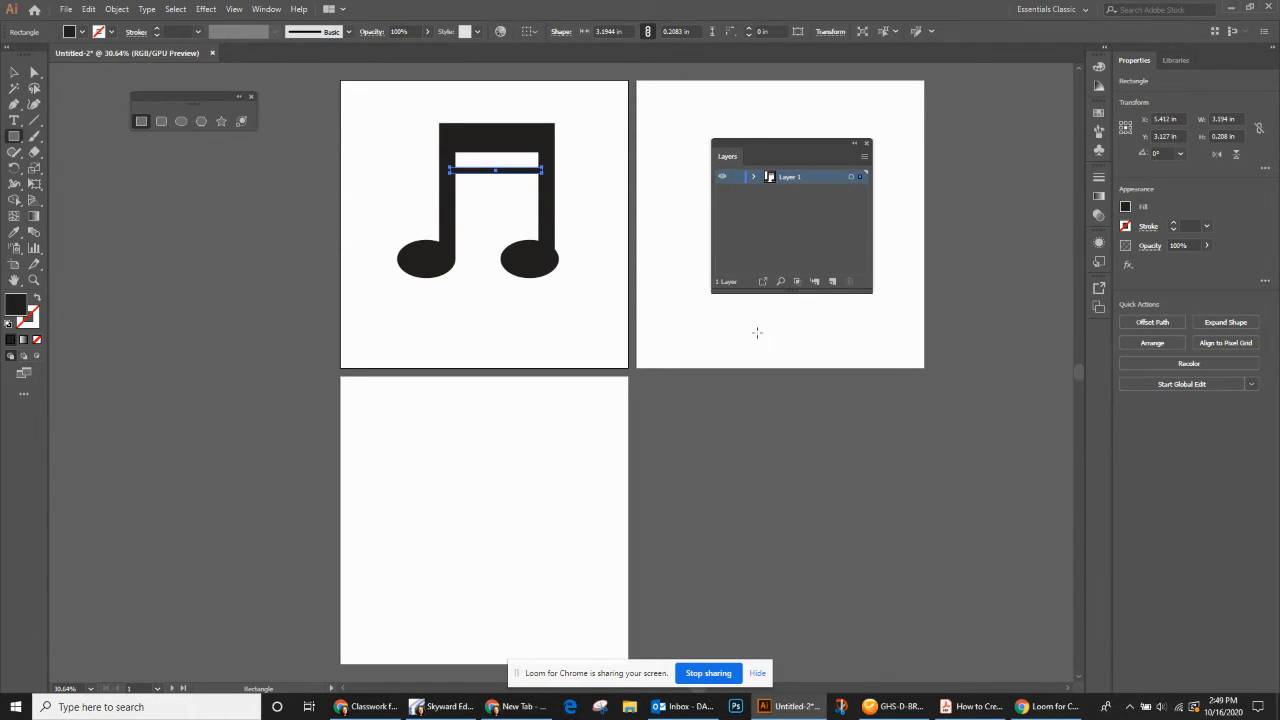
pyautogui.moveTo(752, 300); pyautogui.dragTo(740, 512)
# - Expand Layer 1 to list its objects, and select the right-hand ellipse through its layer entry
pyautogui.click(753, 177)
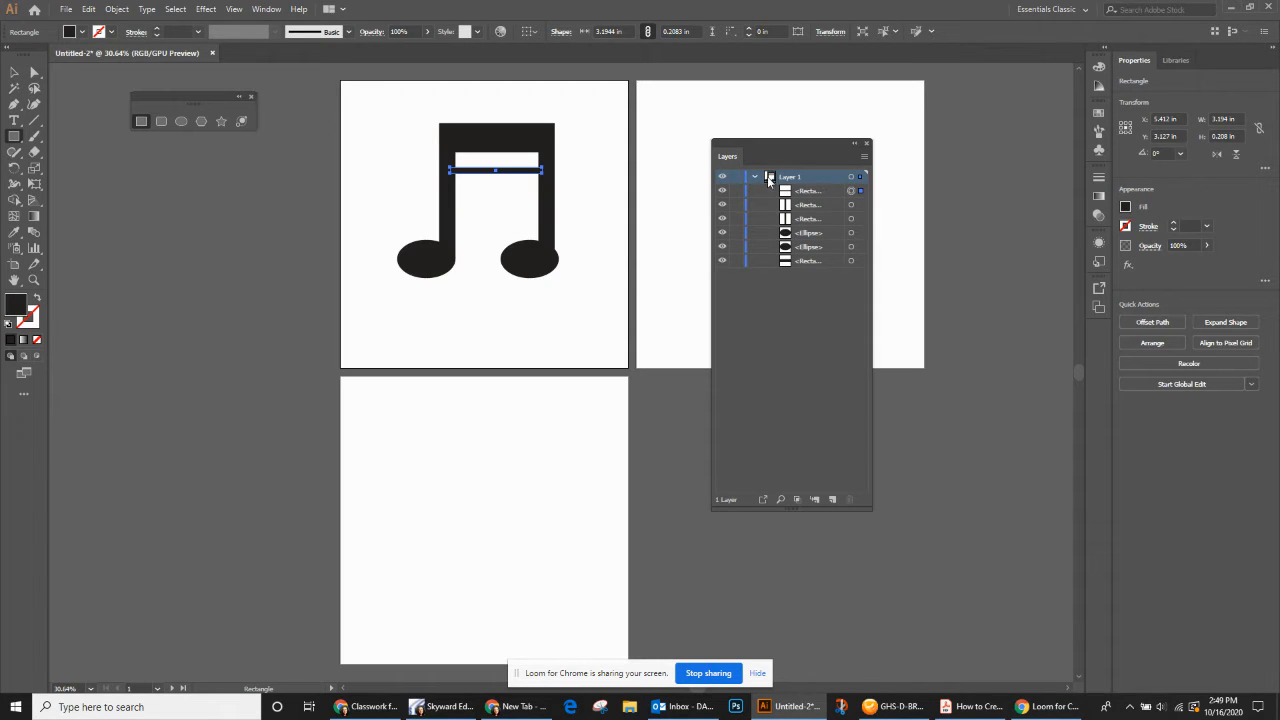
pyautogui.click(851, 233)
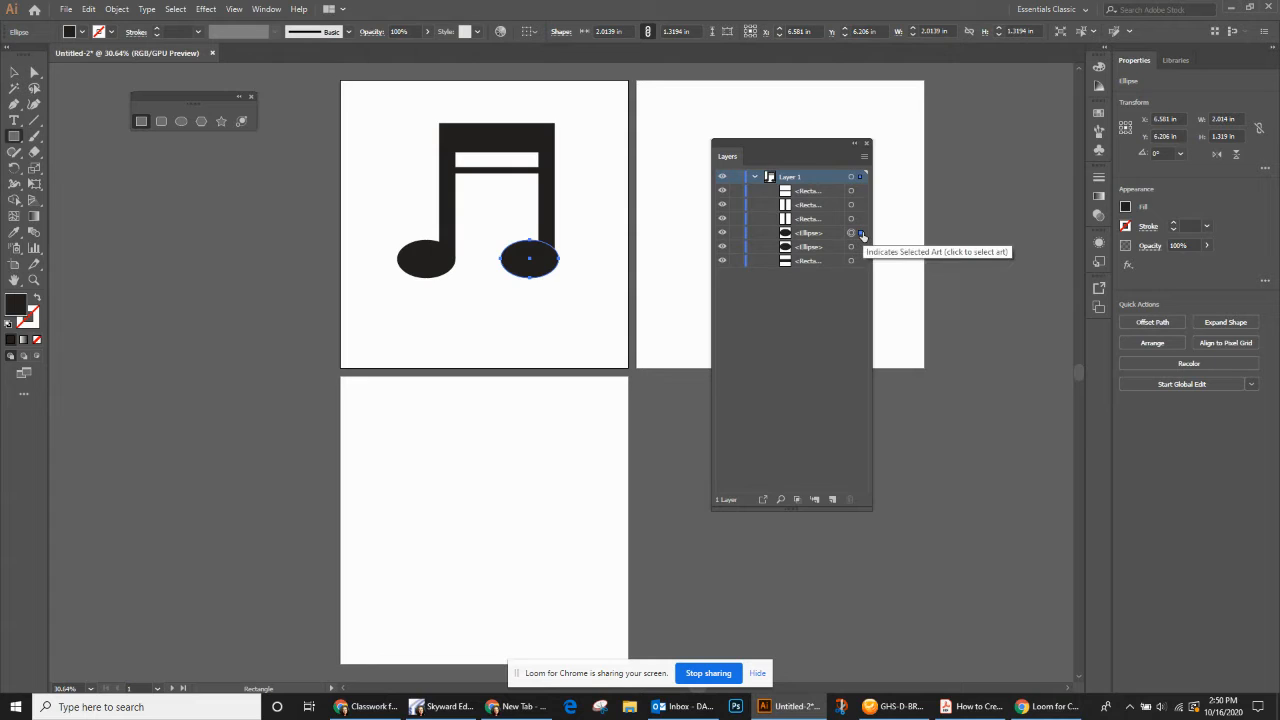
# - Collapse the object list of Layer 1 in Layers
pyautogui.click(833, 274)
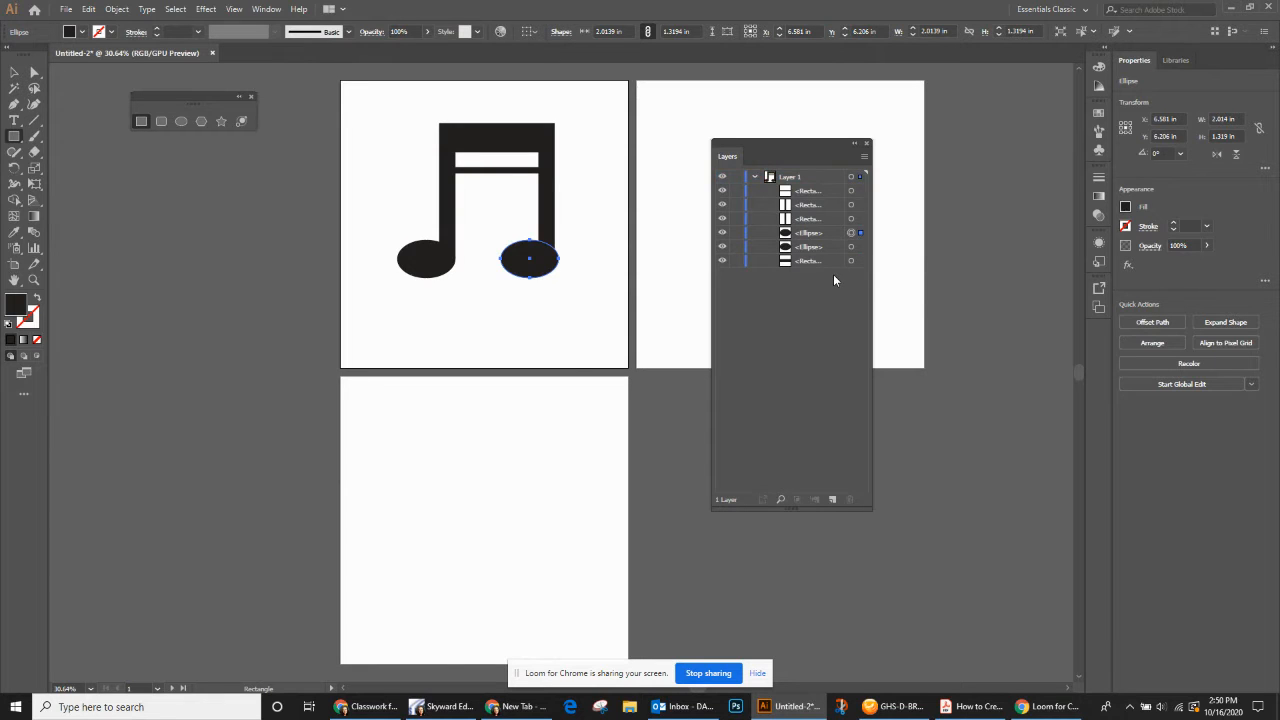
pyautogui.click(756, 177)
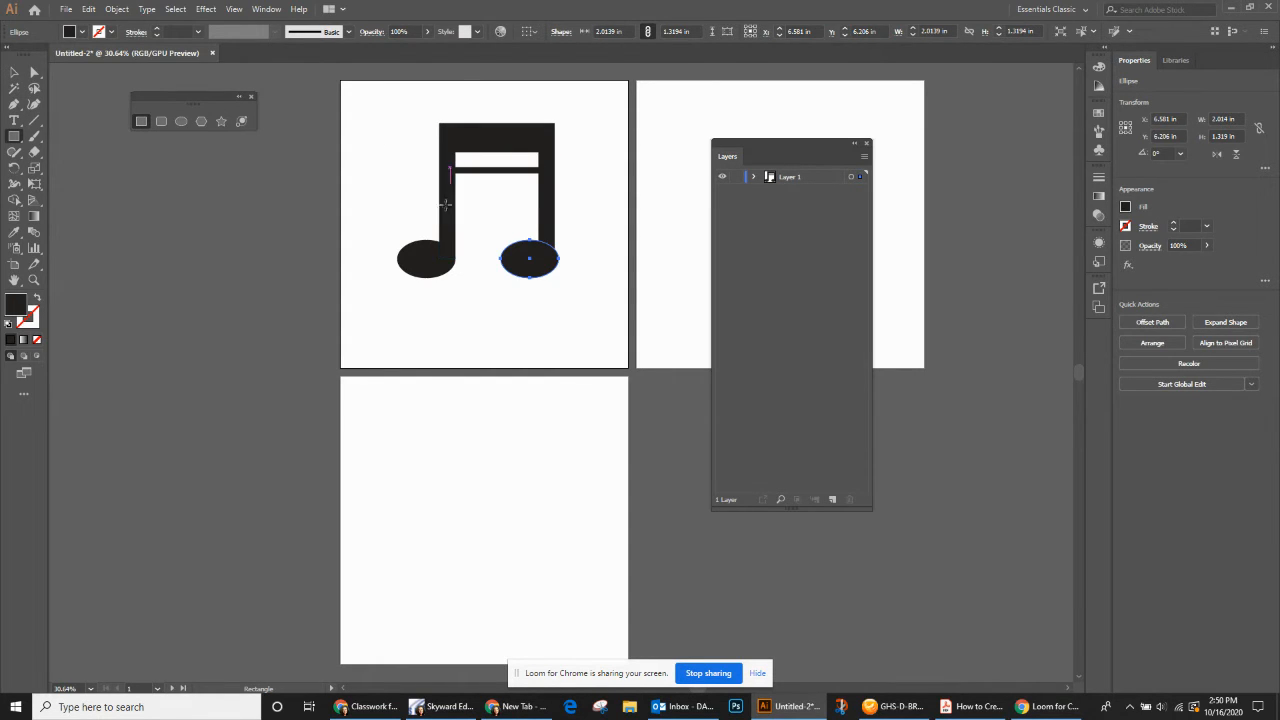
# - With the Selection tool, move the thick bar up off the stems and return it to its place
pyautogui.moveTo(538, 153); pyautogui.dragTo(552, 257)
pyautogui.press('v')
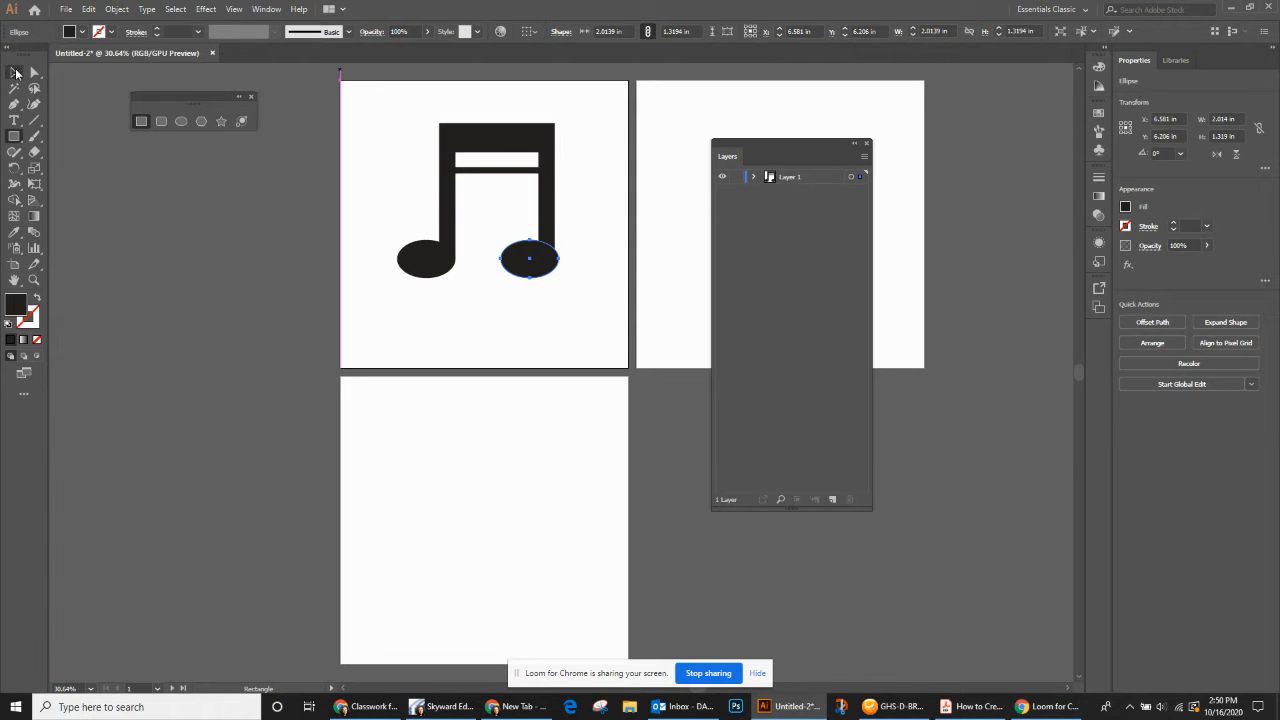
pyautogui.moveTo(441, 146); pyautogui.dragTo(478, 141)
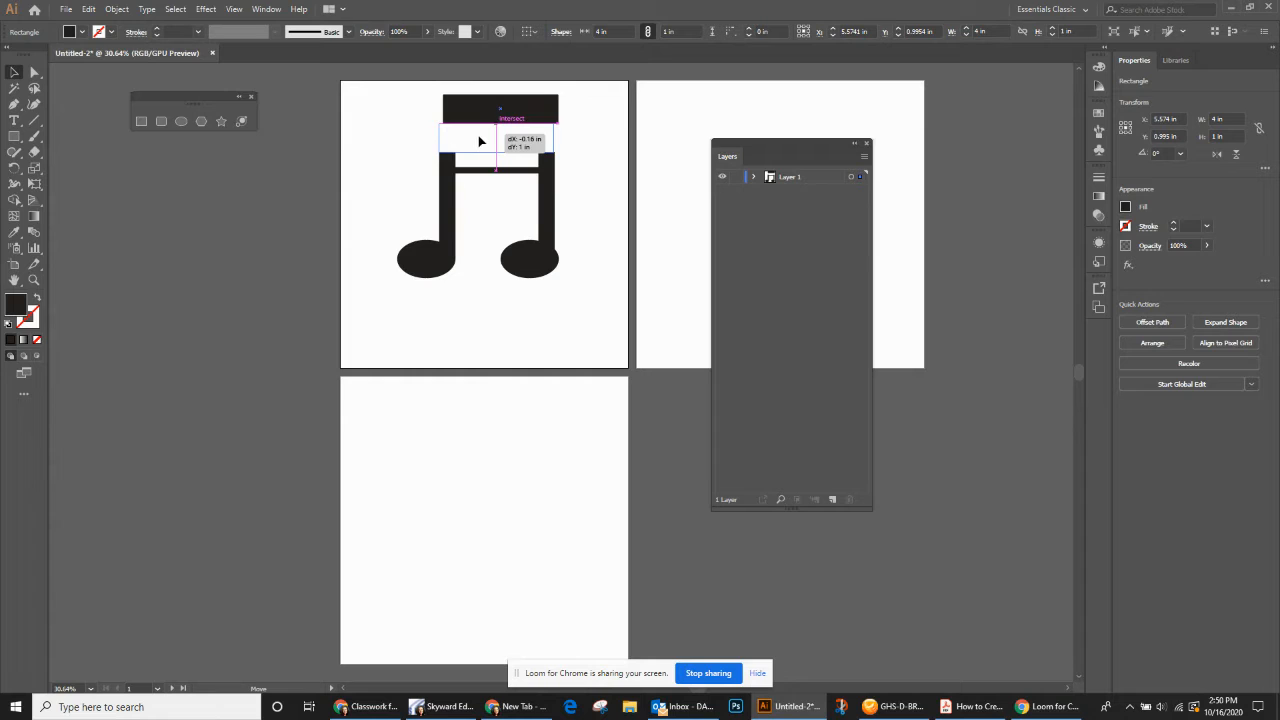
pyautogui.moveTo(478, 141); pyautogui.dragTo(478, 141)
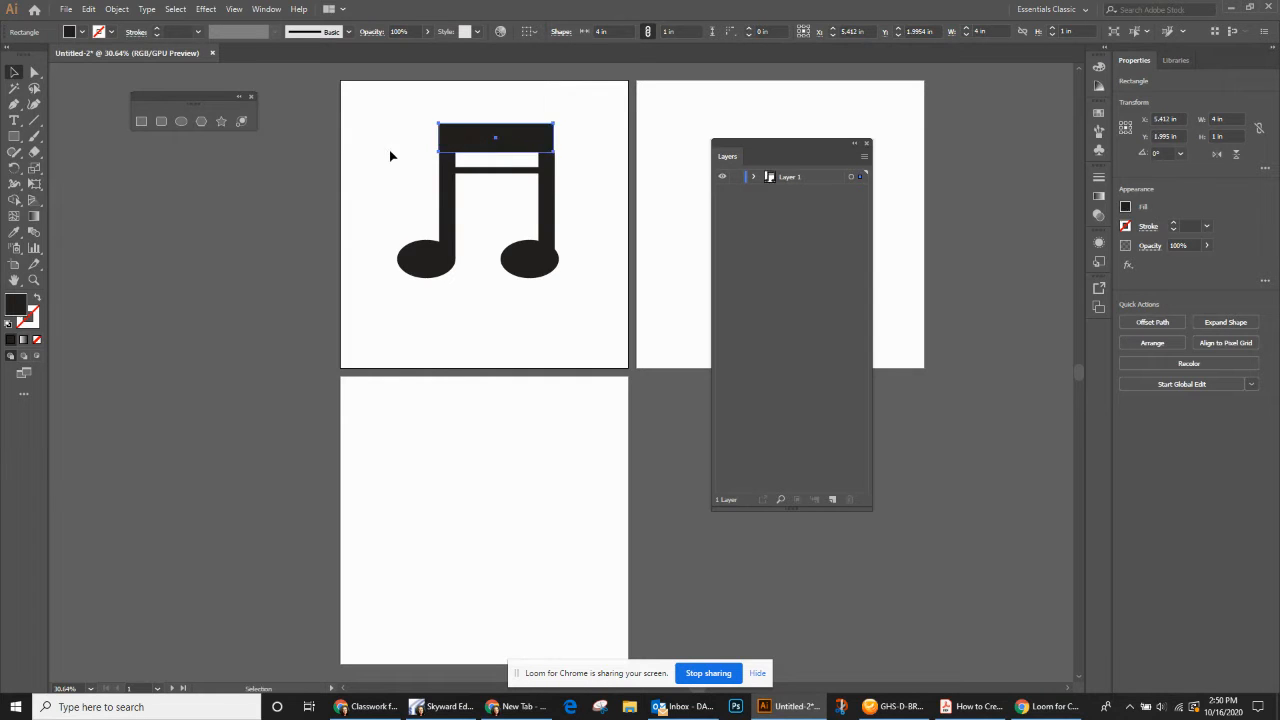
# - Select all the rectangles and ellipses of the music note and group them
pyautogui.moveTo(370, 98); pyautogui.dragTo(600, 305)
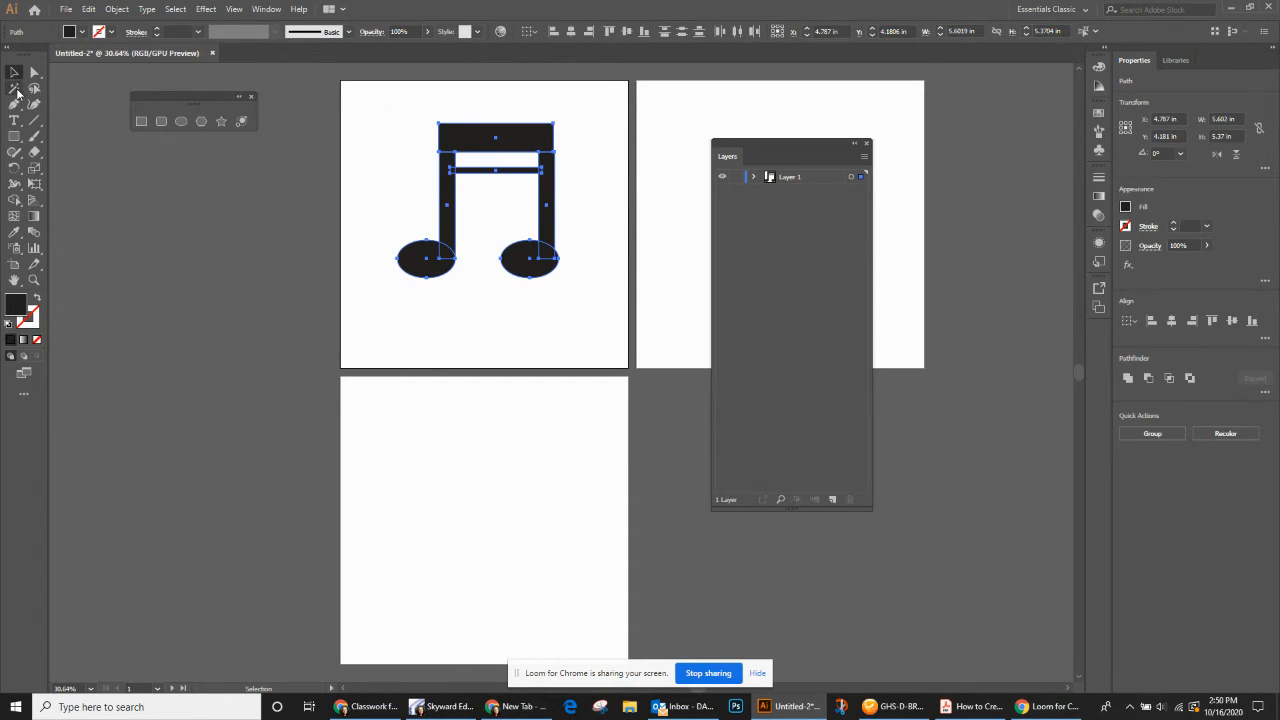
pyautogui.moveTo(381, 104); pyautogui.dragTo(596, 297)
pyautogui.click(117, 9)
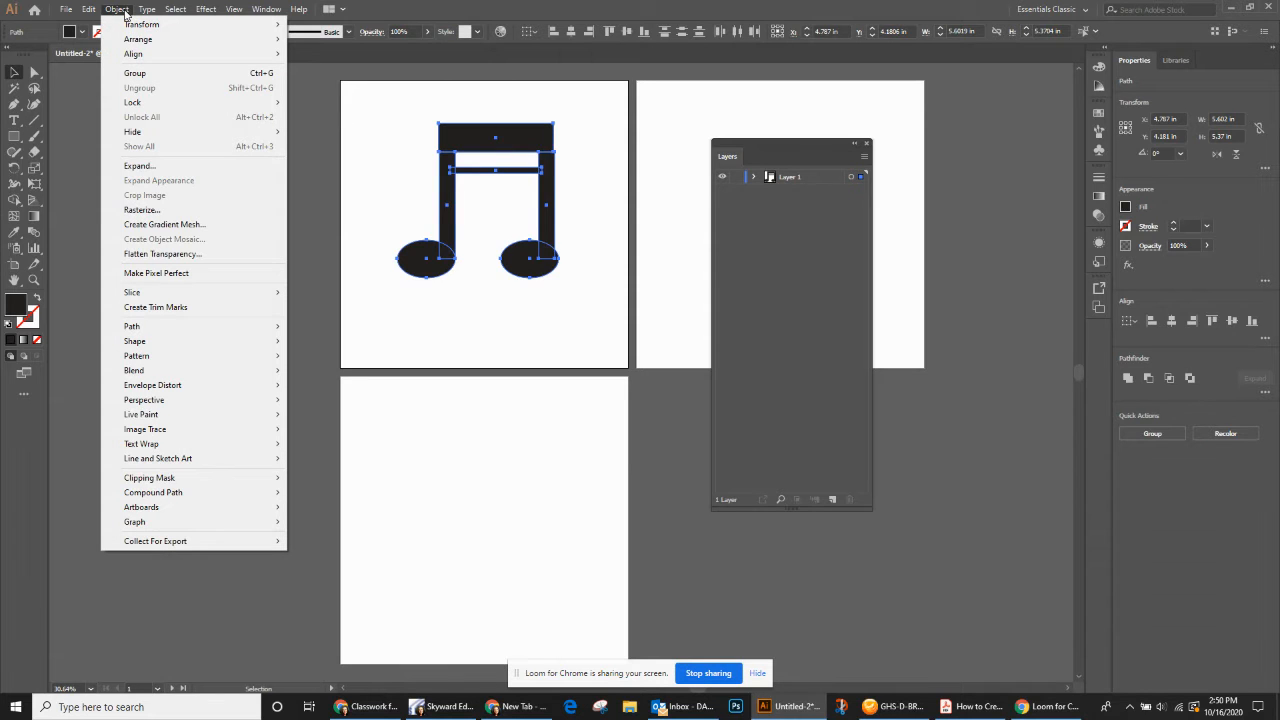
pyautogui.click(130, 74)
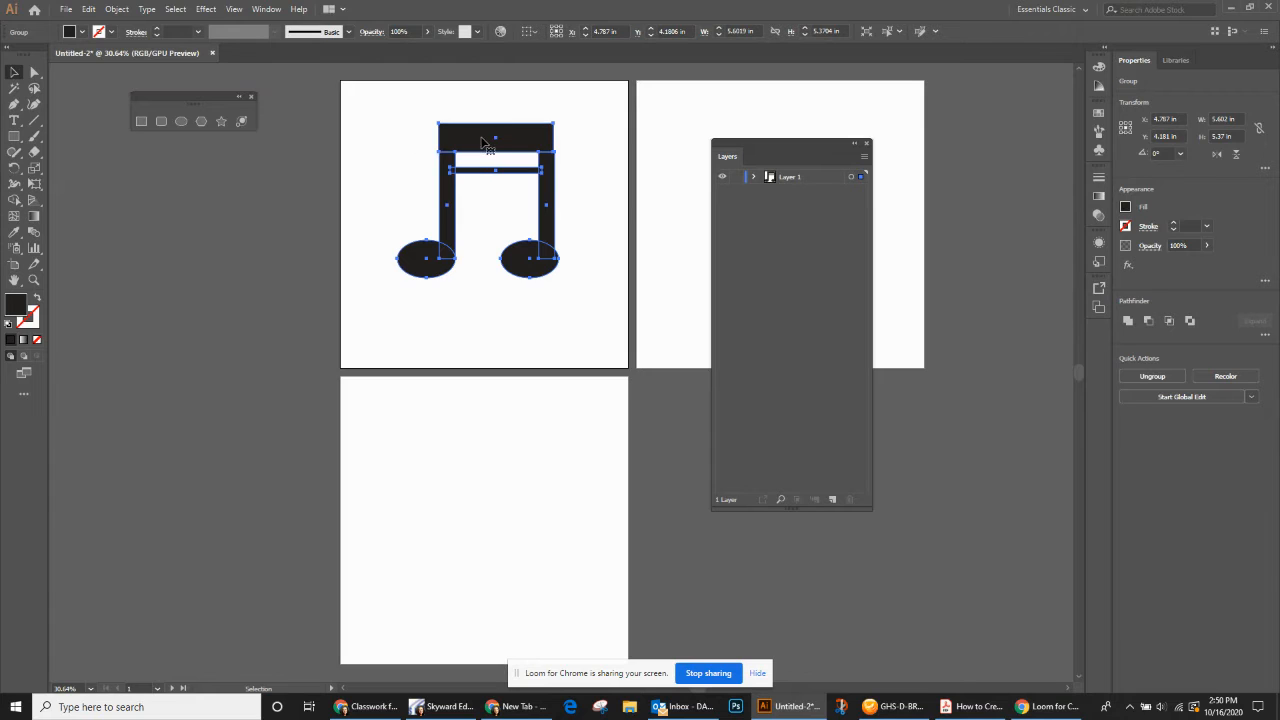
# - Move the grouped note about 0.77 in right and 0.63 in up, and ungroup it
pyautogui.moveTo(489, 148); pyautogui.dragTo(506, 122)
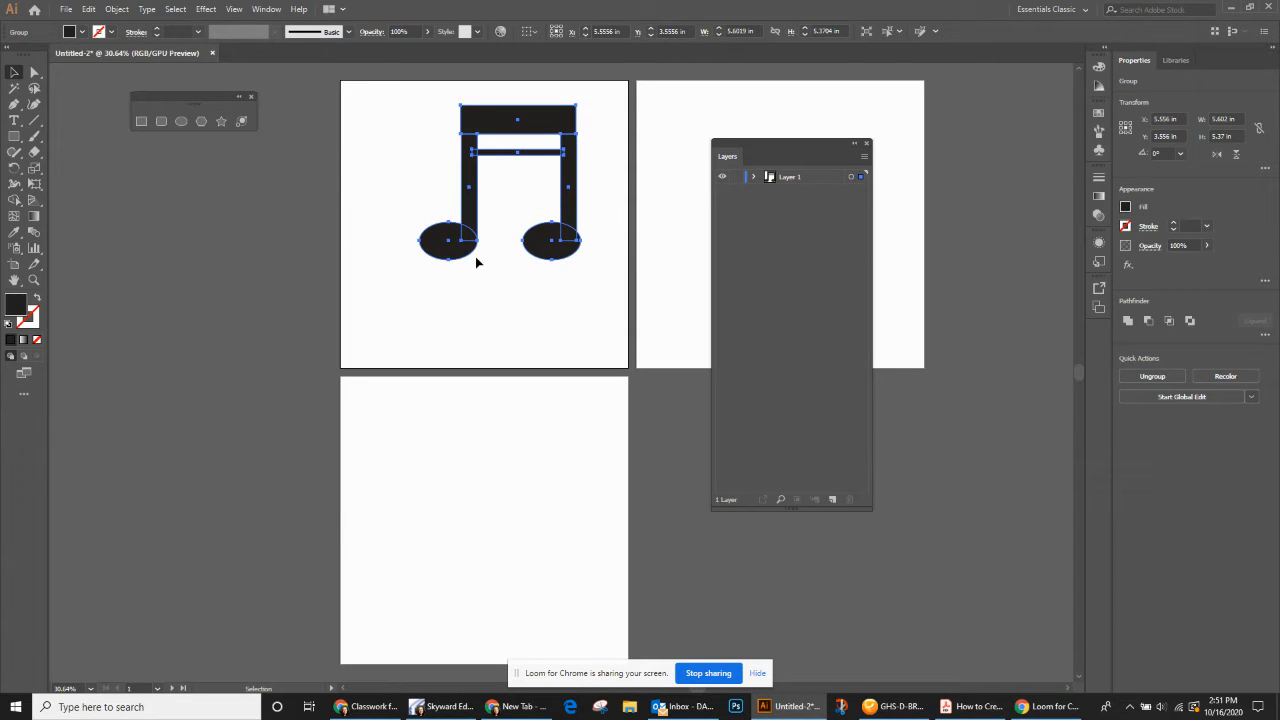
pyautogui.click(117, 9)
pyautogui.click(149, 95)
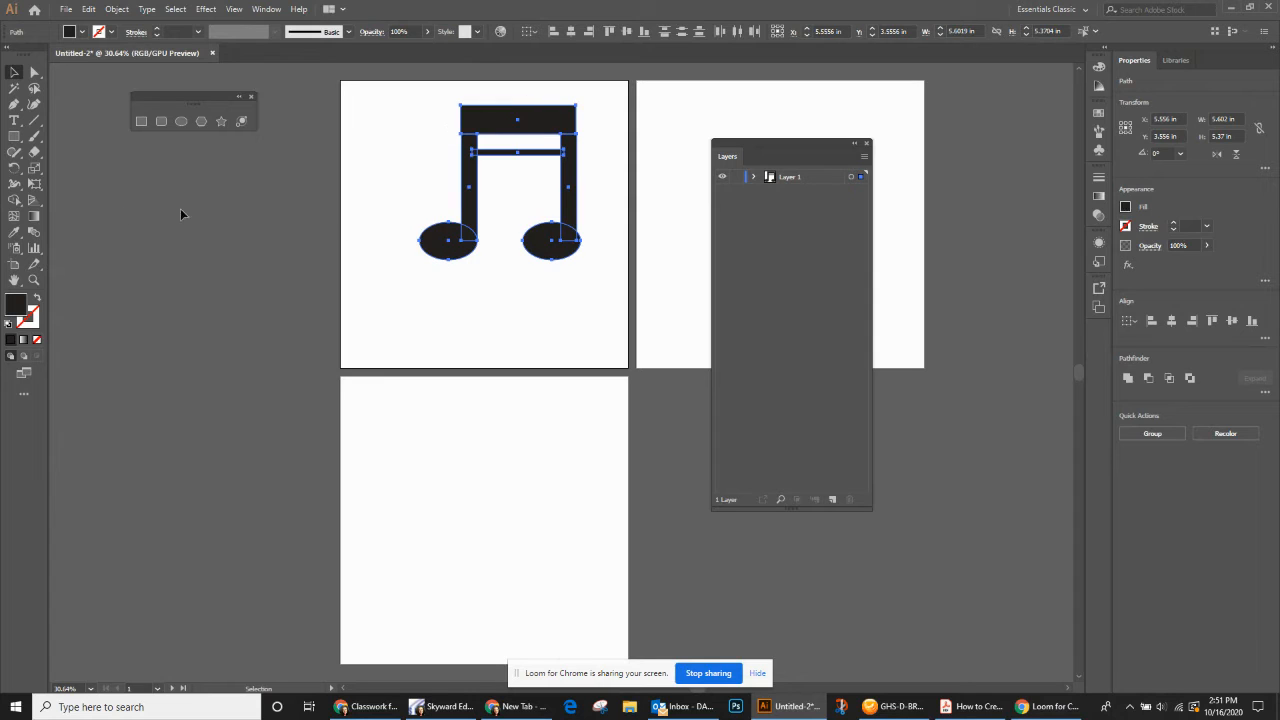
# - Merge both ellipses, both stems and the thick bar into one shape with the Shape Builder tool
pyautogui.click(15, 200)
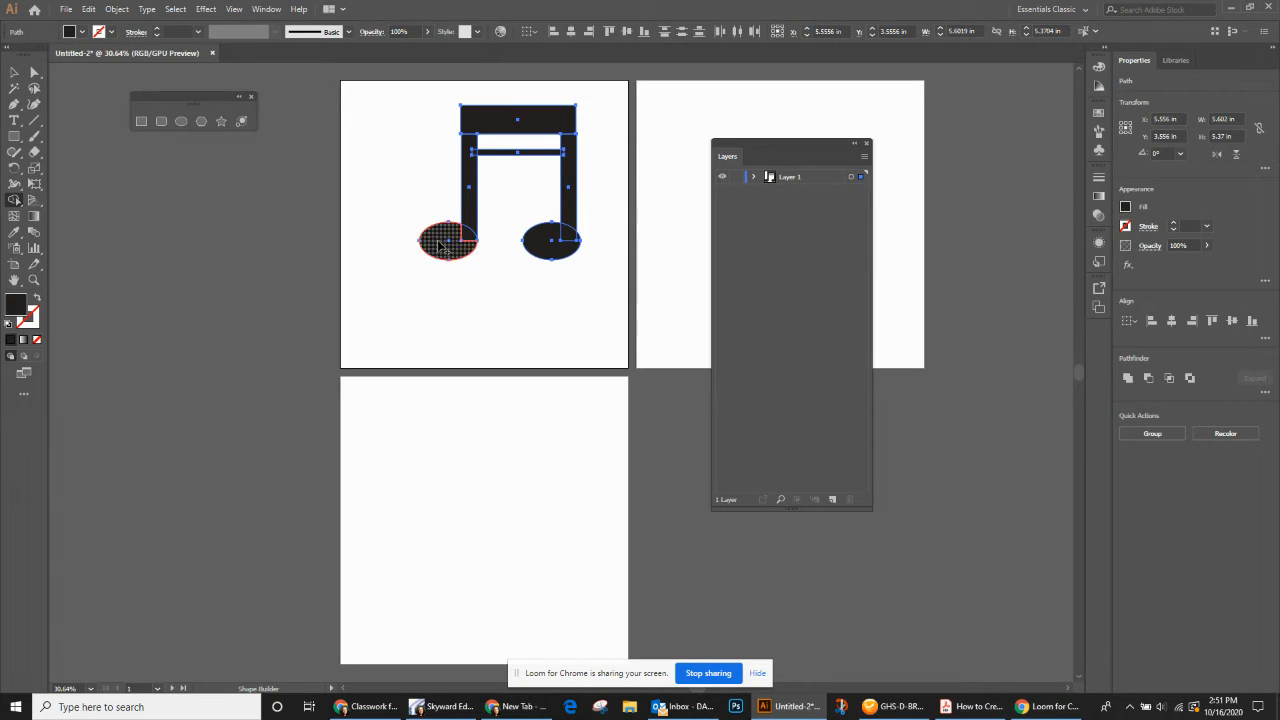
pyautogui.moveTo(438, 244)
pyautogui.mouseDown()
pyautogui.moveTo(468, 232)
pyautogui.moveTo(468, 165)
pyautogui.moveTo(485, 128)
pyautogui.moveTo(560, 127)
pyautogui.moveTo(576, 153)
pyautogui.moveTo(574, 193)
pyautogui.moveTo(551, 244)
pyautogui.mouseUp()
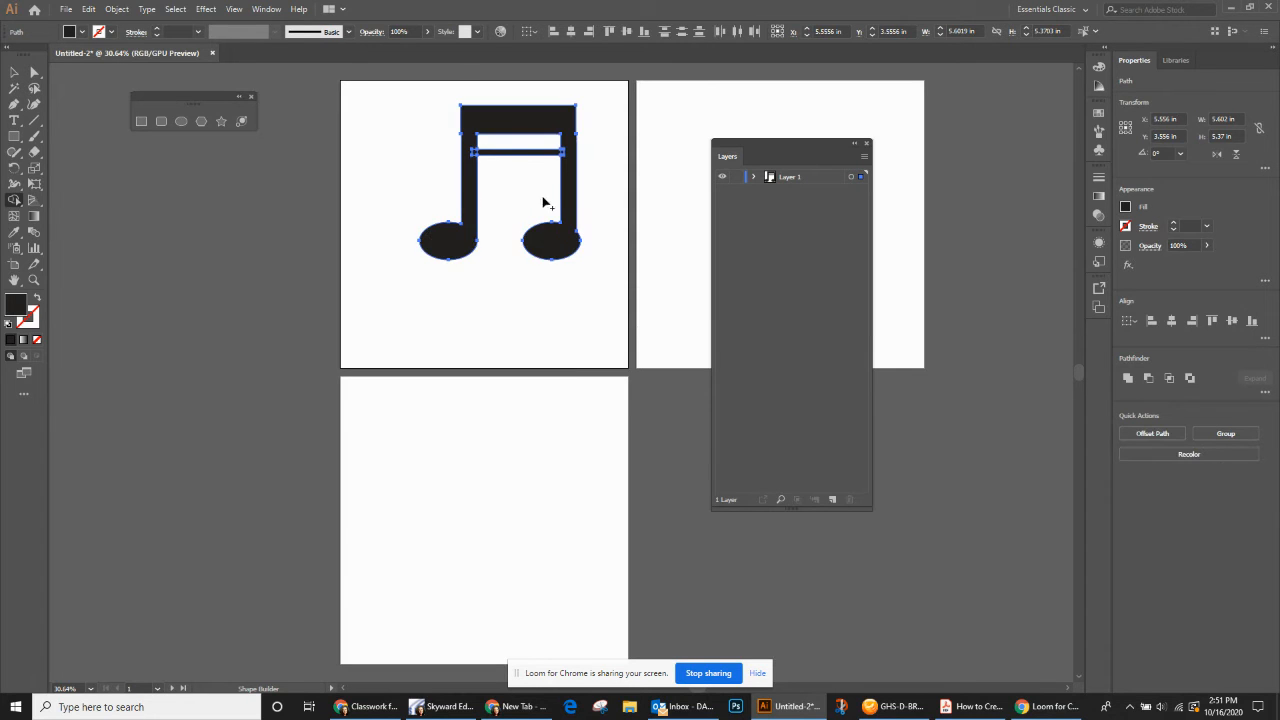
# - Try to merge the thin bar into the note with one Shape Builder pass across the stems, and undo it
pyautogui.moveTo(468, 153); pyautogui.dragTo(568, 160)
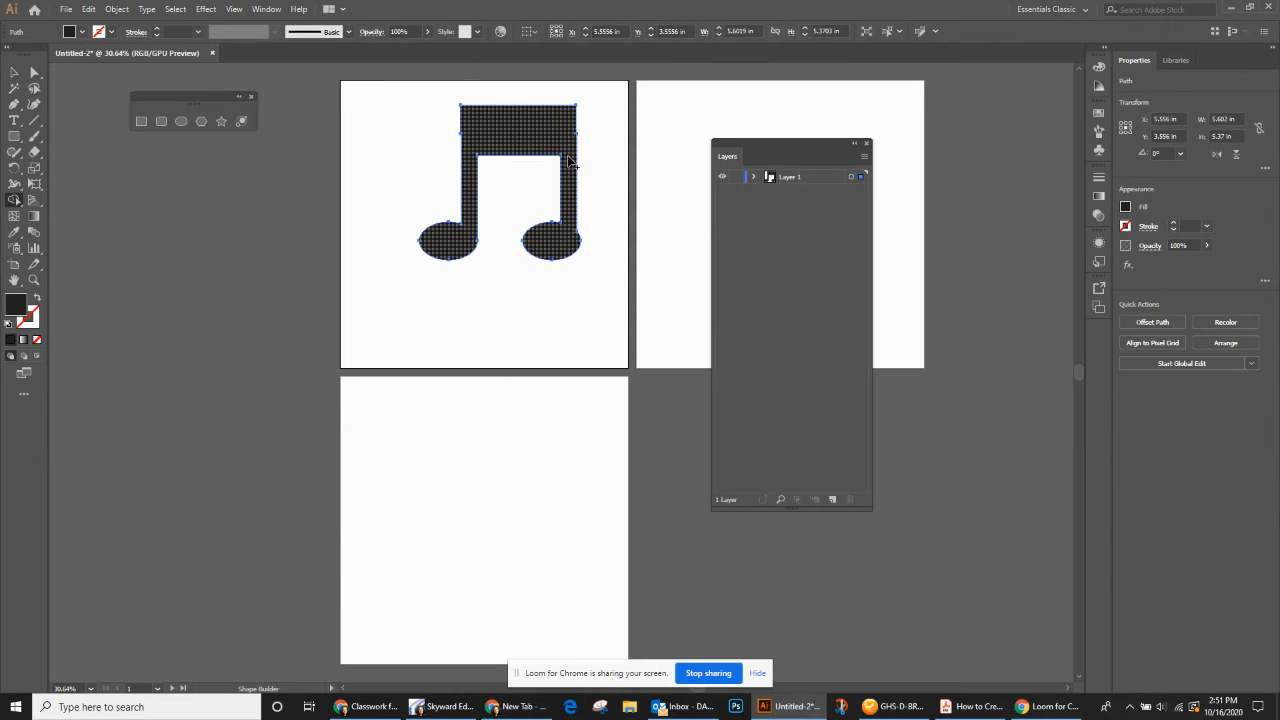
pyautogui.hotkey('ctrl', 'z')
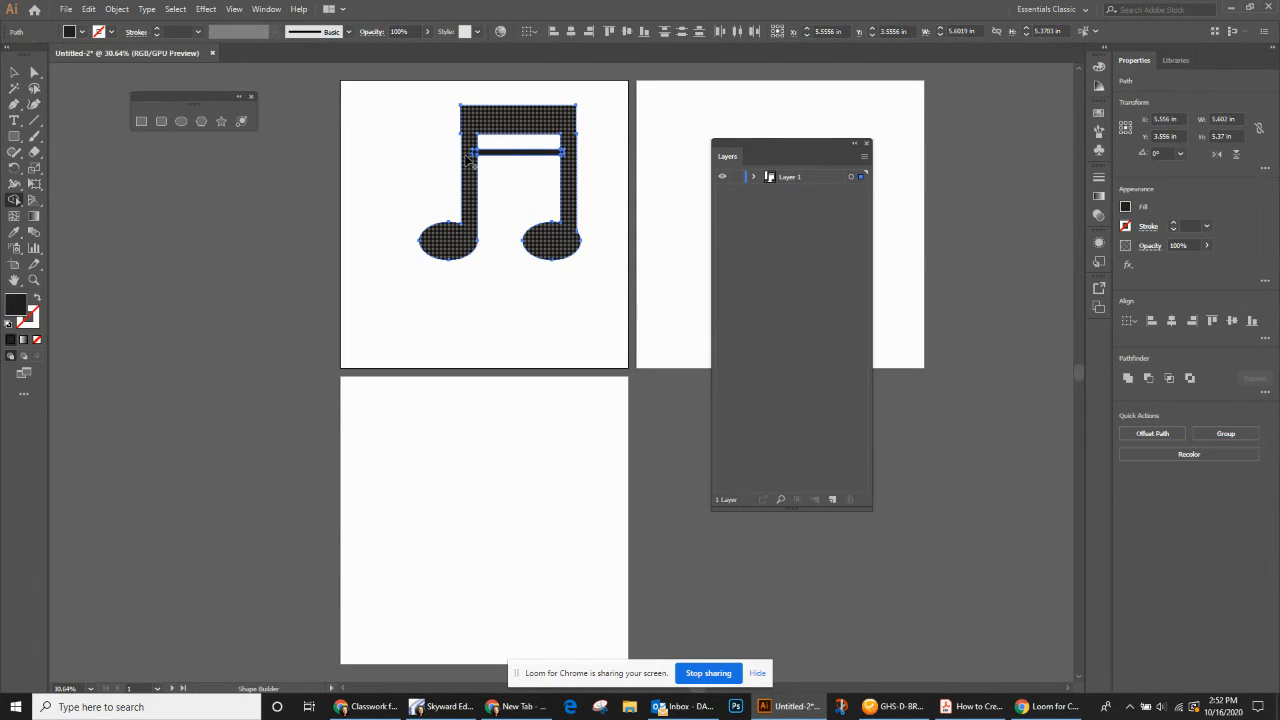
# - Merge the thin bar's left overlap into the note, and move all the pieces about 0.65 in left and 0.35 in down
pyautogui.moveTo(470, 158); pyautogui.dragTo(484, 158)
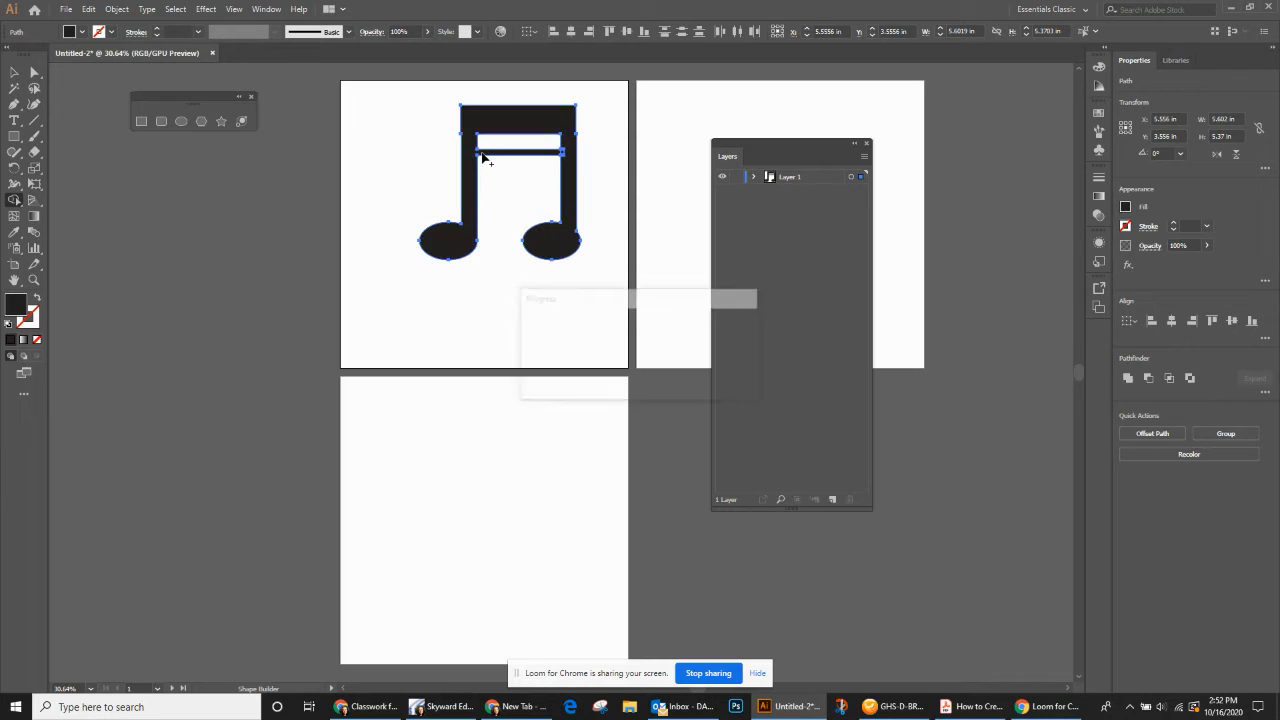
pyautogui.click(12, 74)
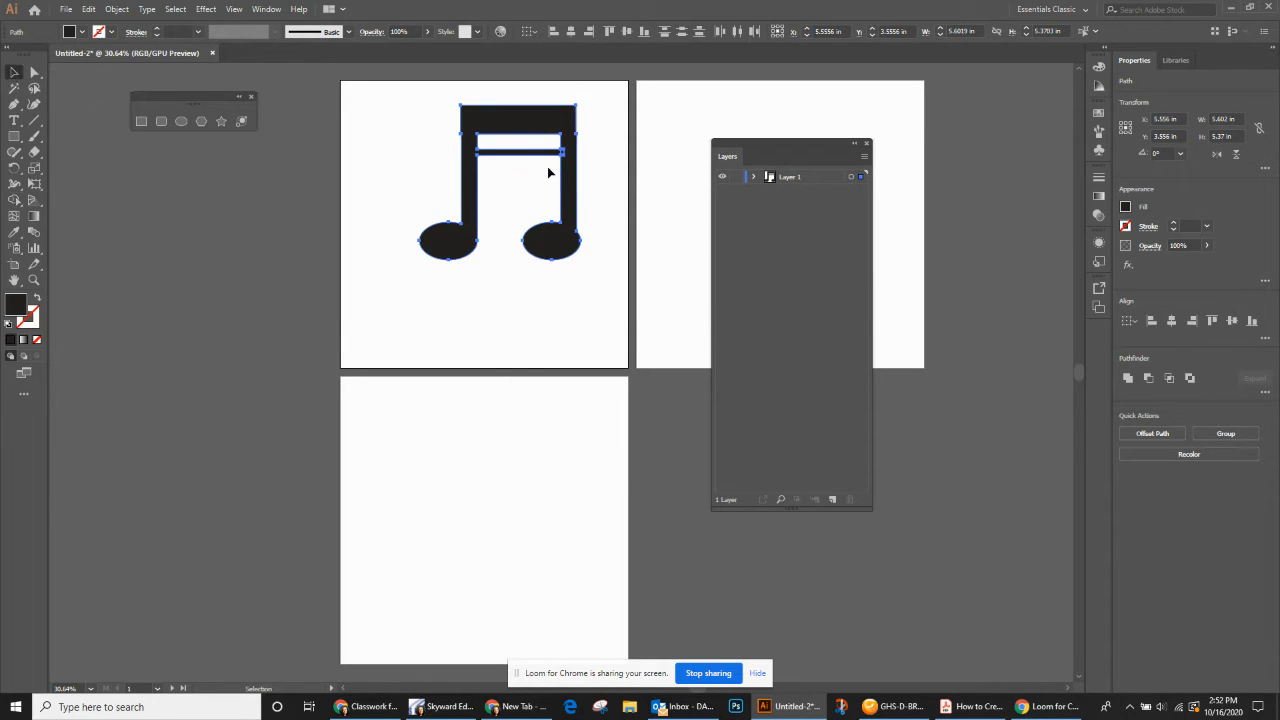
pyautogui.moveTo(541, 122)
pyautogui.mouseDown()
pyautogui.moveTo(460, 158)
pyautogui.moveTo(524, 138)
pyautogui.mouseUp()
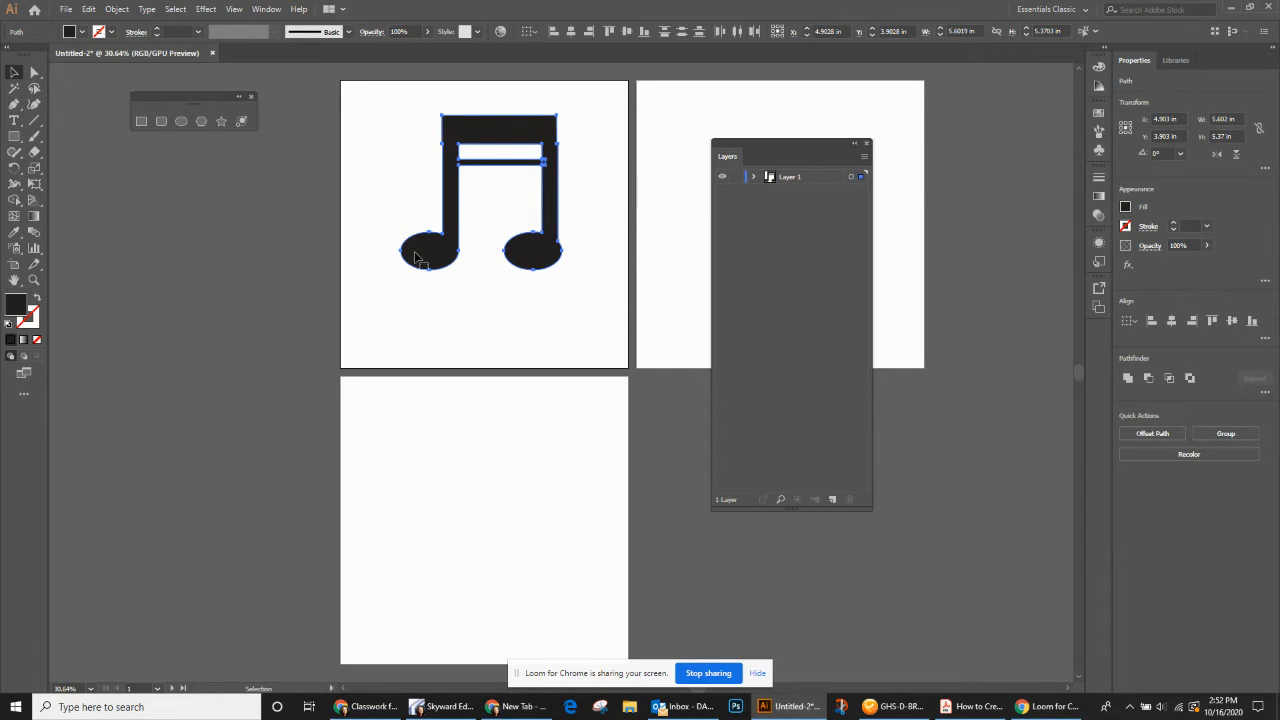
# - Expand Layer 1 to inspect the paths remaining after the merge, and collapse it again
pyautogui.click(755, 176)
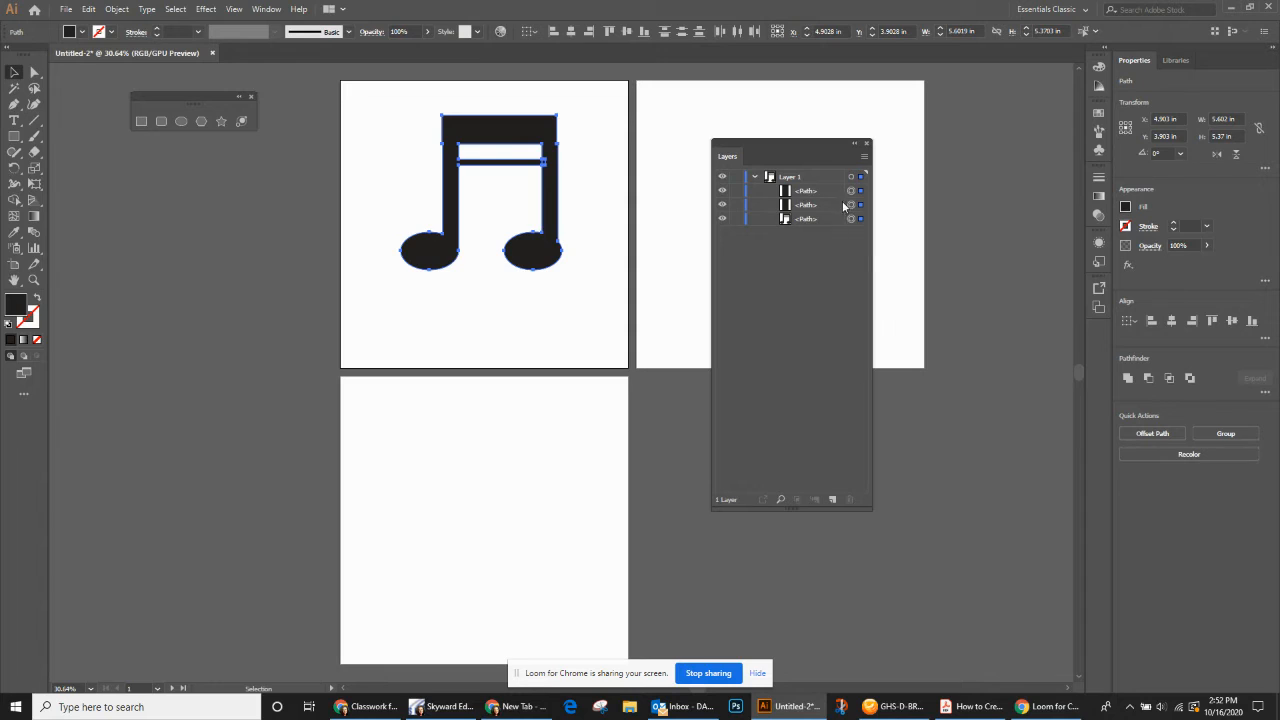
pyautogui.click(756, 176)
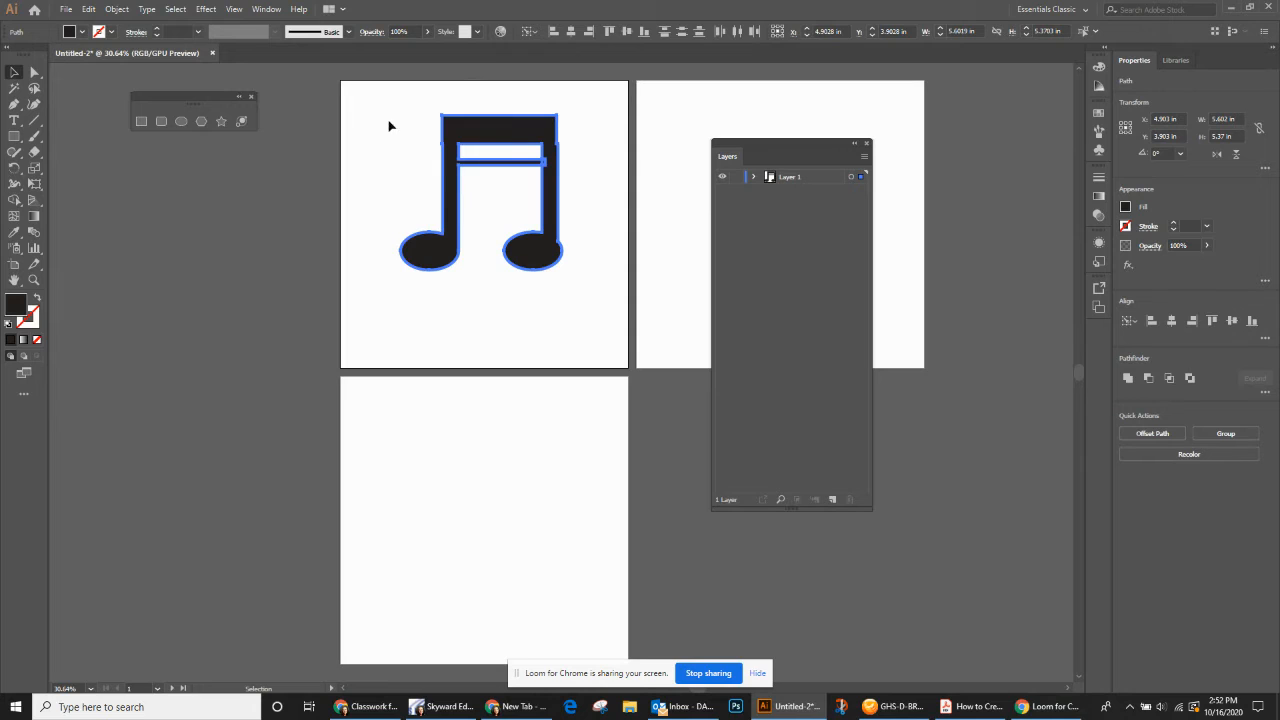
# - Scale the music note down proportionally to about 2.45 by 2.57 in with Free Transform, and deselect it
pyautogui.click(35, 186)
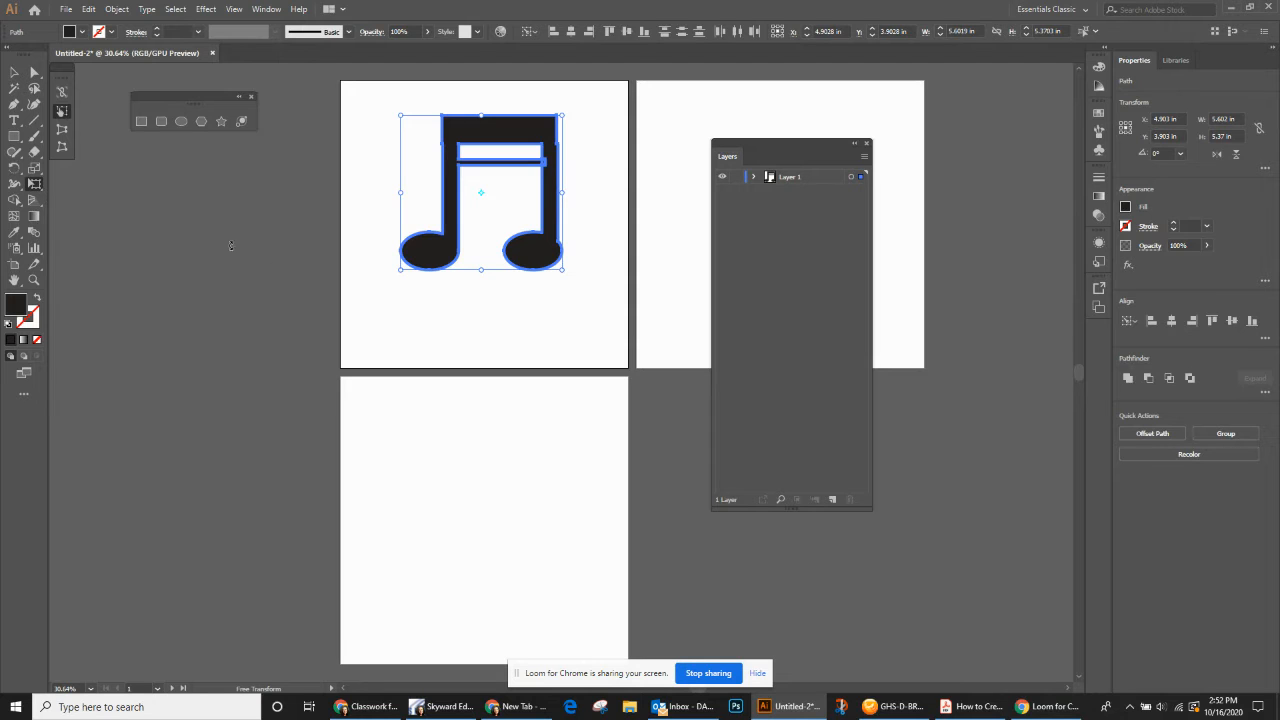
pyautogui.moveTo(399, 270); pyautogui.dragTo(490, 189)
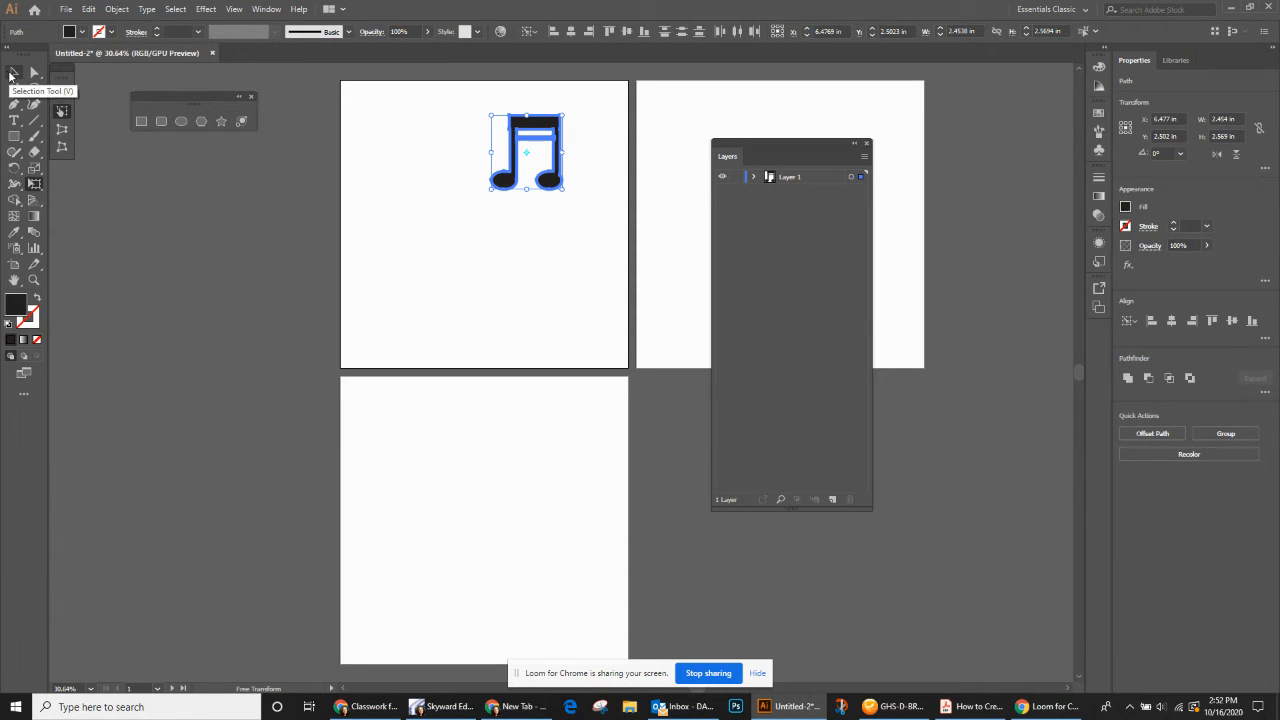
pyautogui.click(13, 73)
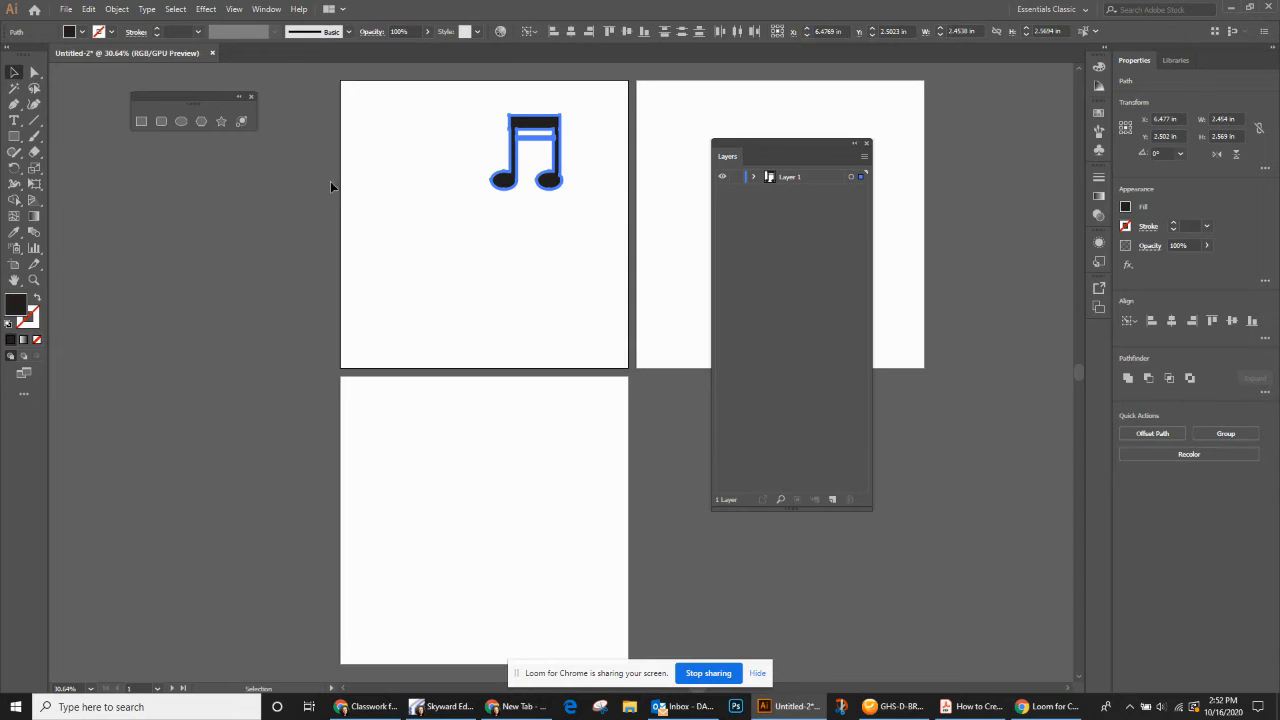
pyautogui.click(235, 184)
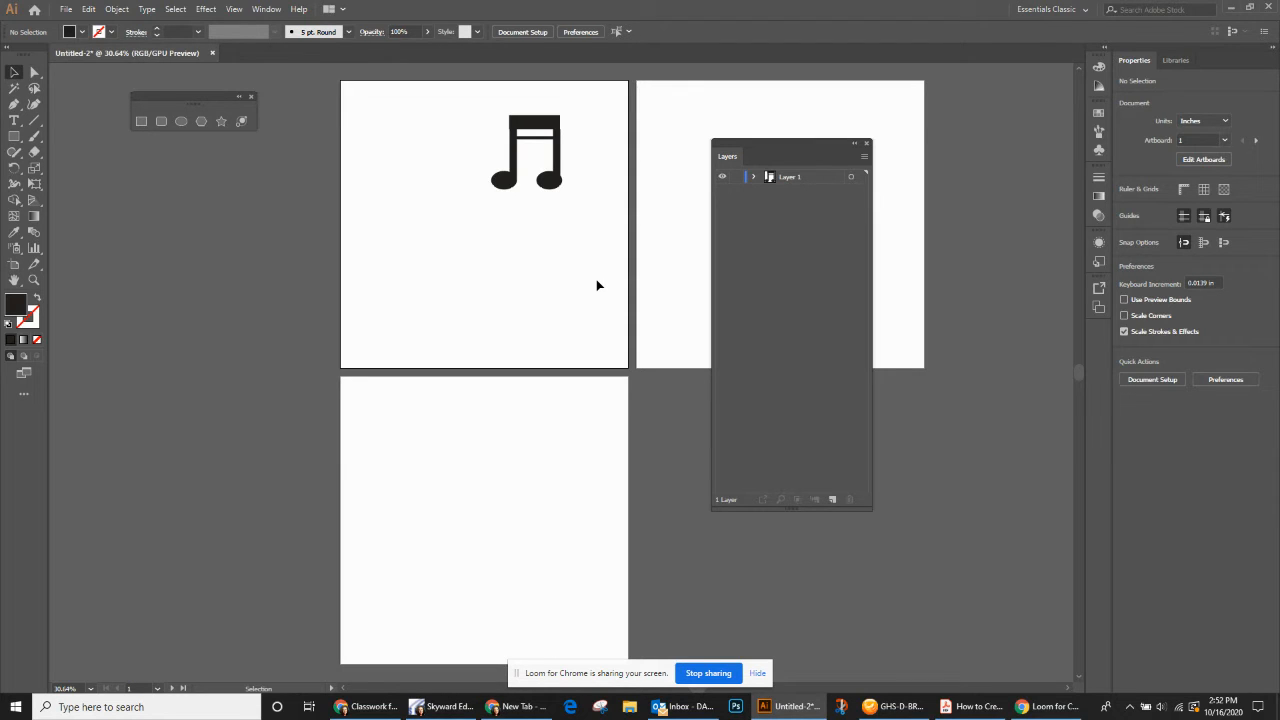
# - Set the color to green and paint a short, nearly horizontal 1 pt line with the Paintbrush, left of the note
pyautogui.click(37, 138)
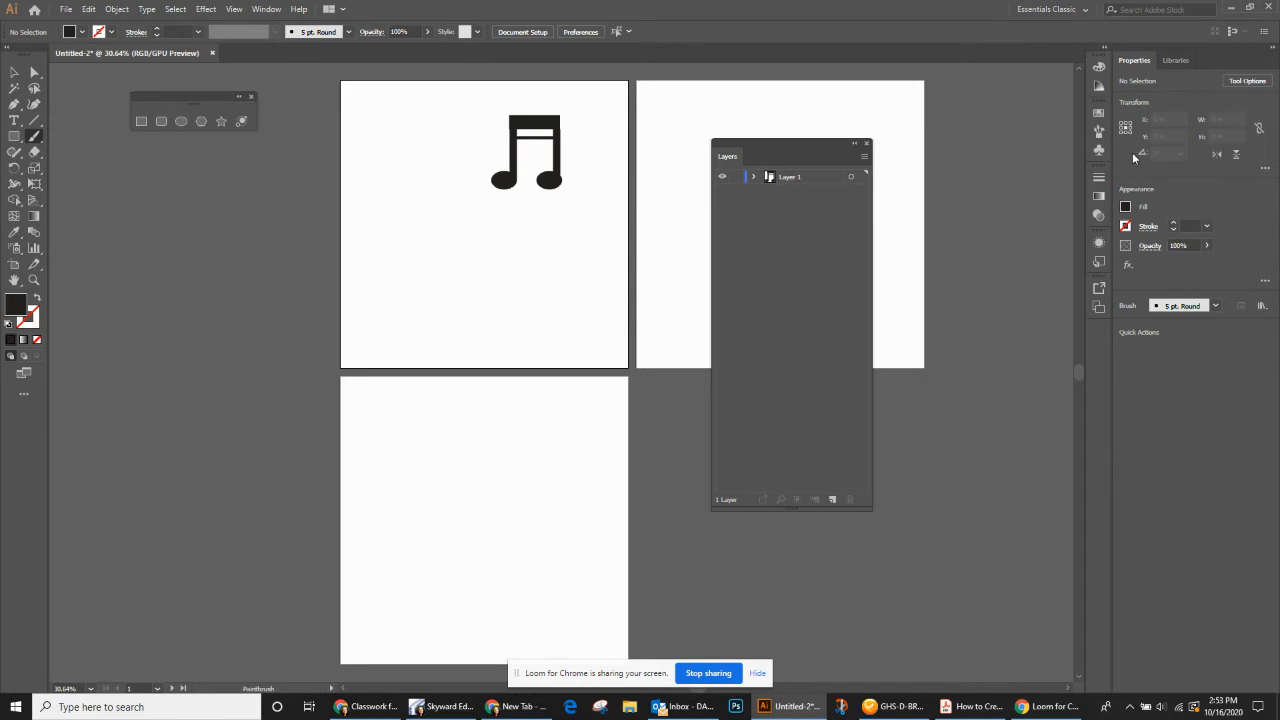
pyautogui.click(84, 37)
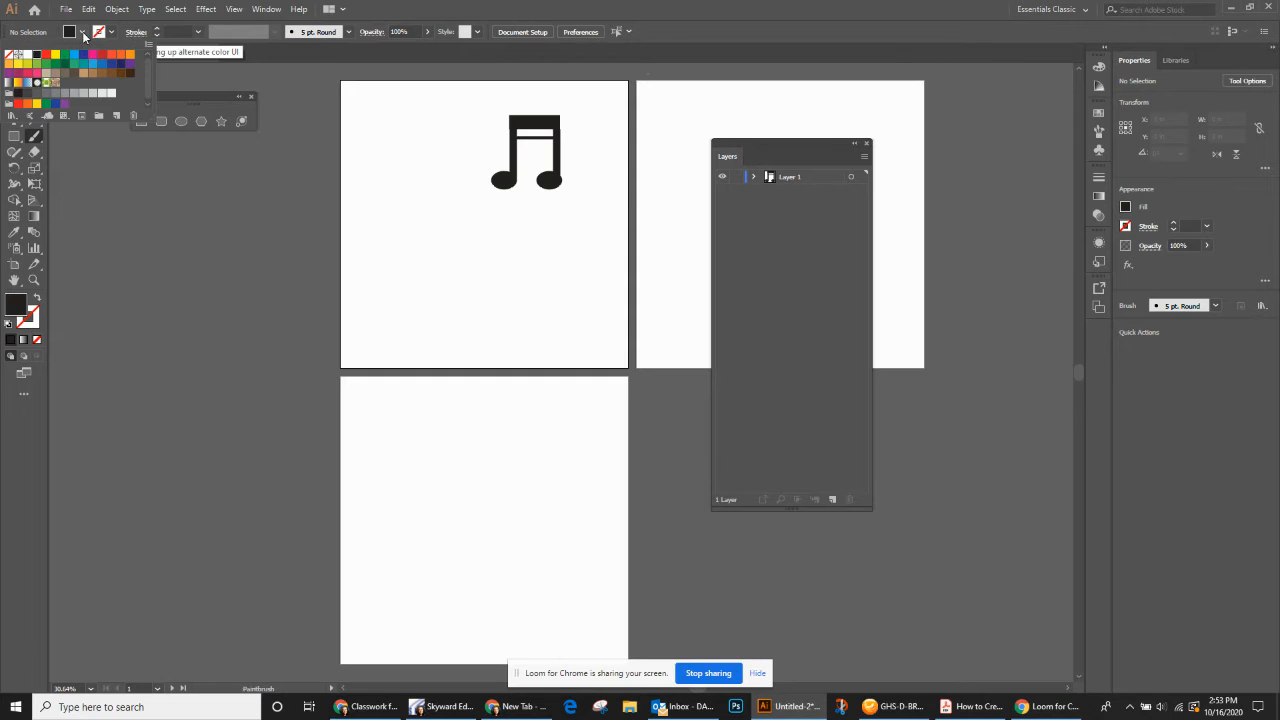
pyautogui.click(64, 55)
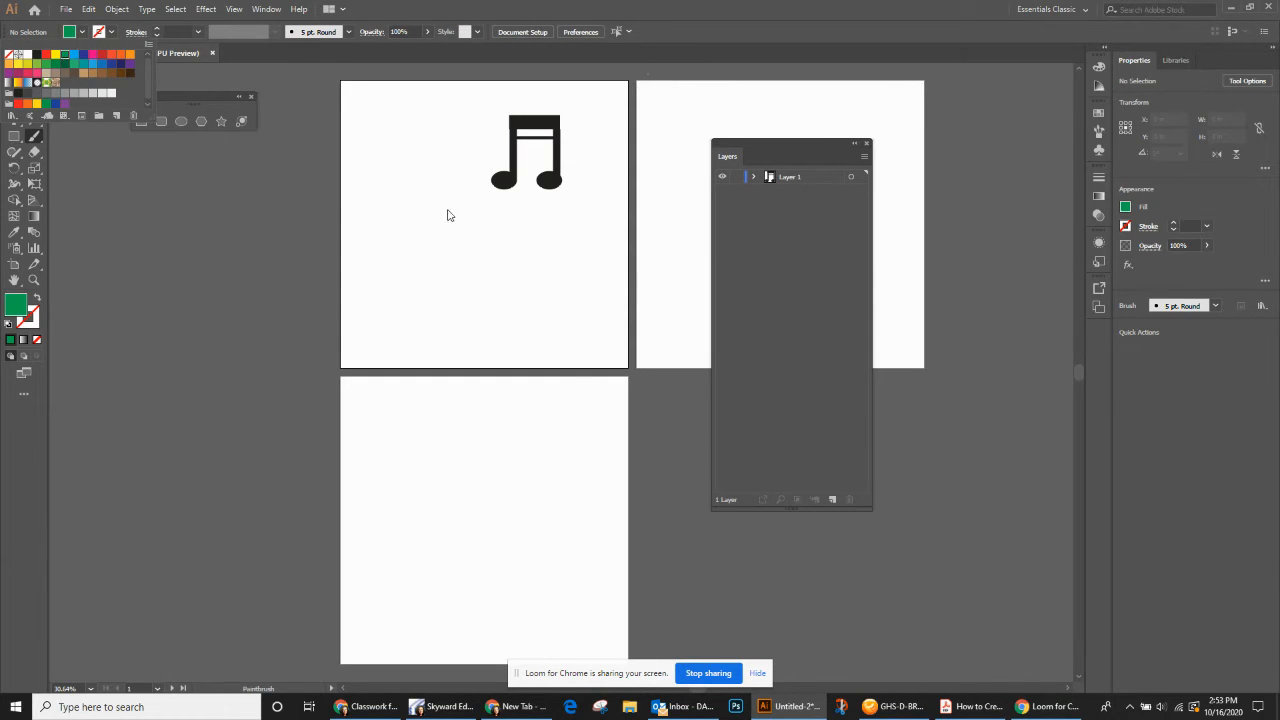
pyautogui.click(272, 107)
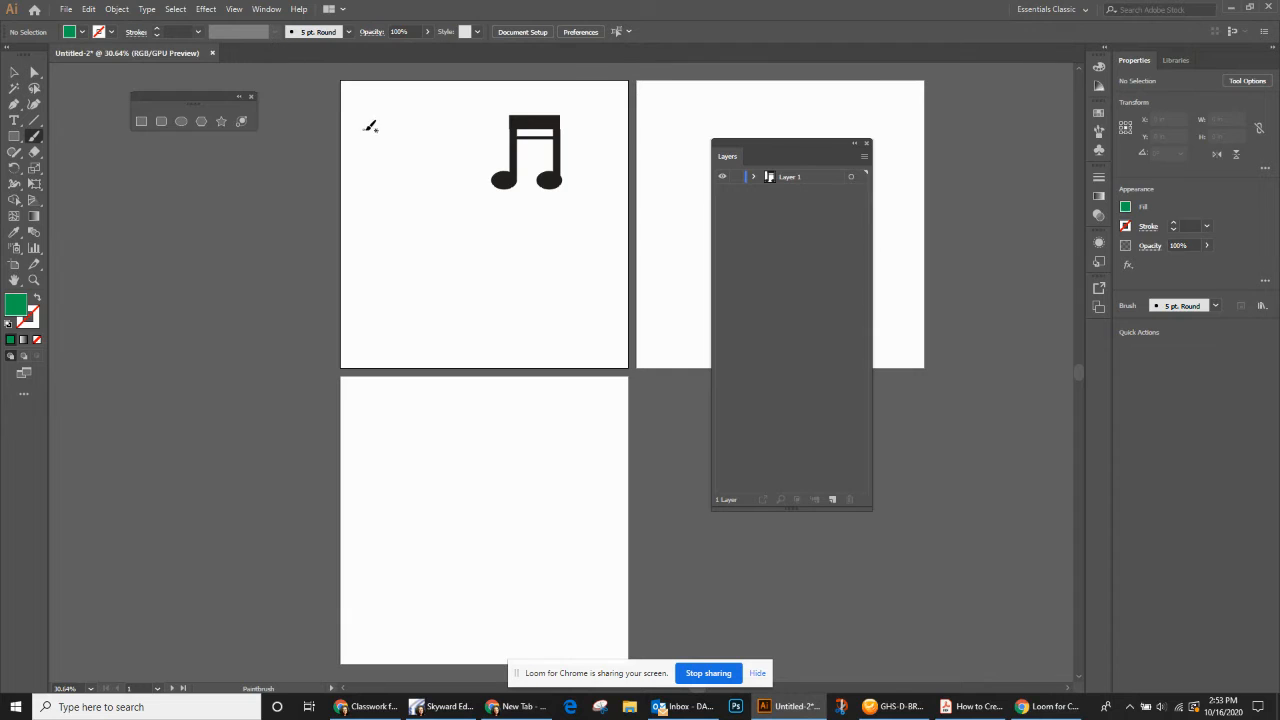
pyautogui.moveTo(393, 123); pyautogui.dragTo(442, 121)
pyautogui.hotkey('shift', 'x')
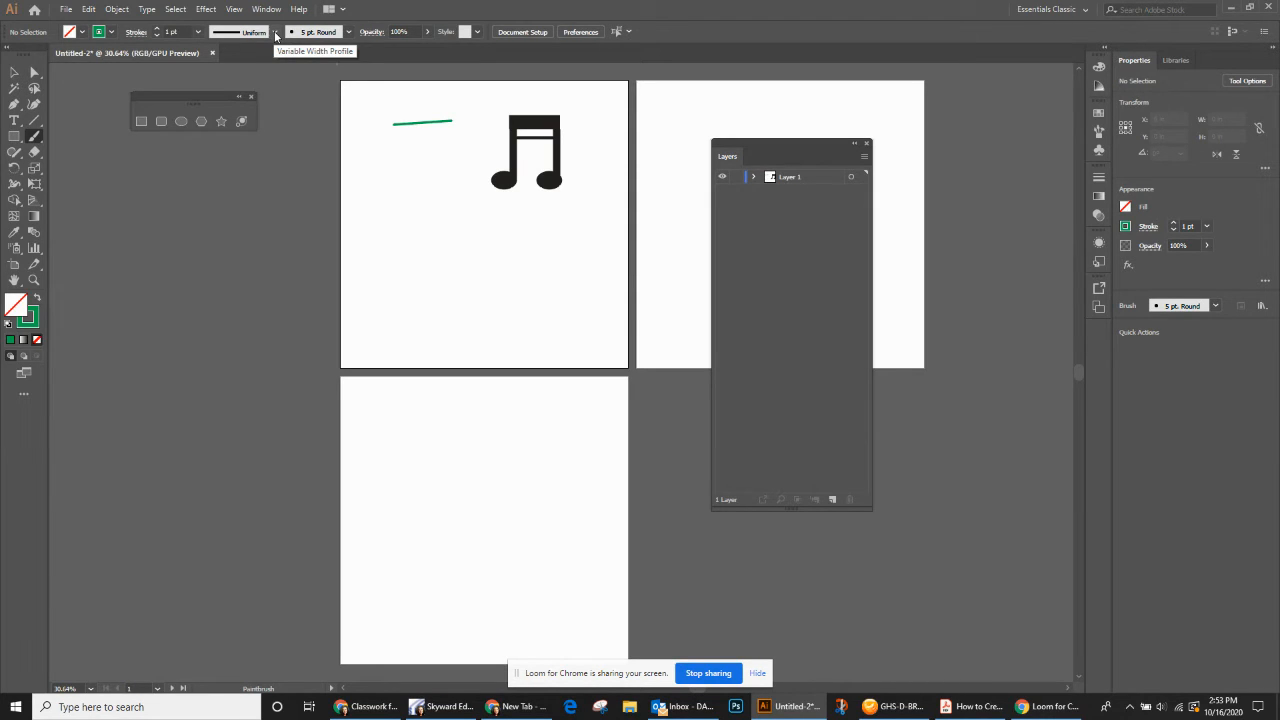
# - Set the stroke weight to 5 pt and paint a stroke about 2.96 in long just below the thin green line
pyautogui.click(157, 28)
pyautogui.moveTo(367, 142); pyautogui.dragTo(461, 139)
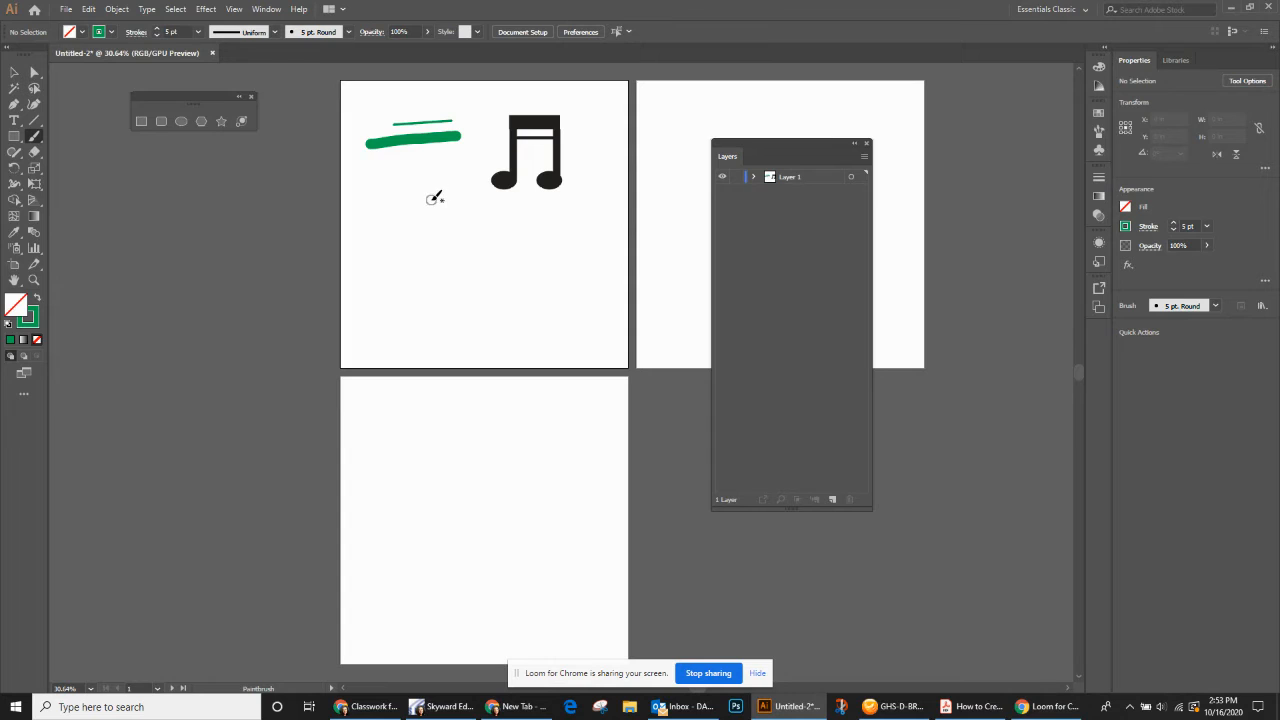
# - Choose Width Profile 1 and paint a longer, wavy green stroke below the other two
pyautogui.click(274, 33)
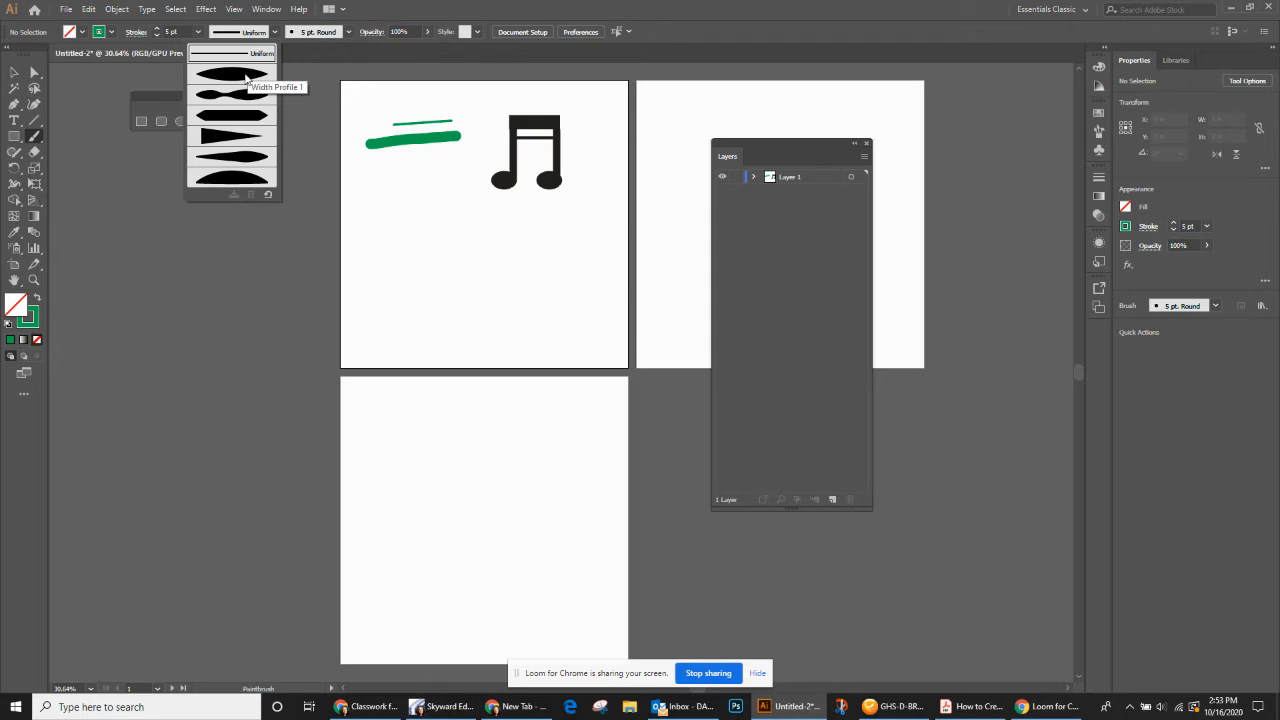
pyautogui.click(246, 78)
pyautogui.moveTo(360, 180); pyautogui.dragTo(484, 162)
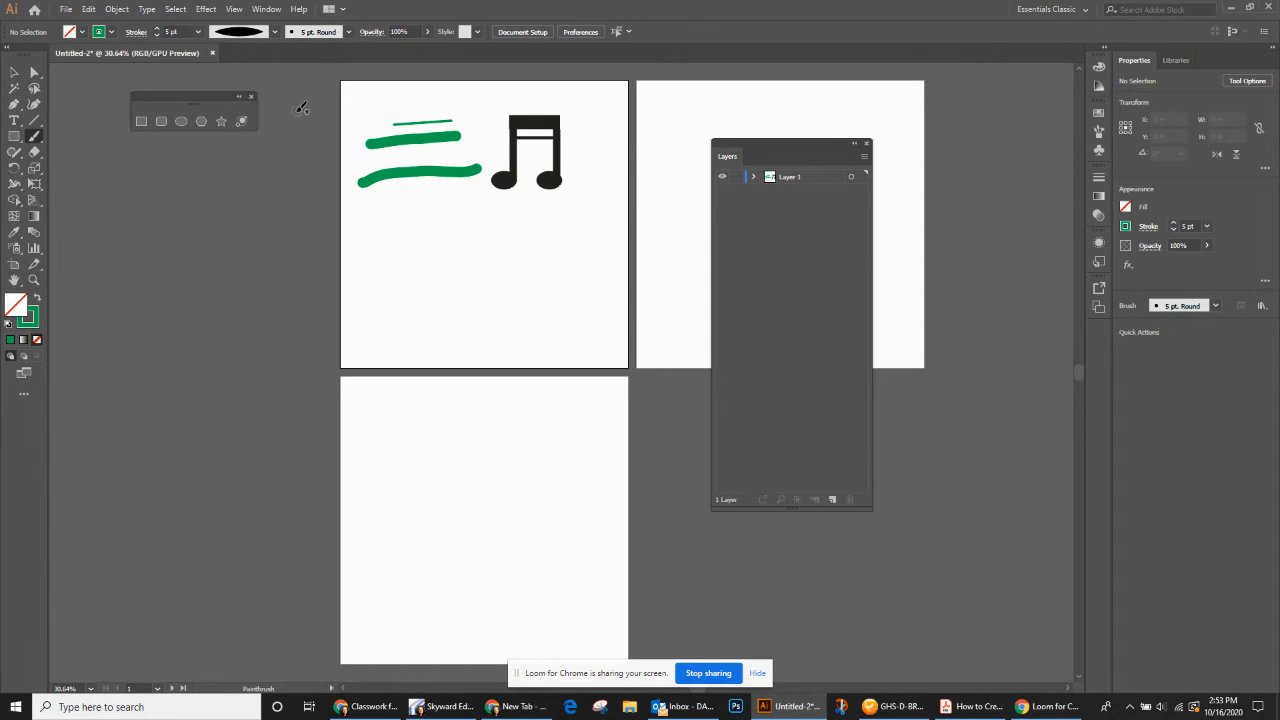
# - Apply Width Profile 1 to the 5 pt green stroke just below the thin line
pyautogui.click(14, 72)
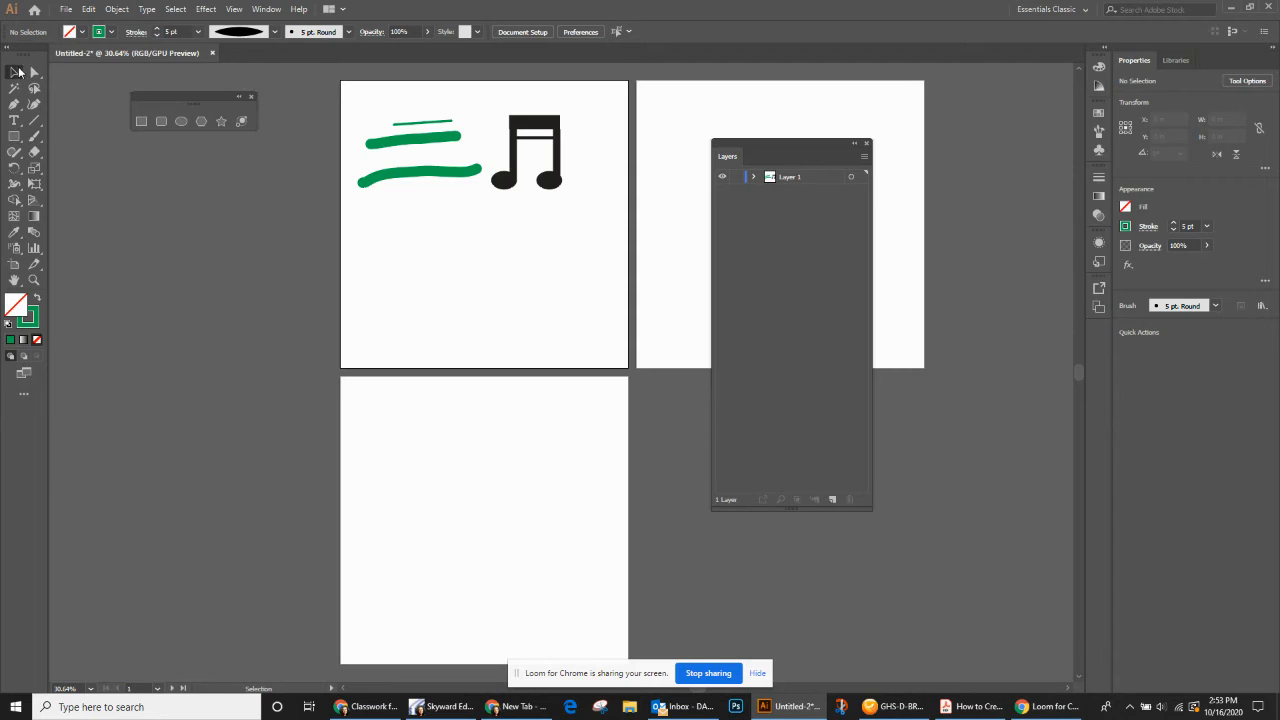
pyautogui.click(444, 141)
pyautogui.click(274, 32)
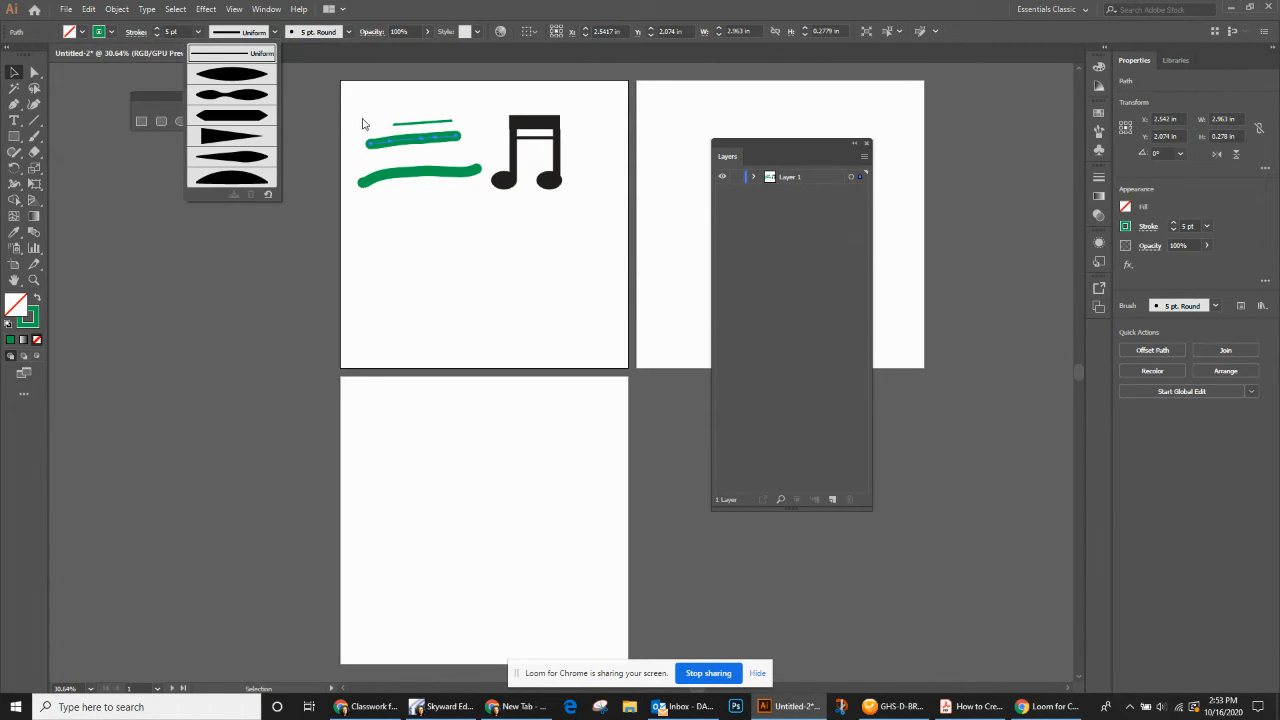
pyautogui.click(252, 71)
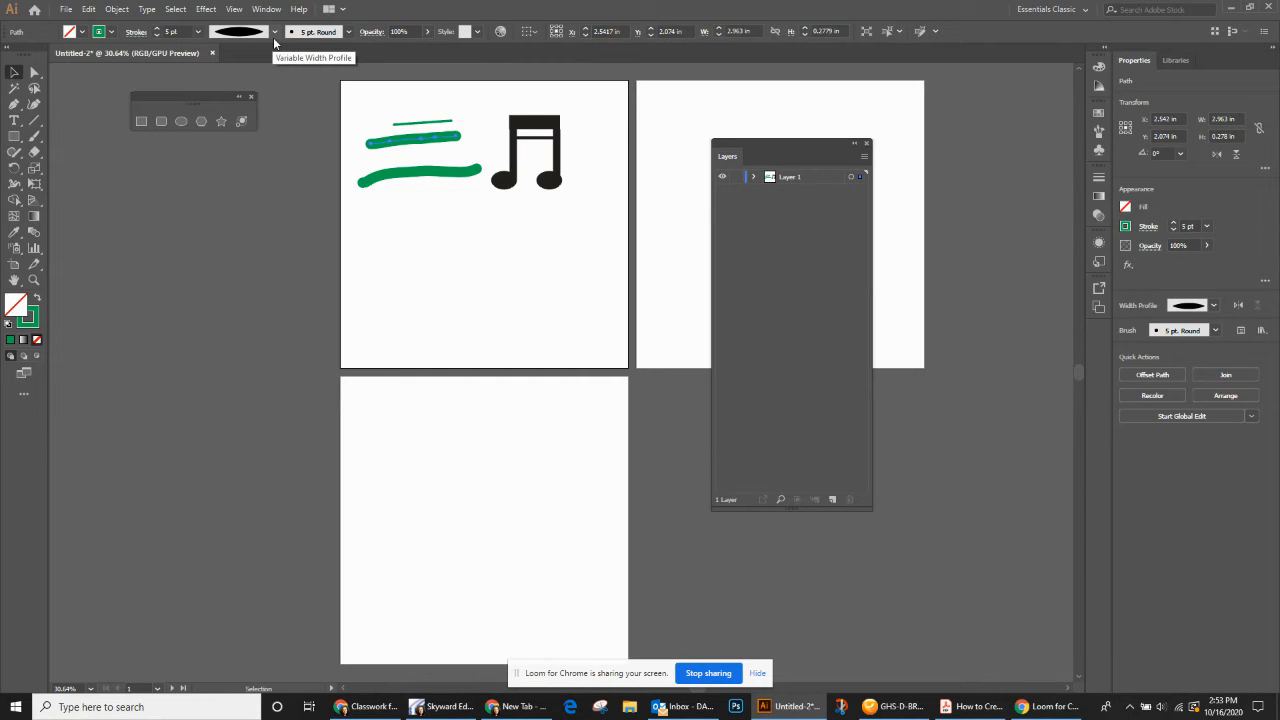
pyautogui.click(276, 33)
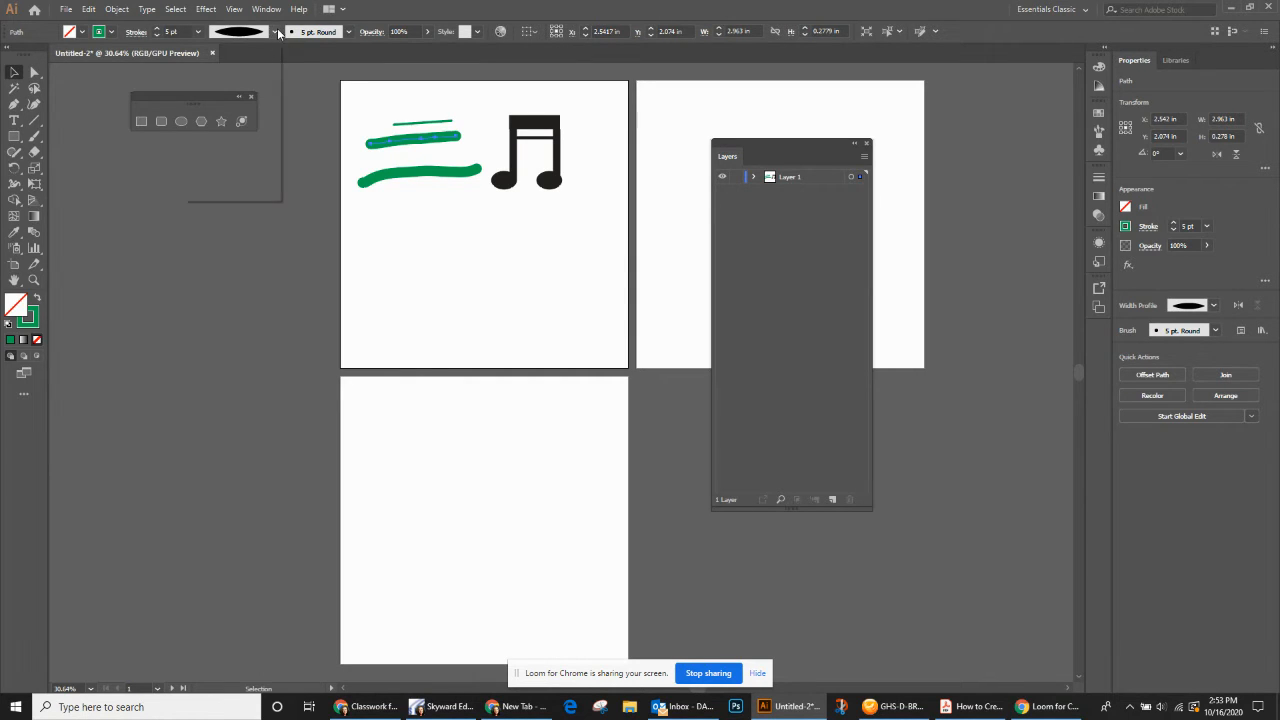
# - Apply the rough, charcoal-textured art brush to the selected green stroke
pyautogui.click(349, 36)
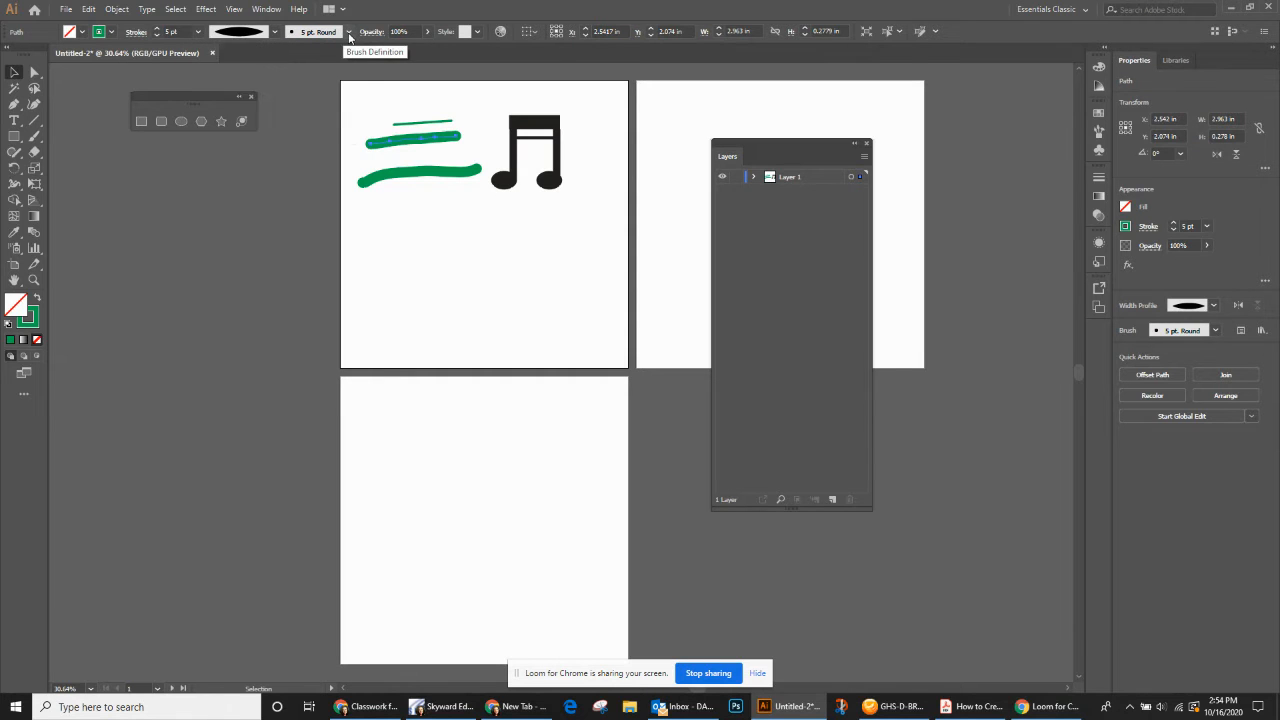
pyautogui.click(349, 36)
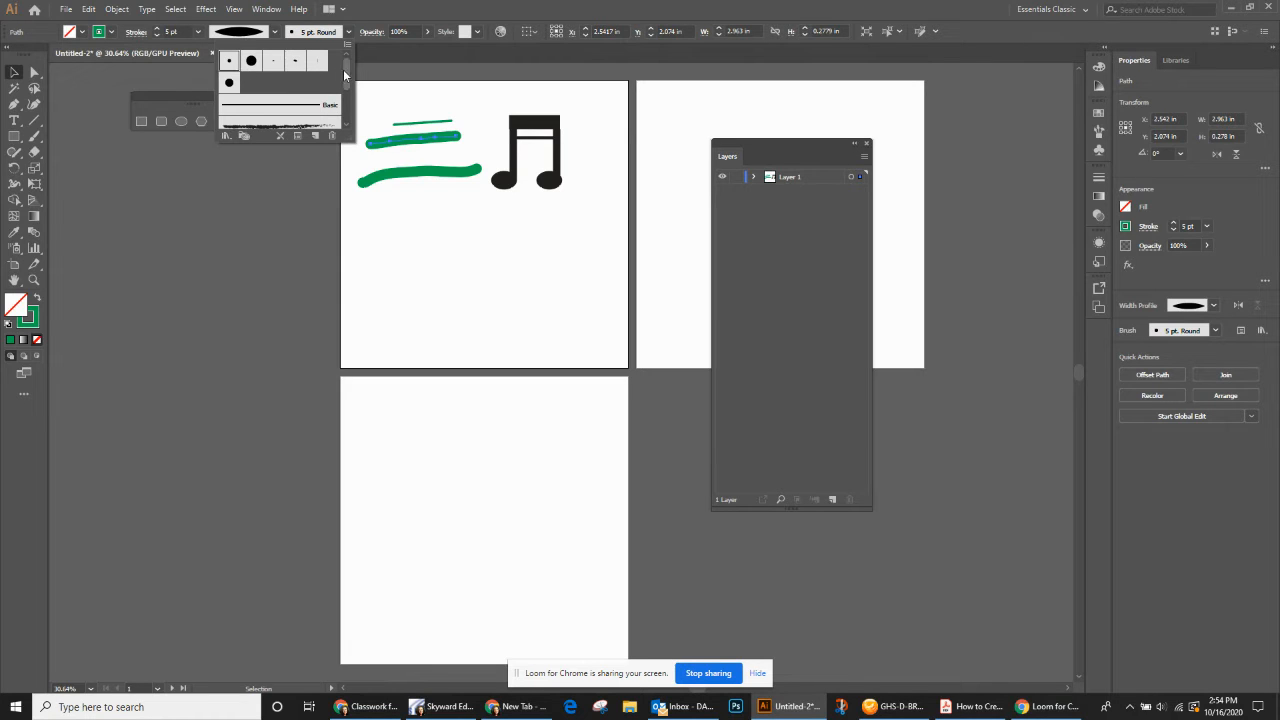
pyautogui.moveTo(344, 69); pyautogui.dragTo(346, 94)
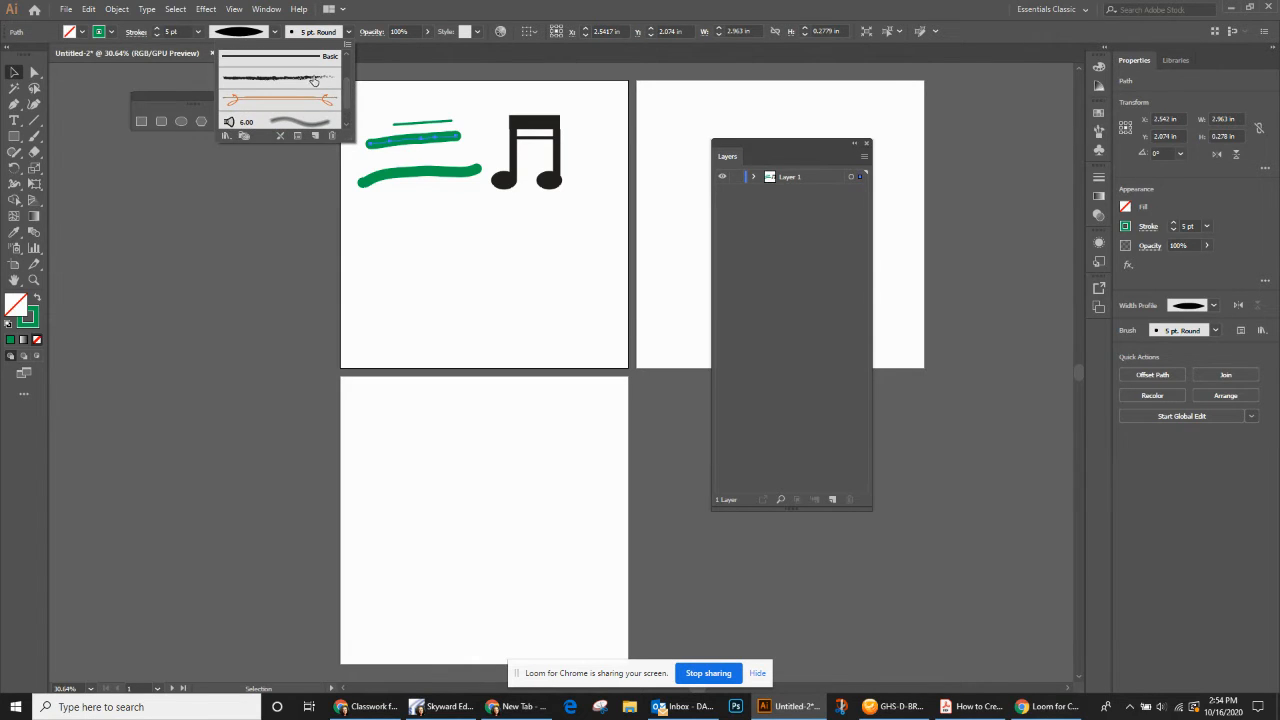
pyautogui.click(310, 80)
pyautogui.click(447, 3)
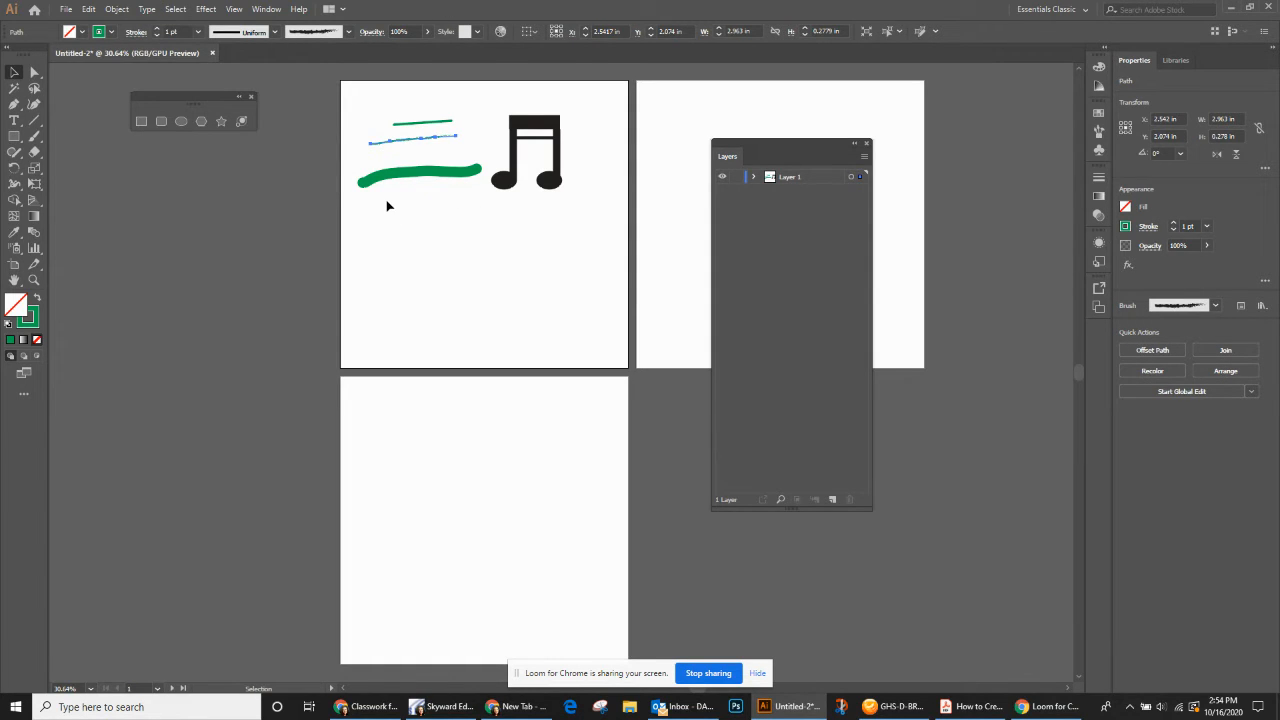
# - Set the textured stroke's weight to 5 pt and deselect it
pyautogui.click(158, 29)
pyautogui.click(158, 29)
pyautogui.click(158, 29)
pyautogui.click(423, 229)
# - Paint two long, curving green strokes with the textured 5 pt brush across the lower half of the first artboard
pyautogui.press('b')
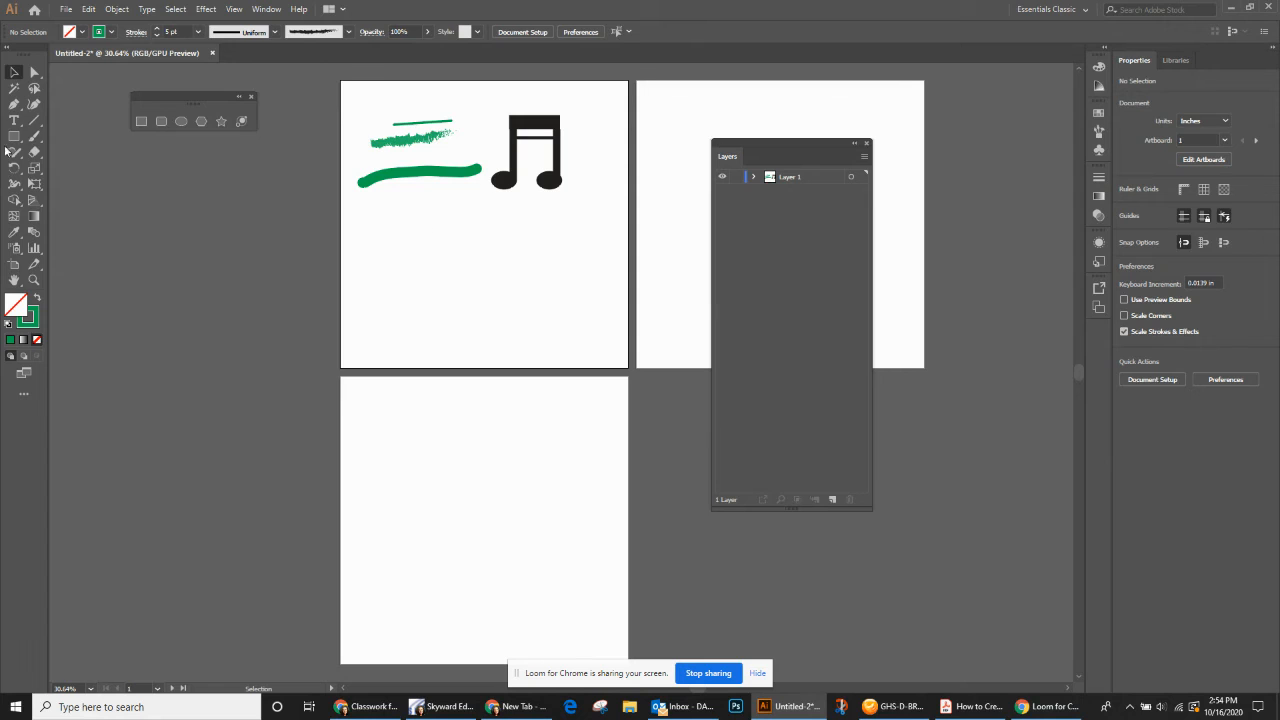
pyautogui.moveTo(377, 211)
pyautogui.mouseDown()
pyautogui.moveTo(422, 204)
pyautogui.moveTo(472, 230)
pyautogui.moveTo(540, 232)
pyautogui.mouseUp()
pyautogui.moveTo(462, 271)
pyautogui.mouseDown()
pyautogui.moveTo(390, 274)
pyautogui.moveTo(446, 326)
pyautogui.moveTo(541, 290)
pyautogui.moveTo(599, 340)
pyautogui.mouseUp()
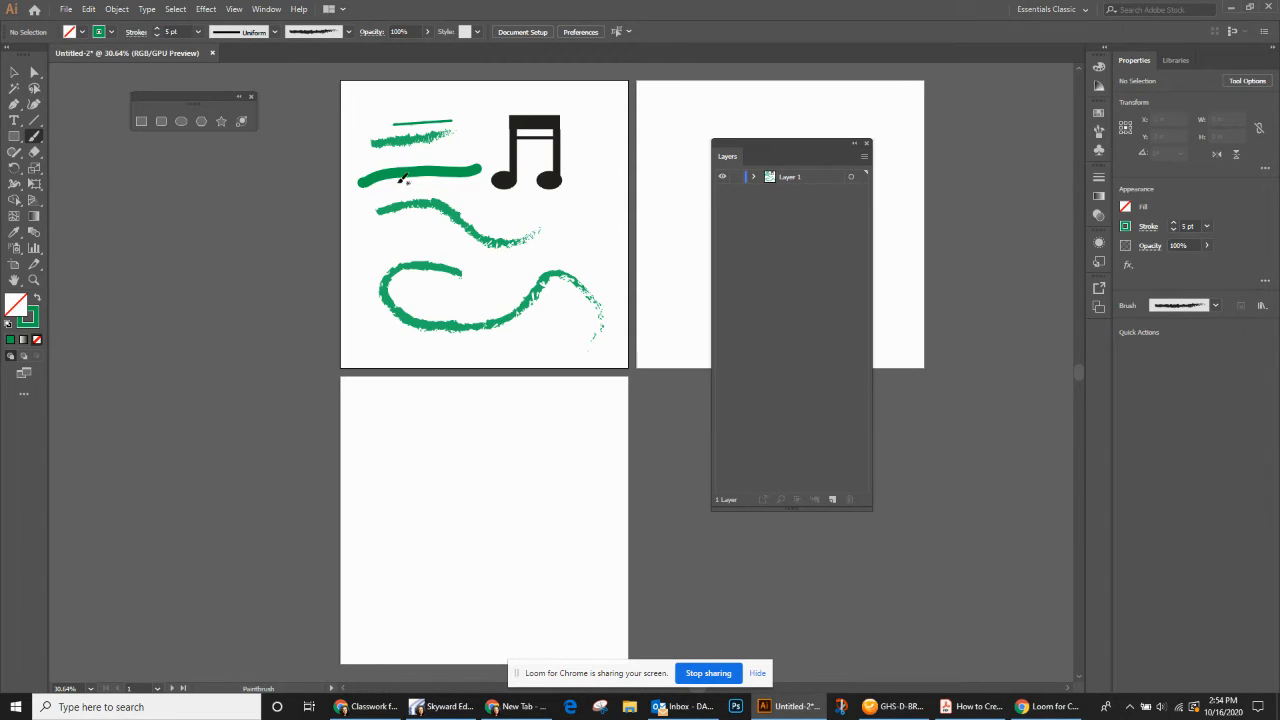
pyautogui.click(13, 75)
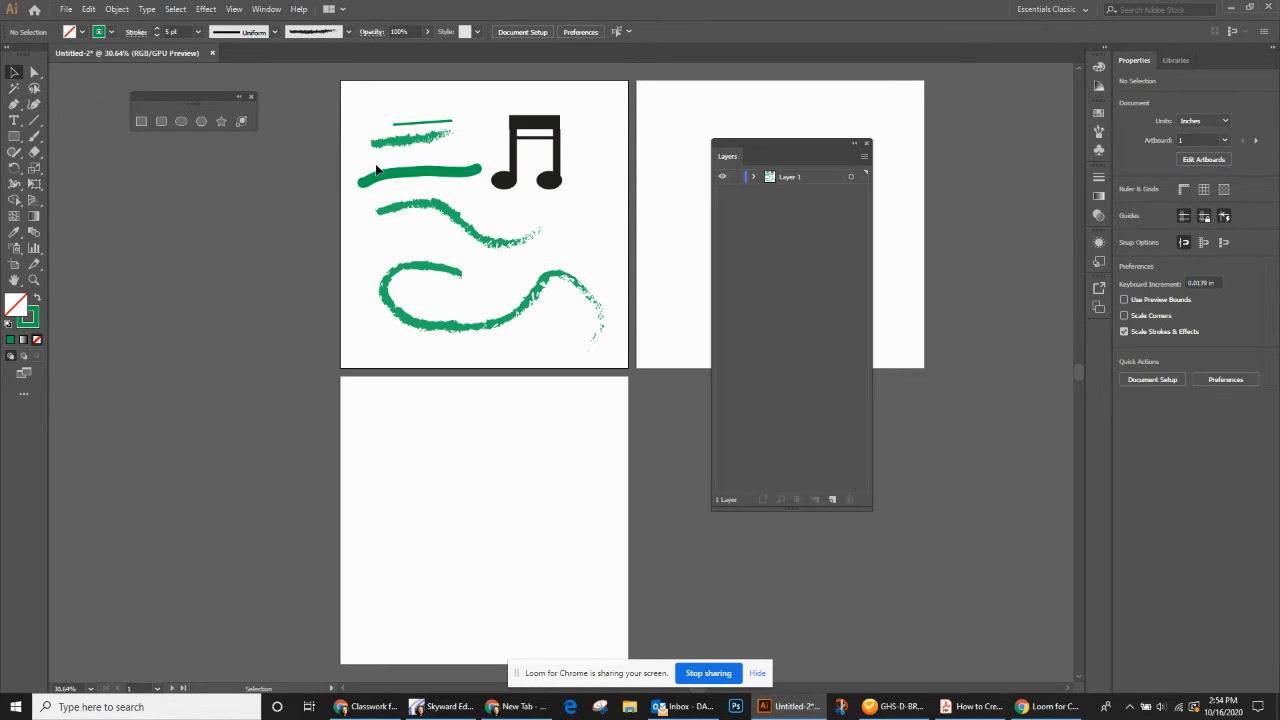
pyautogui.moveTo(361, 104)
pyautogui.mouseDown()
pyautogui.moveTo(452, 168)
pyautogui.moveTo(513, 343)
pyautogui.moveTo(614, 348)
pyautogui.mouseUp()
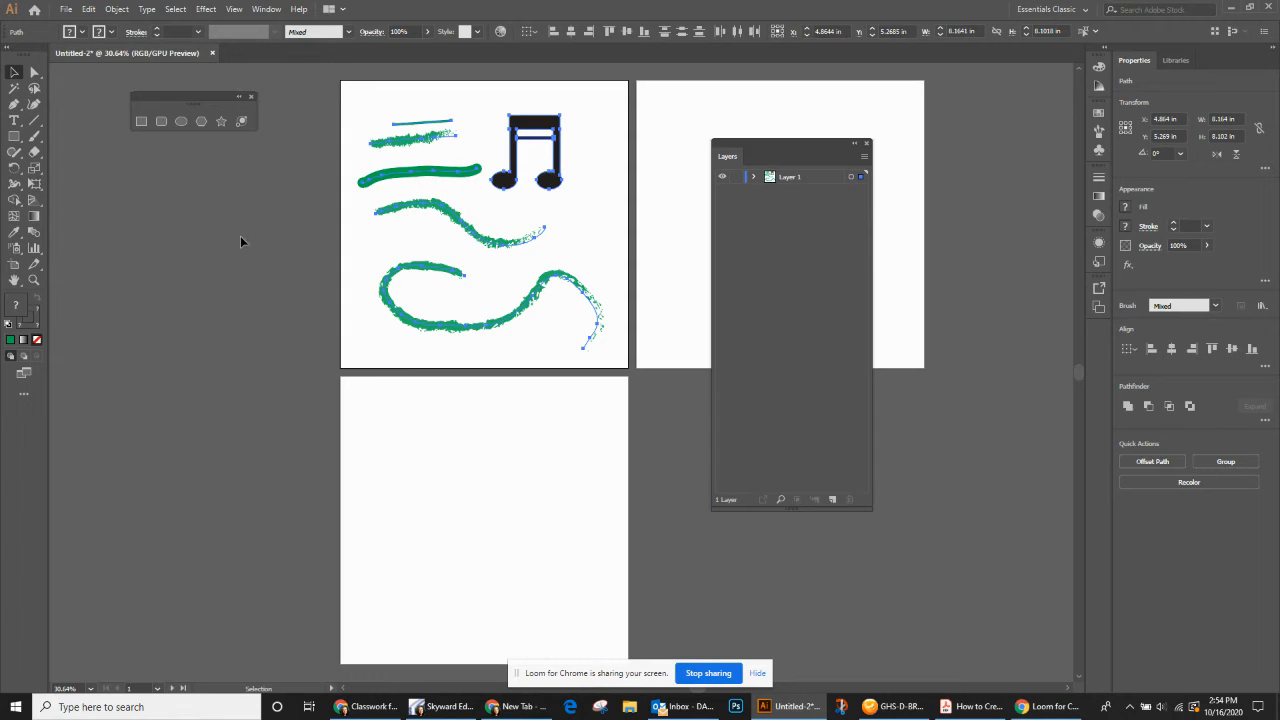
pyautogui.click(266, 220)
# - Recolor the smooth wavy green stroke left of the note to dark blue and deselect it
pyautogui.click(405, 177)
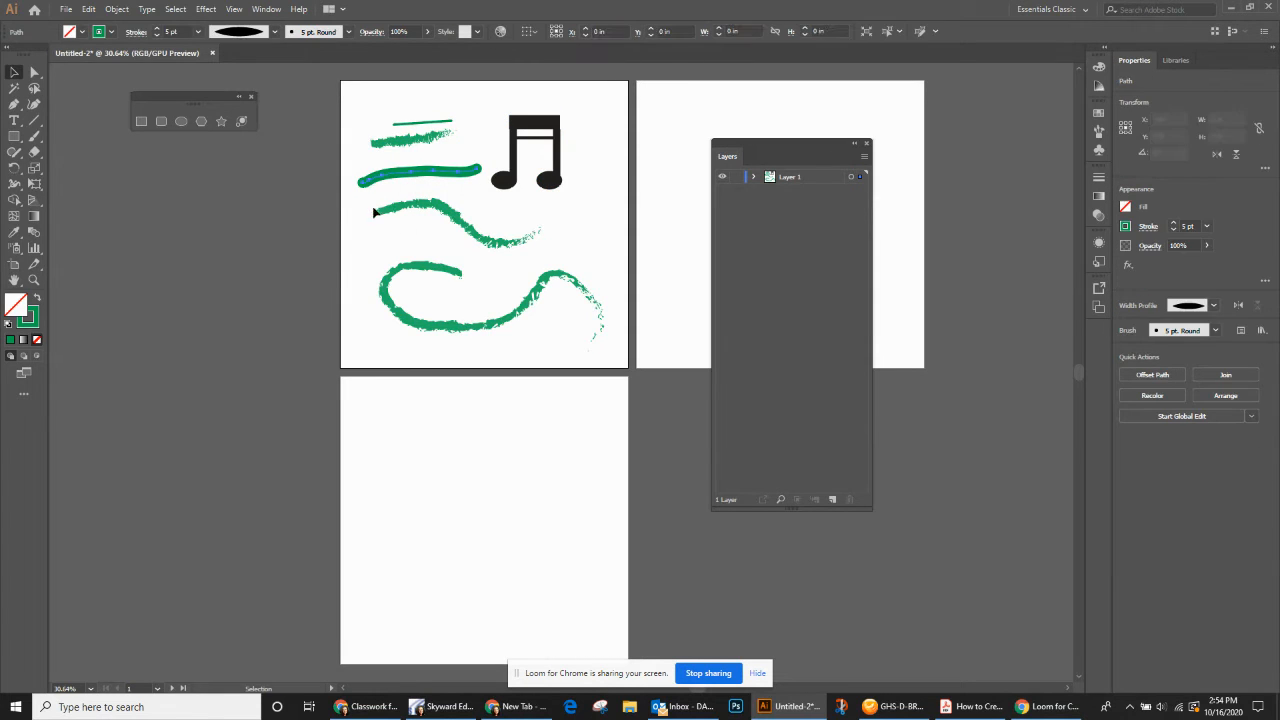
pyautogui.click(111, 32)
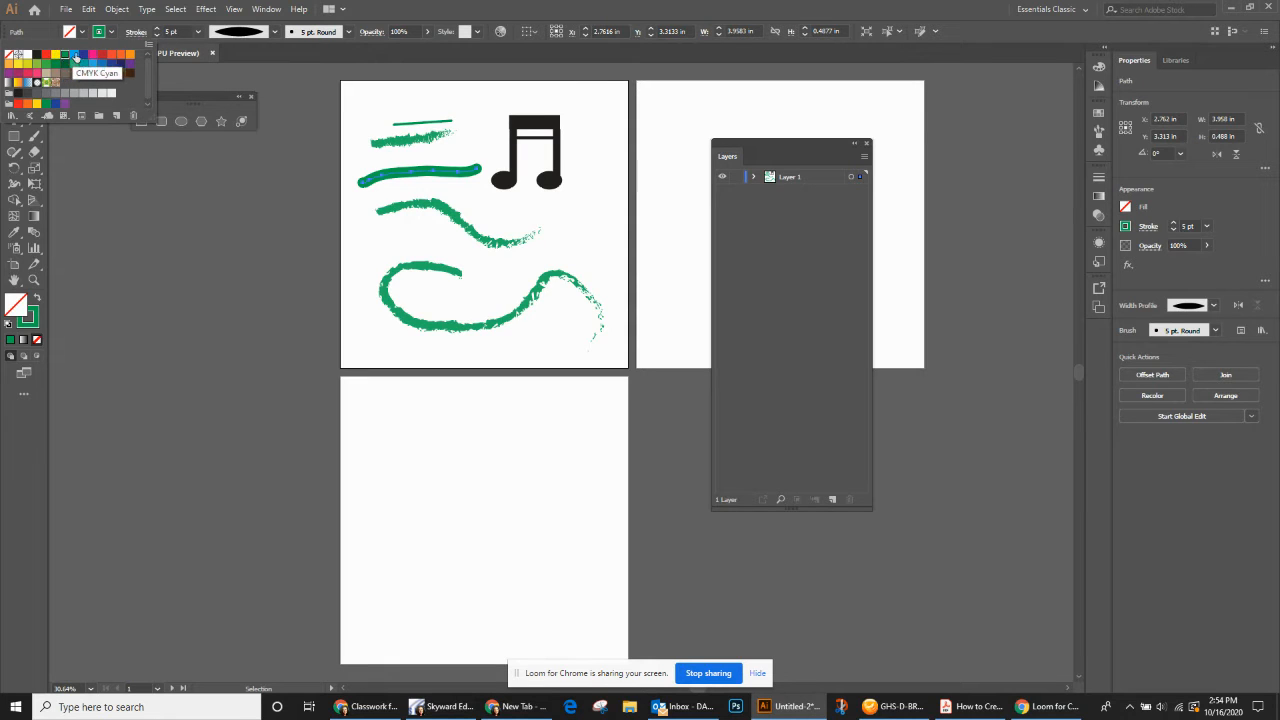
pyautogui.click(84, 56)
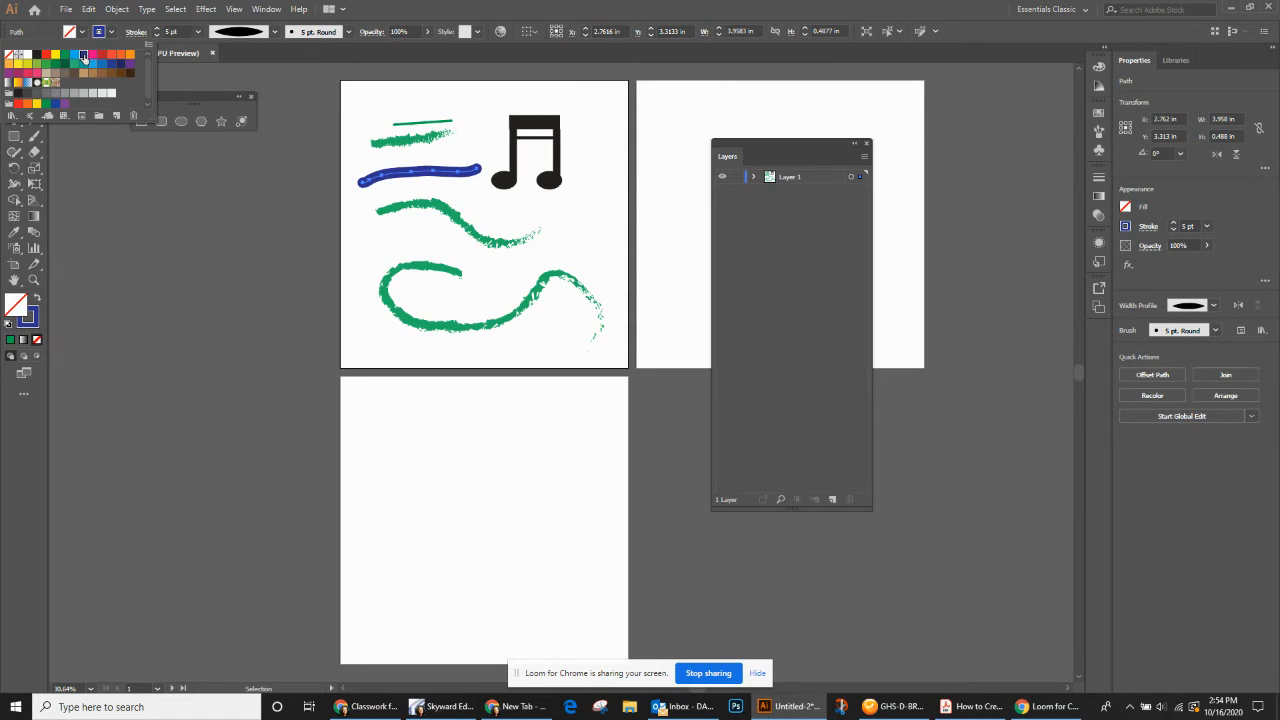
pyautogui.click(323, 236)
pyautogui.click(378, 226)
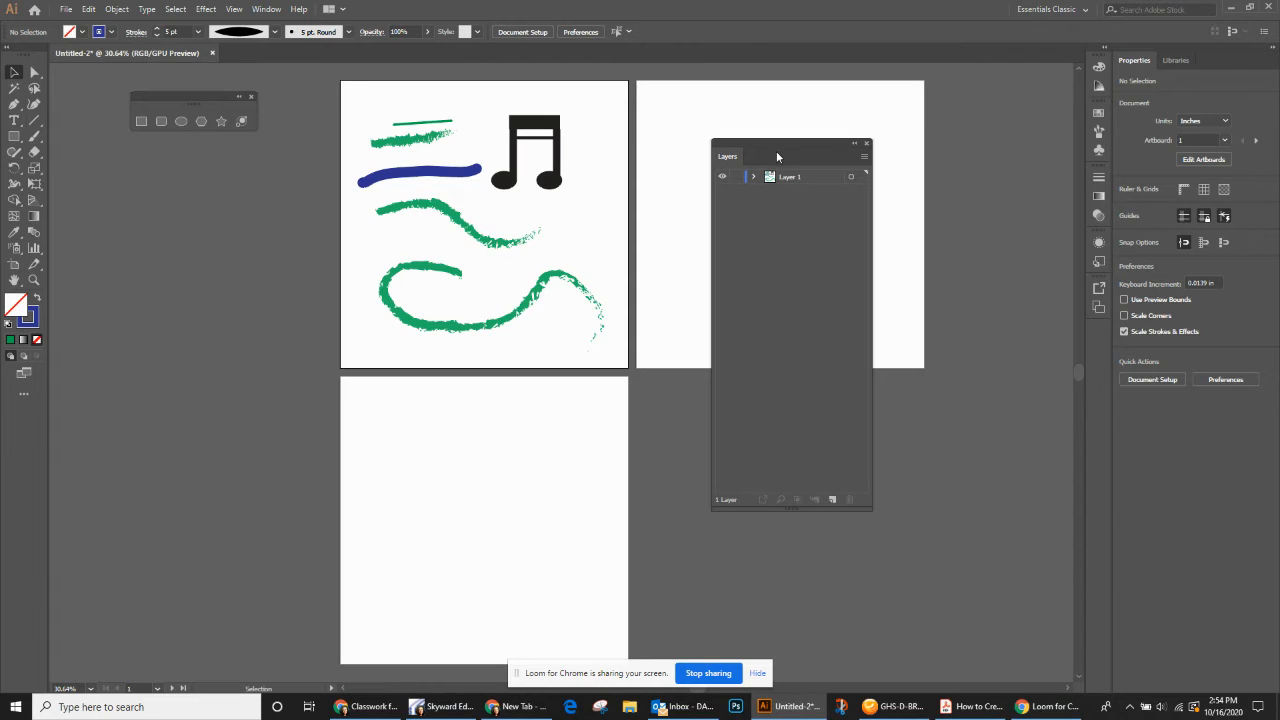
# - Move the Layers panel away, add placeholder point text near the second artboard's upper left corner, and set its size to 60 pt
pyautogui.moveTo(763, 156); pyautogui.dragTo(987, 180)
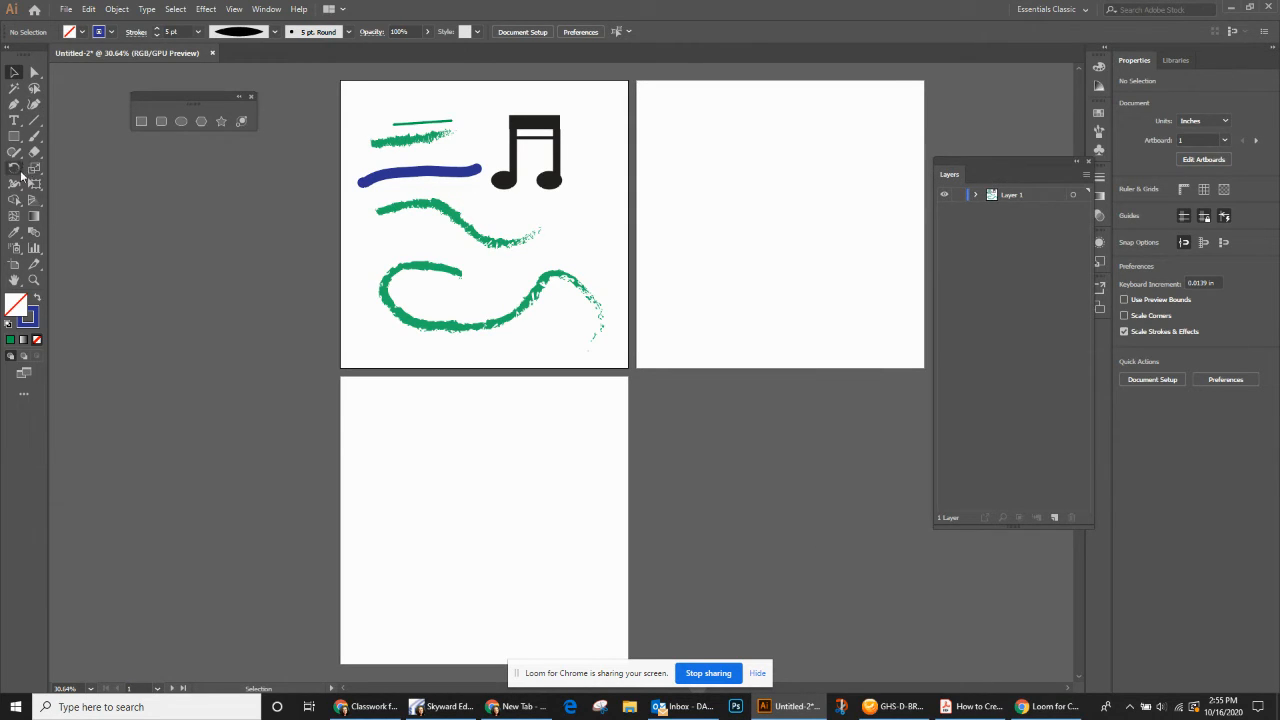
pyautogui.click(19, 123)
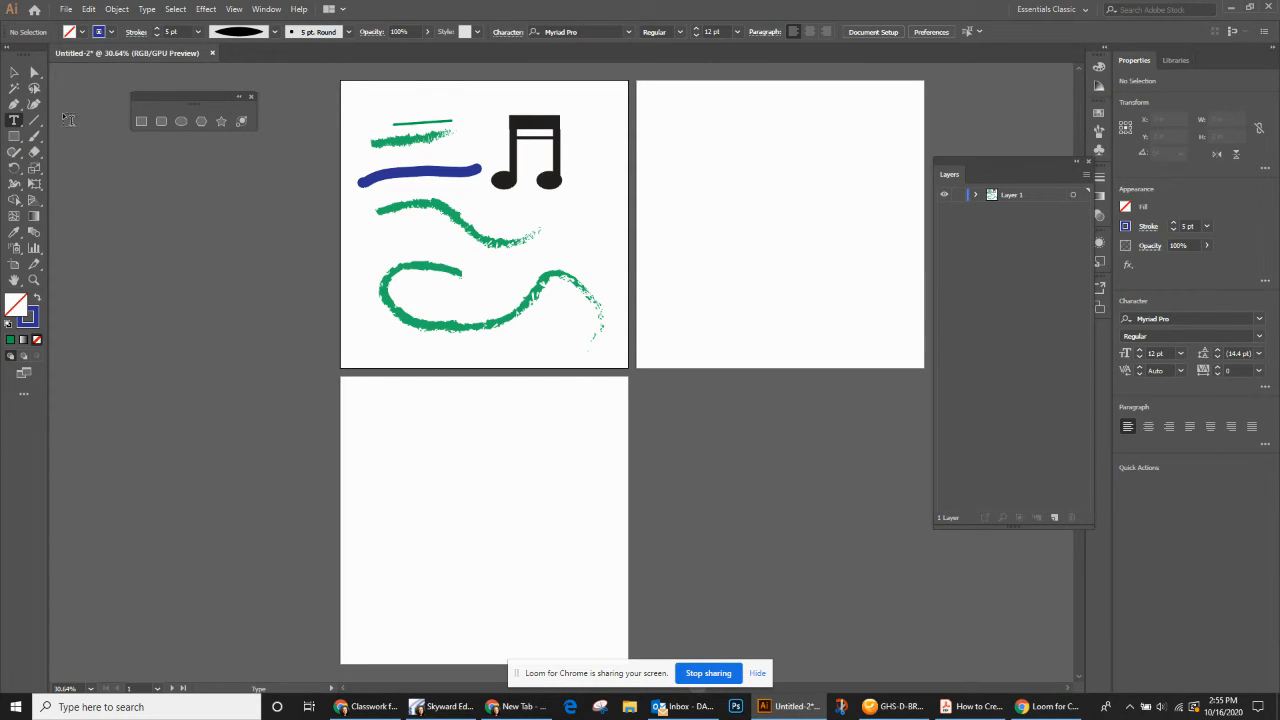
pyautogui.click(663, 122)
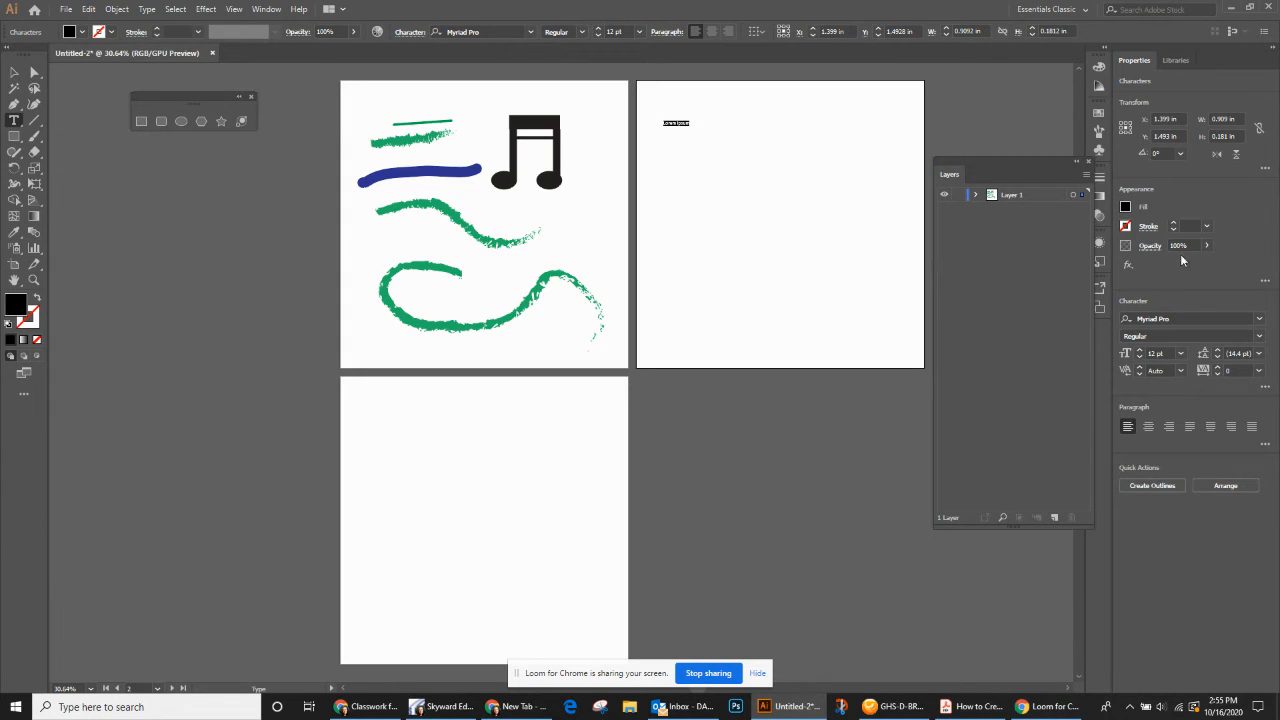
pyautogui.moveTo(1039, 173); pyautogui.dragTo(940, 362)
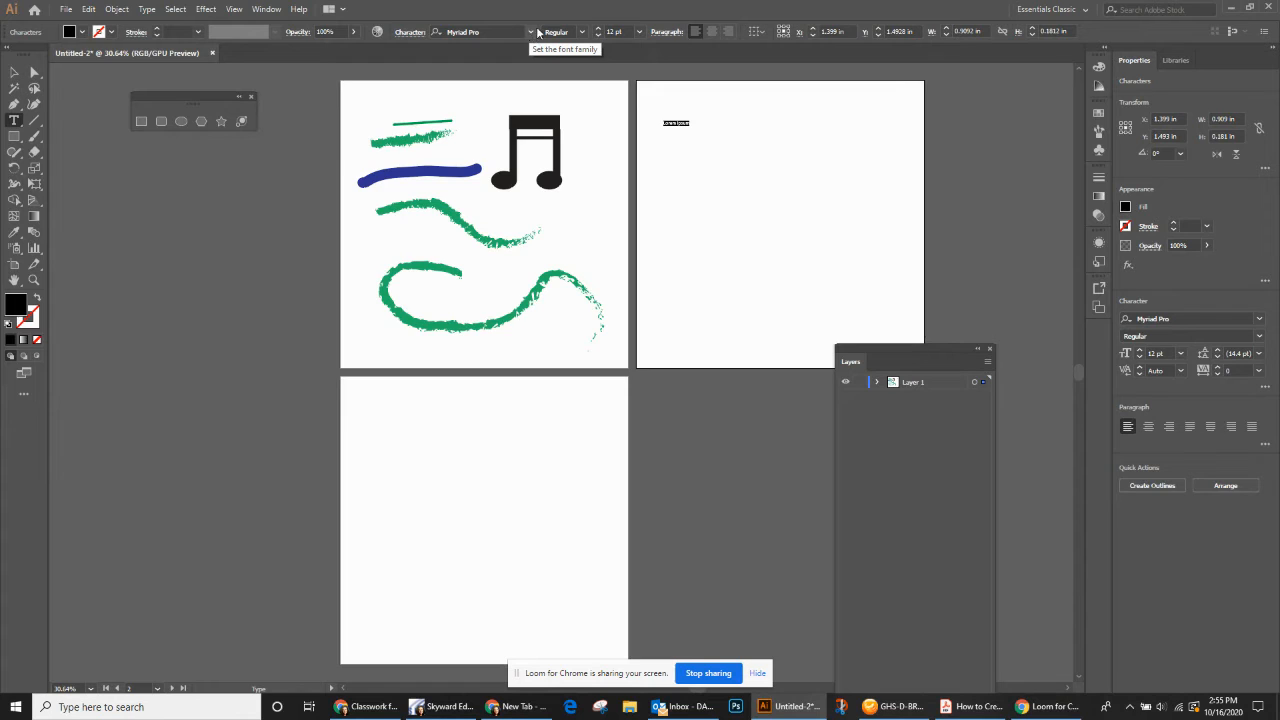
pyautogui.click(636, 36)
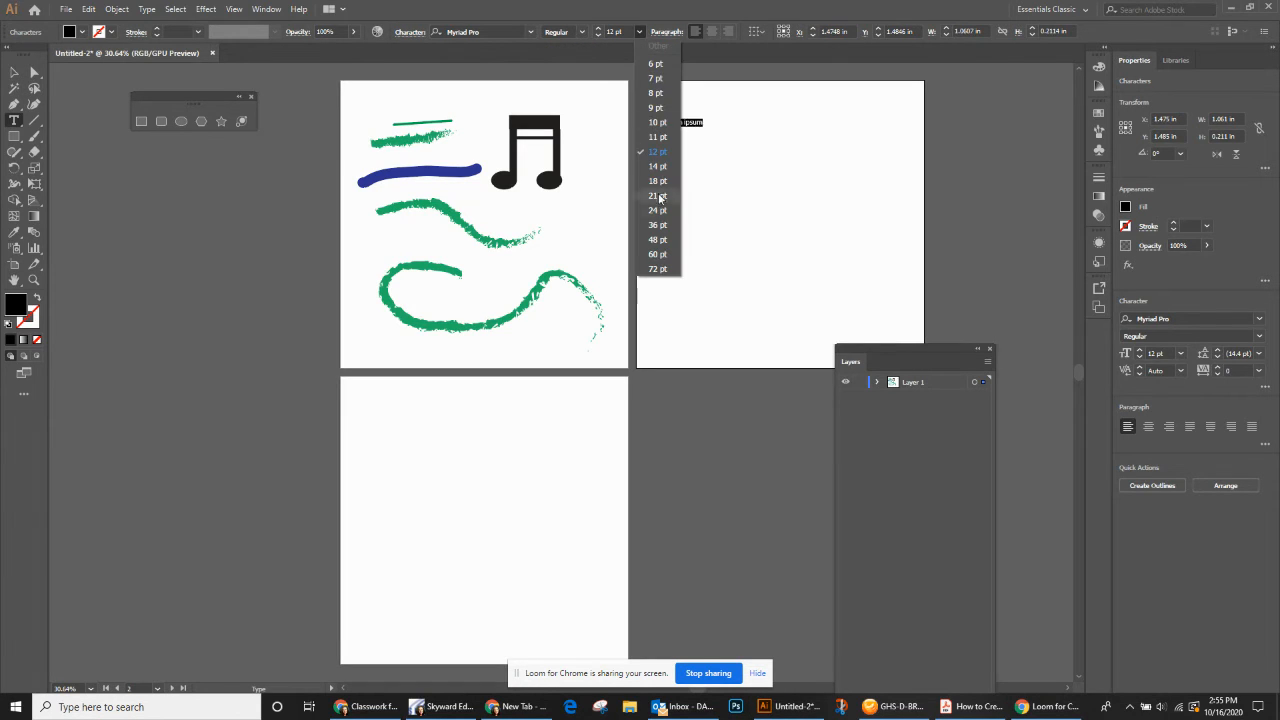
pyautogui.click(658, 256)
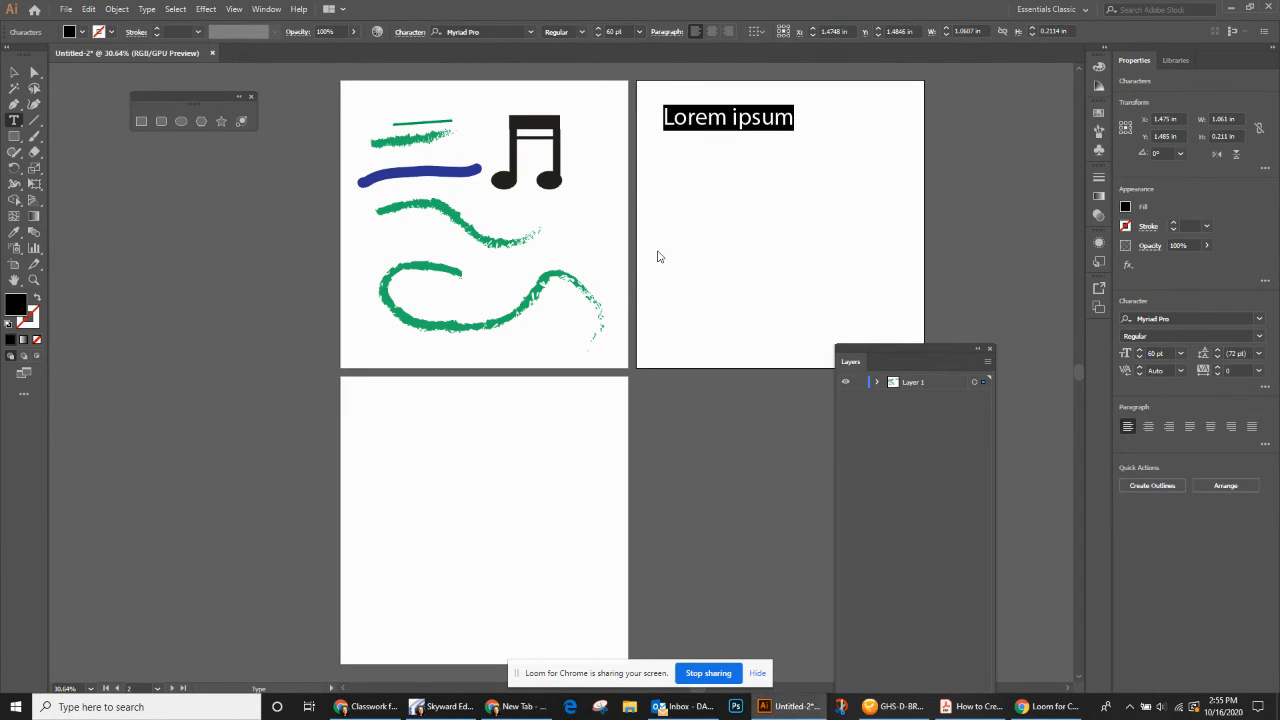
# - Browse the available fonts without changing the font, and replace the placeholder text with "DB"
pyautogui.click(531, 33)
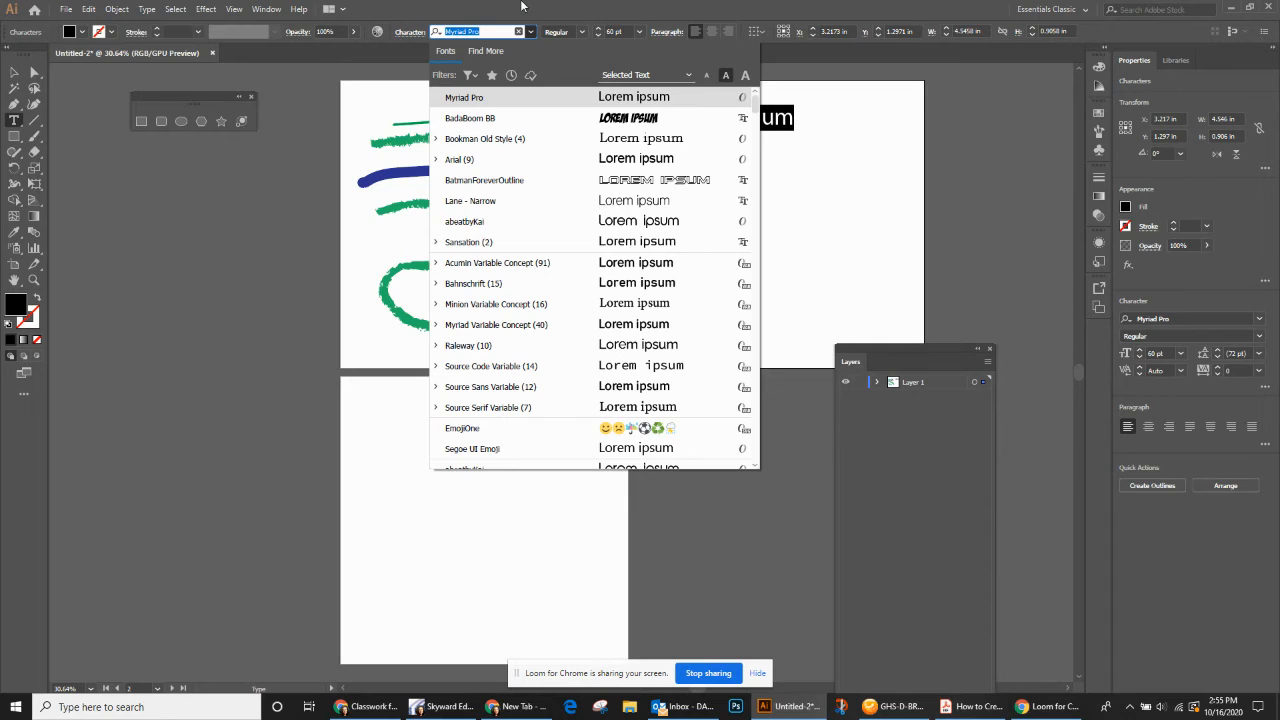
pyautogui.click(784, 56)
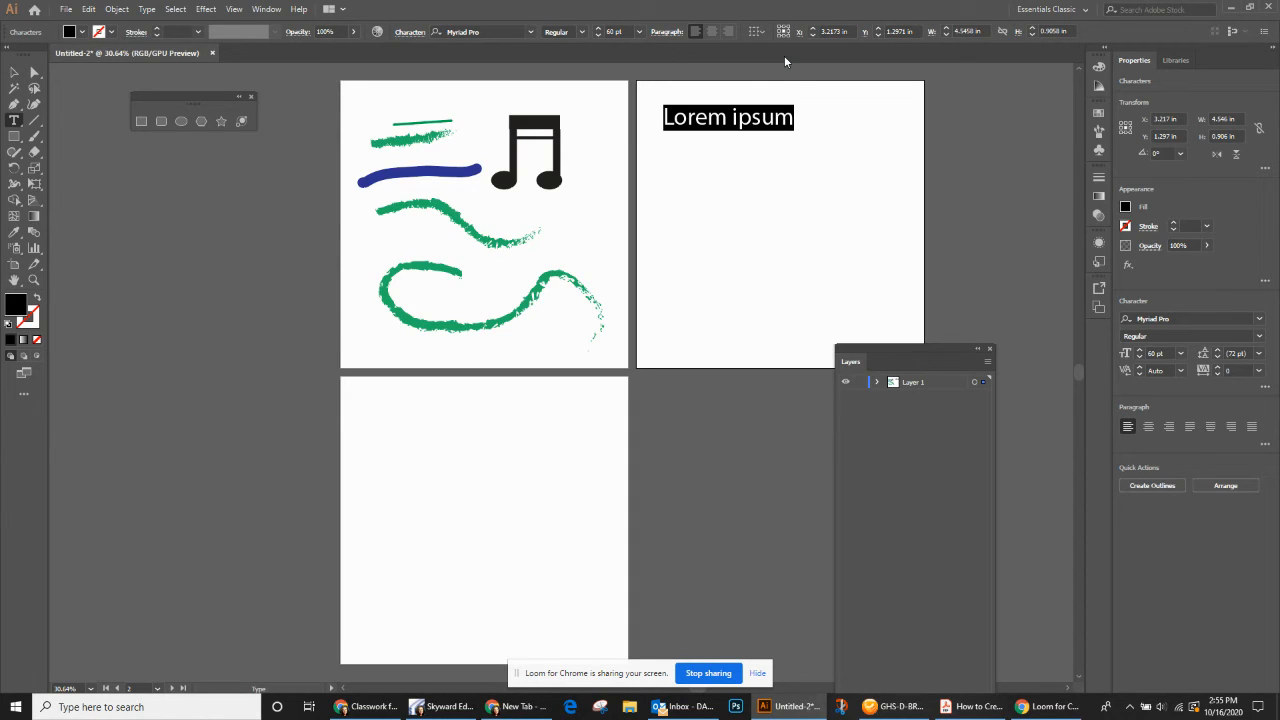
pyautogui.write('DB')
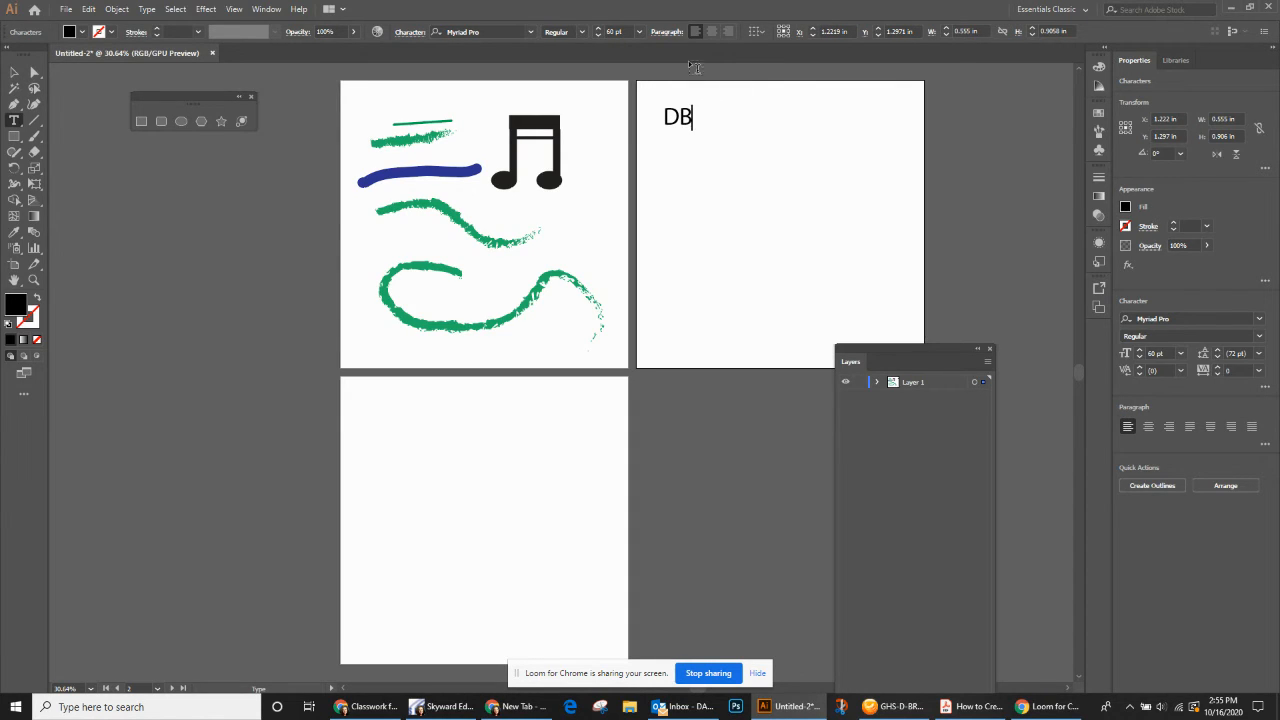
# - Center-align the "DB" text and move it to the horizontal center of the second artboard, near the upper edge
pyautogui.click(711, 31)
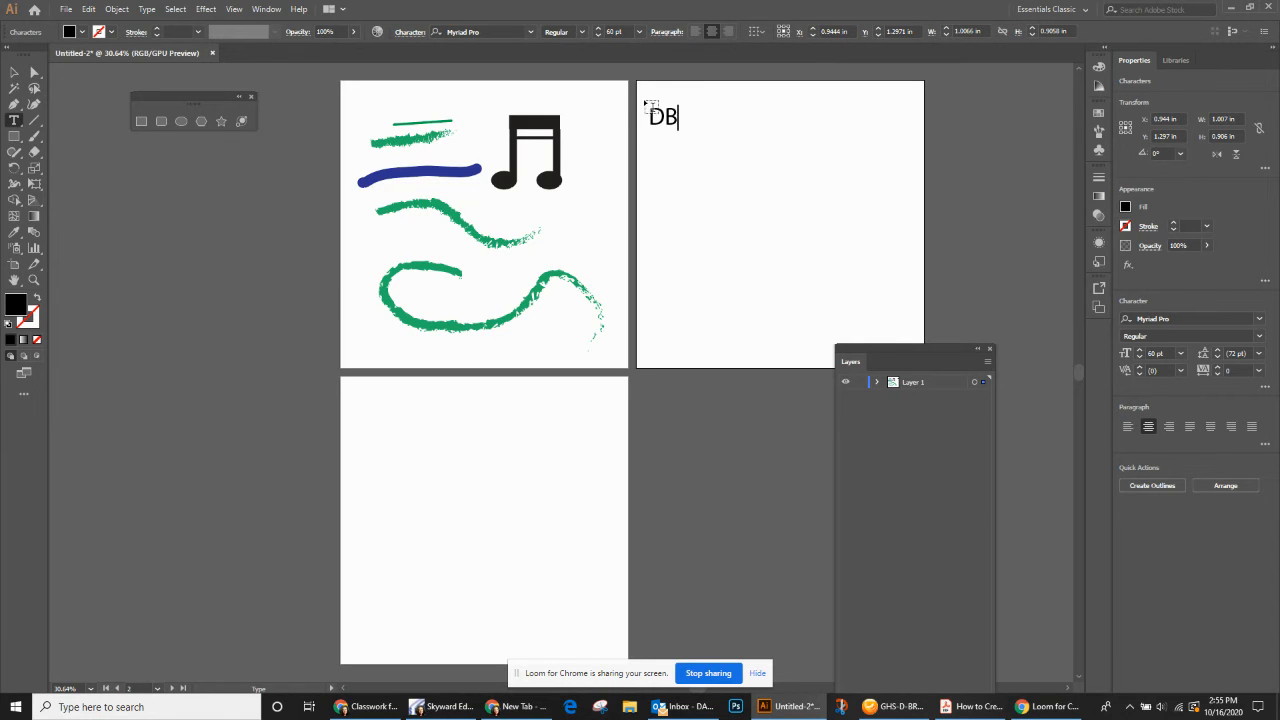
pyautogui.click(14, 72)
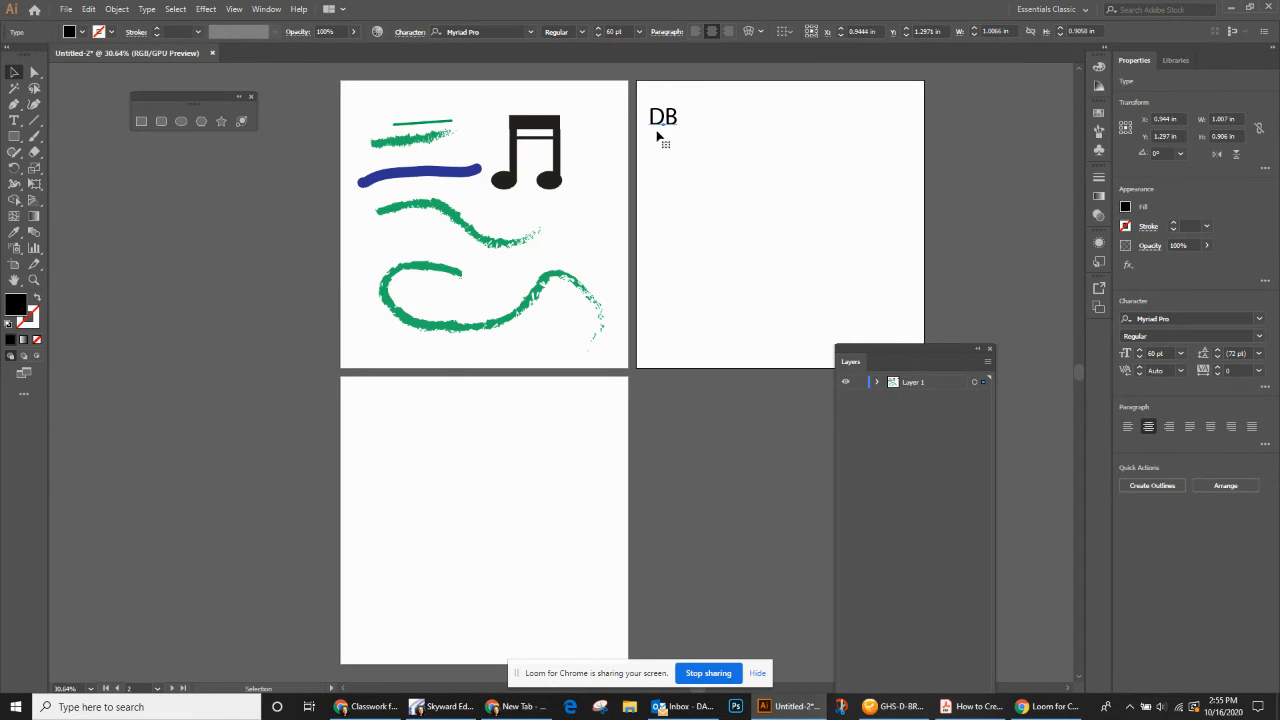
pyautogui.moveTo(660, 118); pyautogui.dragTo(771, 118)
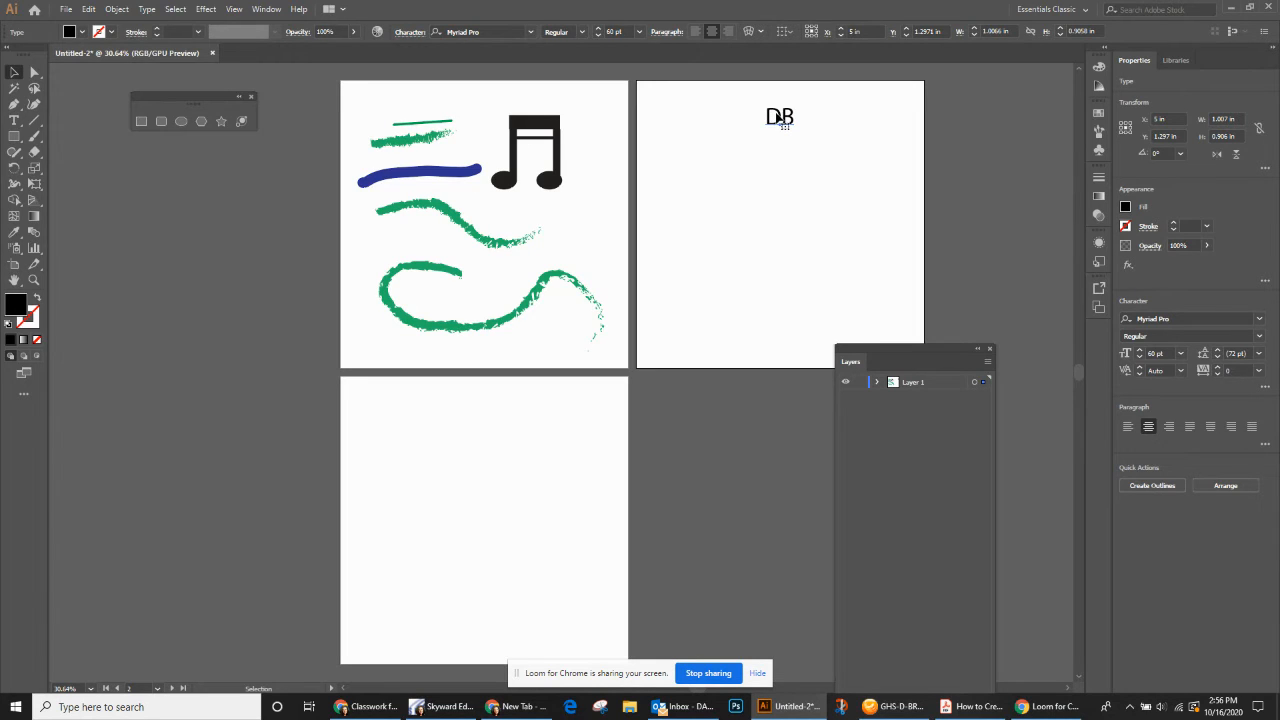
# - Draw two black circles below the "DB" text, one about 1.85 in wide on its left and one about 1.17 in on its right
pyautogui.click(14, 137)
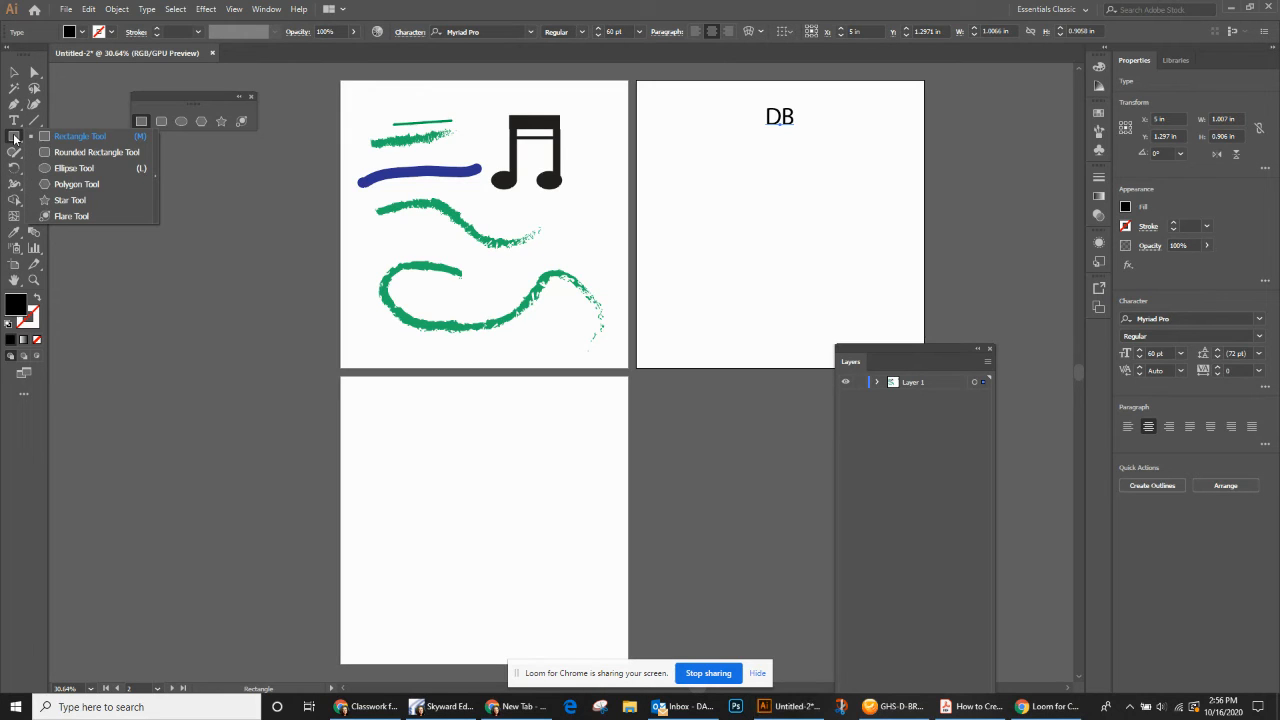
pyautogui.click(72, 168)
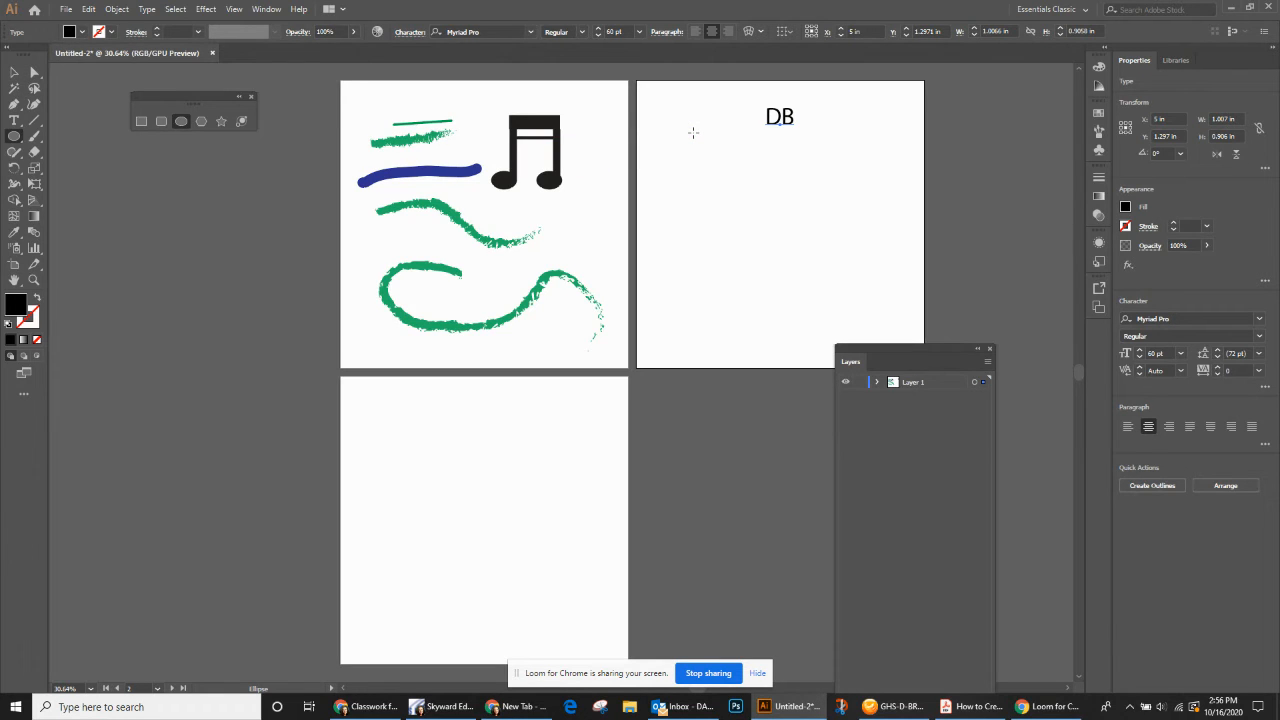
pyautogui.moveTo(693, 133); pyautogui.dragTo(746, 176)
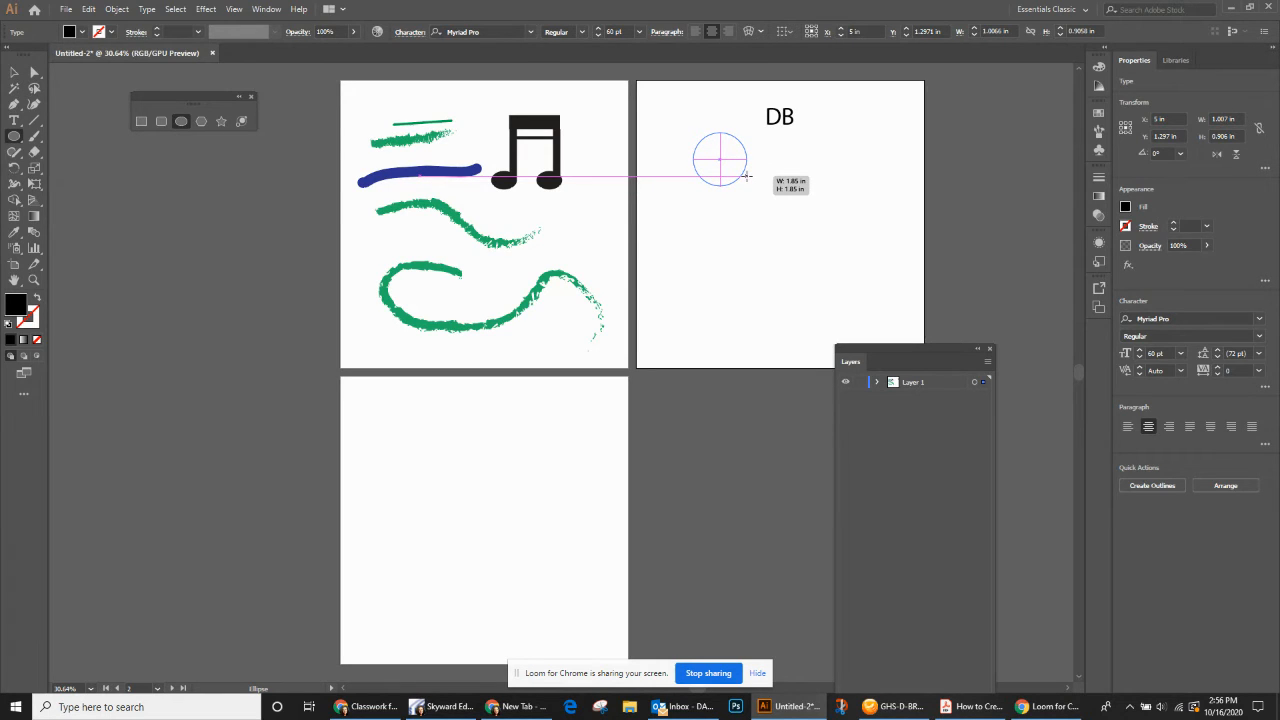
pyautogui.moveTo(746, 176); pyautogui.dragTo(746, 176)
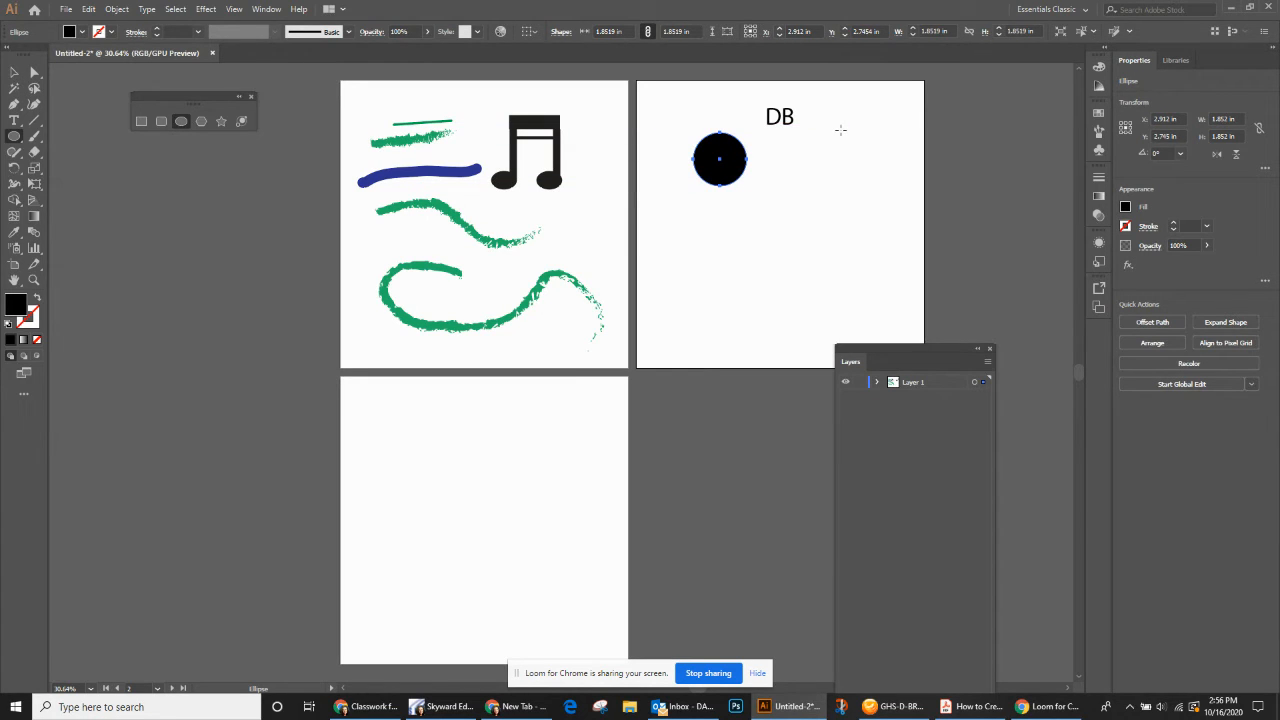
pyautogui.moveTo(840, 129); pyautogui.dragTo(874, 162)
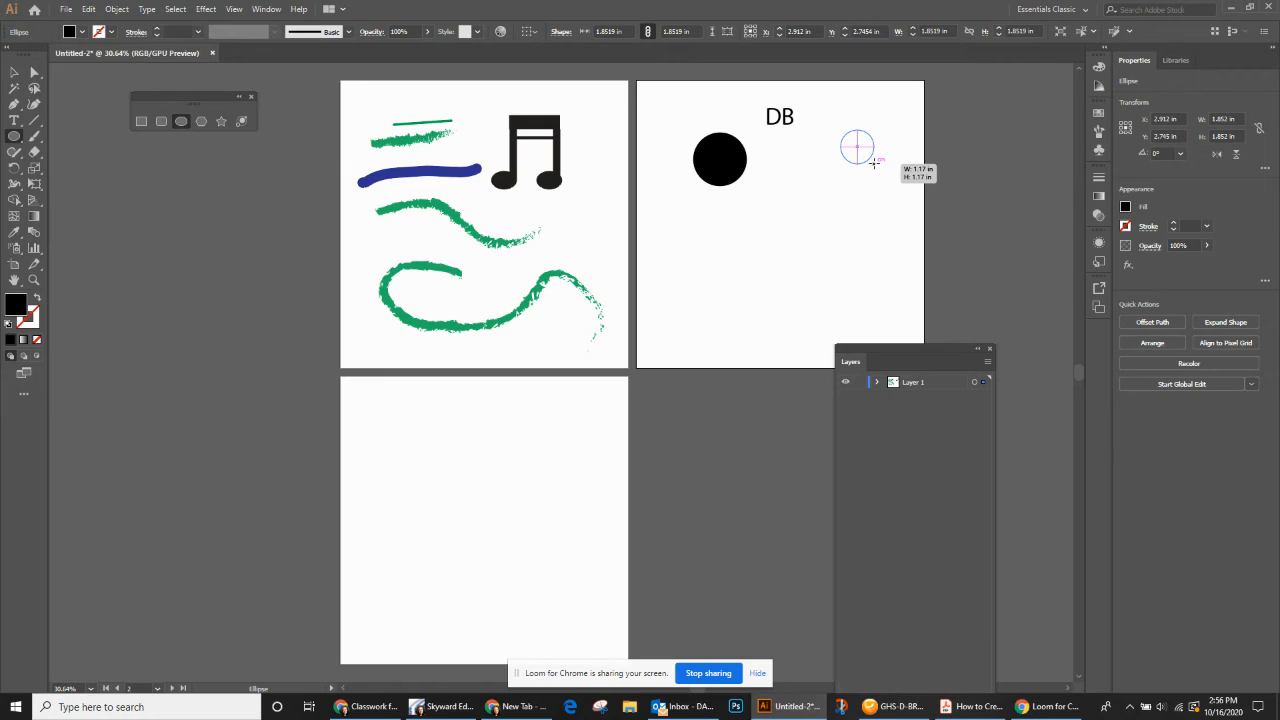
pyautogui.moveTo(874, 162); pyautogui.dragTo(874, 162)
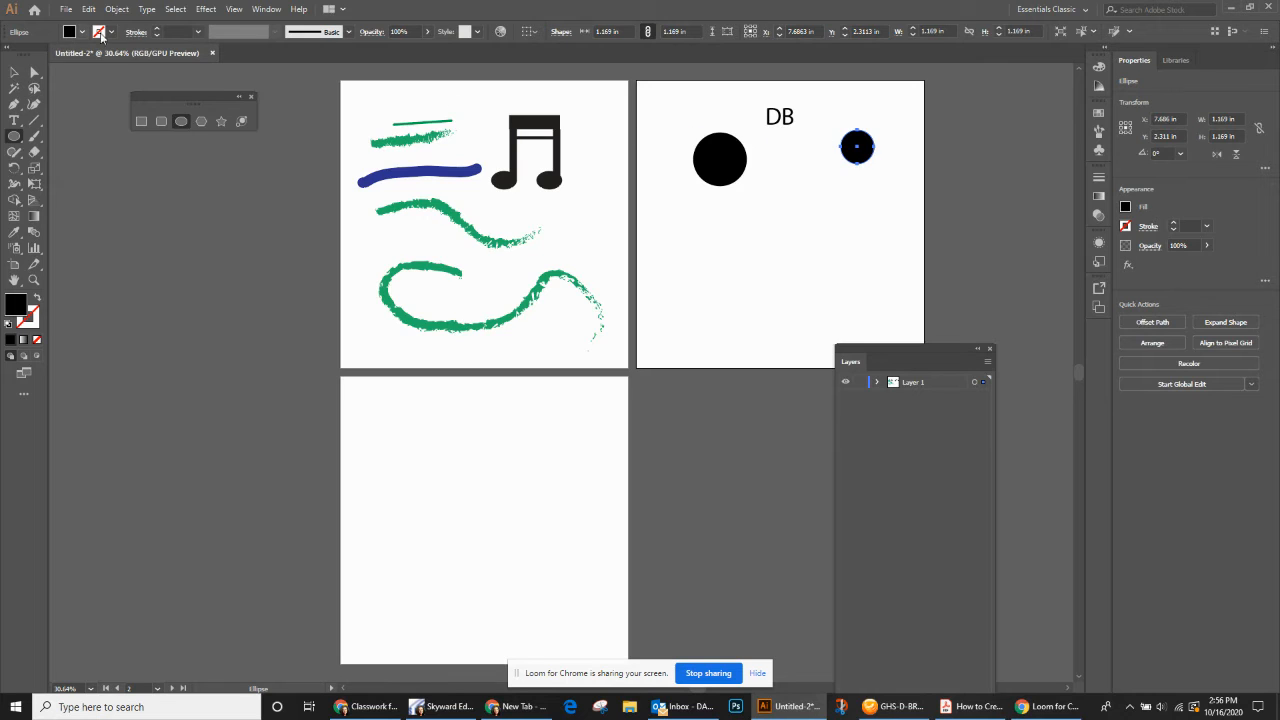
# - Fill the larger circle below the "DB" text with bright pink and move the circle over the text
pyautogui.click(14, 72)
pyautogui.click(731, 177)
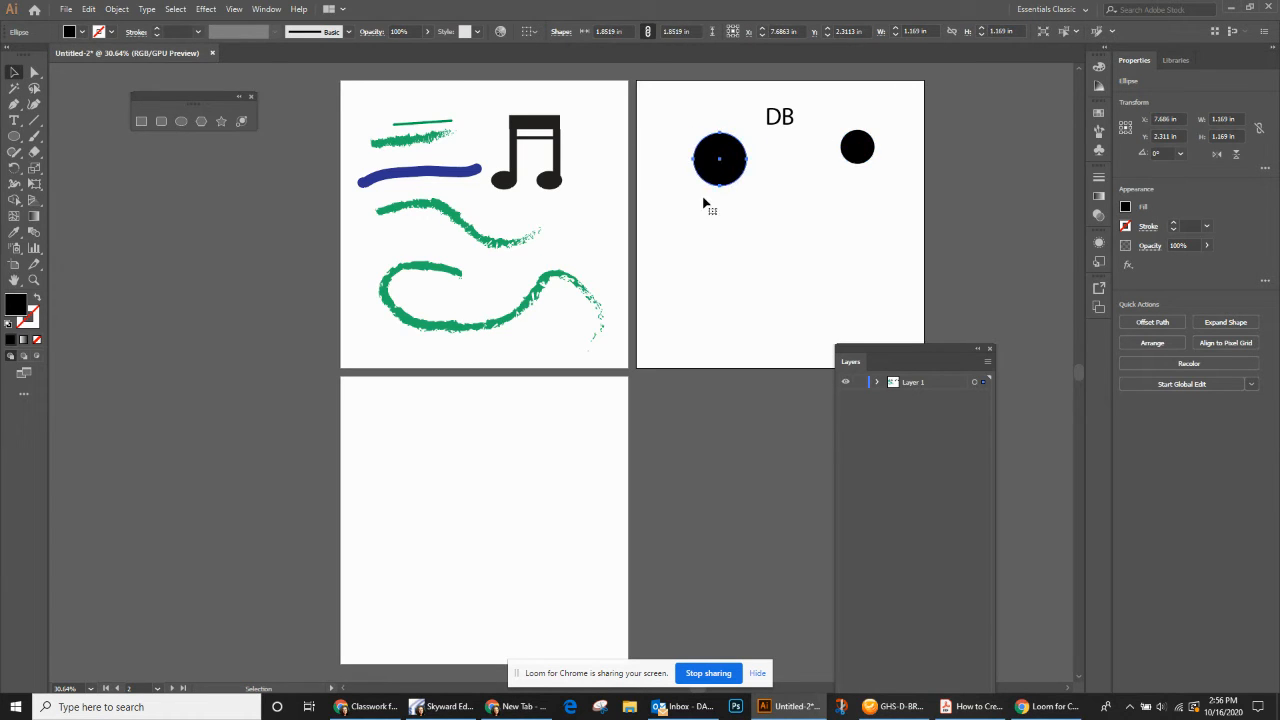
pyautogui.click(82, 32)
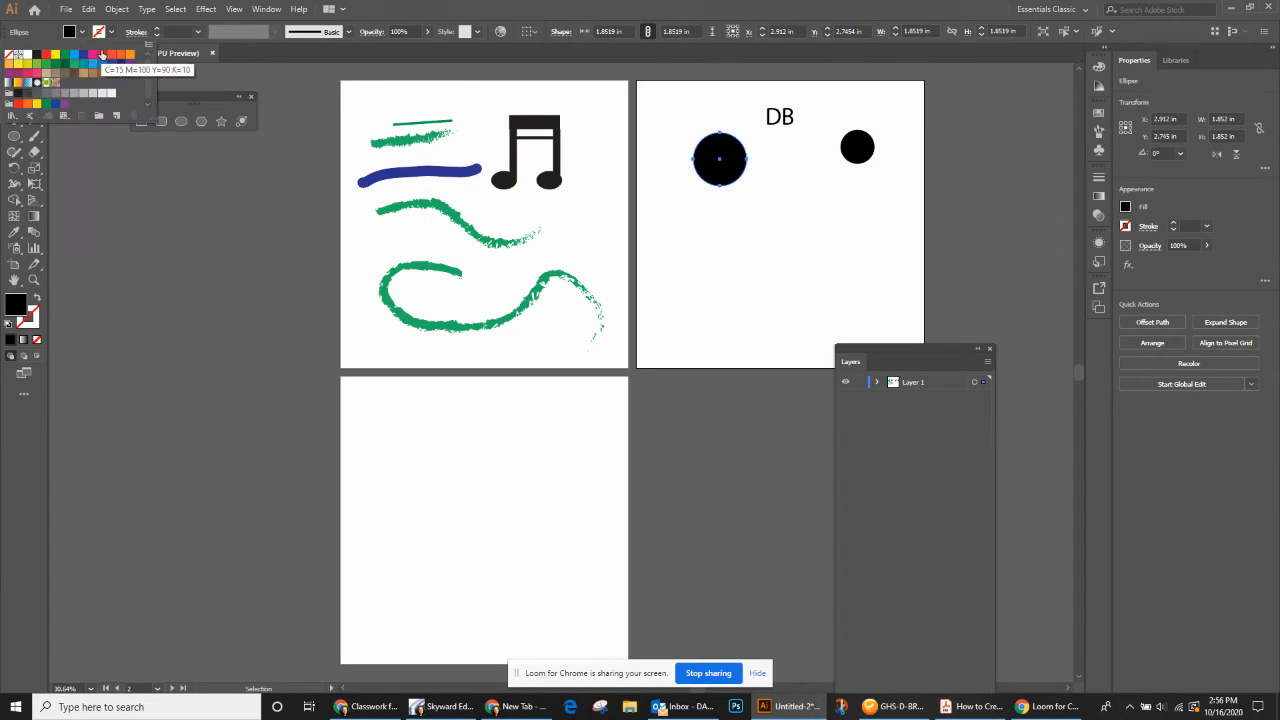
pyautogui.click(90, 56)
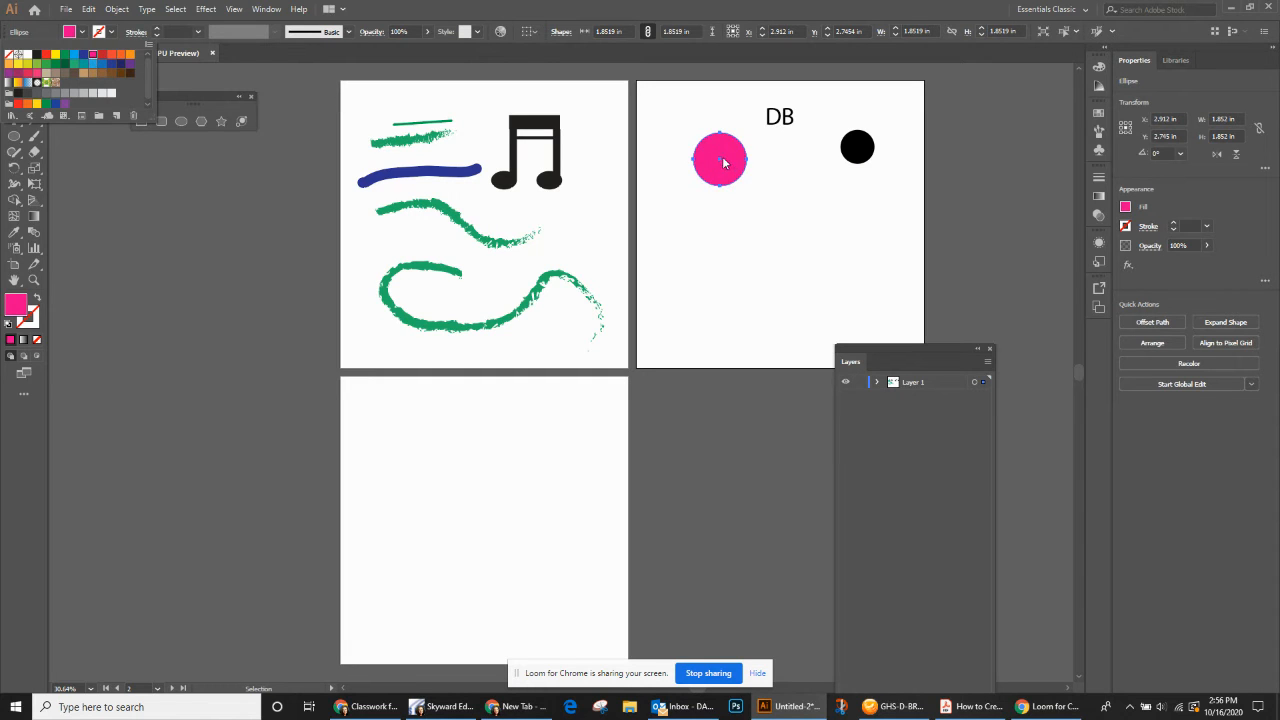
pyautogui.click(305, 178)
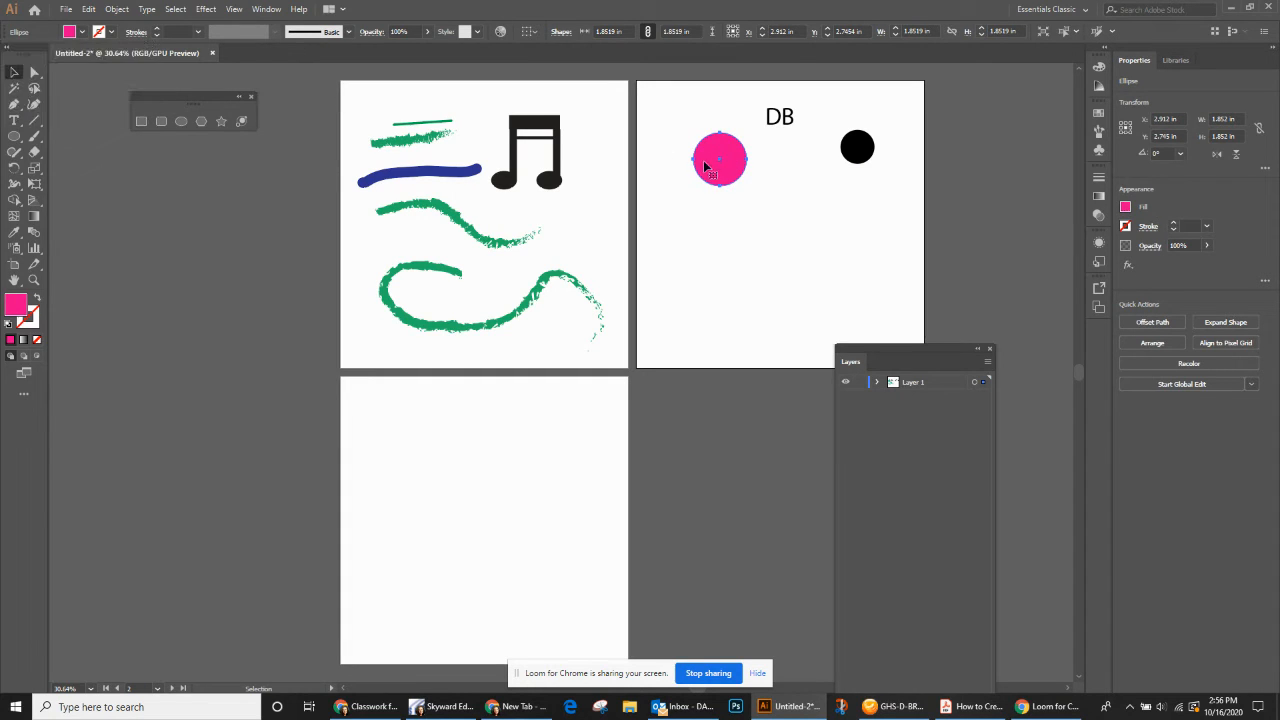
pyautogui.moveTo(716, 162); pyautogui.dragTo(773, 123)
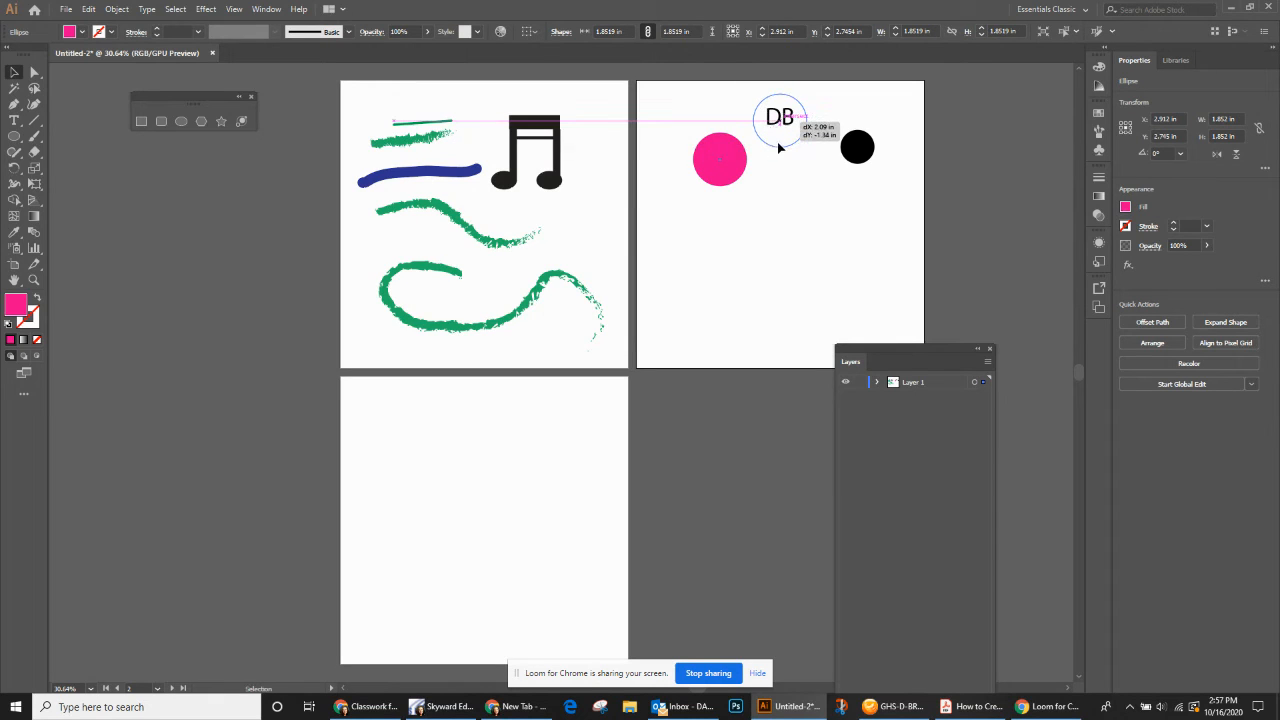
# - Expand Layer 1, try the "DB" text above the pink circle in the stacking order, and return it below
pyautogui.click(877, 382)
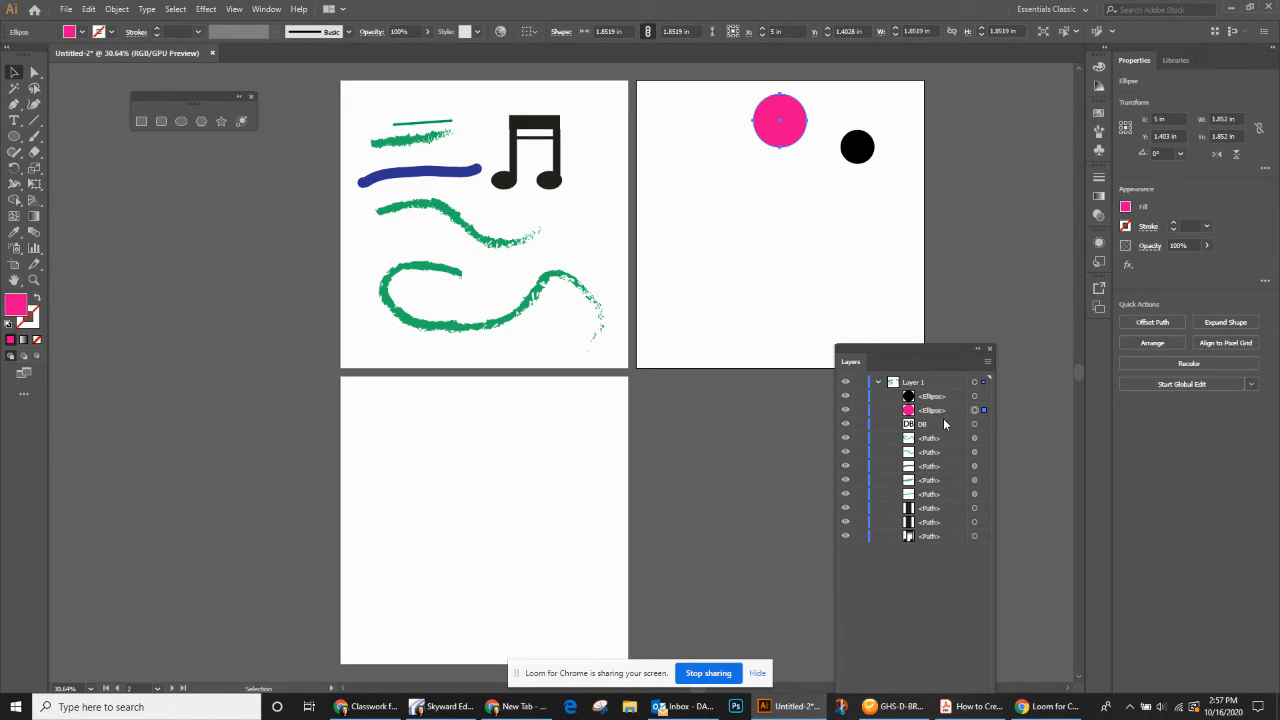
pyautogui.moveTo(943, 421); pyautogui.dragTo(944, 409)
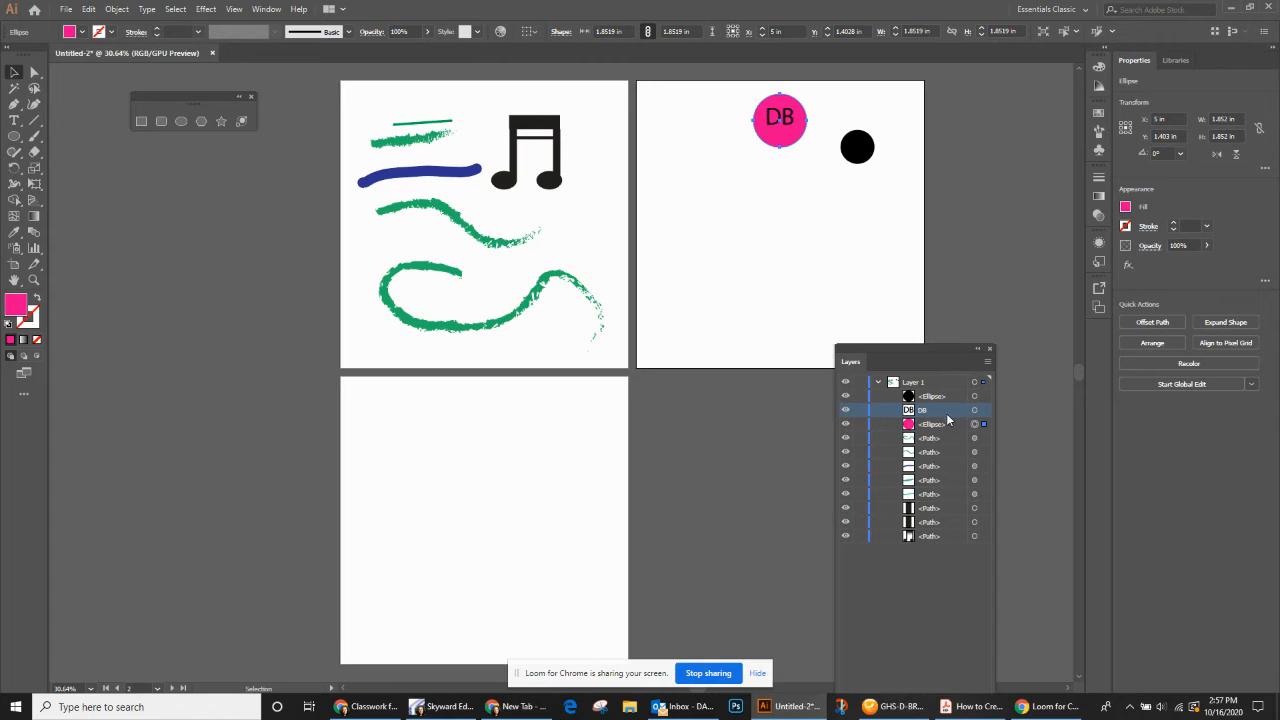
pyautogui.moveTo(946, 410); pyautogui.dragTo(946, 431)
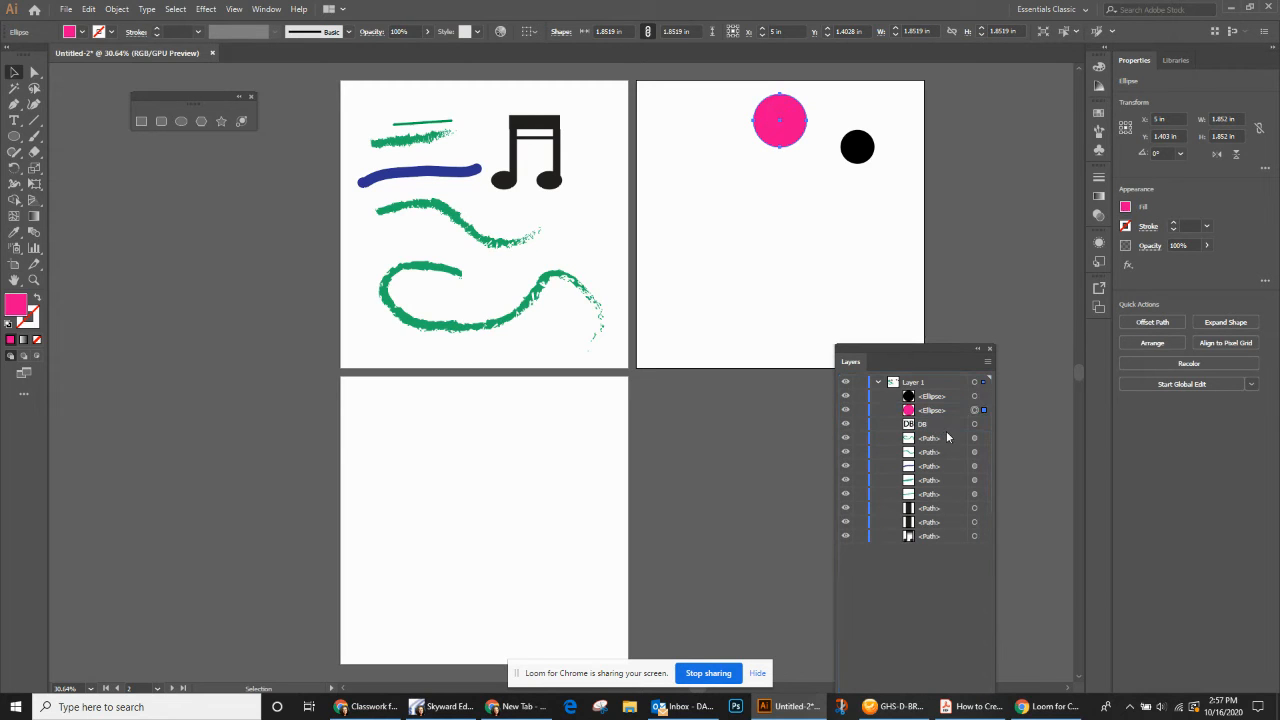
# - Send the selected pink circle to the back of the stacking order, behind the "DB" text
pyautogui.rightClick(777, 113)
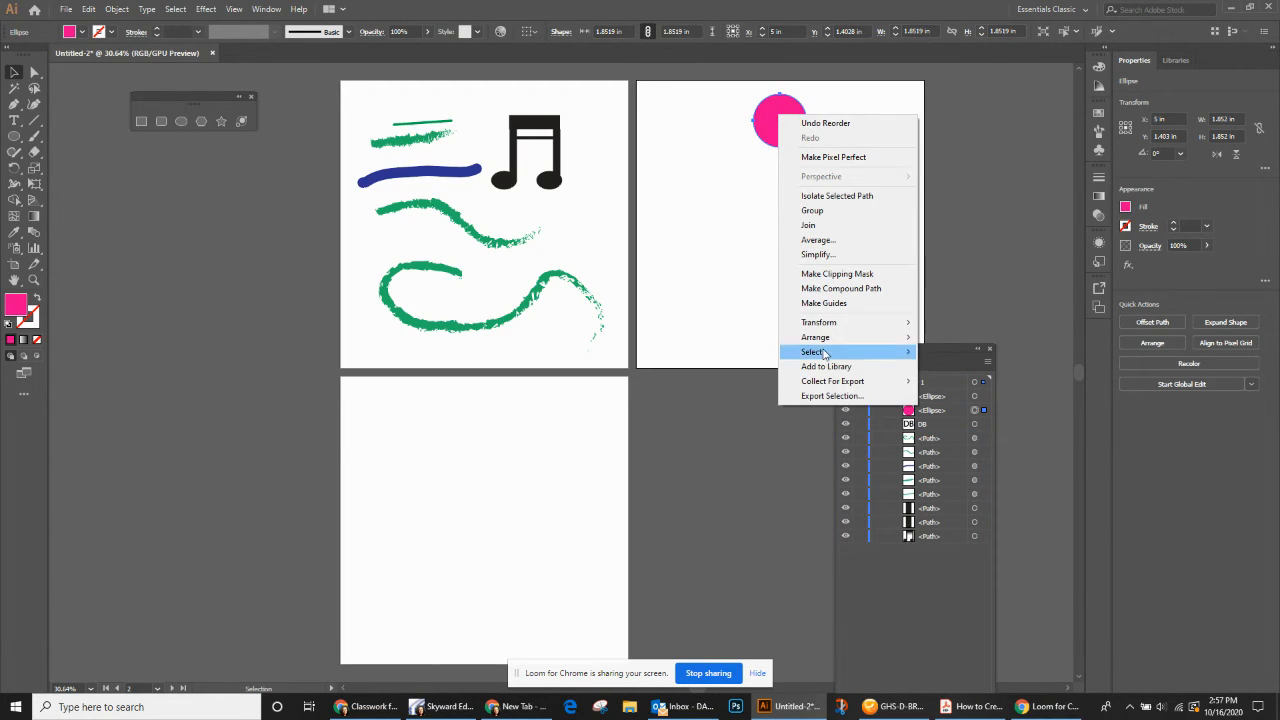
pyautogui.moveTo(826, 340)
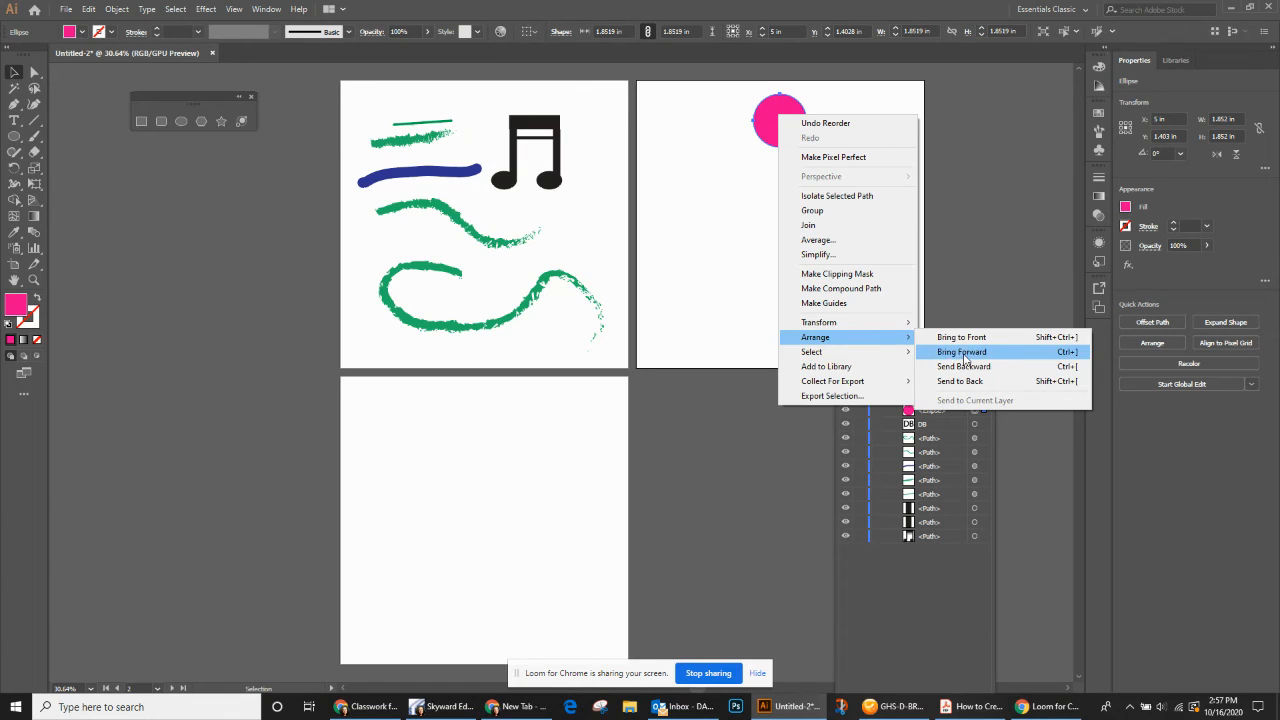
pyautogui.click(958, 381)
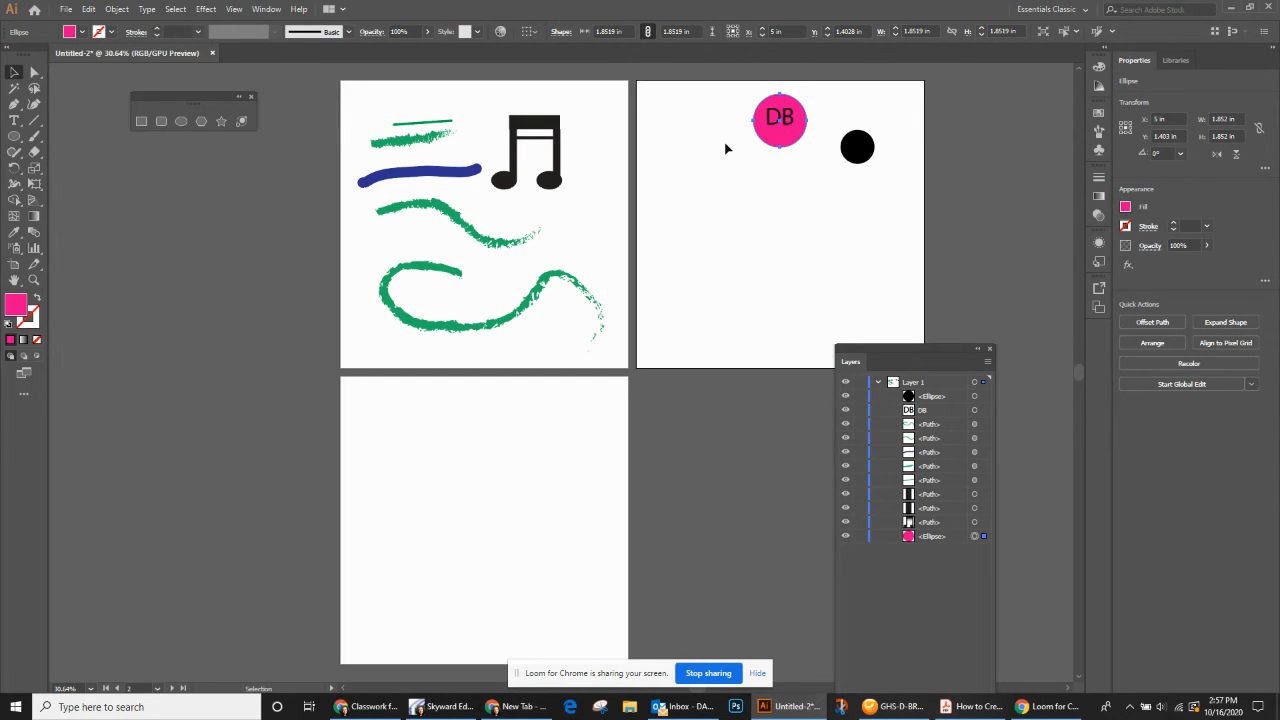
# - Draw a pink rectangle about 4.31 by 2.43 in below the "DB" circle on the second artboard
pyautogui.click(13, 141)
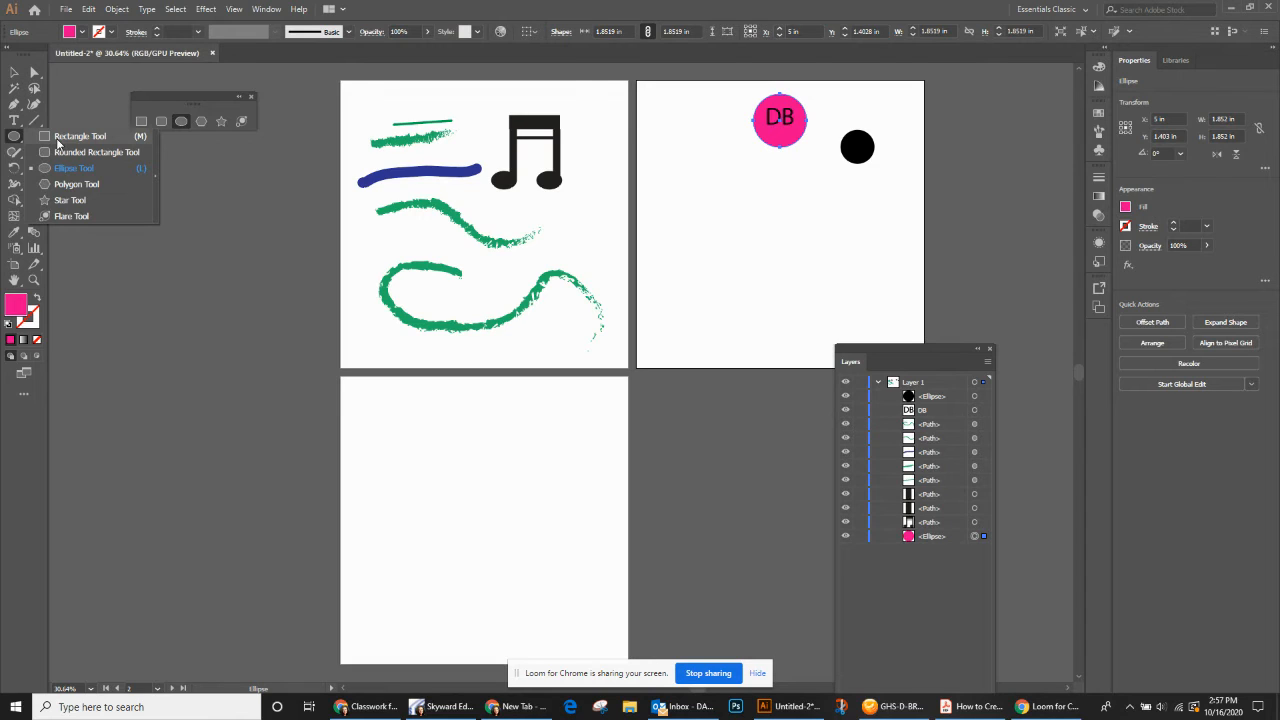
pyautogui.click(60, 137)
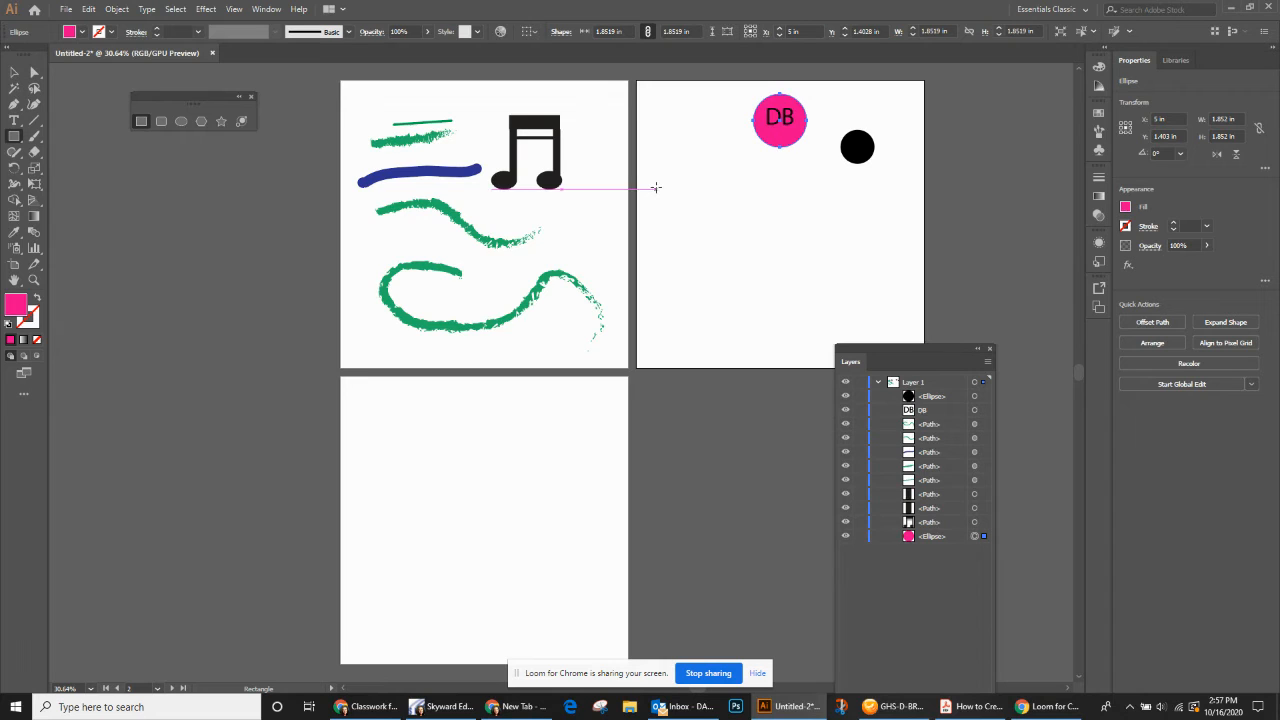
pyautogui.moveTo(655, 187); pyautogui.dragTo(782, 259)
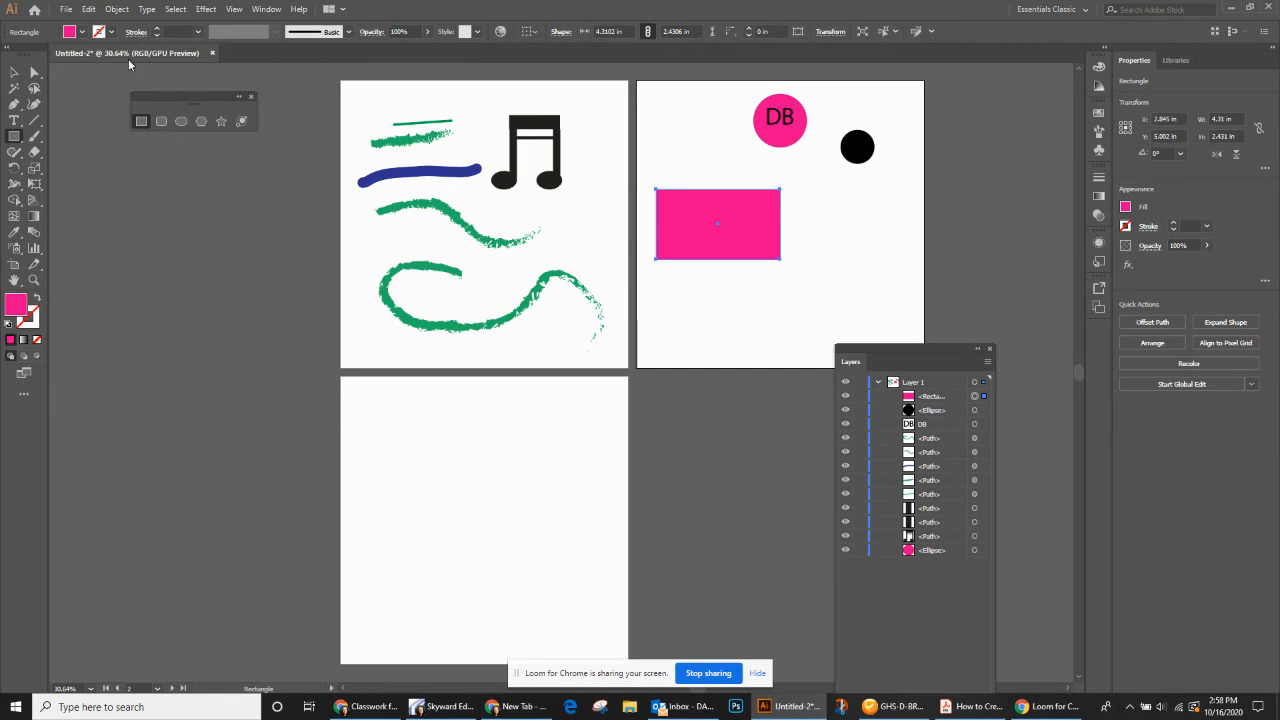
# - Shift the pink rectangle slightly right and pull its two right corner points outward to form a trapezoid
pyautogui.click(34, 72)
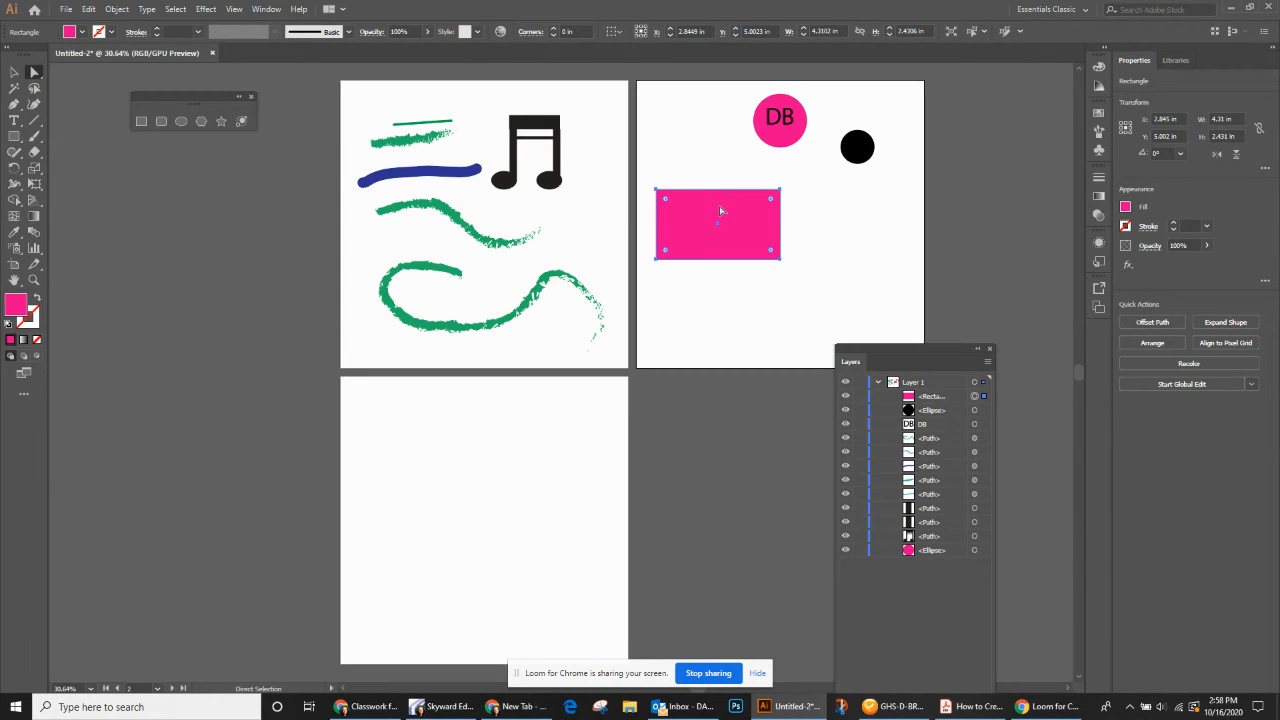
pyautogui.moveTo(721, 210); pyautogui.dragTo(787, 190)
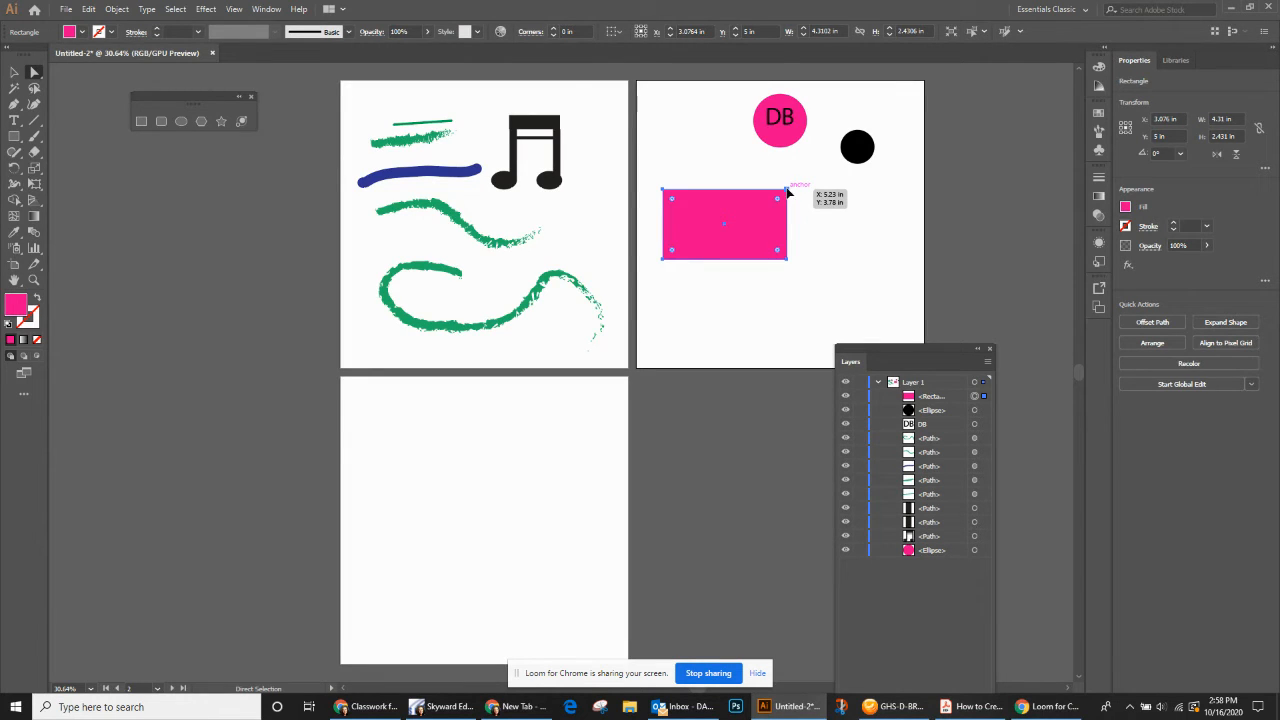
pyautogui.moveTo(788, 191); pyautogui.dragTo(829, 150)
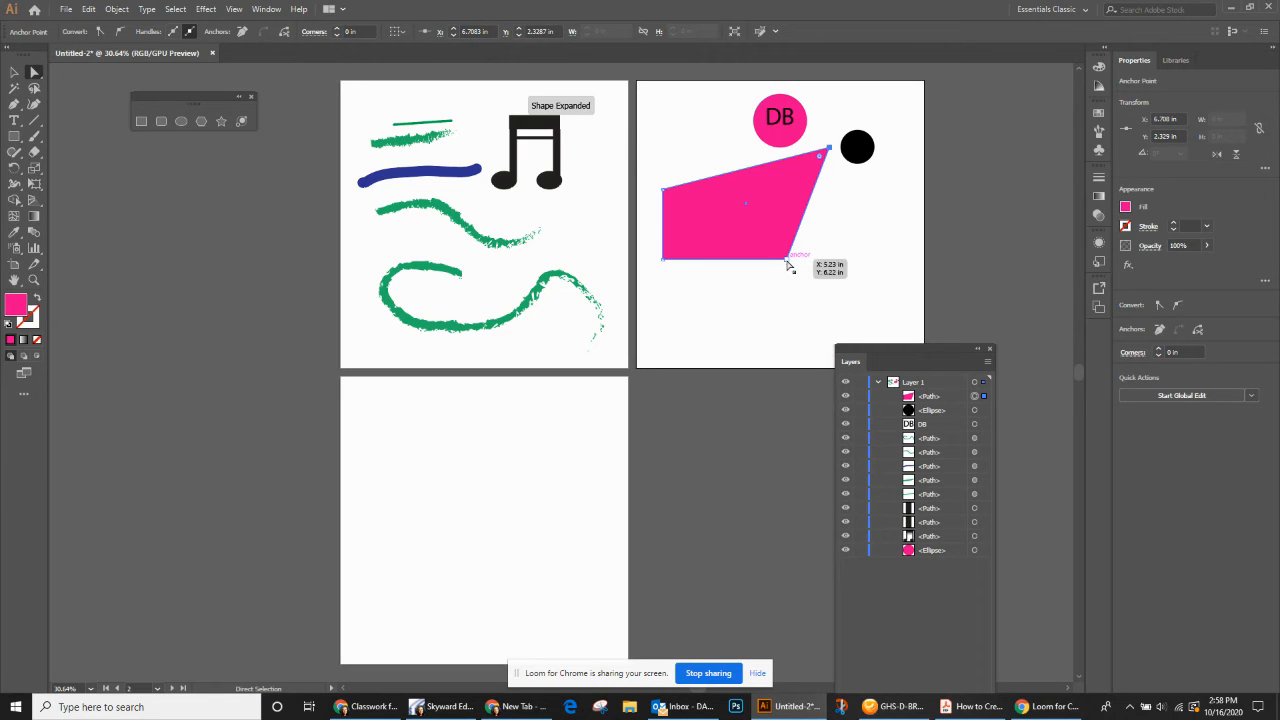
pyautogui.moveTo(788, 263); pyautogui.dragTo(831, 296)
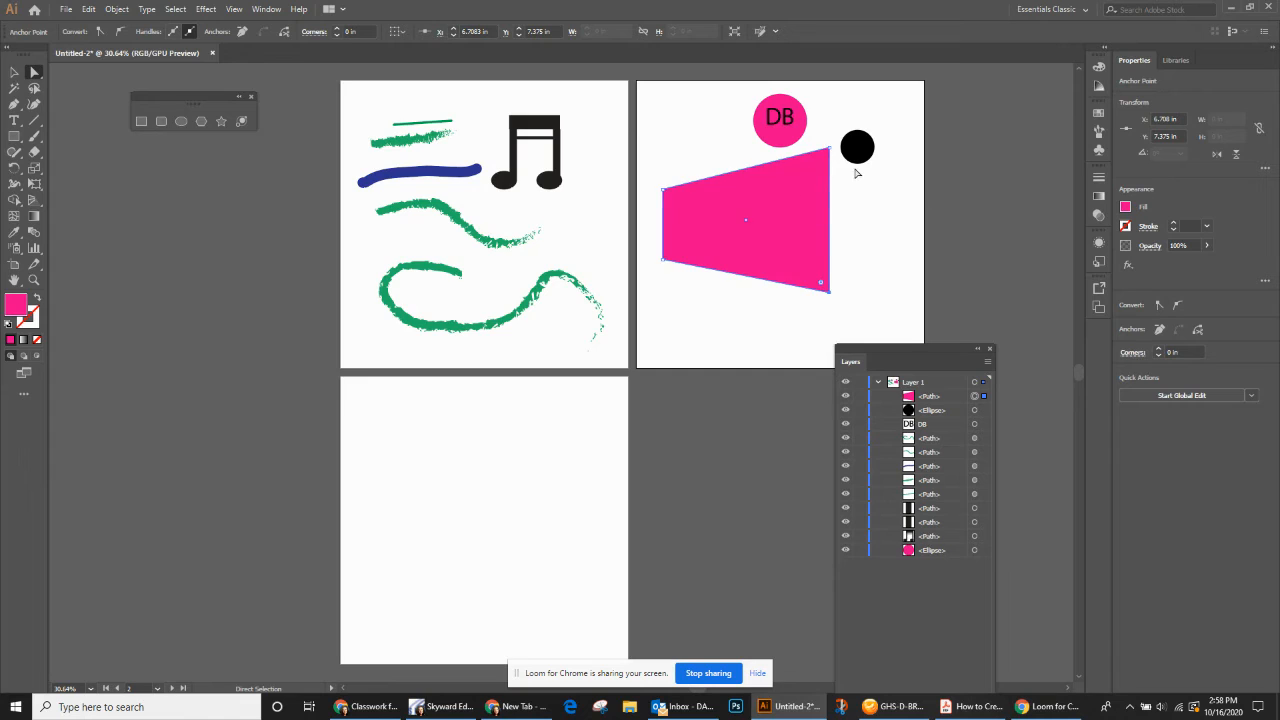
# - Move the trapezoid's left and right edges outward to a width of about 6.5 in, and round all corners by about 1.41 in
pyautogui.click(665, 224)
pyautogui.moveTo(665, 224); pyautogui.dragTo(653, 224)
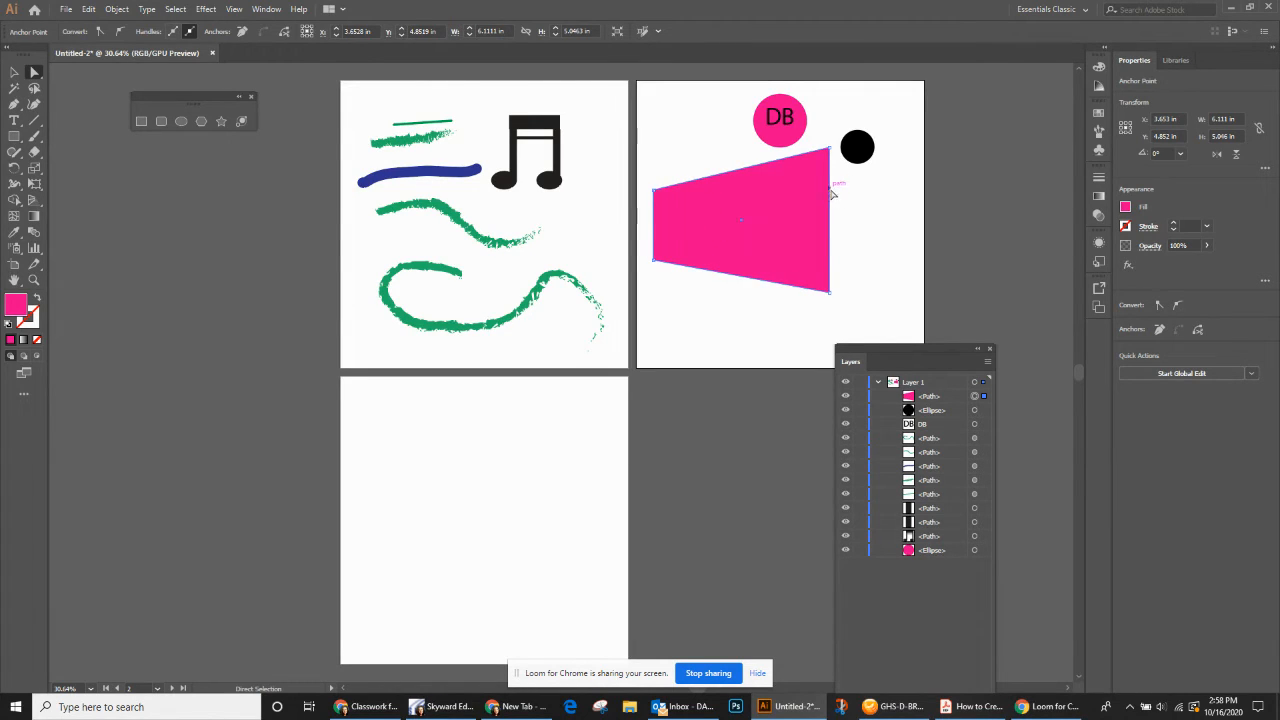
pyautogui.moveTo(829, 215); pyautogui.dragTo(841, 214)
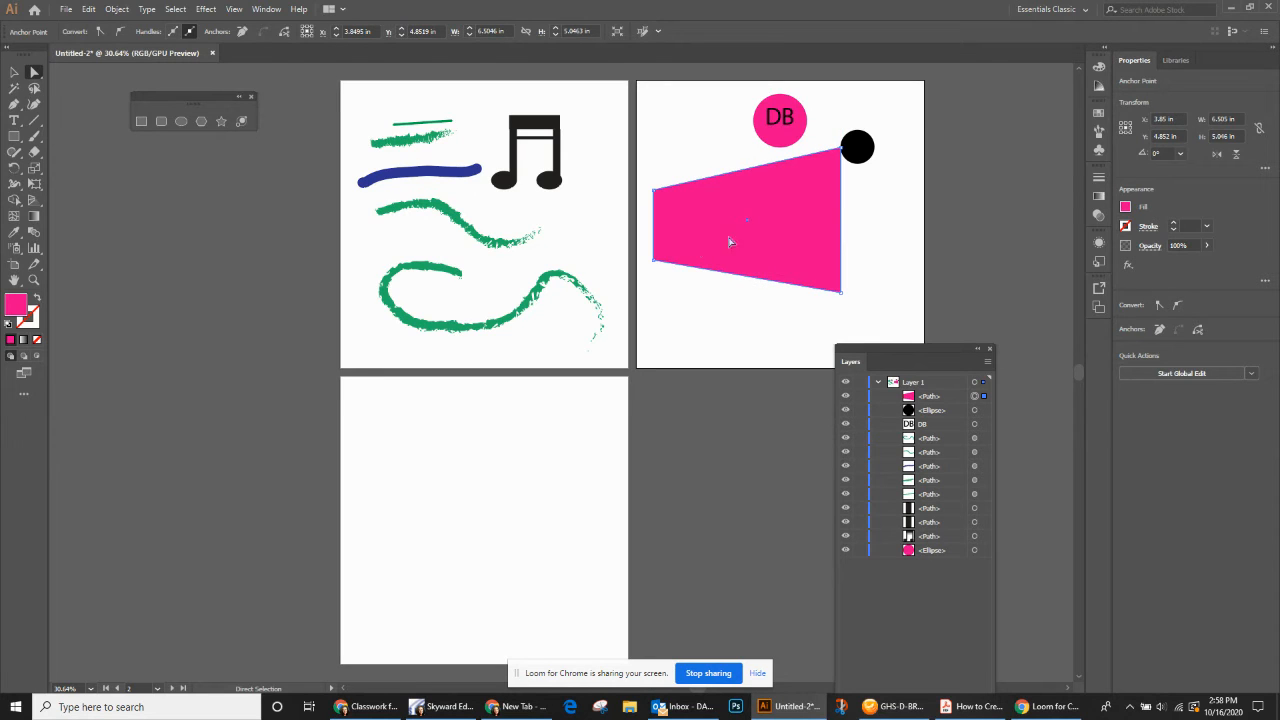
pyautogui.click(687, 249)
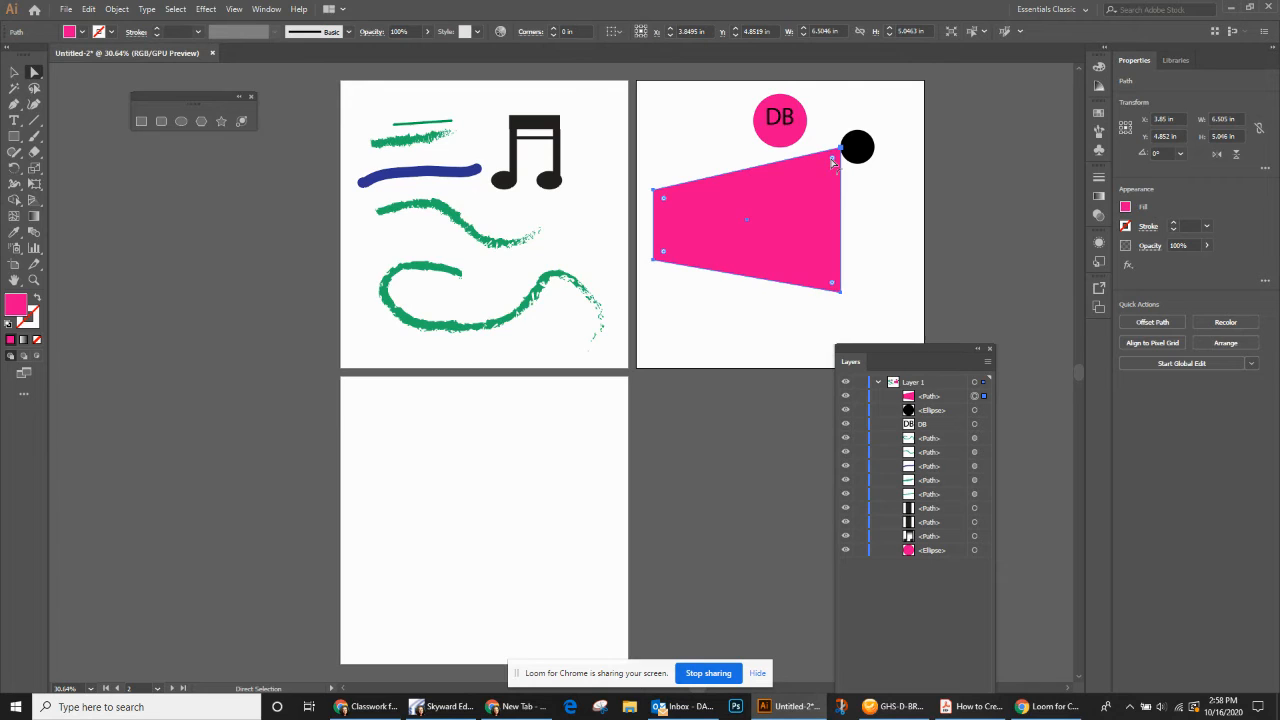
pyautogui.moveTo(832, 162); pyautogui.dragTo(797, 199)
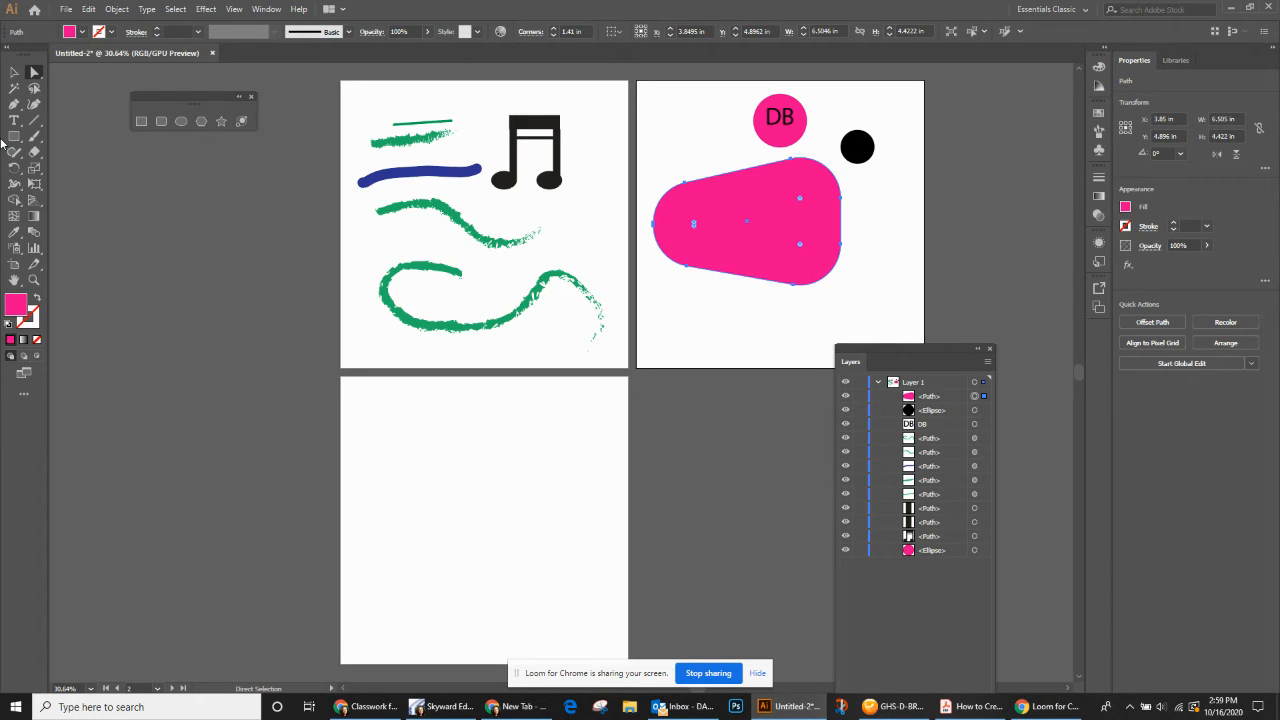
pyautogui.click(368, 706)
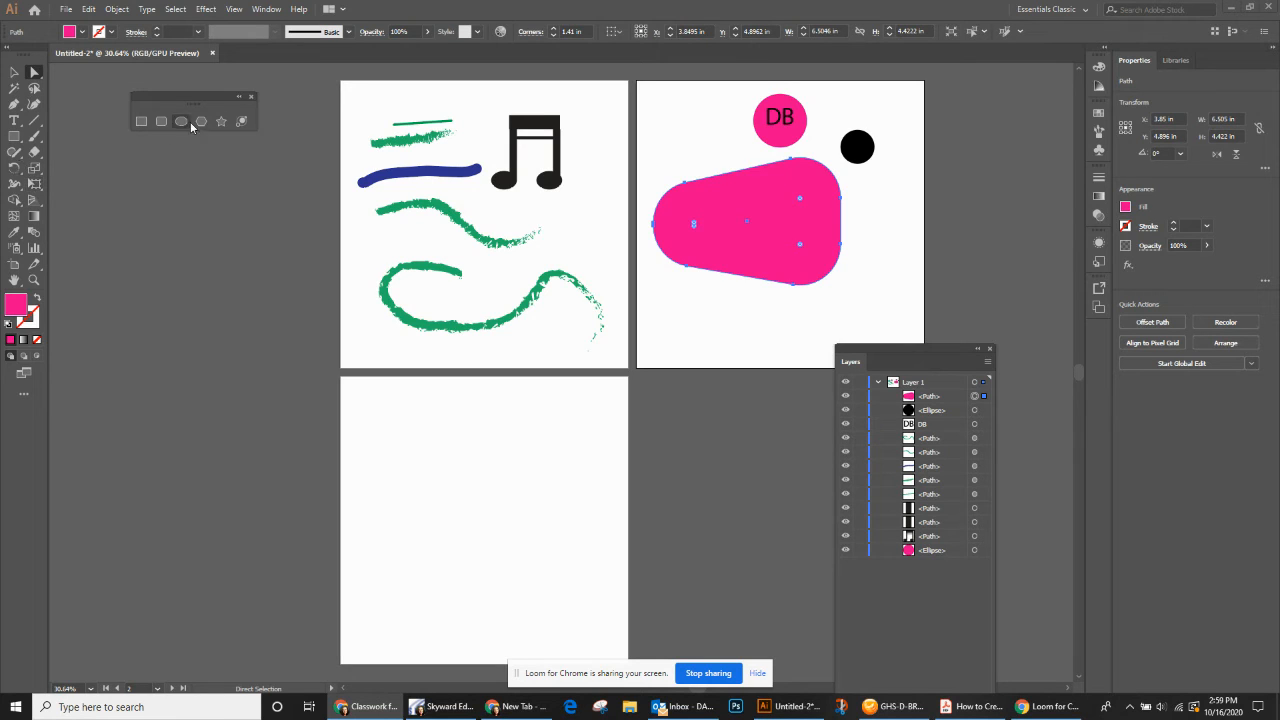
# - Draw a pink five-pointed star about 1.66 by 1.73 in near the upper left corner of the third artboard
pyautogui.click(221, 122)
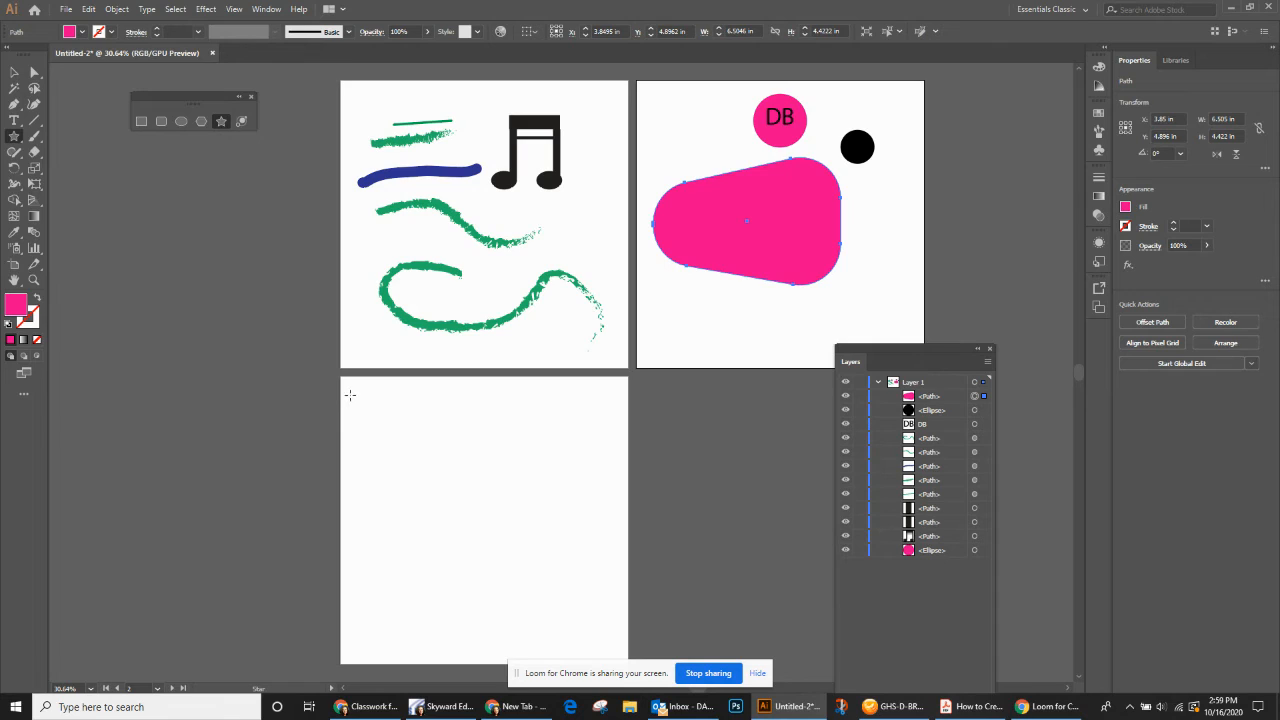
pyautogui.moveTo(350, 395); pyautogui.dragTo(369, 410)
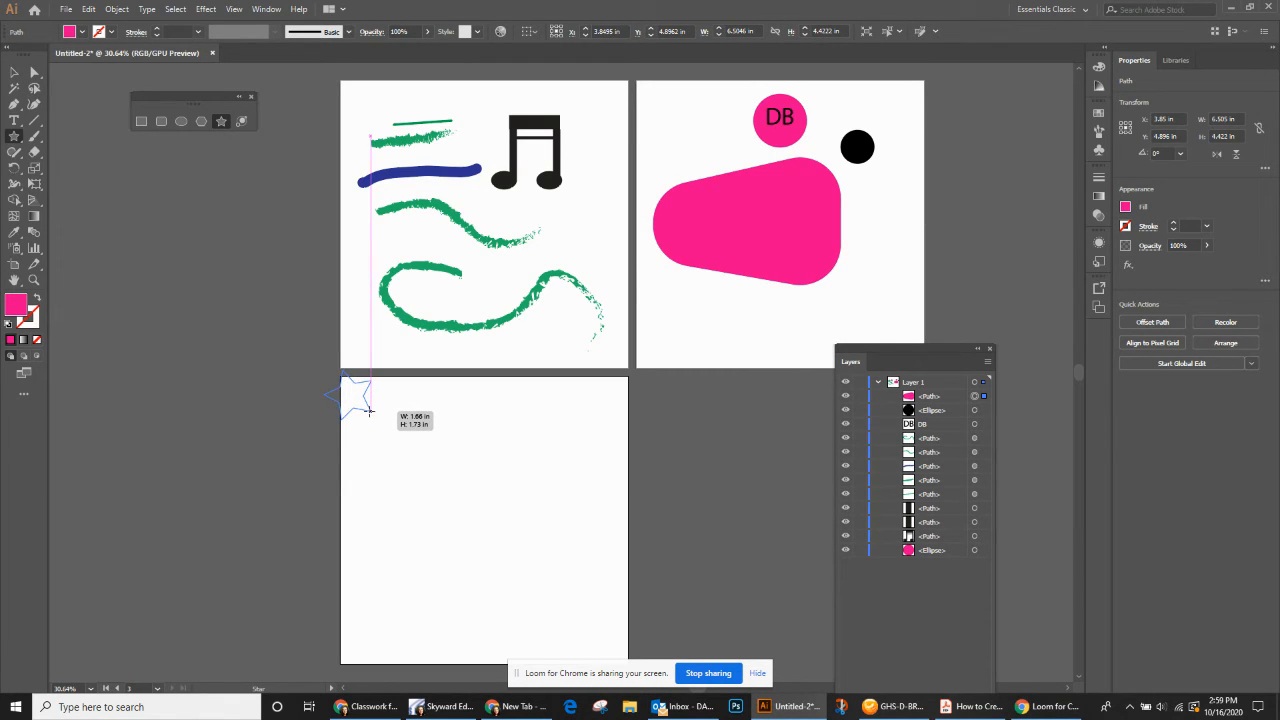
pyautogui.moveTo(370, 410); pyautogui.dragTo(383, 415)
pyautogui.click(14, 72)
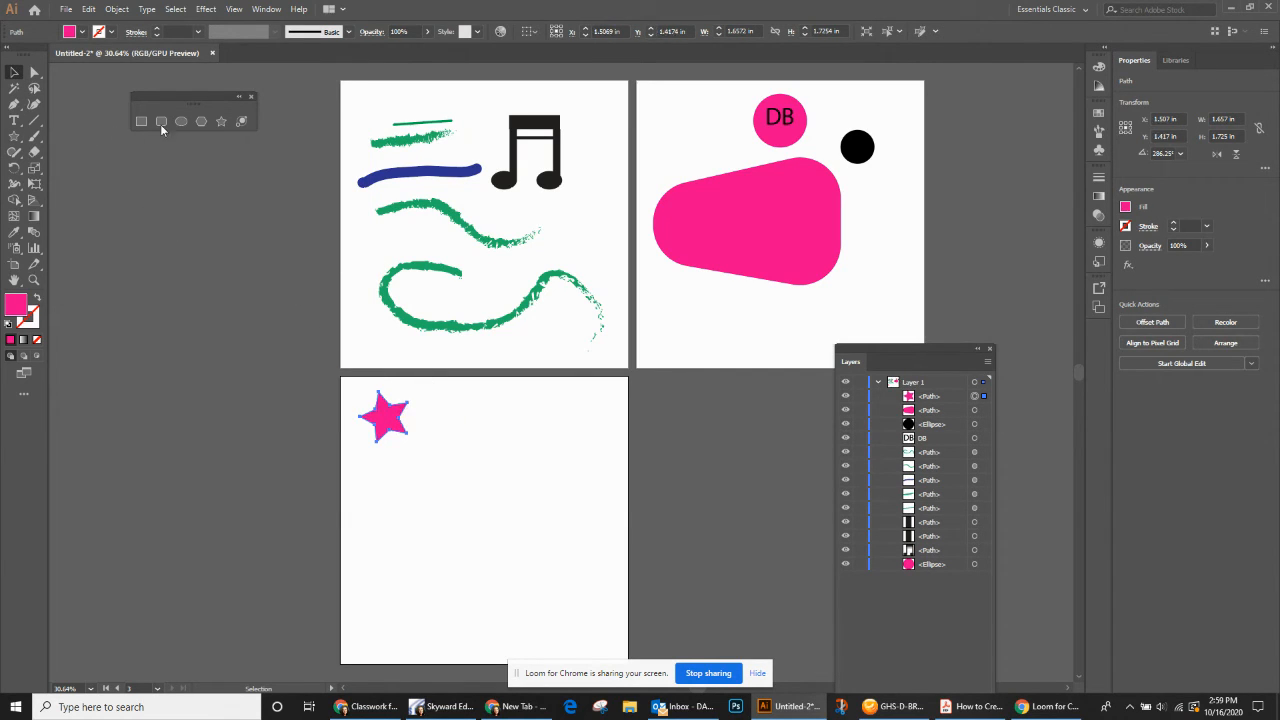
# - Draw a three-point star as a triangle about 2.41 by 2.09 in right of the star, and move it down inside the artboard
pyautogui.click(221, 121)
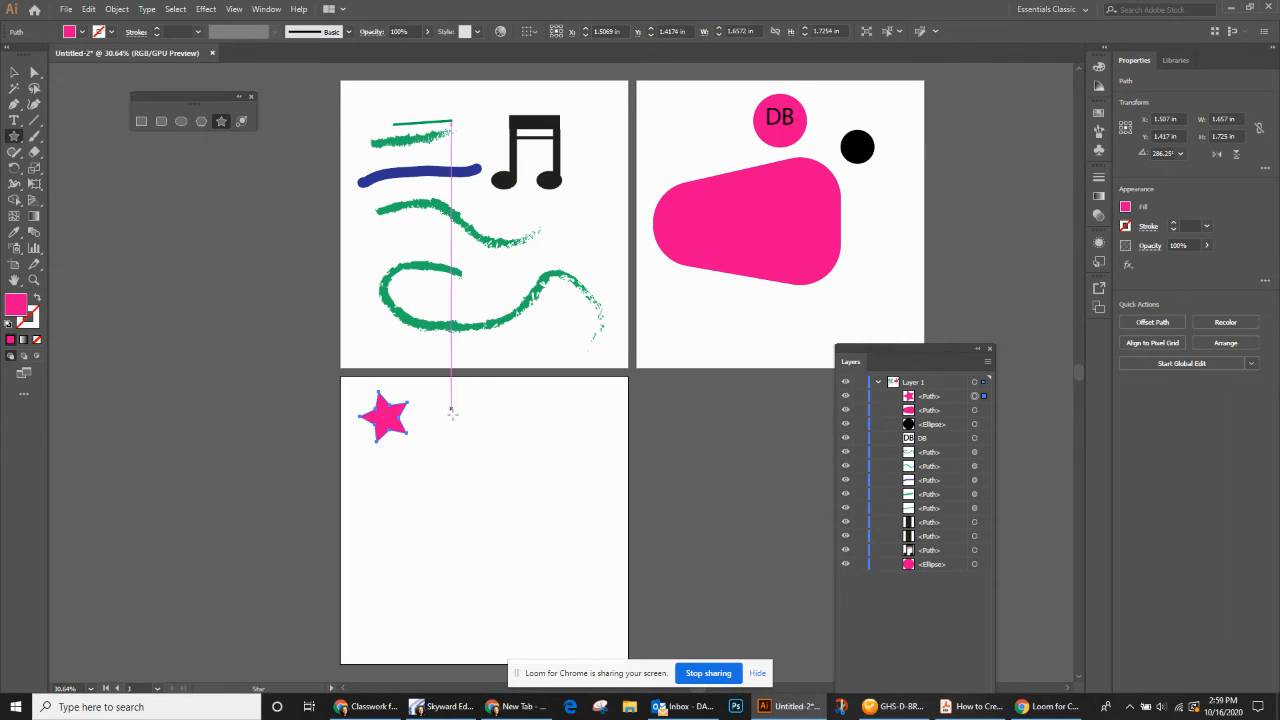
pyautogui.moveTo(451, 410); pyautogui.dragTo(480, 432)
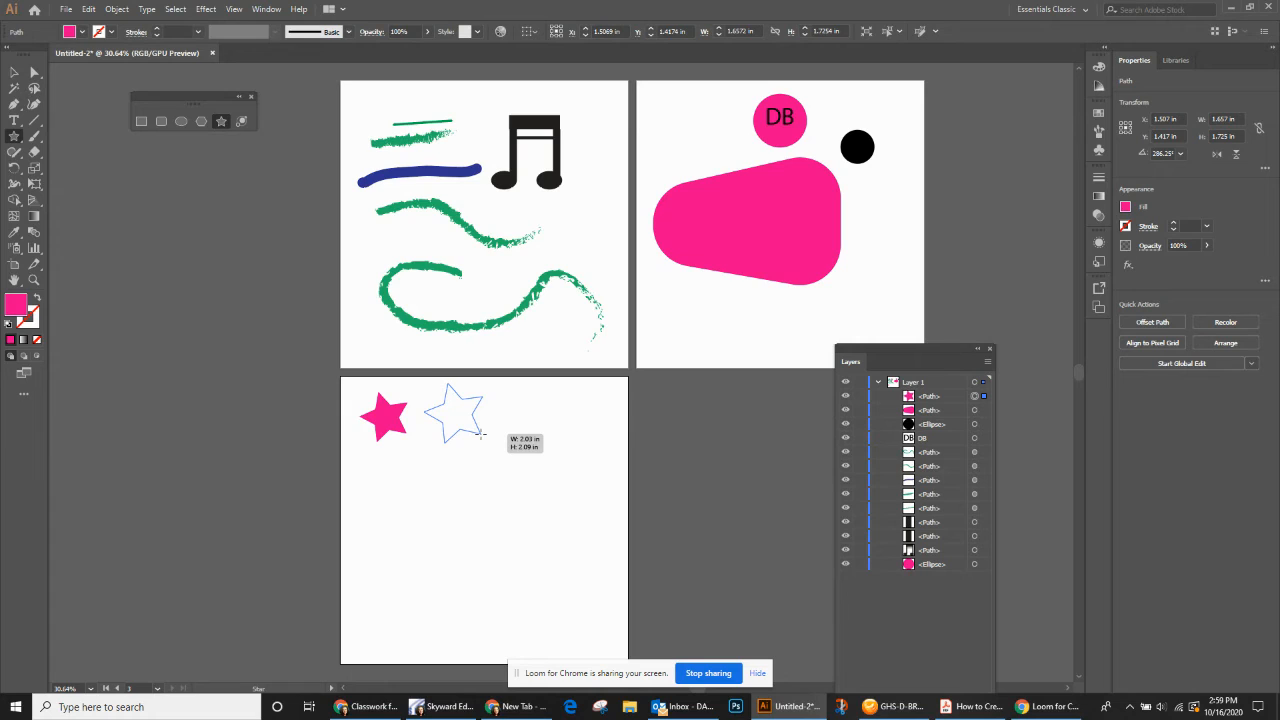
pyautogui.press('Up')
pyautogui.moveTo(480, 432); pyautogui.dragTo(489, 433)
pyautogui.press('Up')
pyautogui.press('Up')
pyautogui.press('Up')
pyautogui.press('Up')
pyautogui.press('Down')
pyautogui.press('Down')
pyautogui.press('Down')
pyautogui.press('Down')
pyautogui.press('Down')
pyautogui.press('Down')
pyautogui.press('Down')
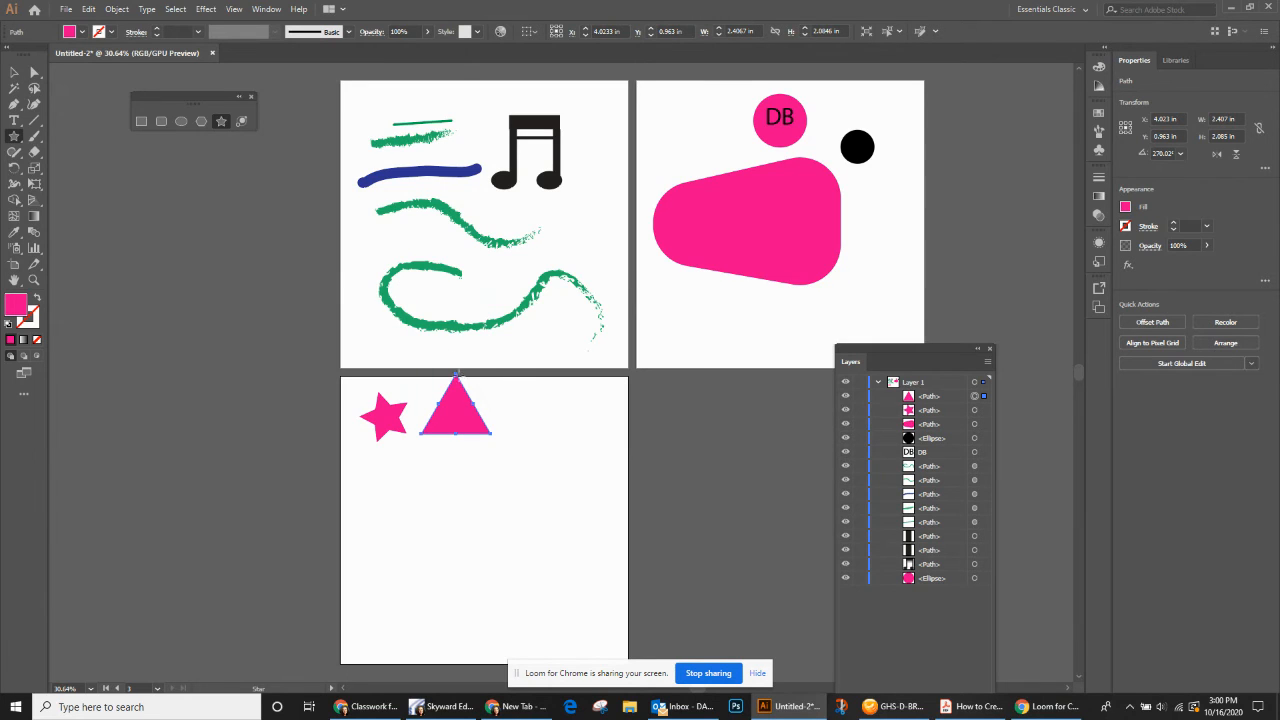
pyautogui.click(14, 72)
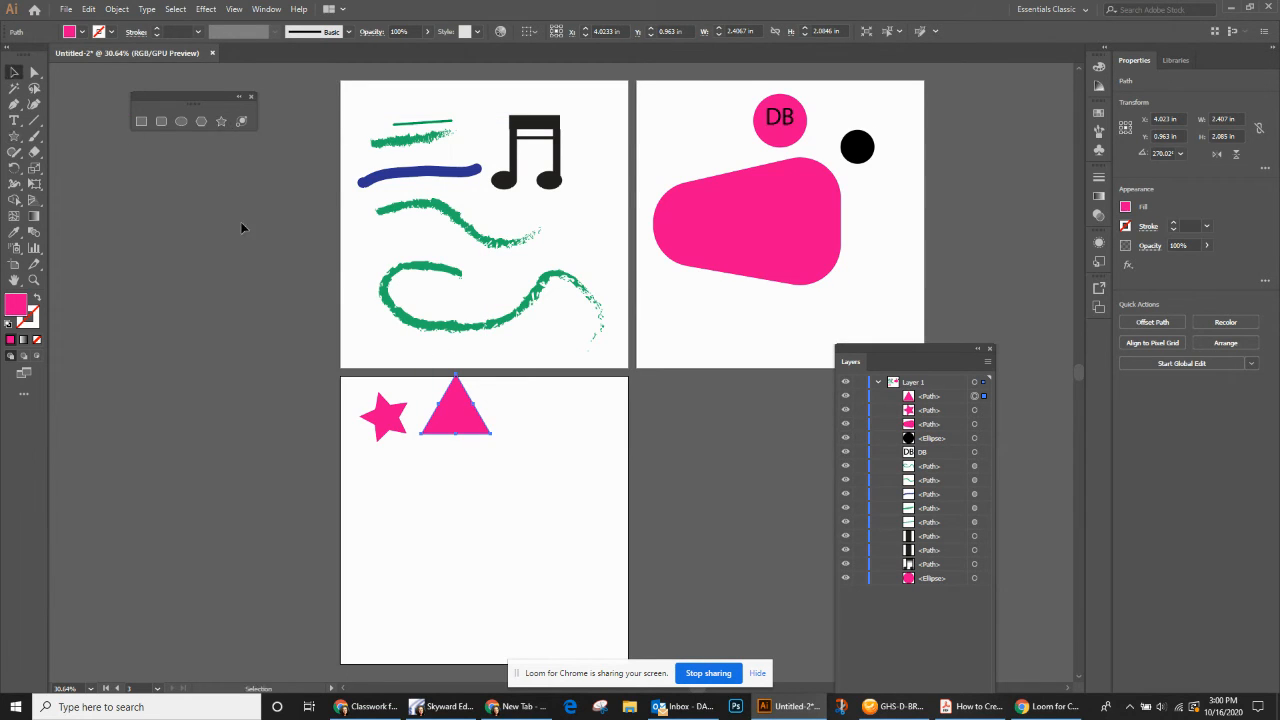
pyautogui.moveTo(459, 426); pyautogui.dragTo(456, 441)
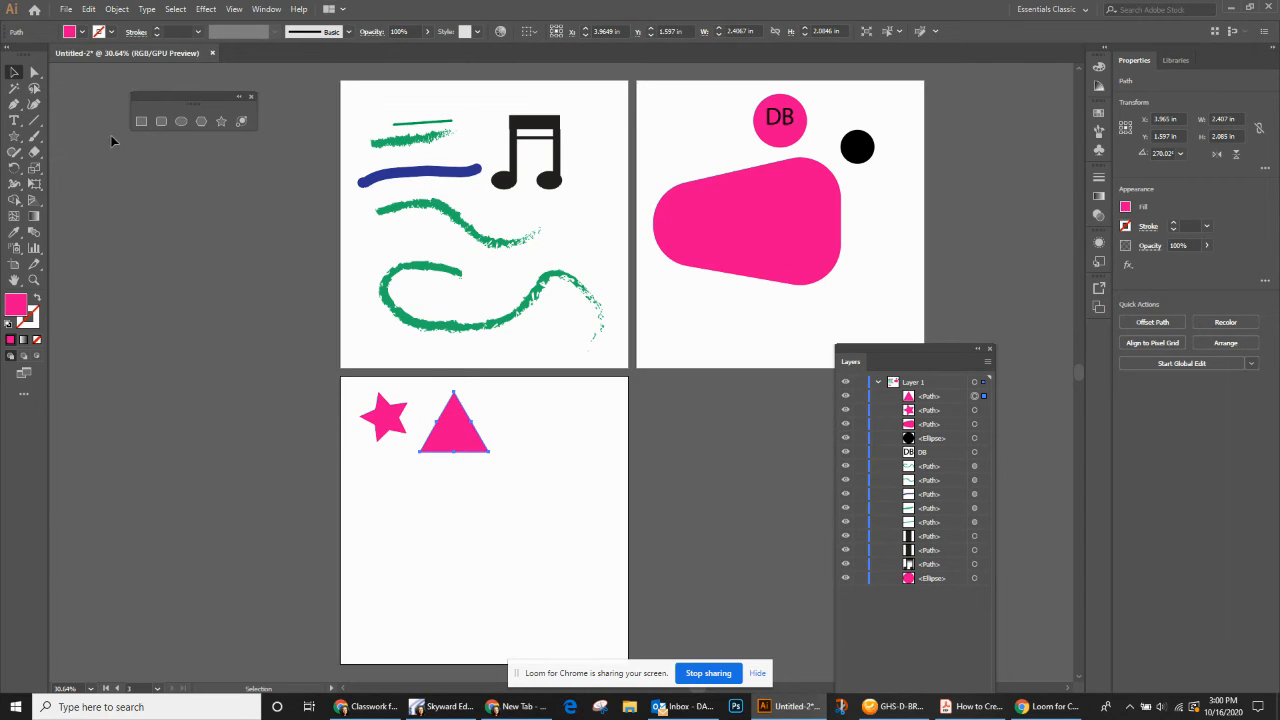
# - Draw a pink rectangle about 2.15 by 1.79 in right of the triangle and delete its upper-left anchor point with the Pen tool
pyautogui.click(143, 122)
pyautogui.moveTo(523, 401); pyautogui.dragTo(585, 453)
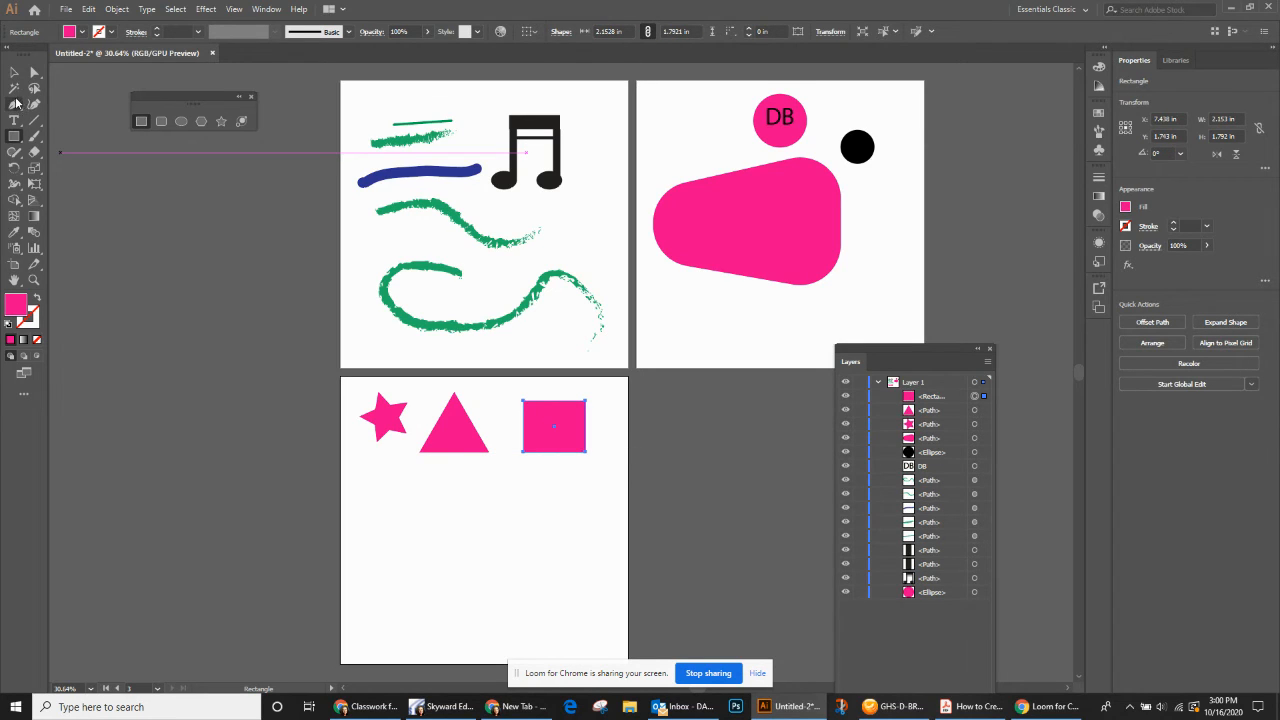
pyautogui.click(15, 104)
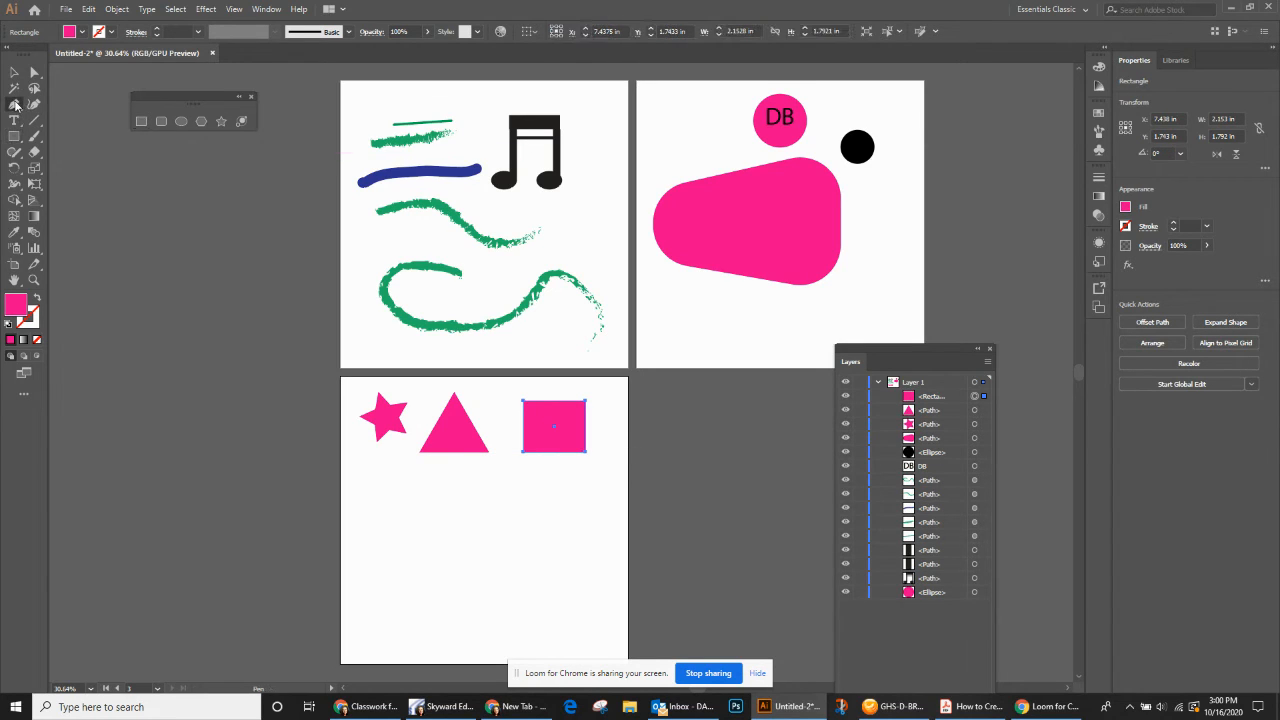
pyautogui.click(524, 401)
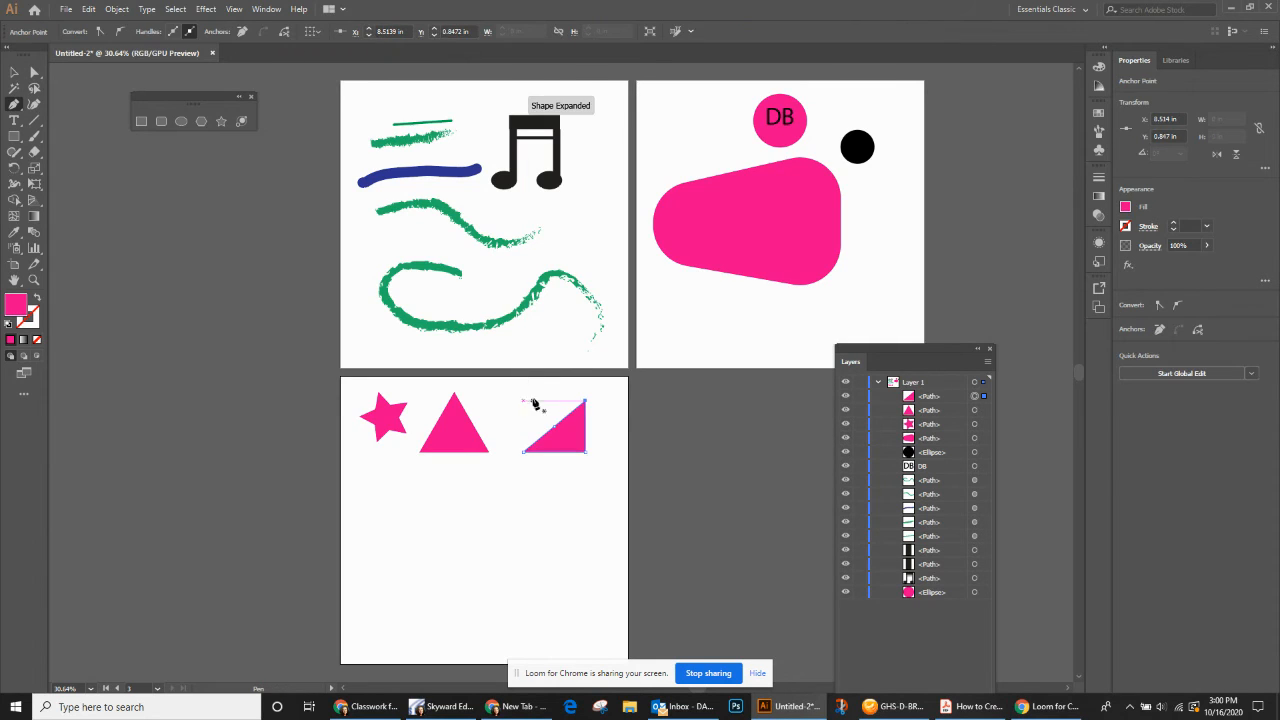
pyautogui.press('a')
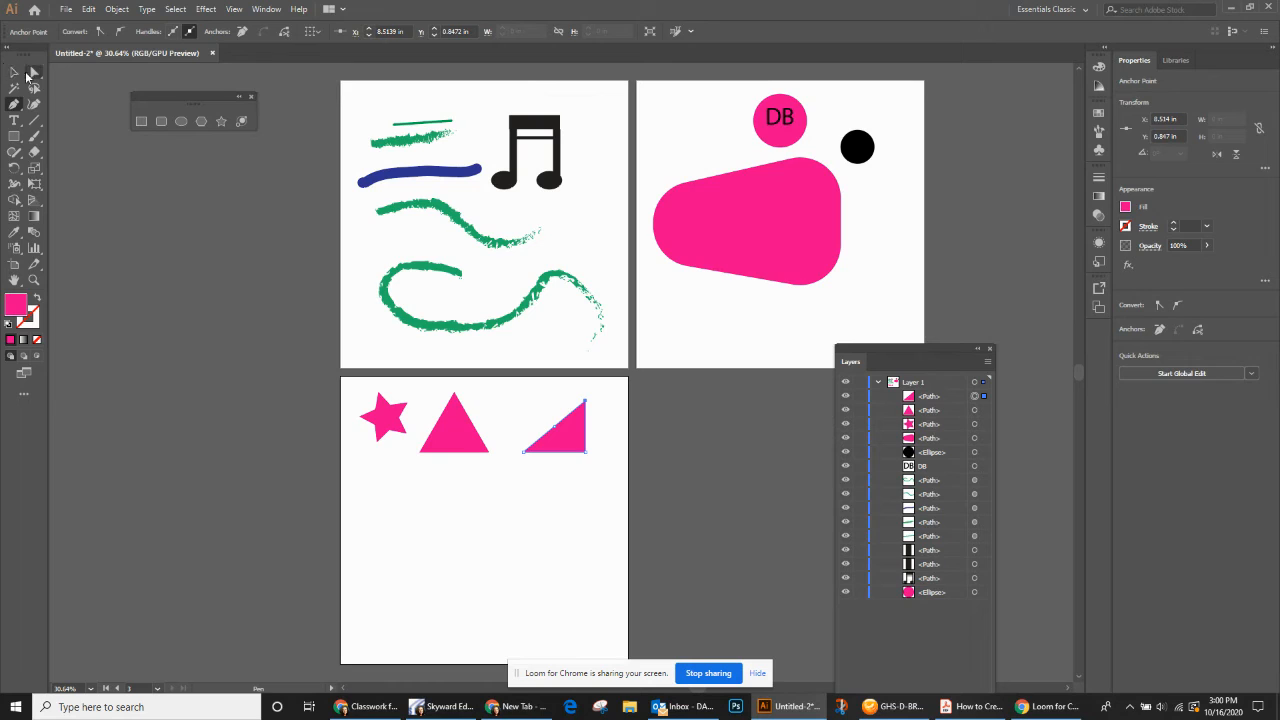
# - Move the right triangle's top anchor point inward over the middle of its base and round that corner by 0.47 in
pyautogui.click(590, 410)
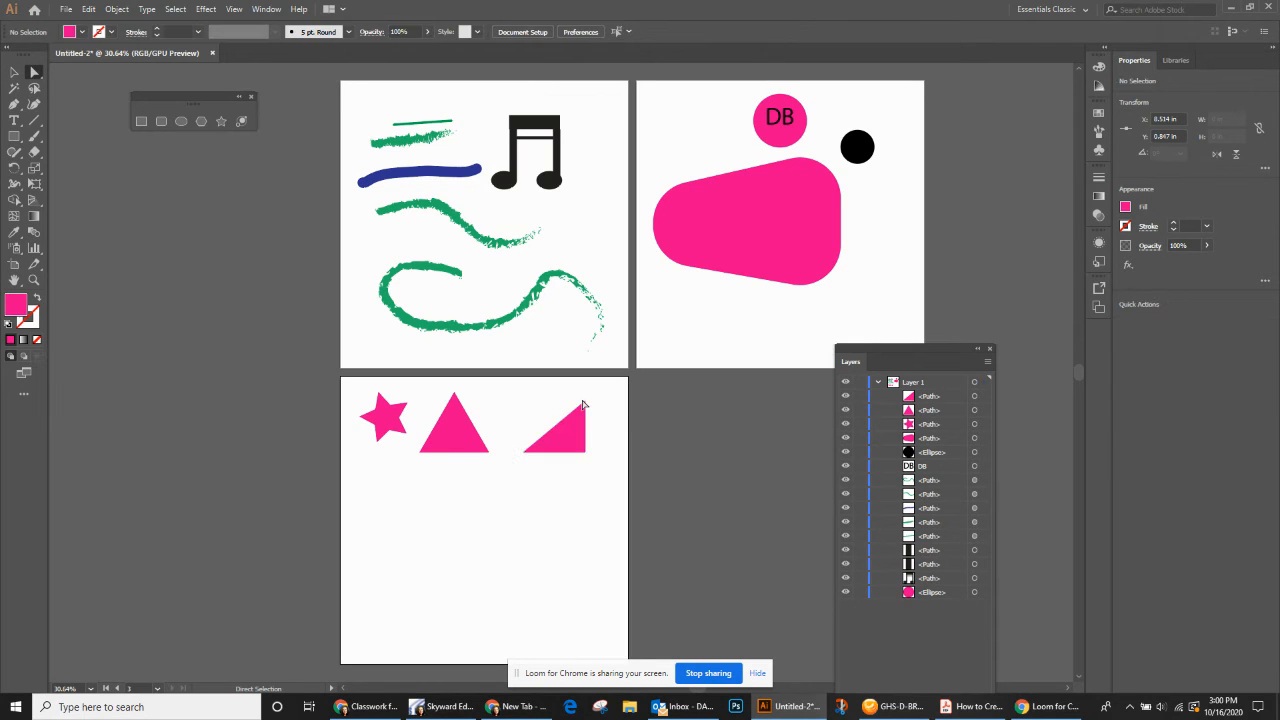
pyautogui.moveTo(587, 404); pyautogui.dragTo(555, 396)
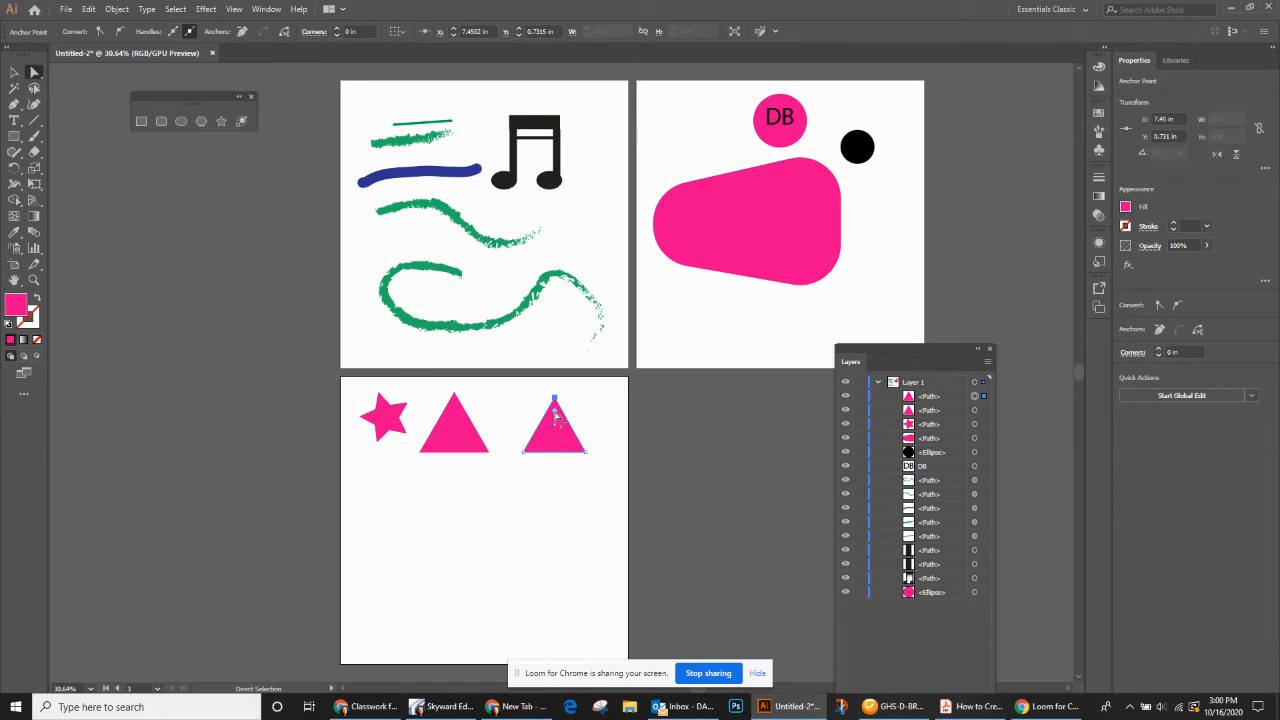
pyautogui.moveTo(556, 416); pyautogui.dragTo(557, 430)
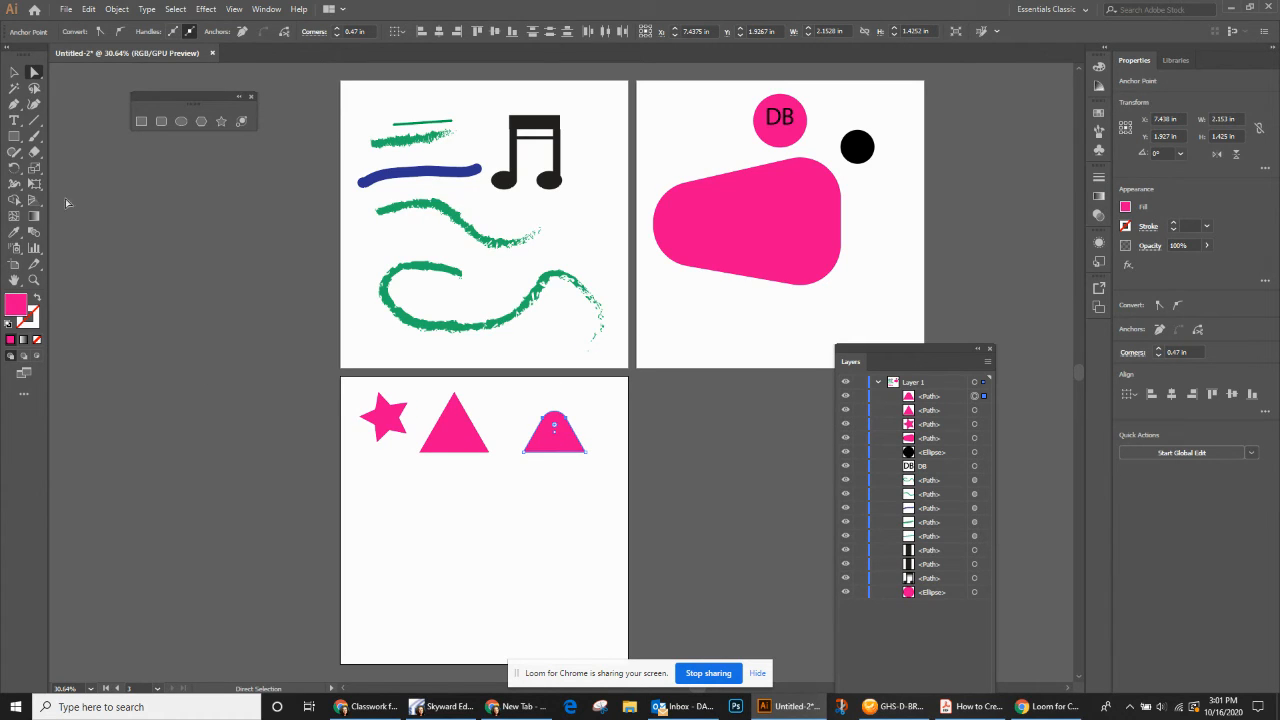
# - Fill the triangle beside the star with light blue and move it onto the rounded trapezoid on the second artboard
pyautogui.click(455, 422)
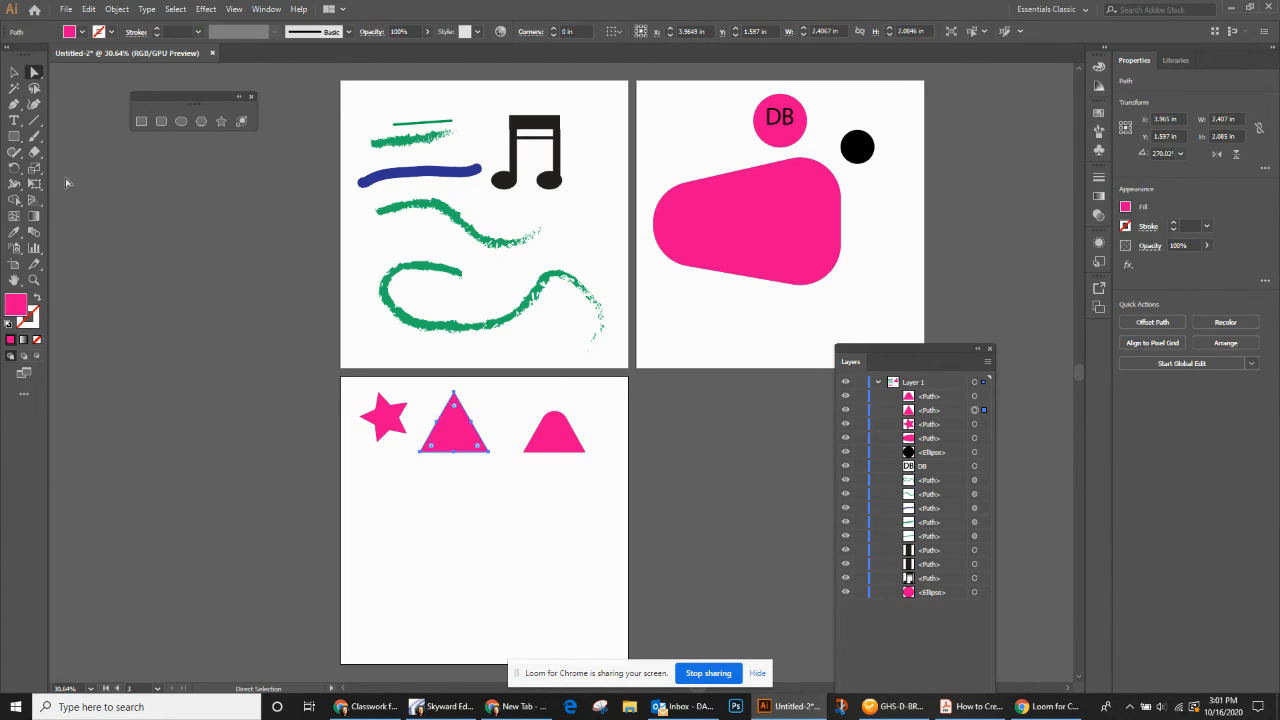
pyautogui.click(80, 33)
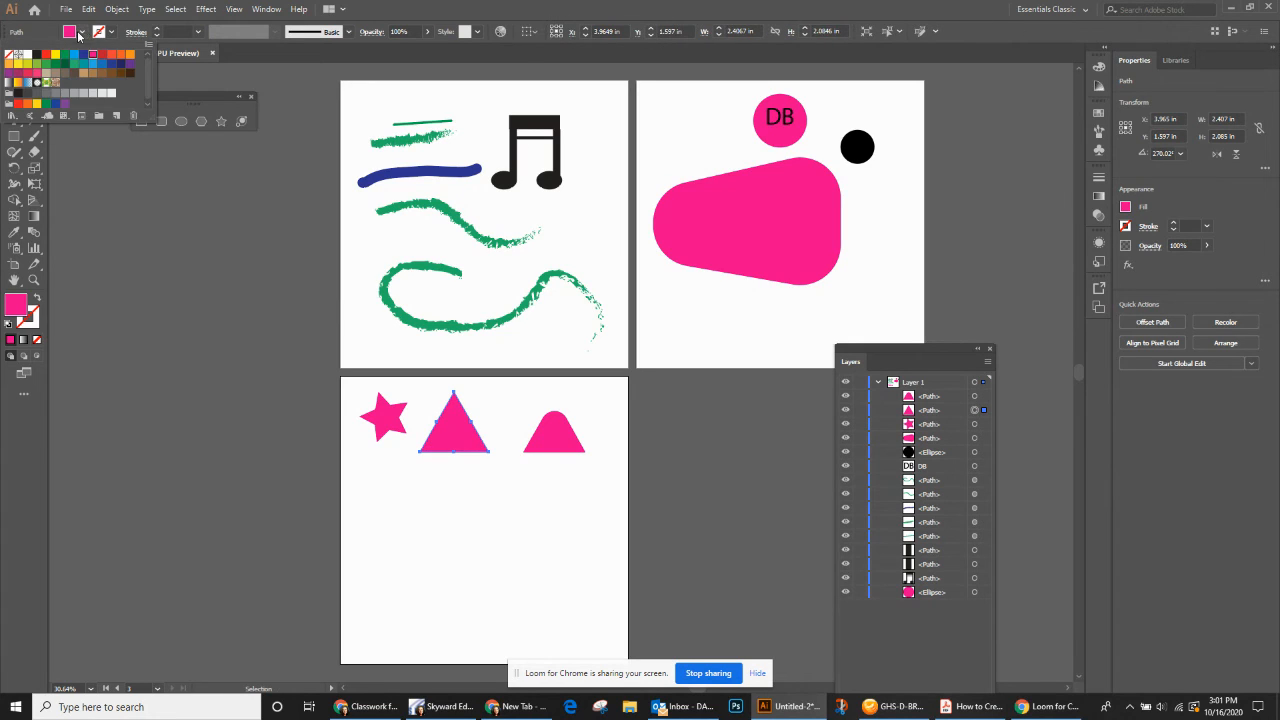
pyautogui.click(75, 56)
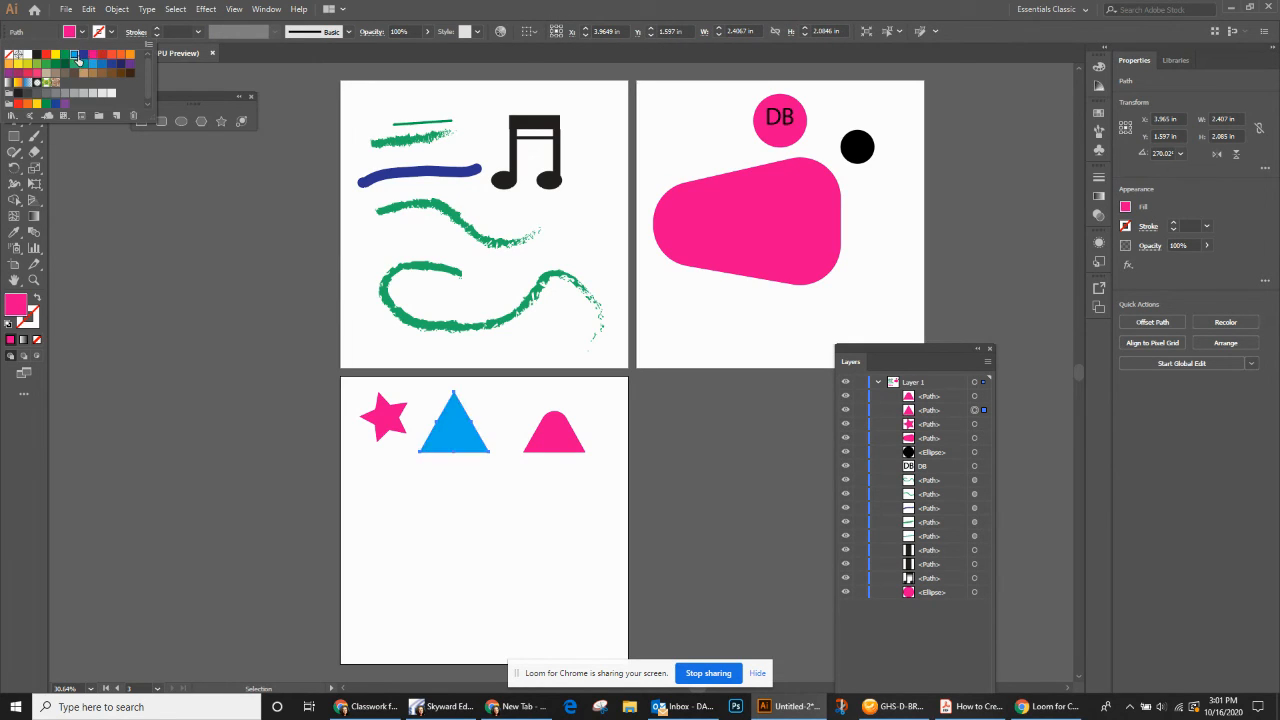
pyautogui.click(459, 427)
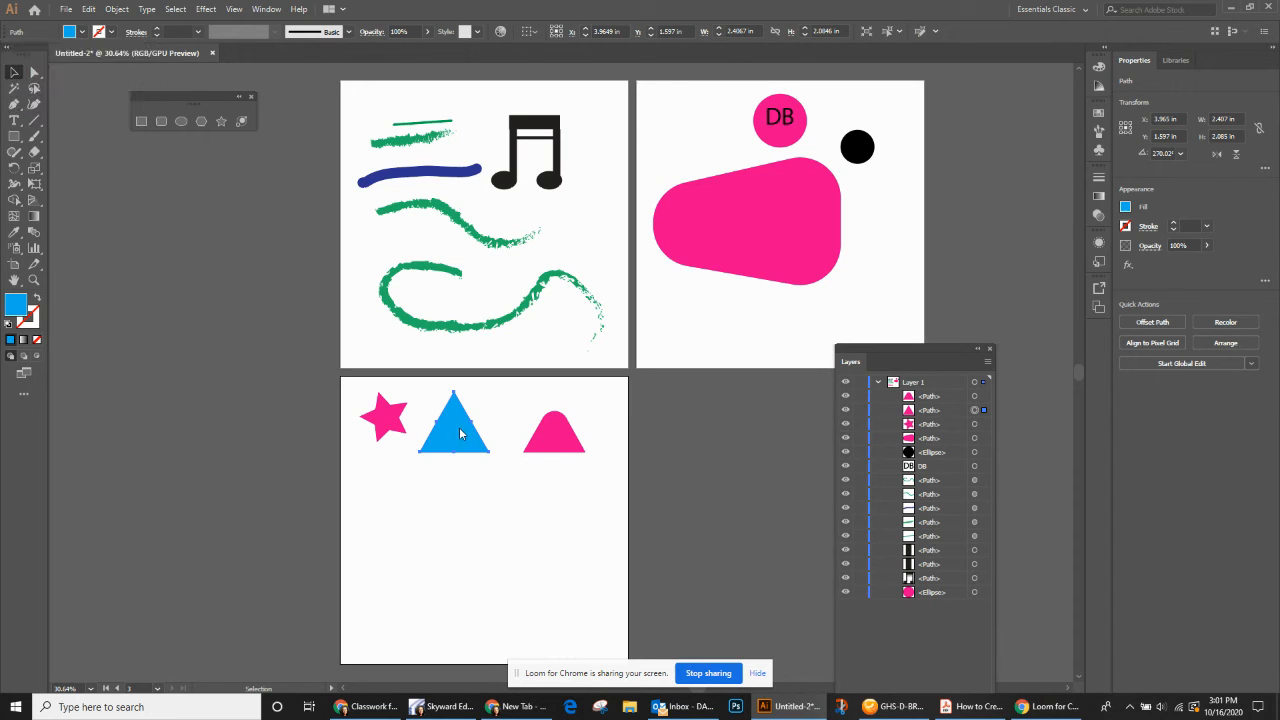
pyautogui.moveTo(459, 427); pyautogui.dragTo(762, 218)
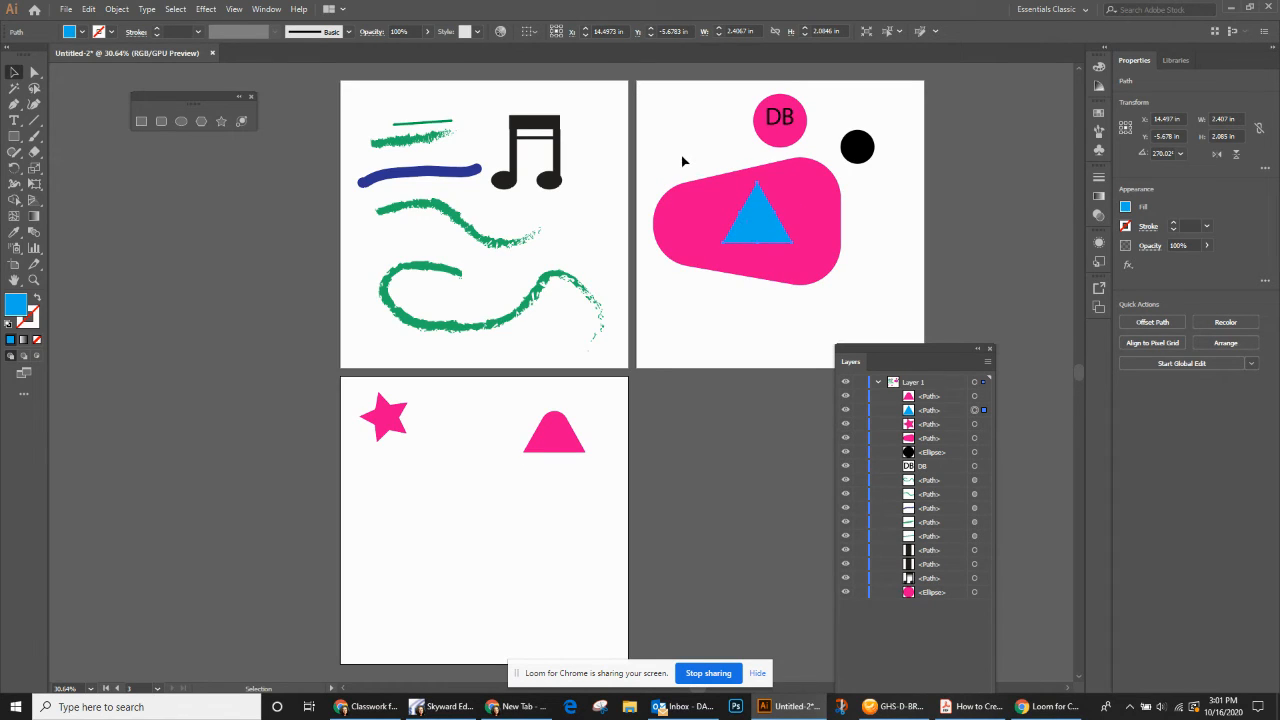
# - Select the shapes on the second artboard and cut the blue triangle out of the rounded trapezoid with the Shape Builder tool
pyautogui.moveTo(645, 148); pyautogui.dragTo(847, 302)
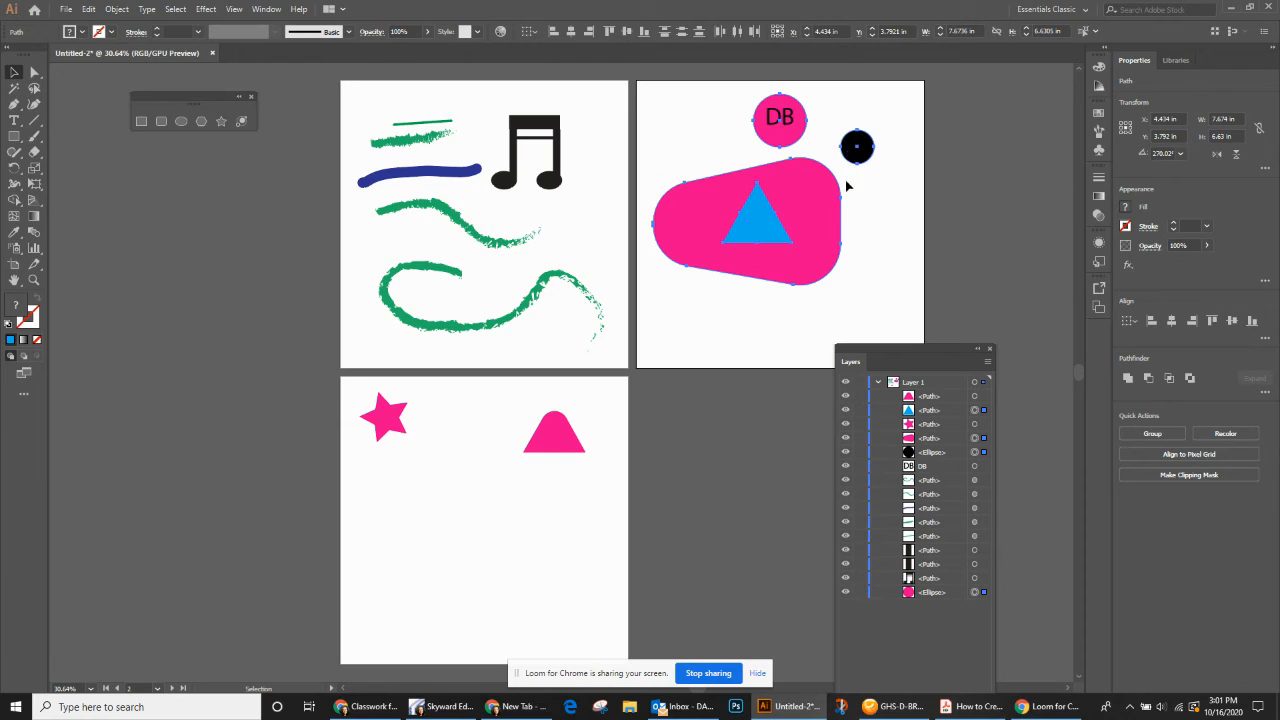
pyautogui.click(13, 201)
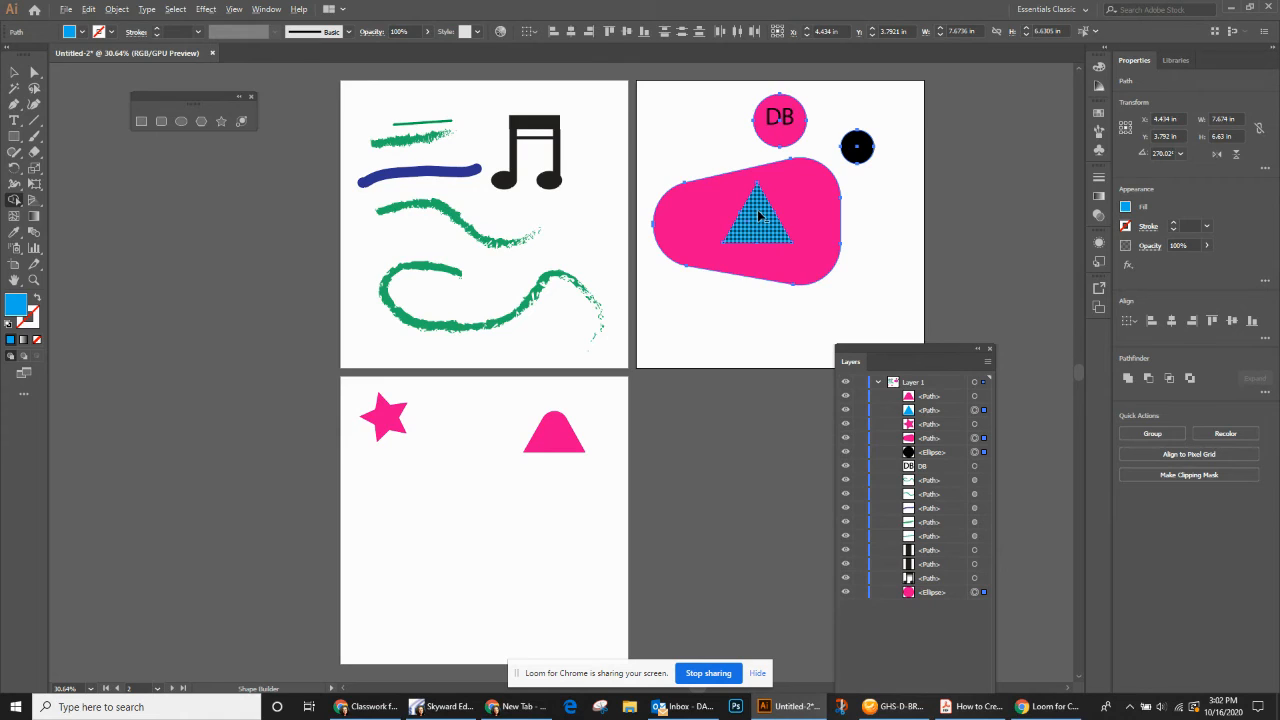
pyautogui.keyDown('alt'); pyautogui.click(759, 215); pyautogui.keyUp('alt')
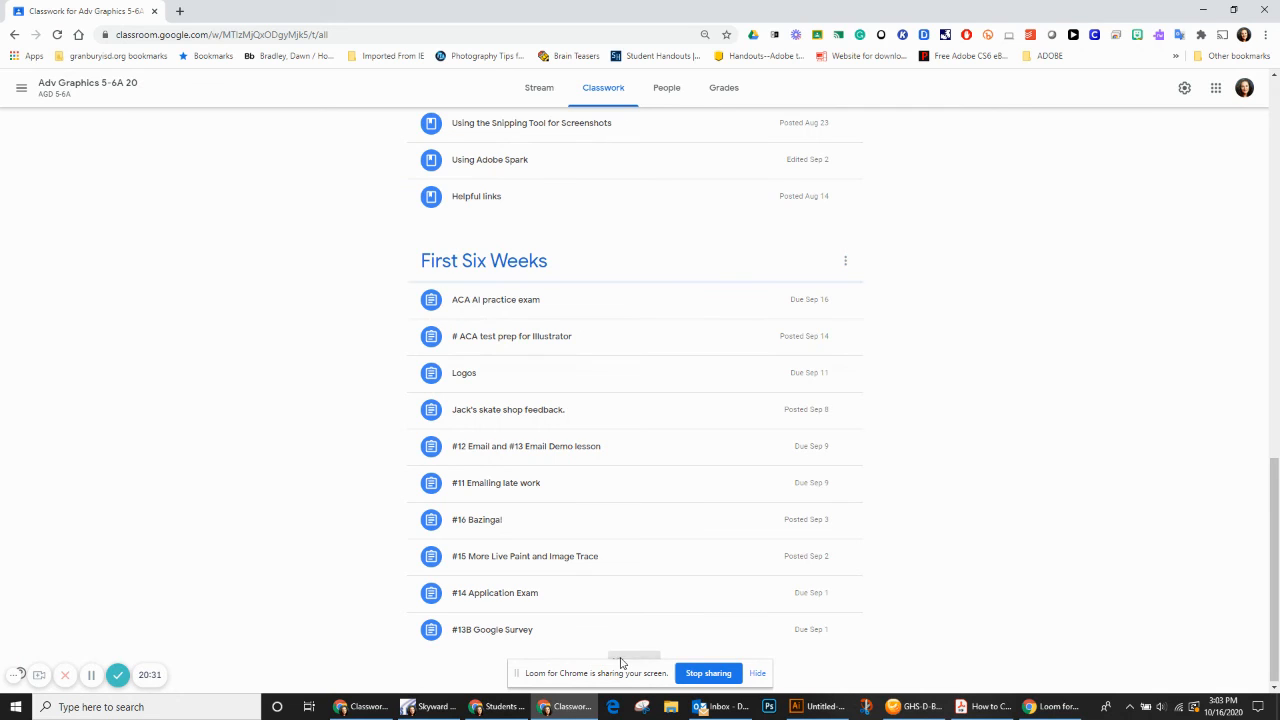
# - View sample.png from the #7 Illustrator Guided Demo 1 assignment in Google Classroom and return to Illustrator
pyautogui.scroll(-4, 622, 661)
pyautogui.scroll(1, 664, 610)
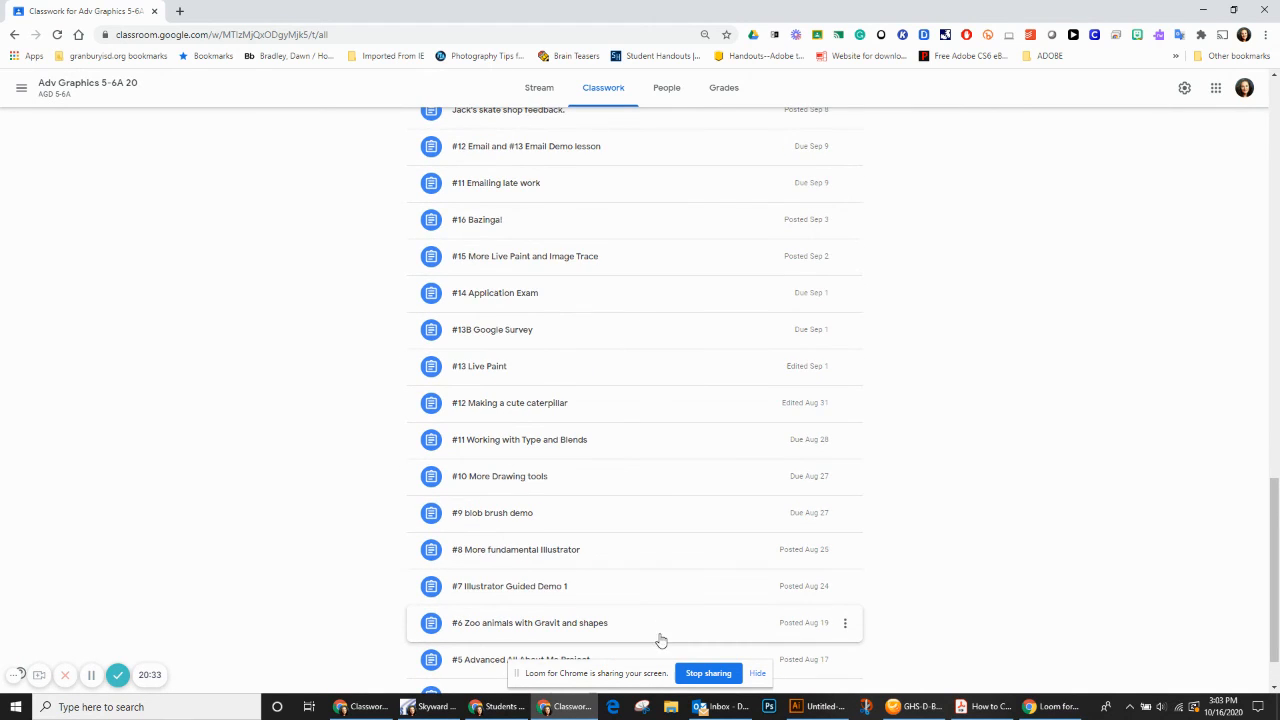
pyautogui.scroll(-1, 665, 633)
pyautogui.click(653, 518)
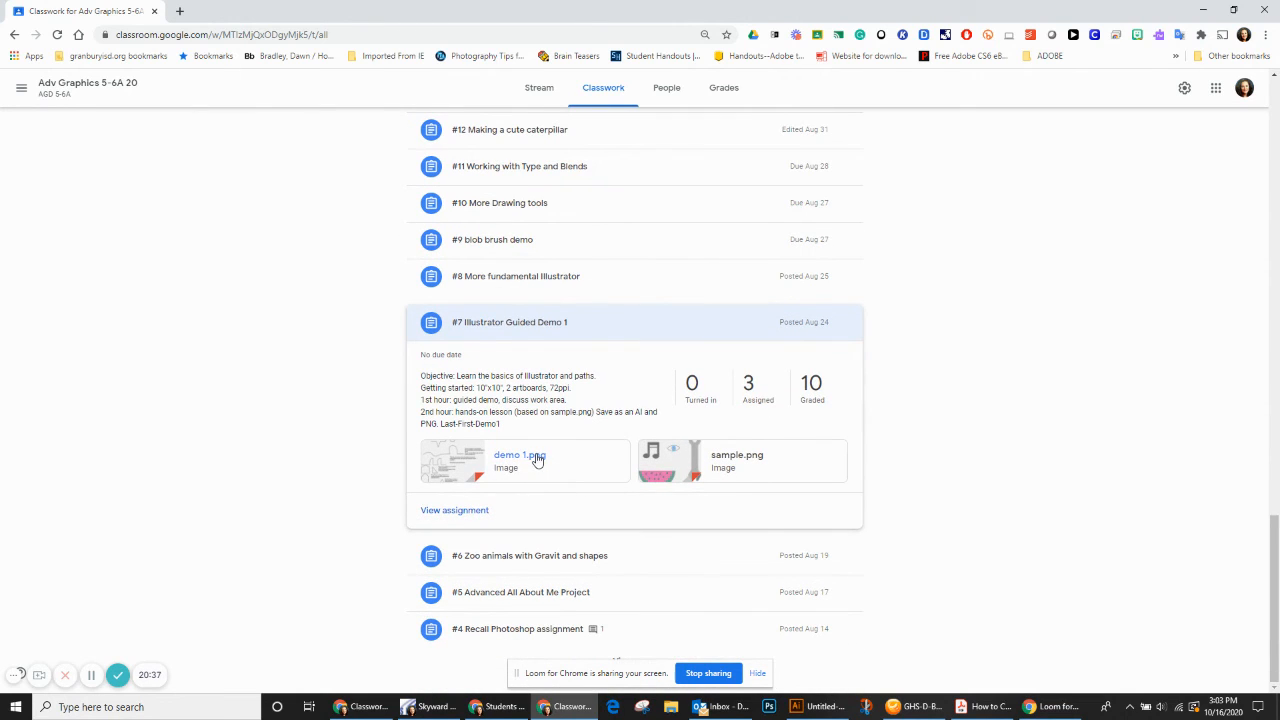
pyautogui.click(710, 455)
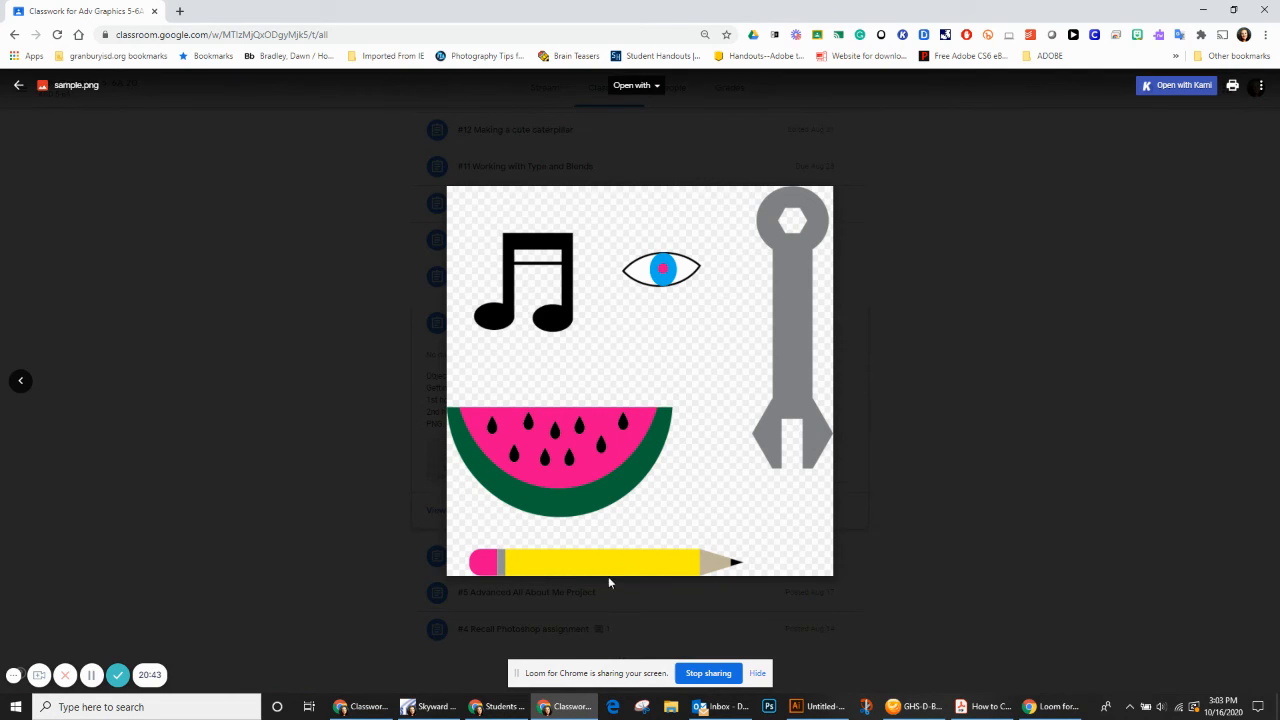
pyautogui.click(727, 707)
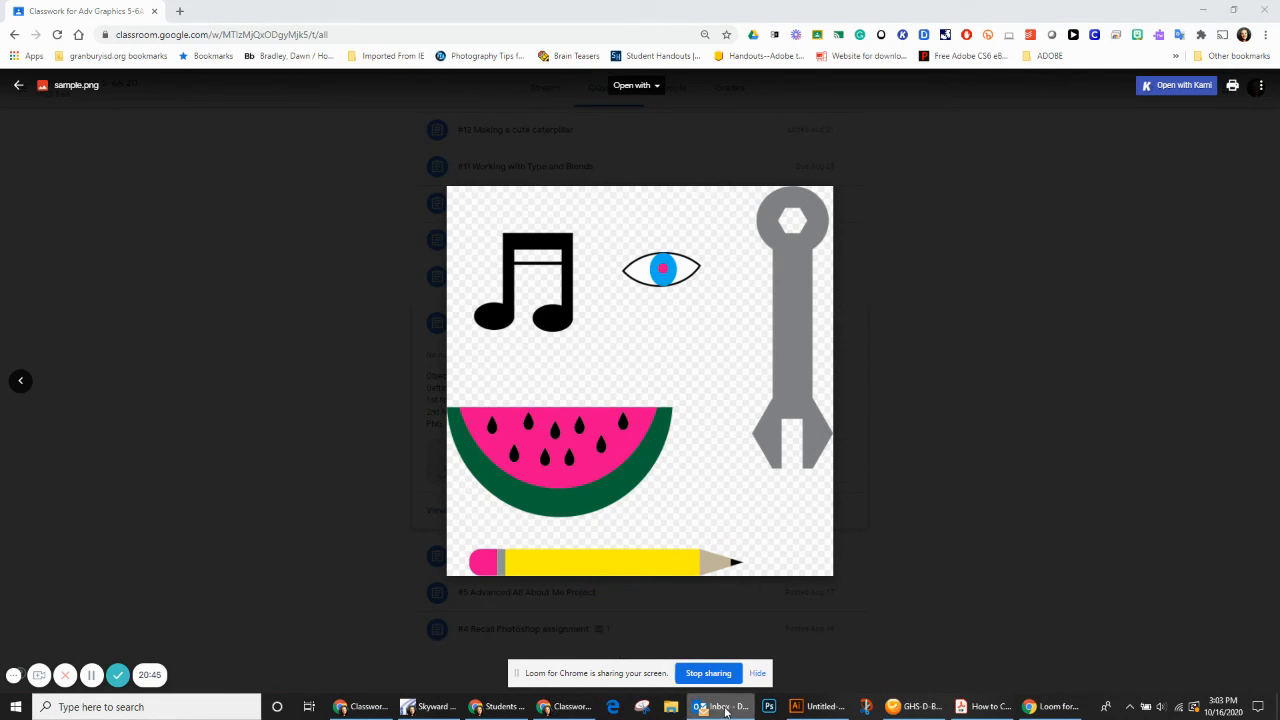
pyautogui.click(726, 712)
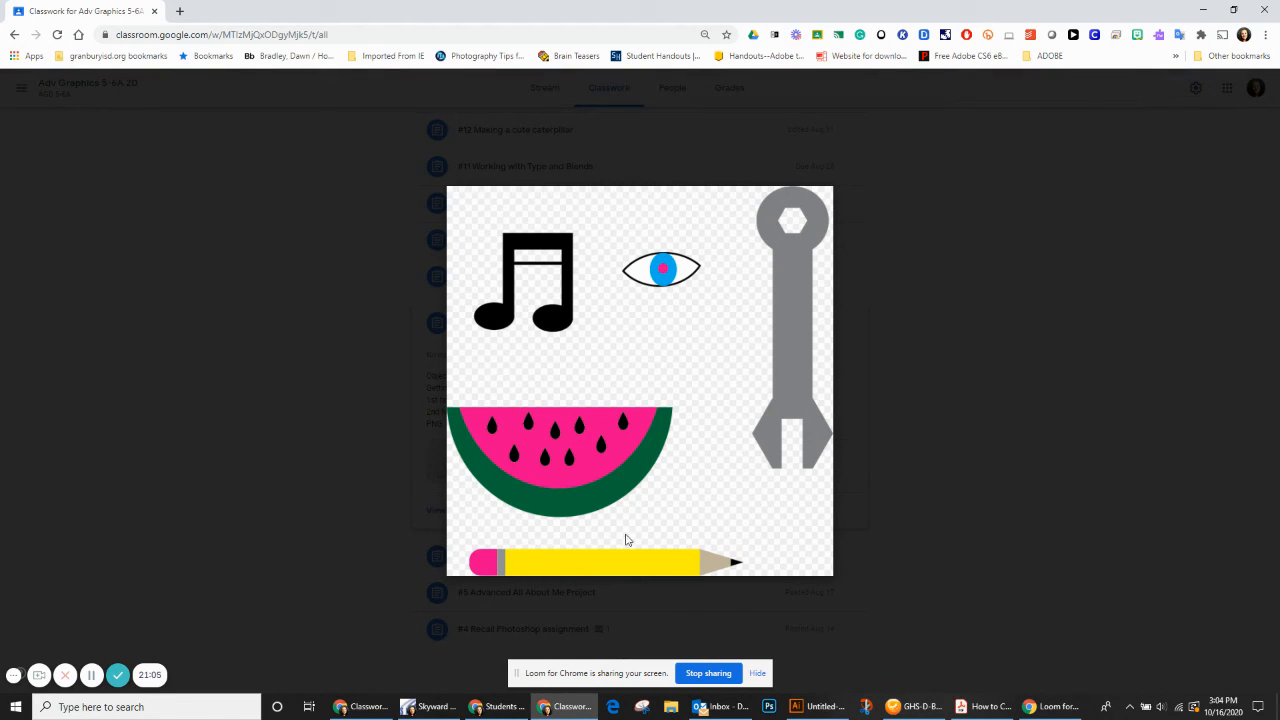
pyautogui.moveTo(818, 716)
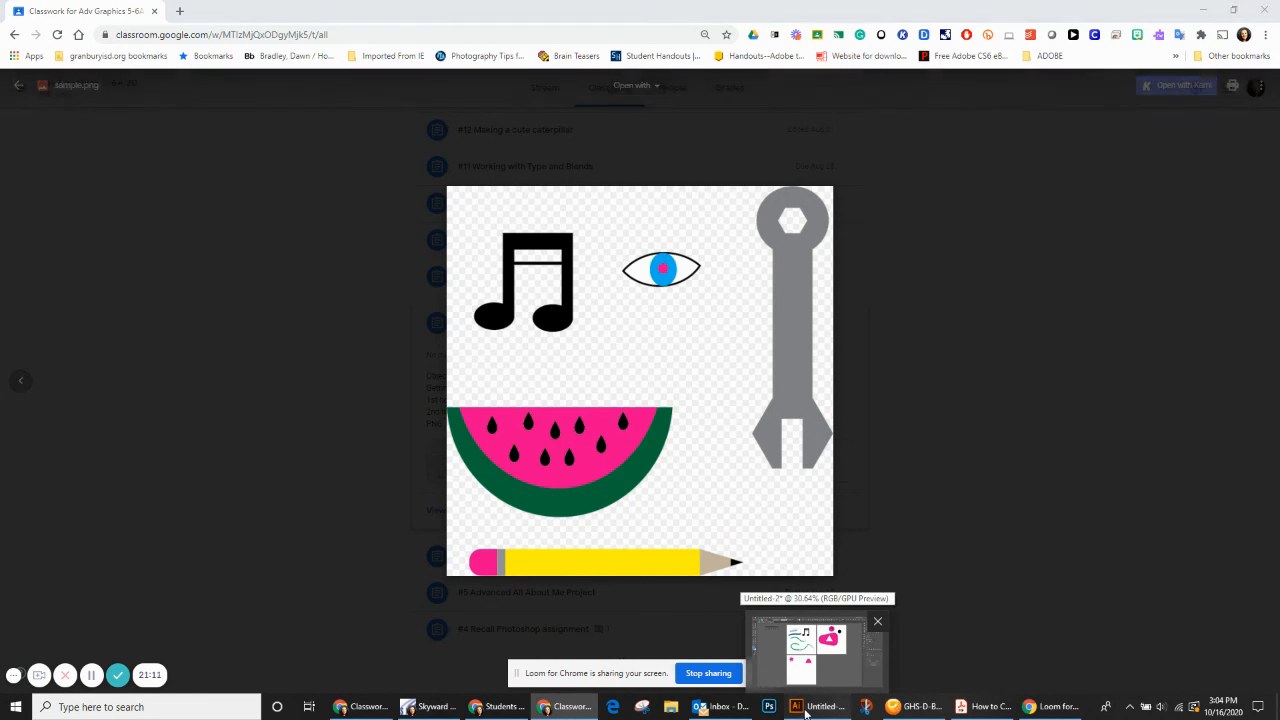
pyautogui.click(806, 694)
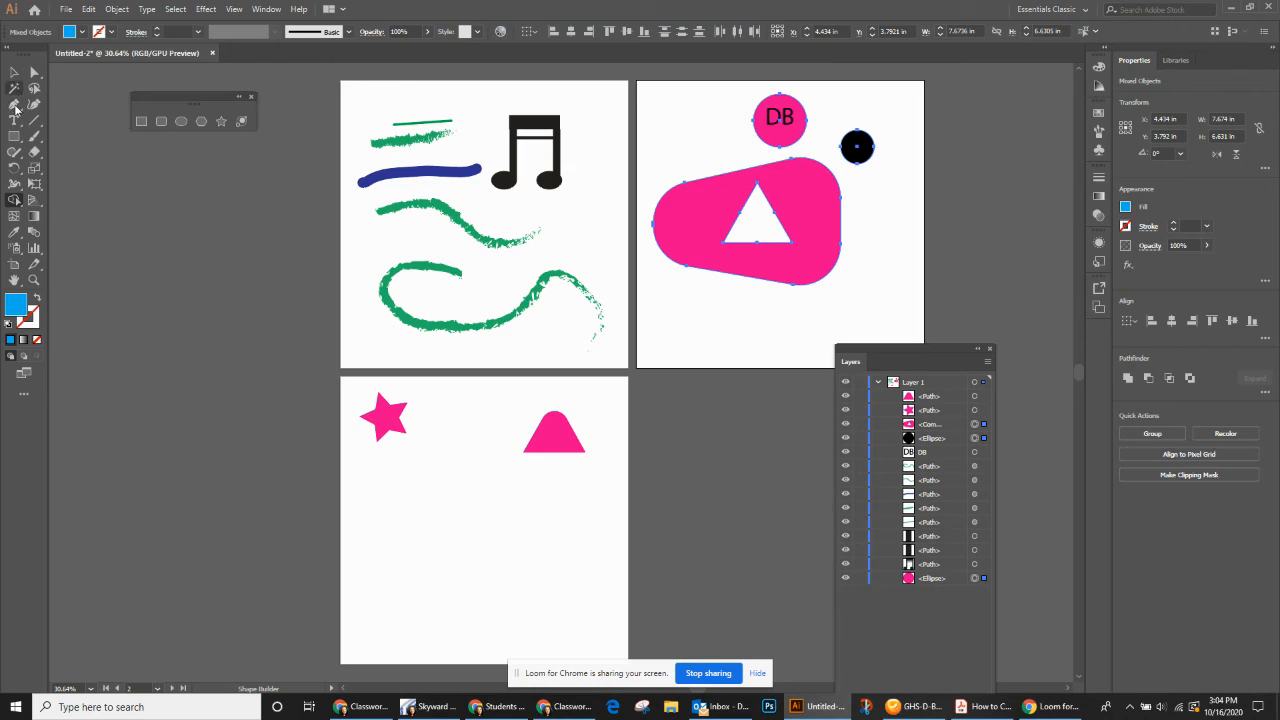
# - Remove the fill from the selected shapes and draw an unfilled ellipse about 2.61 by 2.31 in near the second artboard's upper left corner
pyautogui.click(13, 138)
pyautogui.moveTo(13, 141); pyautogui.dragTo(60, 170)
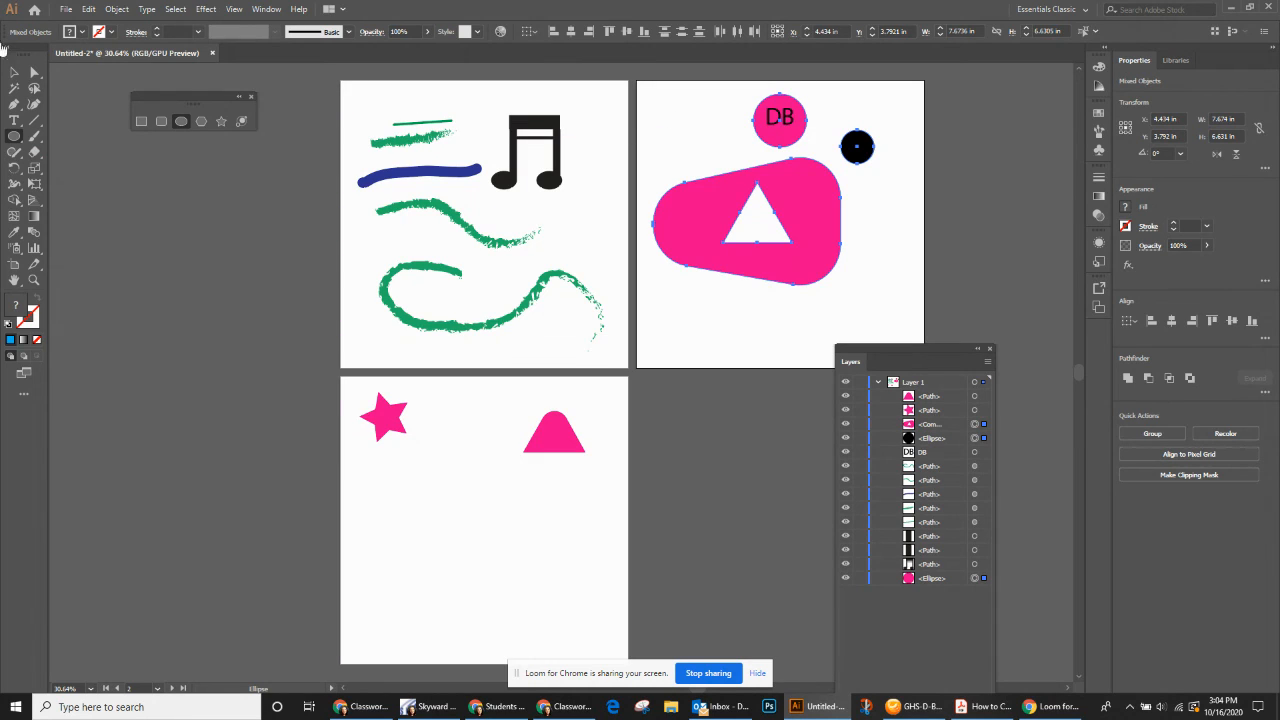
pyautogui.click(80, 32)
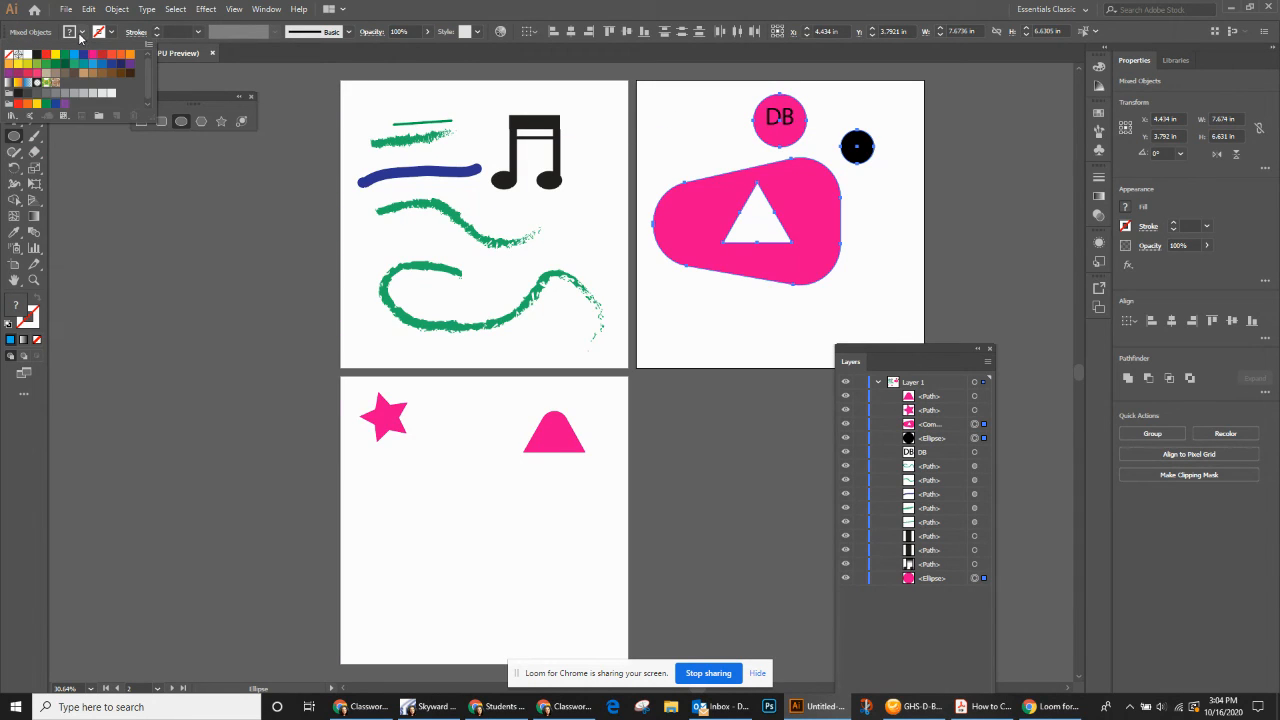
pyautogui.click(11, 56)
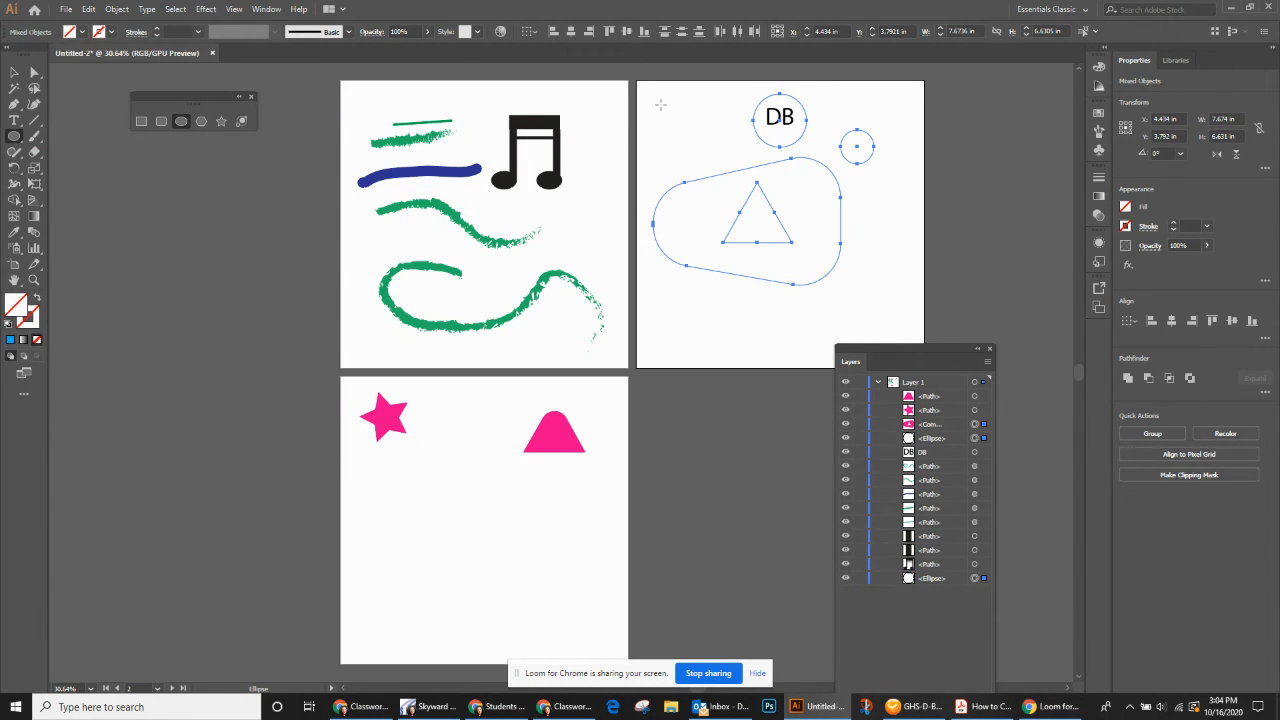
pyautogui.moveTo(660, 104); pyautogui.dragTo(736, 171)
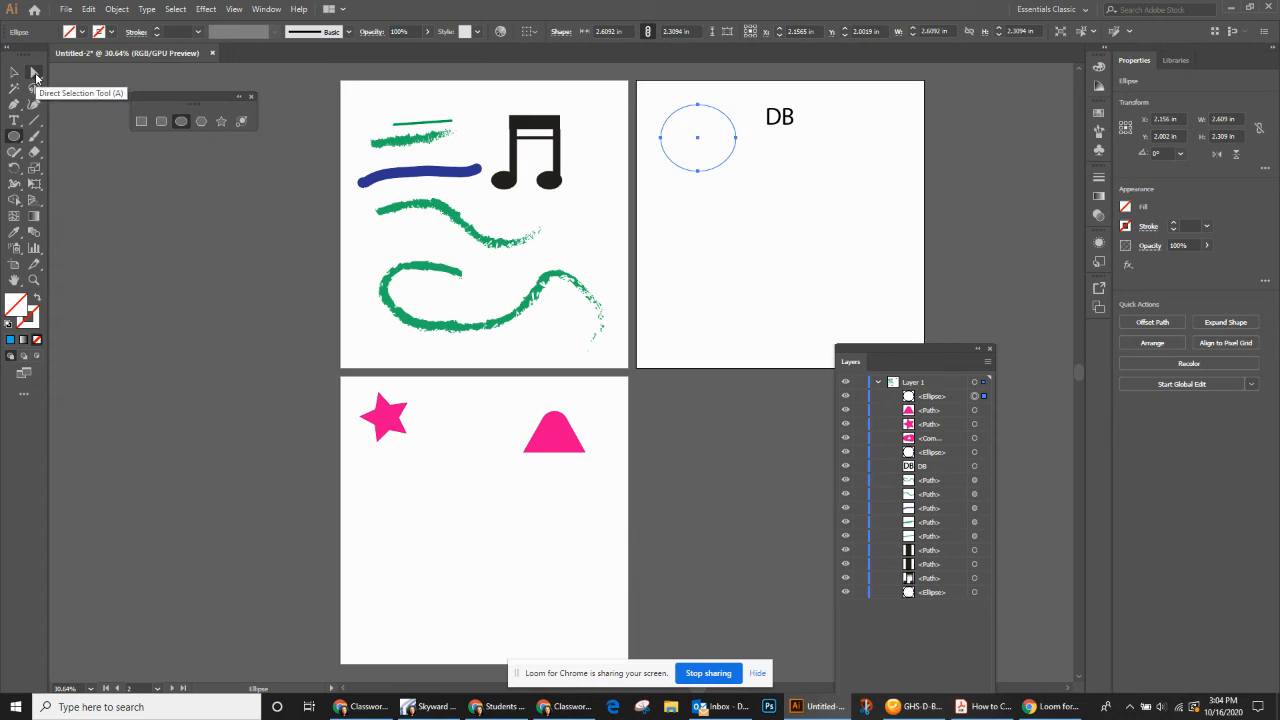
# - Try to convert the ellipse's top anchor point to a corner with the Direct Selection tool, and undo the conversion
pyautogui.click(35, 75)
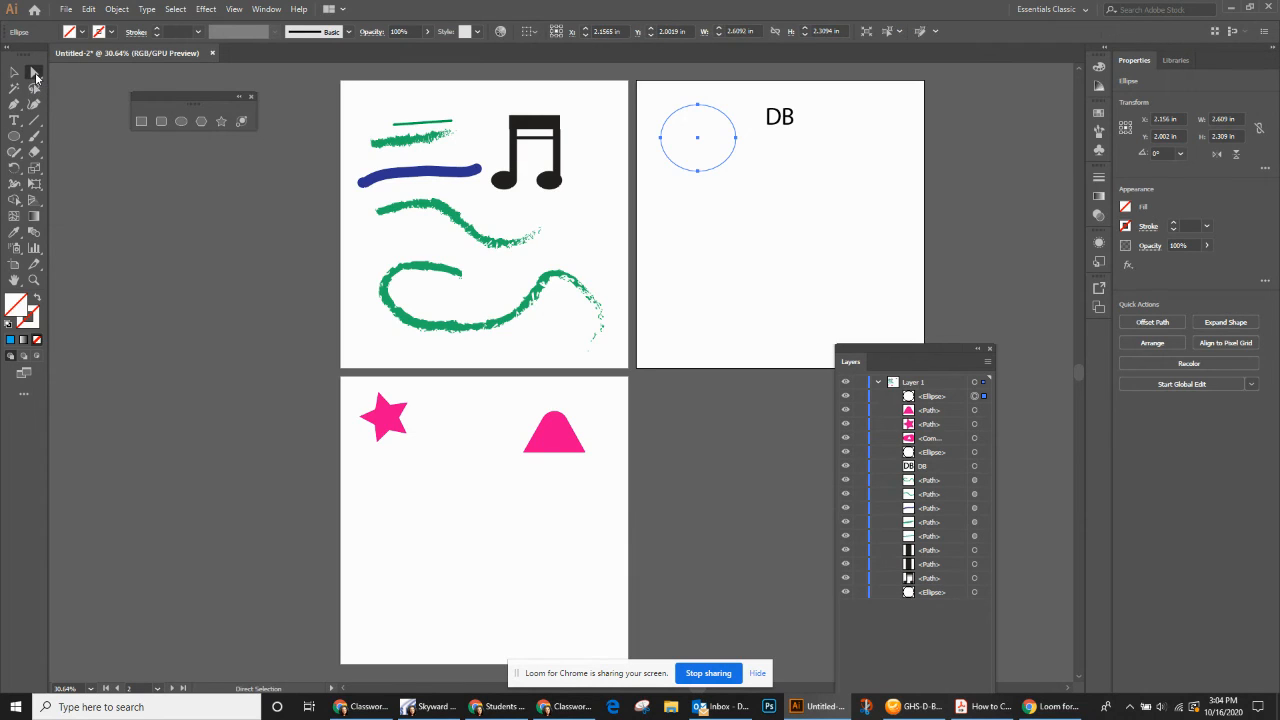
pyautogui.click(699, 106)
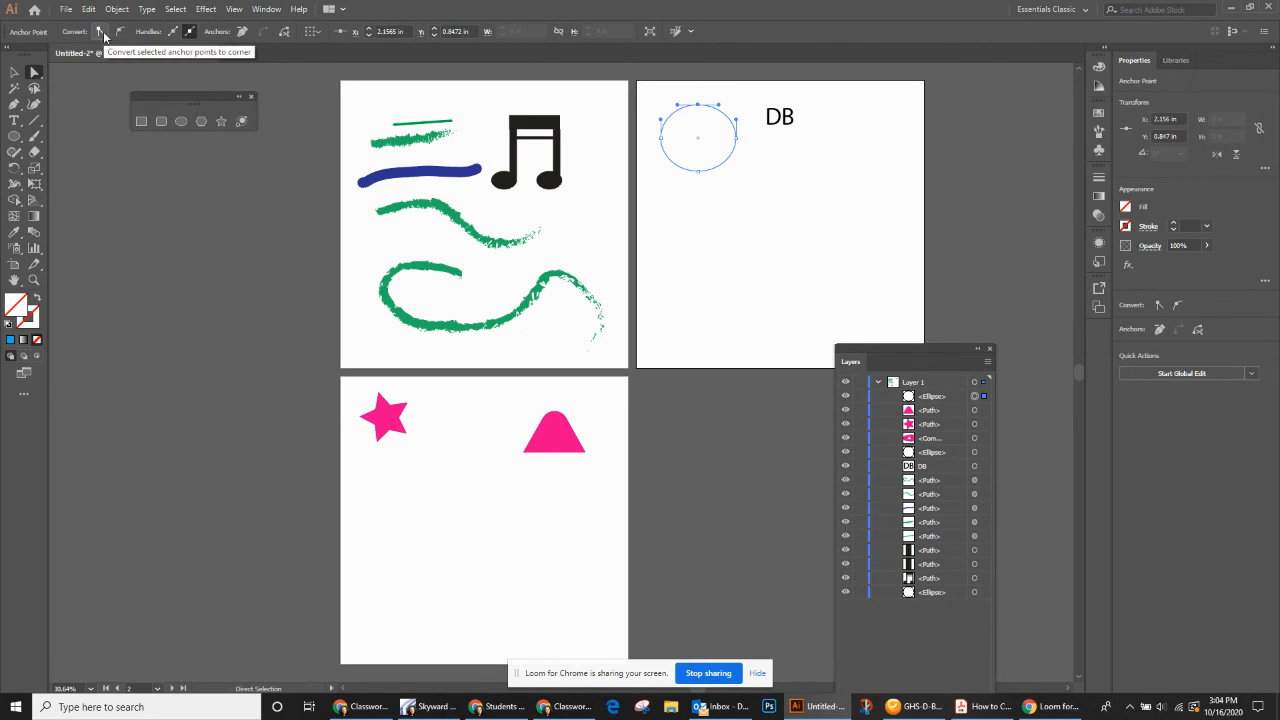
pyautogui.click(697, 105)
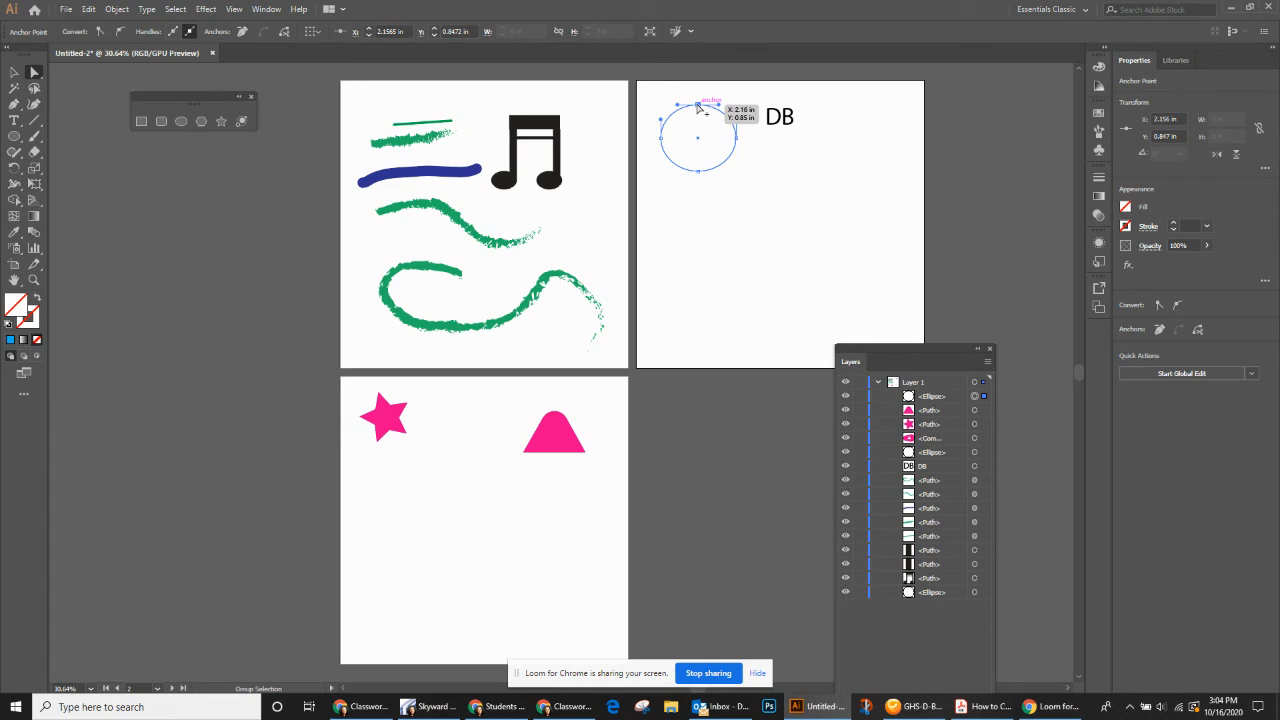
pyautogui.press('ctrl')
pyautogui.press('ctrl')
pyautogui.moveTo(698, 110)
pyautogui.mouseDown()
pyautogui.moveTo(685, 104)
pyautogui.moveTo(712, 103)
pyautogui.moveTo(694, 103)
pyautogui.mouseUp()
pyautogui.press('ctrl')
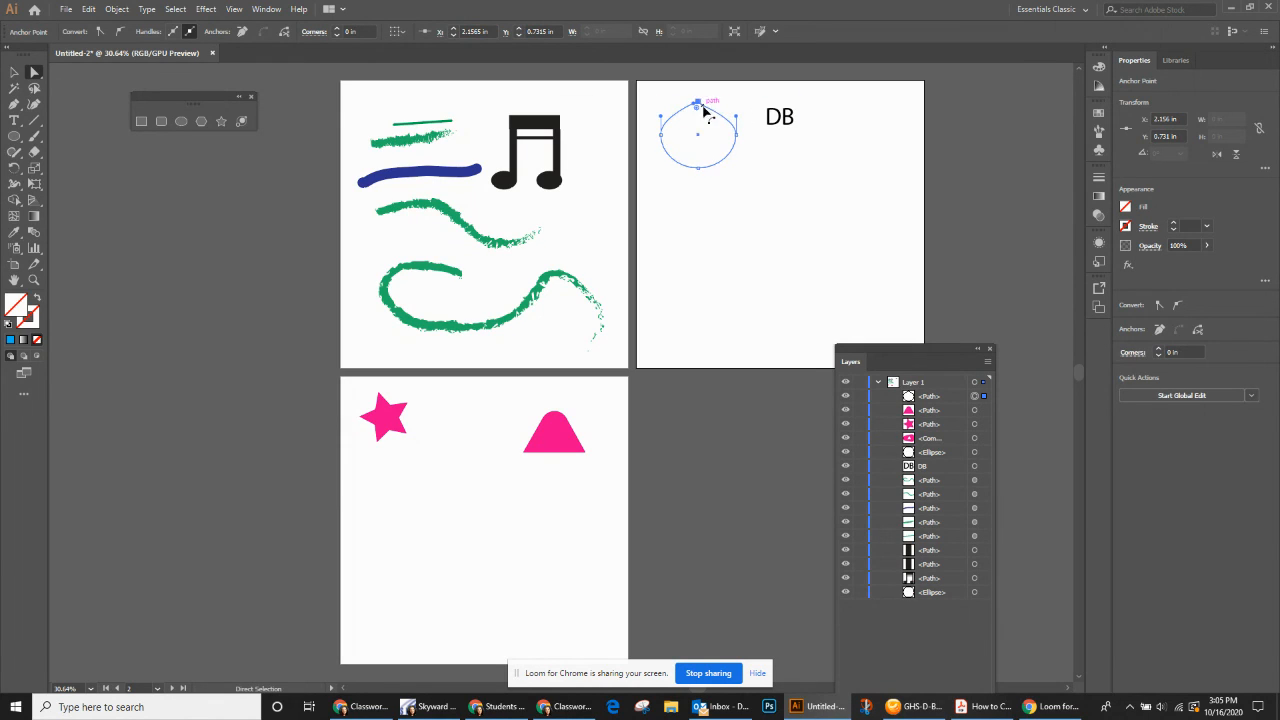
pyautogui.hotkey('ctrl', 'z')
pyautogui.hotkey('ctrl', 'z')
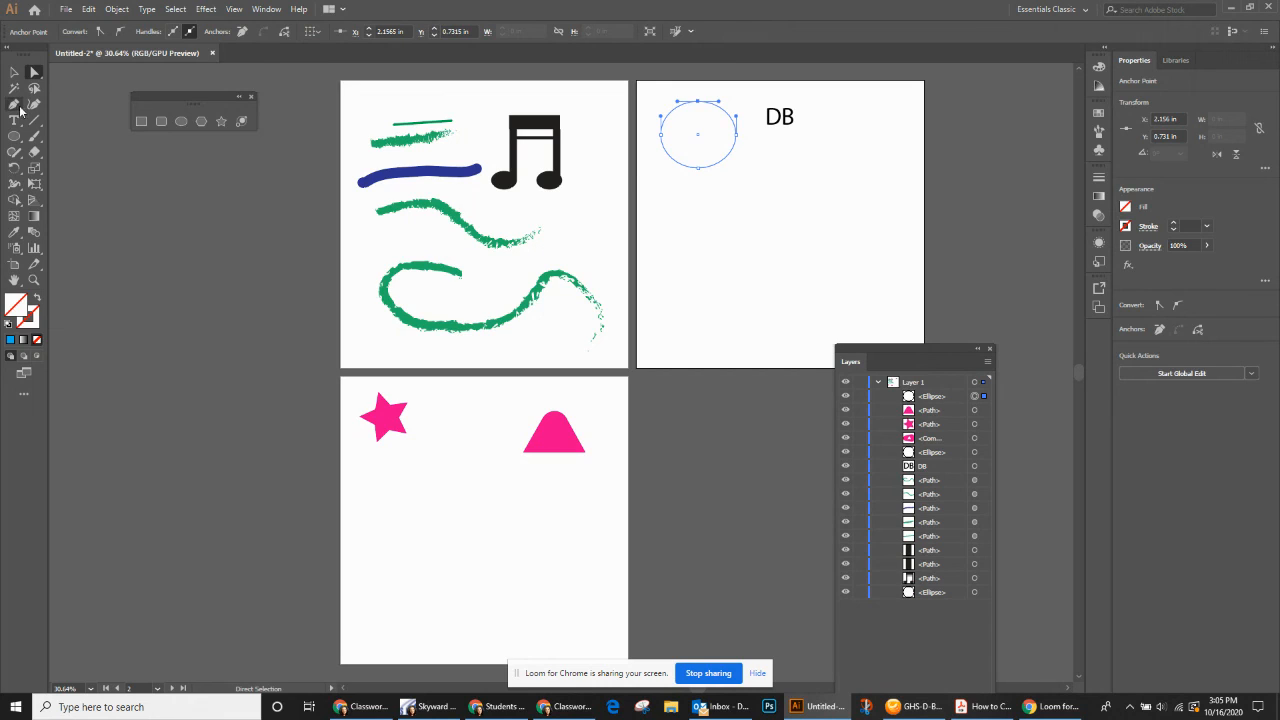
# - Convert the ellipse's top anchor point to a corner with the Anchor Point tool and move it up about 0.63 in
pyautogui.click(14, 104)
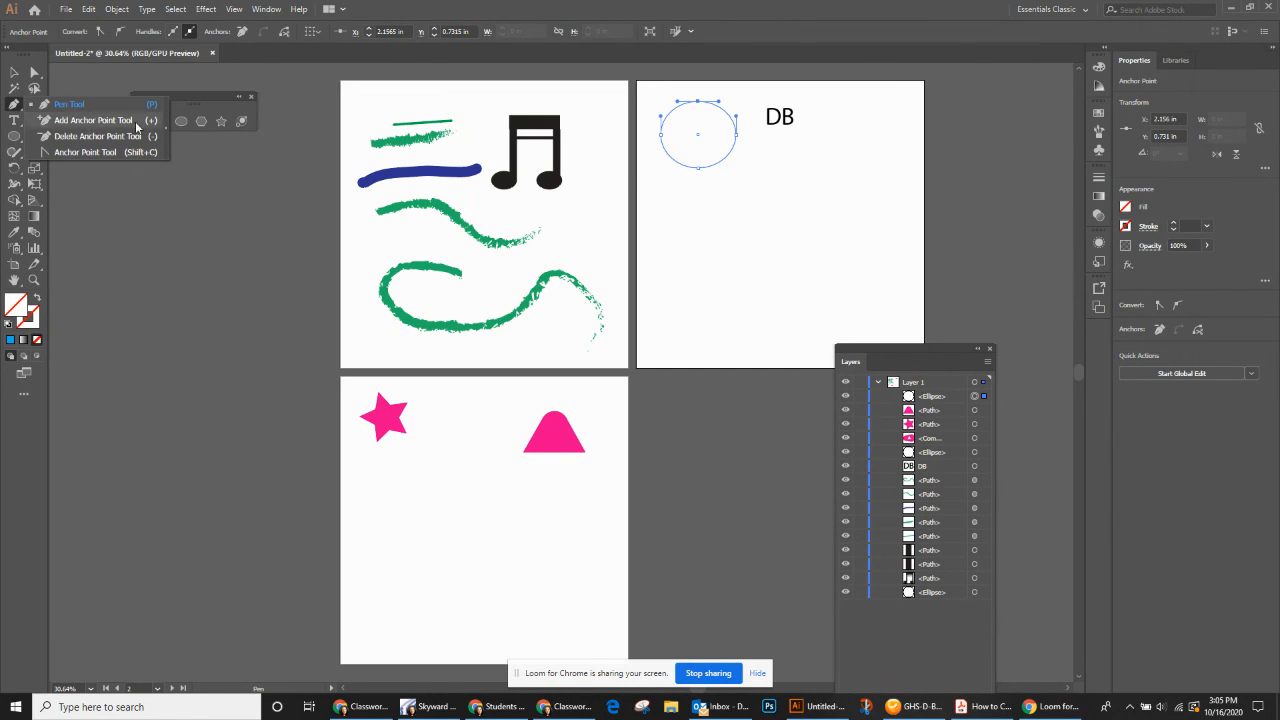
pyautogui.click(167, 128)
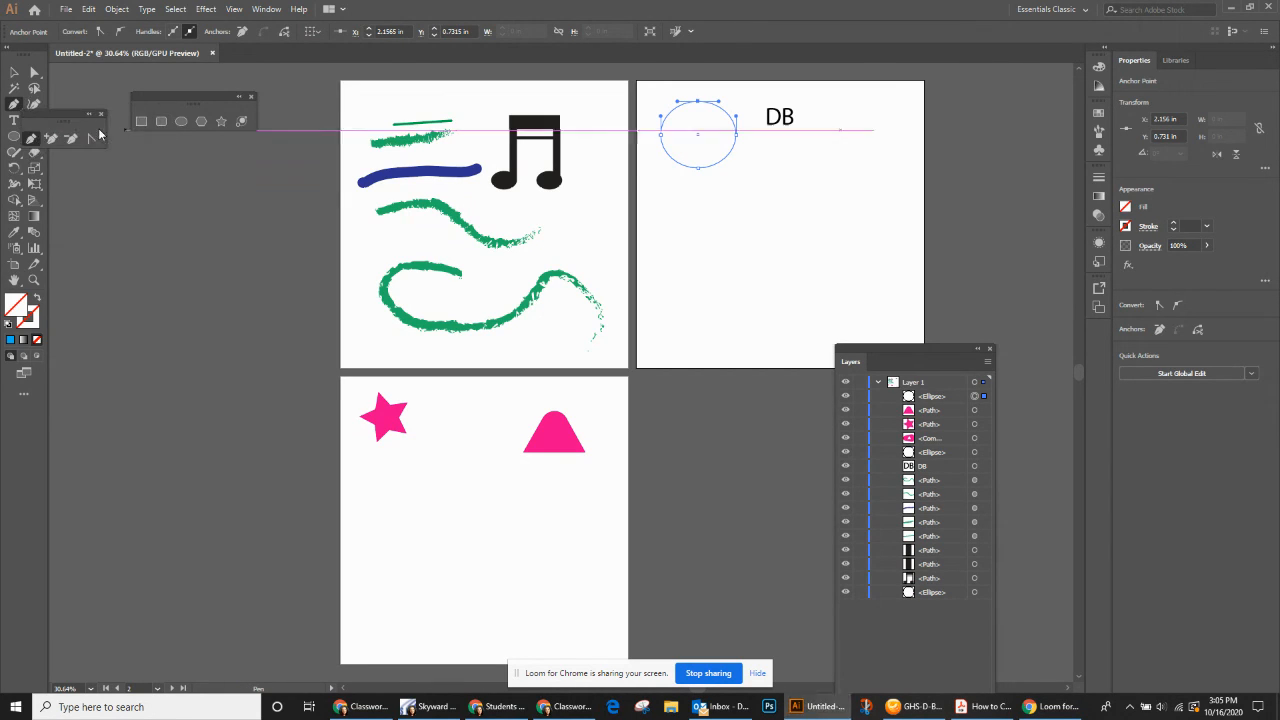
pyautogui.moveTo(45, 115); pyautogui.dragTo(169, 164)
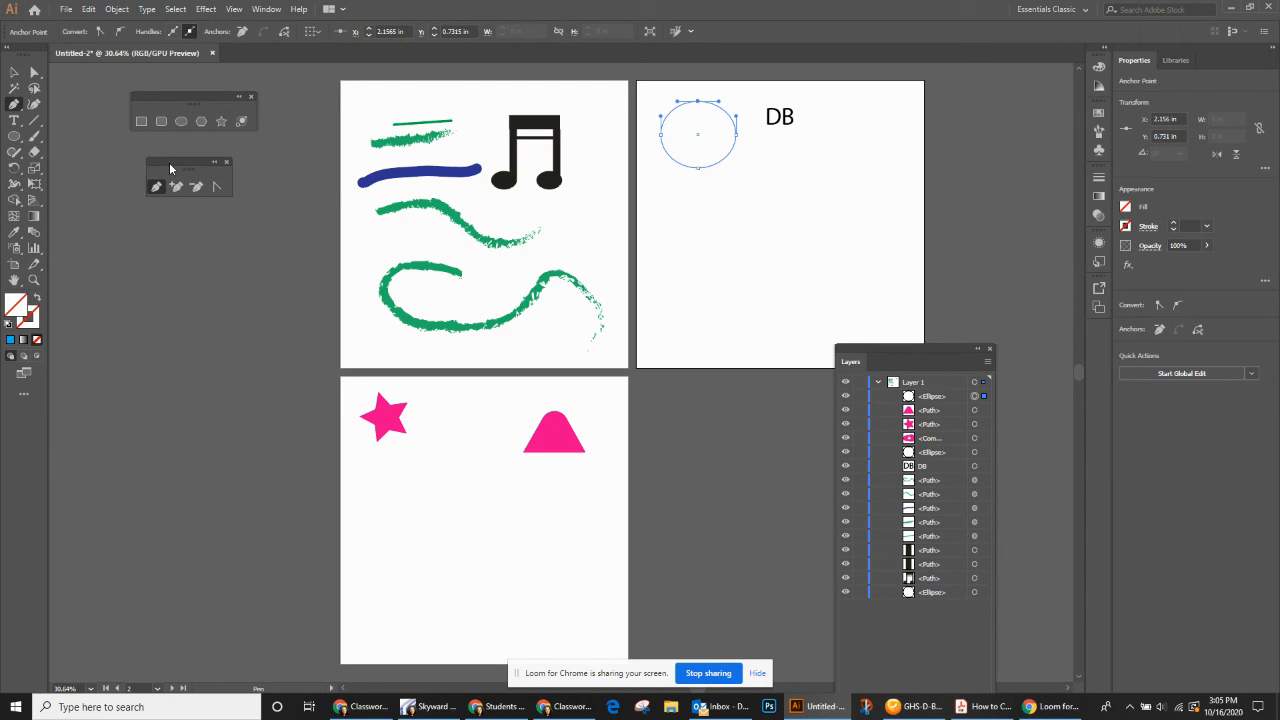
pyautogui.click(215, 188)
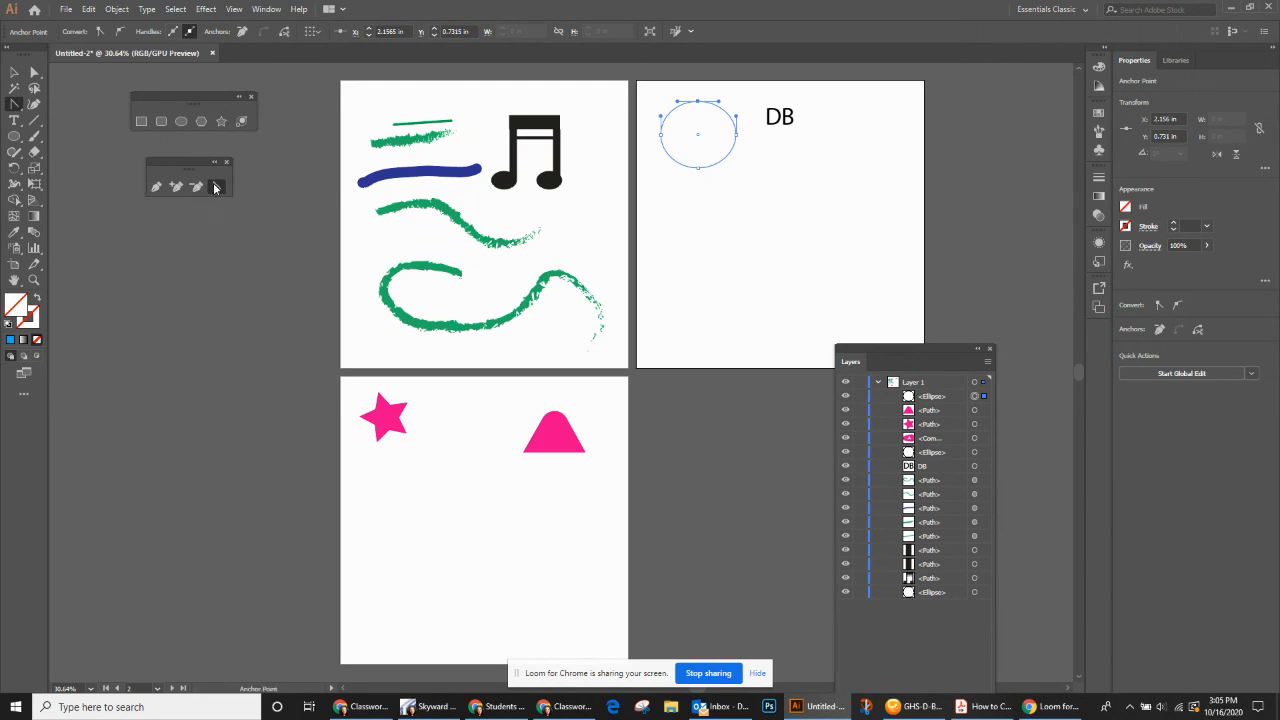
pyautogui.click(698, 101)
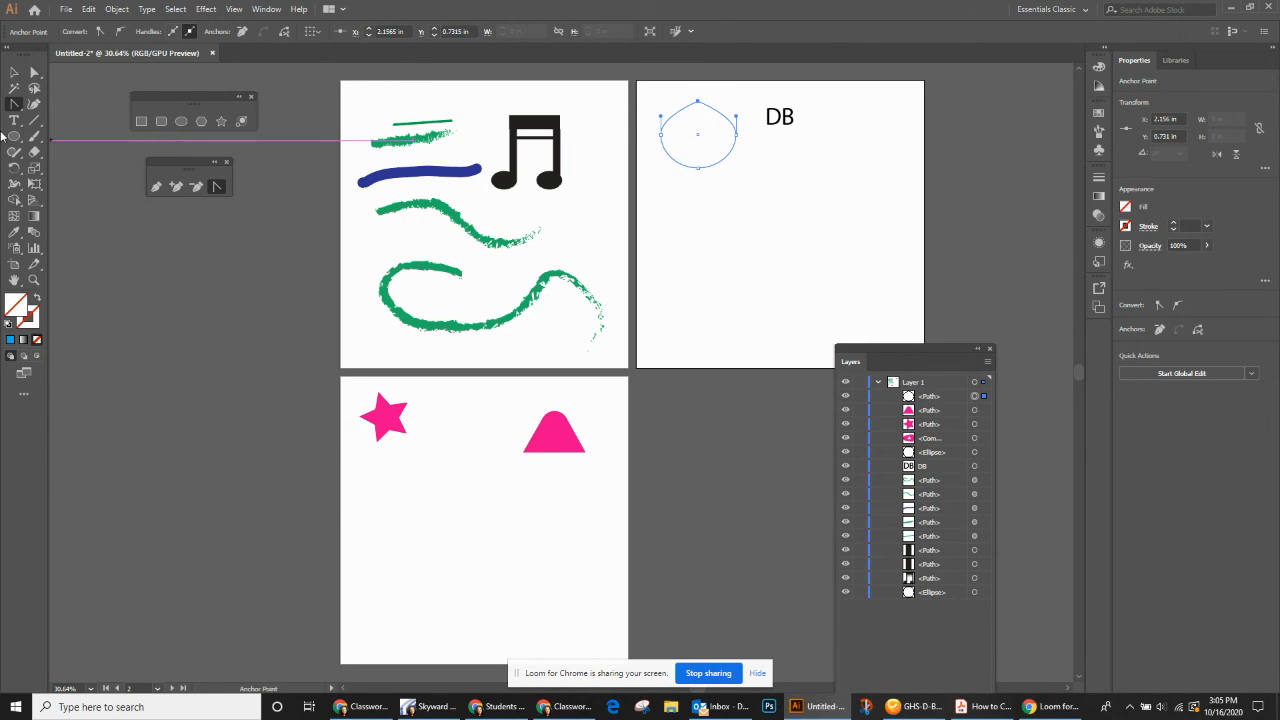
pyautogui.click(34, 72)
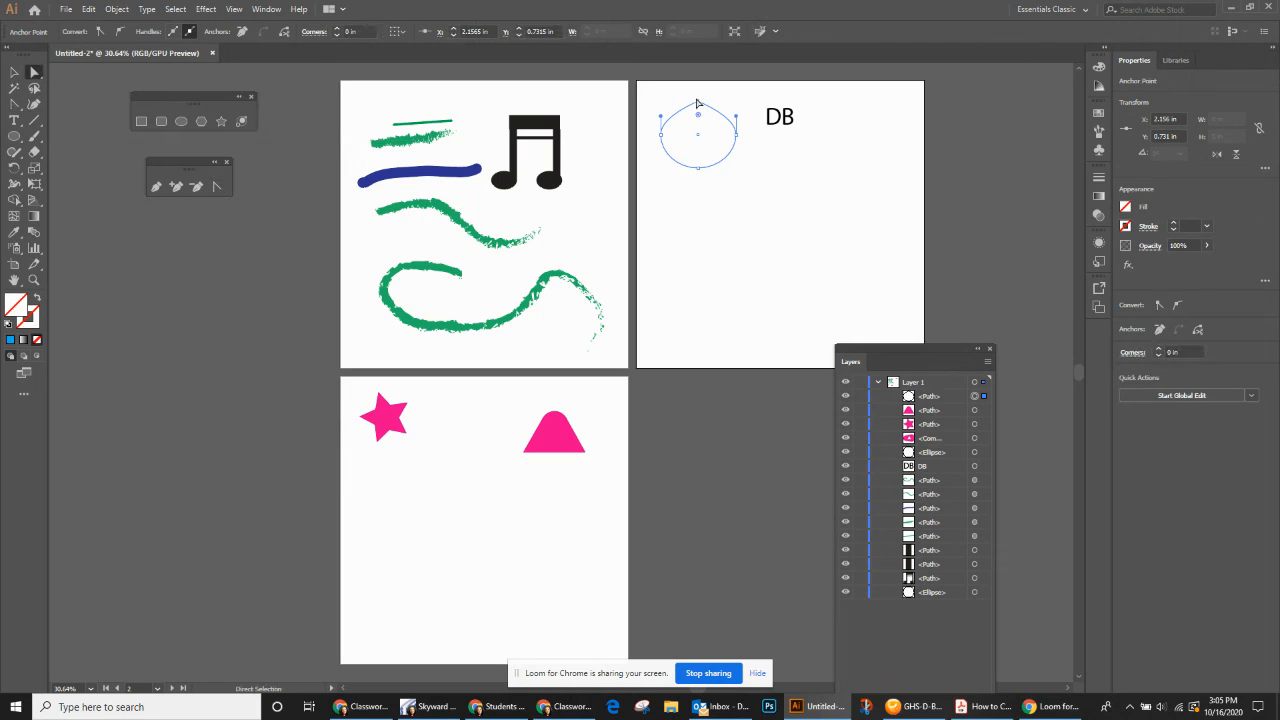
pyautogui.moveTo(698, 105); pyautogui.dragTo(698, 83)
# - Start a Pen tool path below the star on the third artboard with a straight-sided peak and a short horizontal segment
pyautogui.scroll(-4, 618, 205)
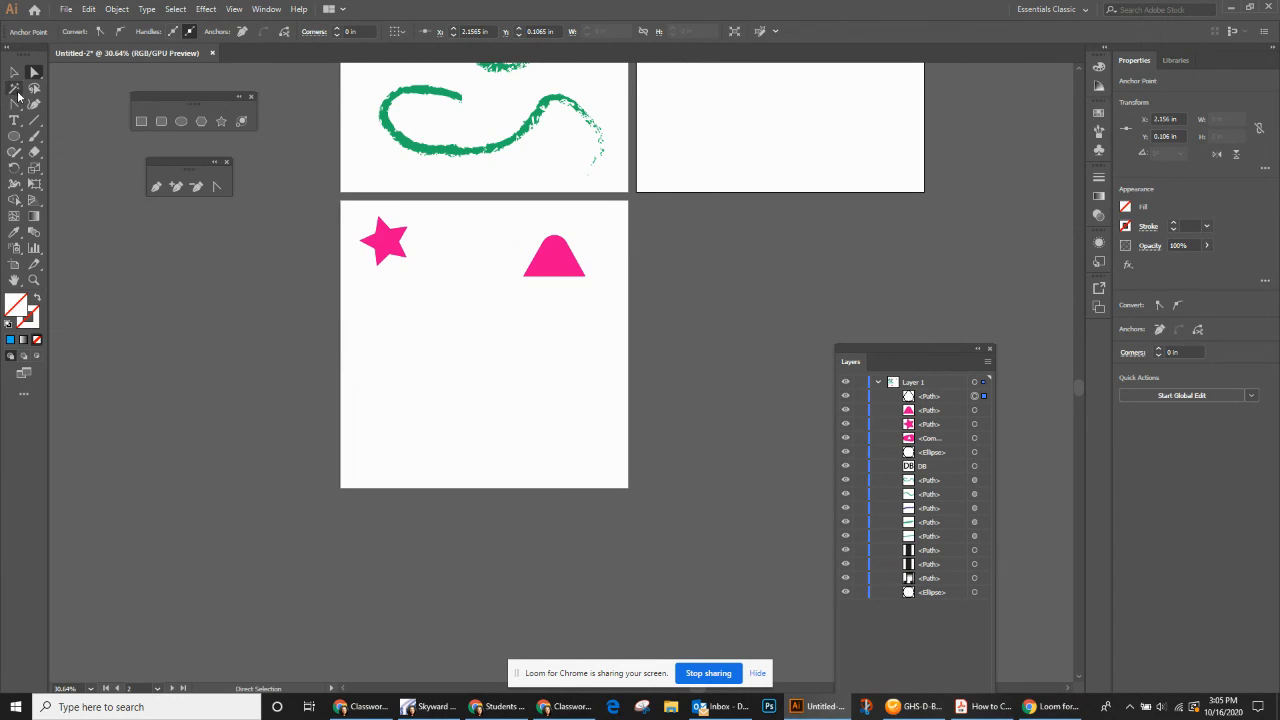
pyautogui.click(14, 104)
pyautogui.click(360, 215)
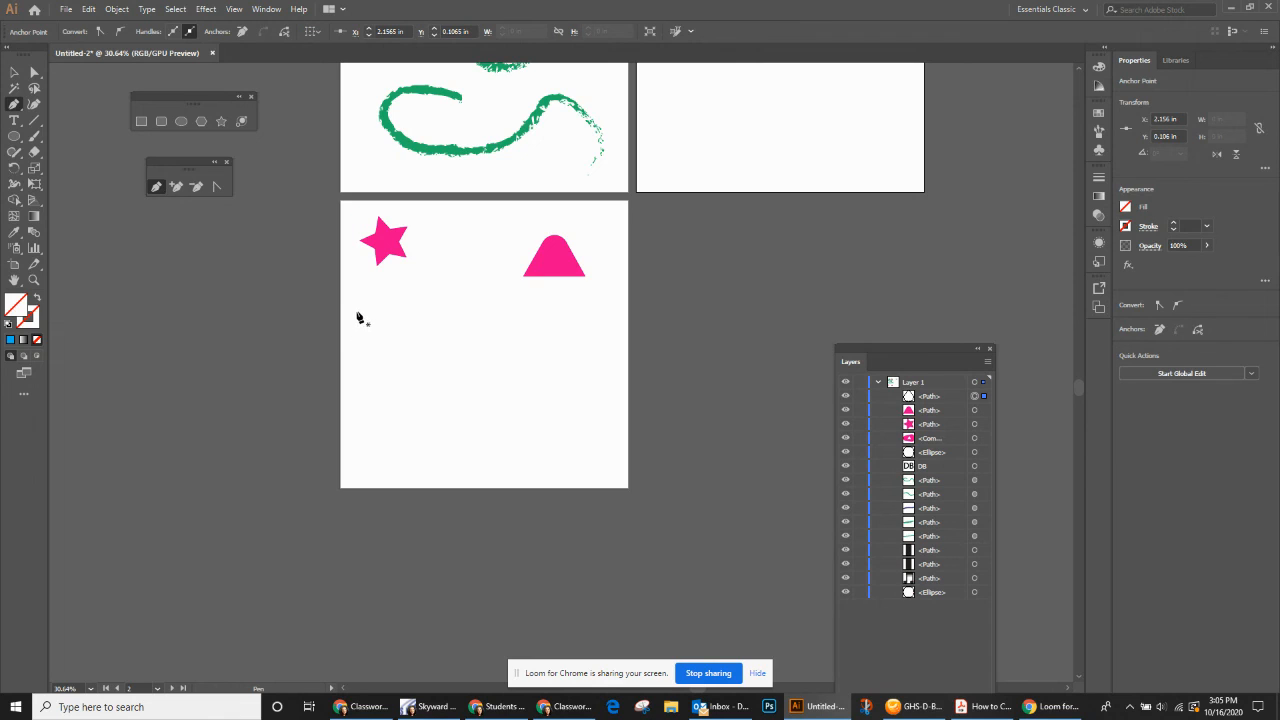
pyautogui.click(357, 311)
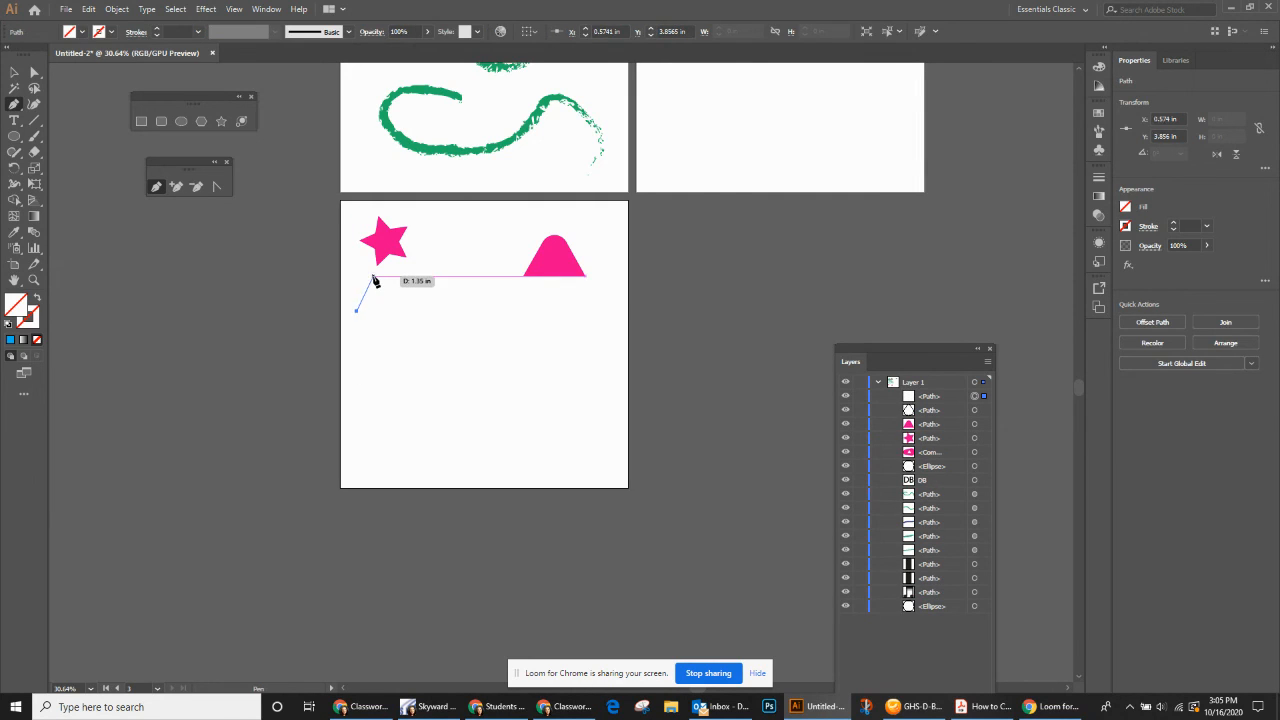
pyautogui.click(373, 276)
pyautogui.click(389, 313)
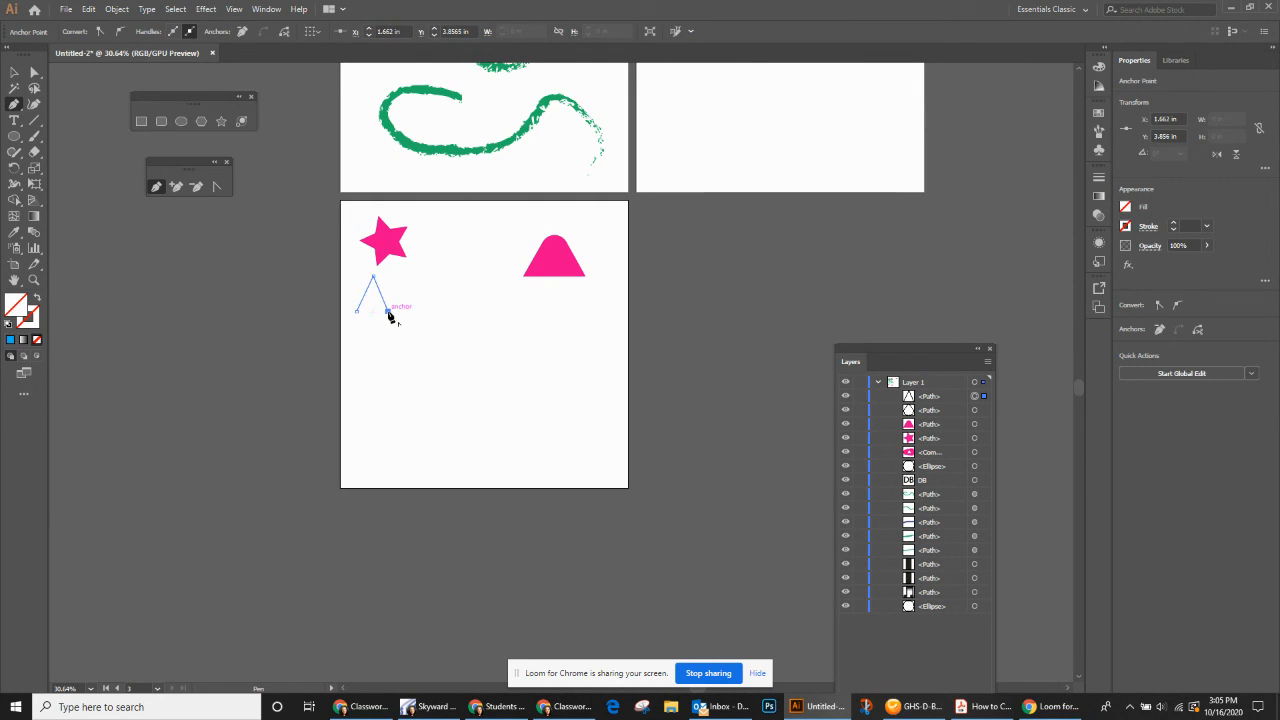
pyautogui.click(414, 311)
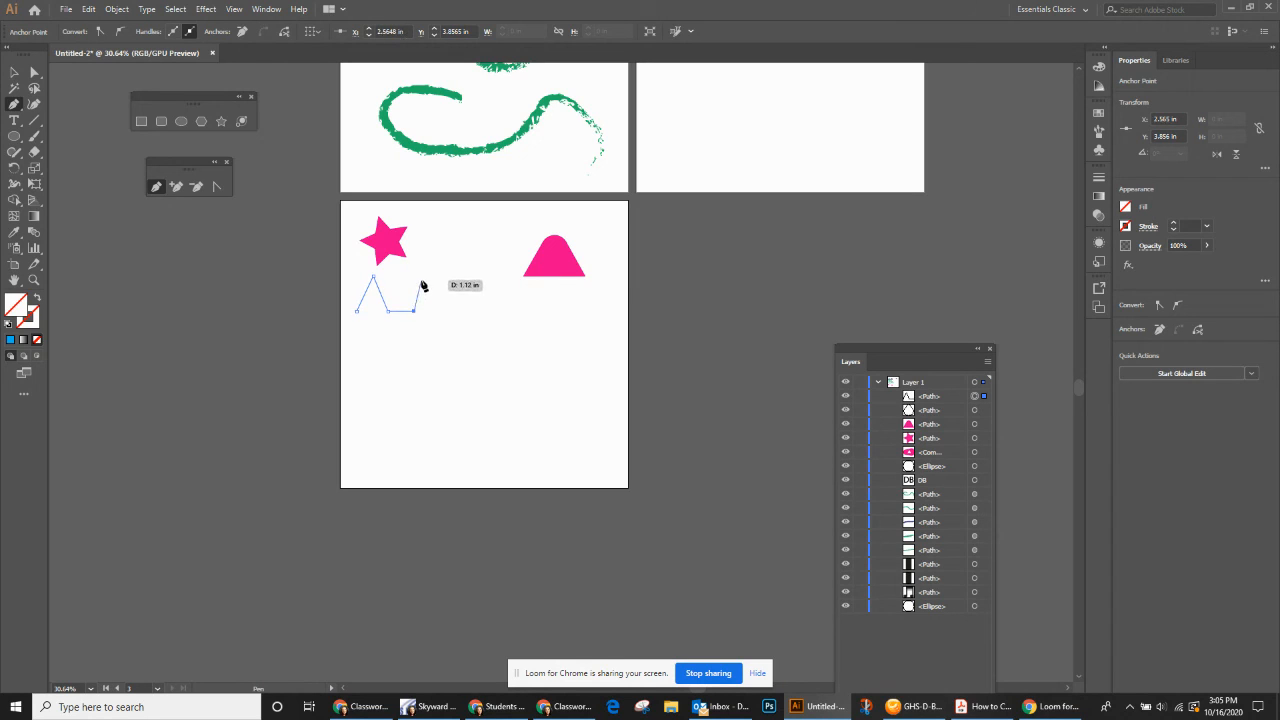
# - Continue the path with a rounded arch, a horizontal segment, and a half arch with a straight vertical side ending on the baseline
pyautogui.moveTo(421, 287)
pyautogui.mouseDown()
pyautogui.moveTo(450, 284)
pyautogui.moveTo(437, 281)
pyautogui.mouseUp()
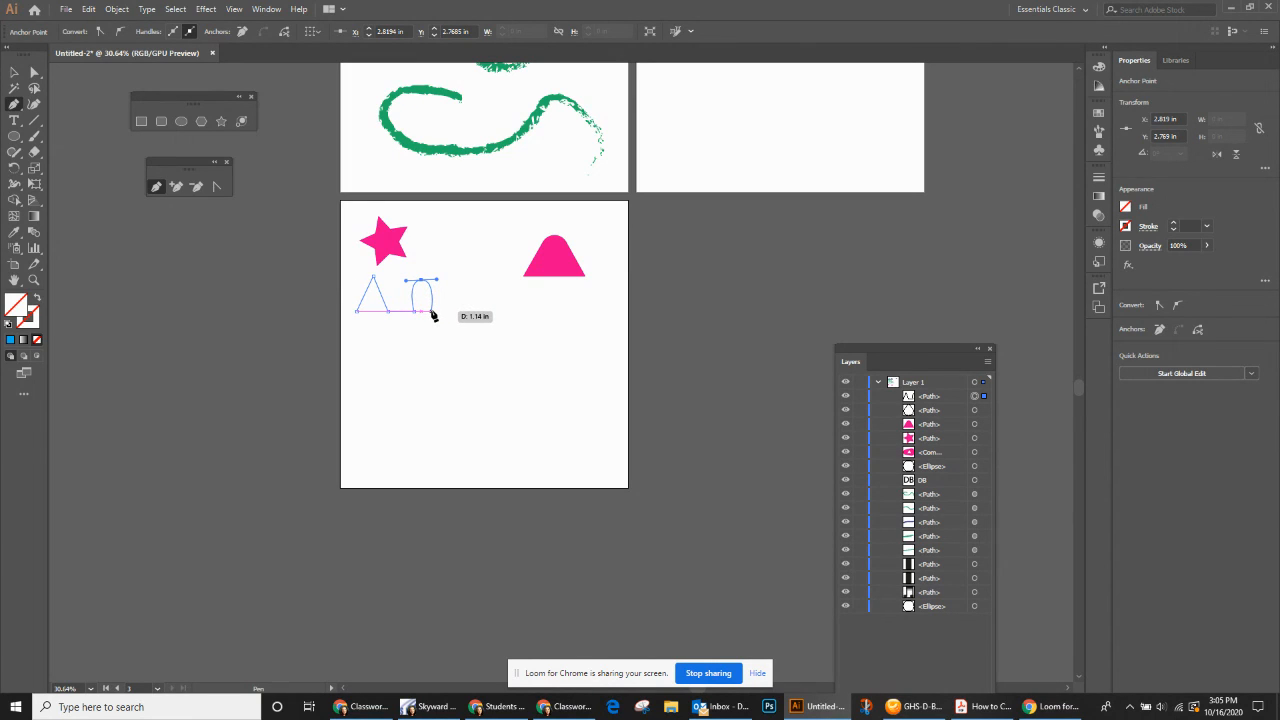
pyautogui.click(431, 312)
pyautogui.click(463, 310)
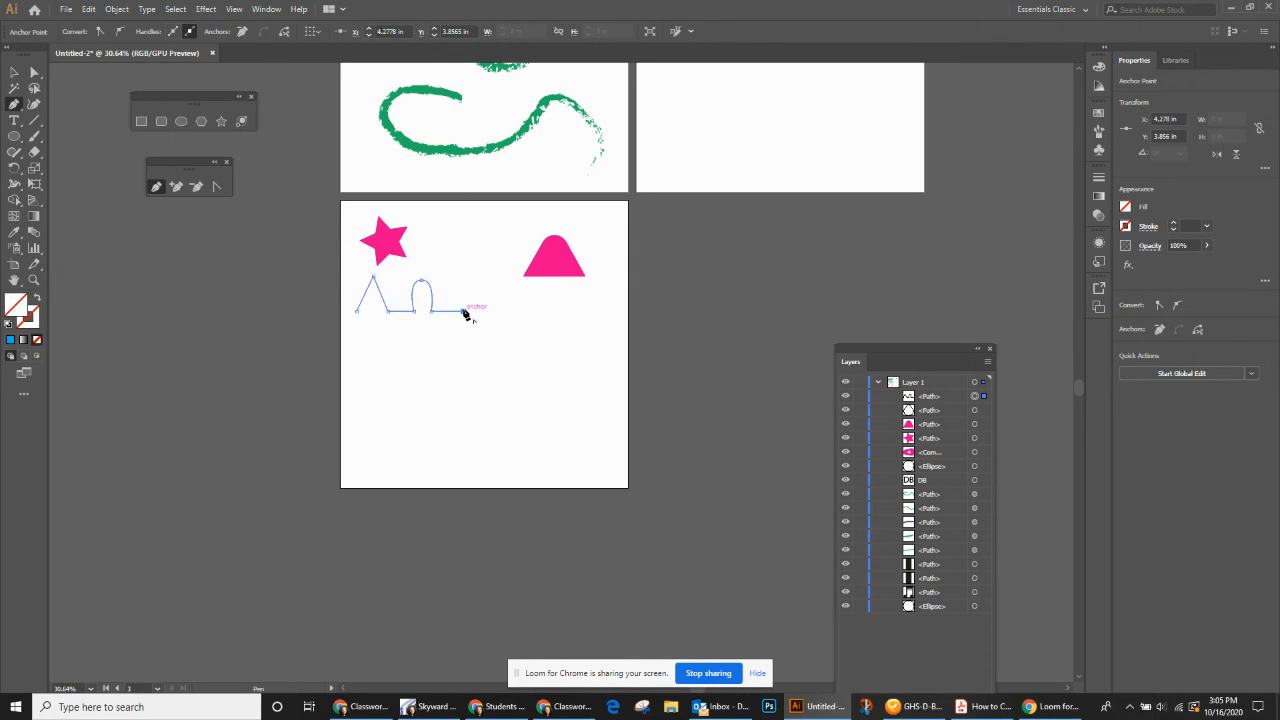
pyautogui.moveTo(469, 284); pyautogui.dragTo(497, 287)
pyautogui.click(471, 290)
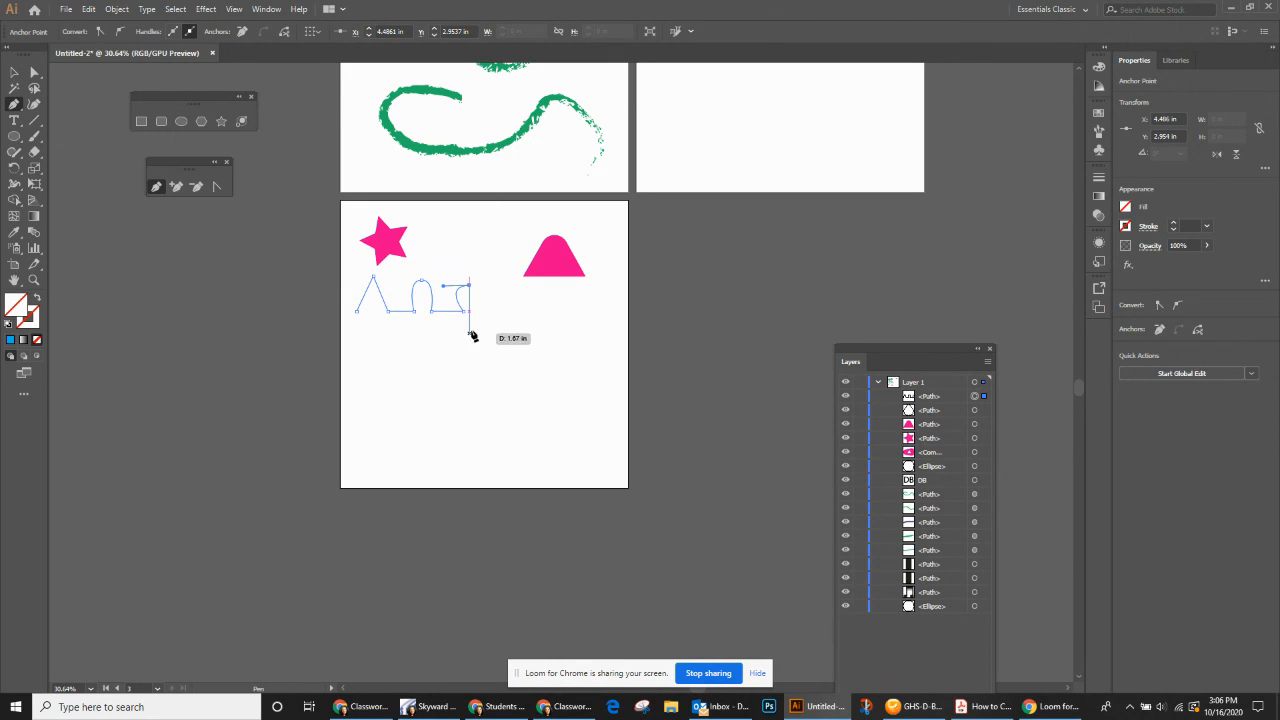
pyautogui.click(471, 312)
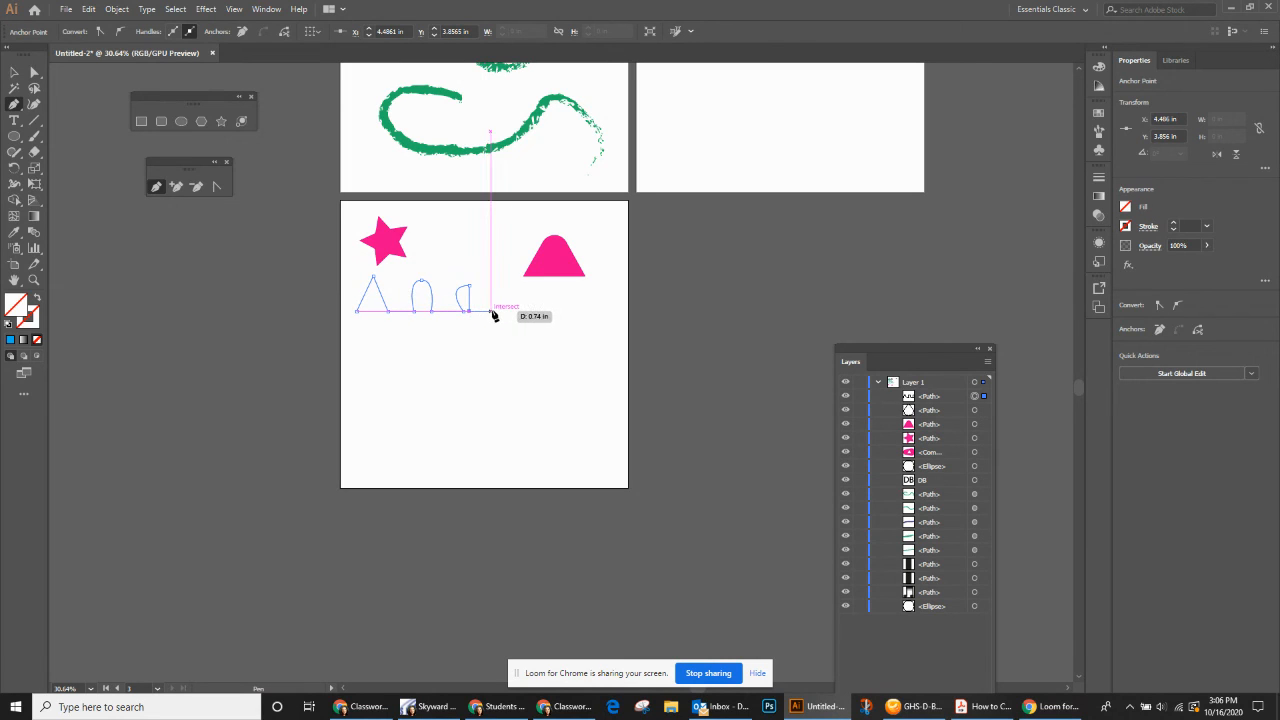
pyautogui.click(491, 311)
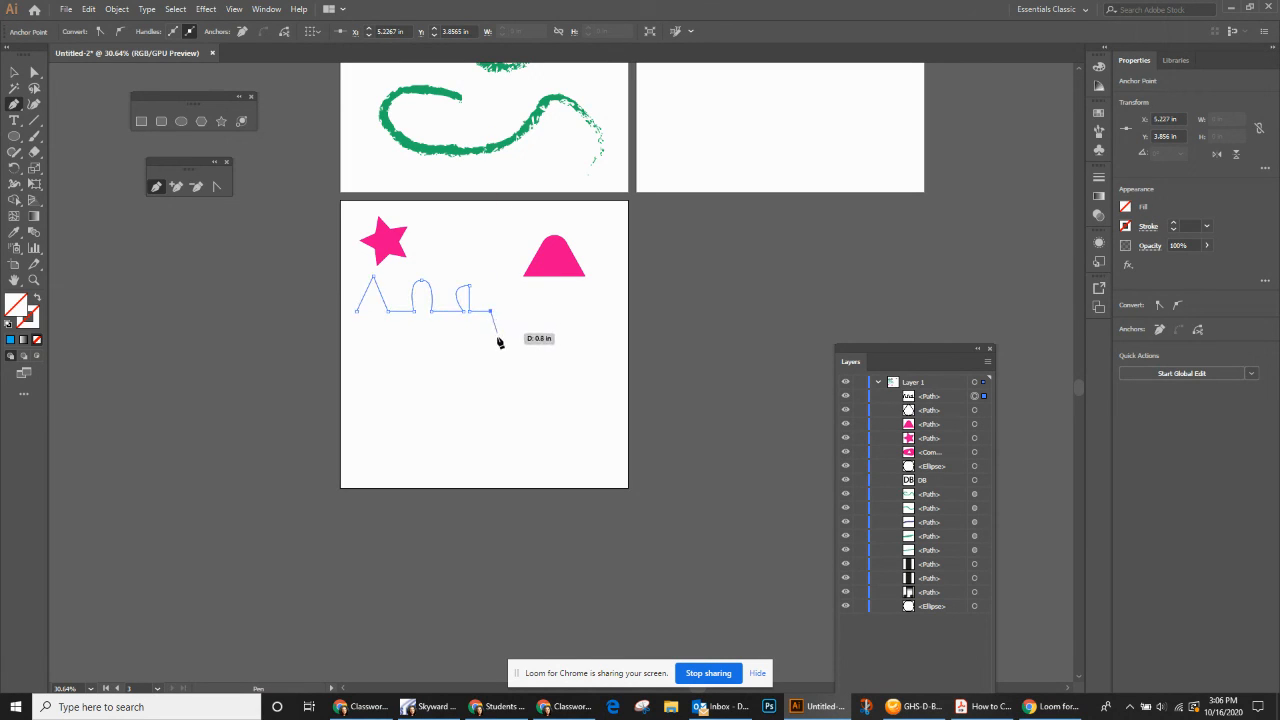
# - Continue the path with a rounded dip below the baseline, add a horizontal segment about 1.22 in long, and end the path
pyautogui.click(497, 342)
pyautogui.moveTo(497, 345); pyautogui.dragTo(531, 351)
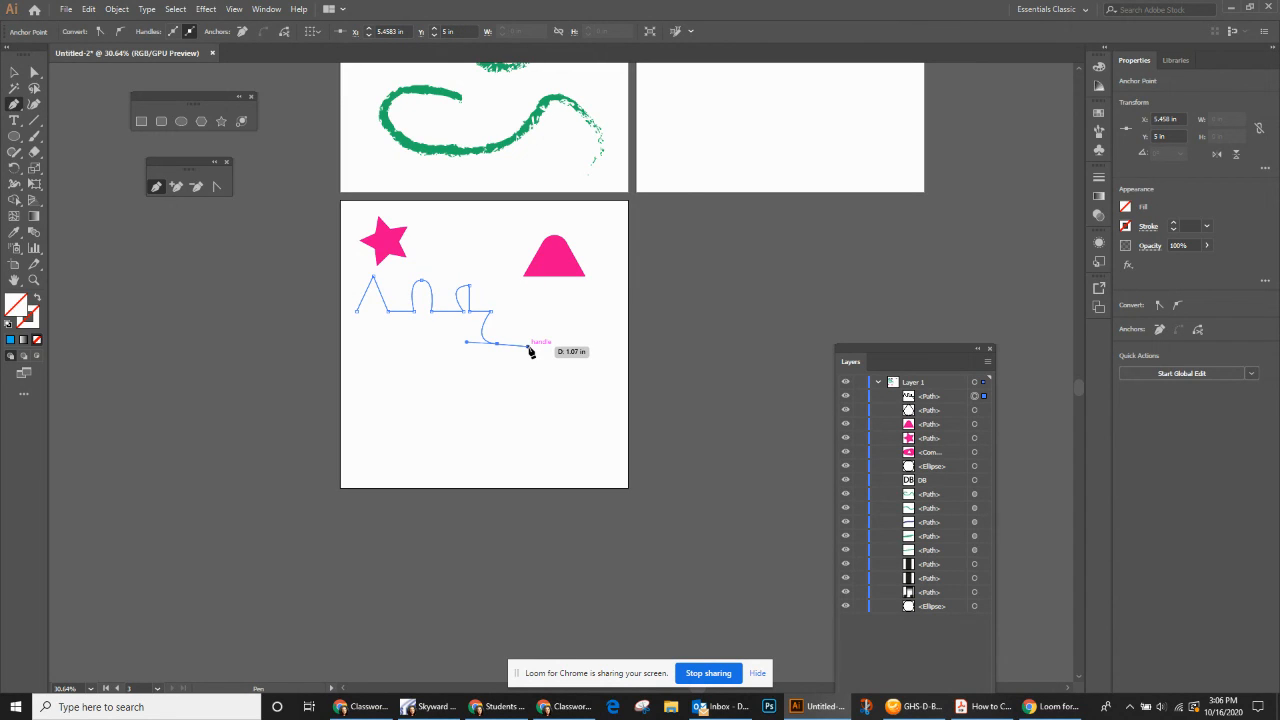
pyautogui.moveTo(531, 351); pyautogui.dragTo(531, 351)
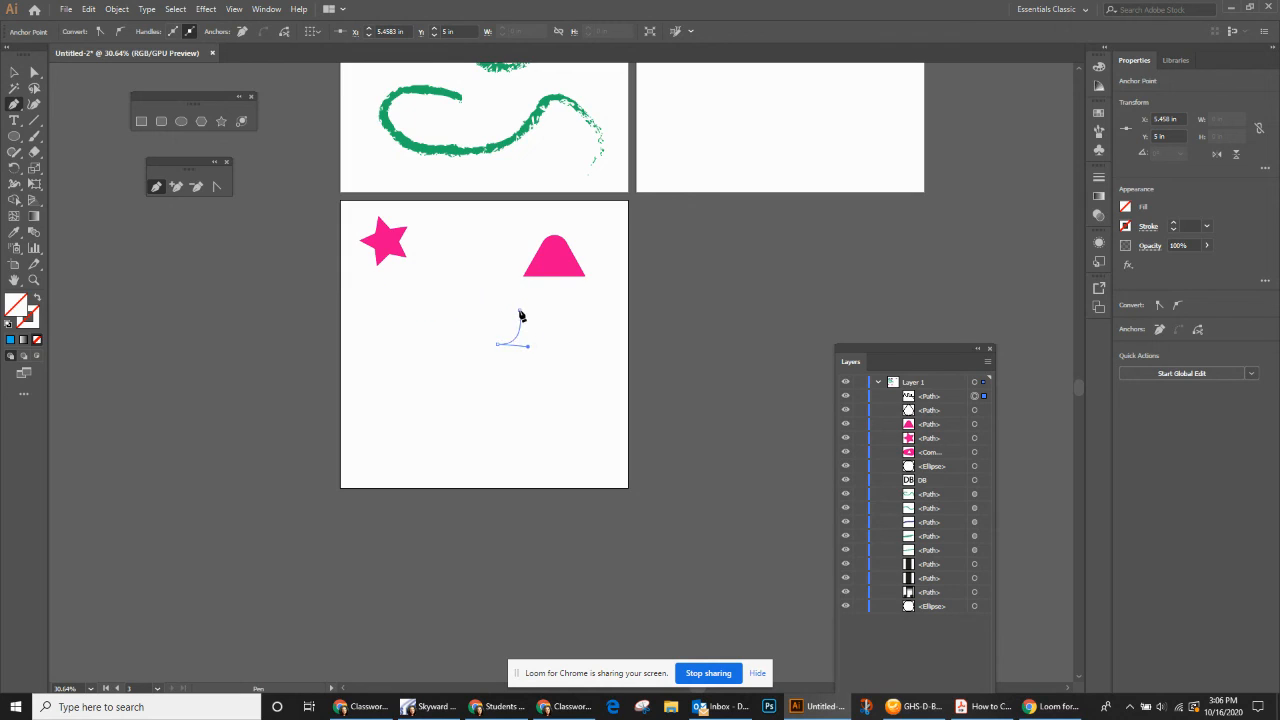
pyautogui.click(519, 310)
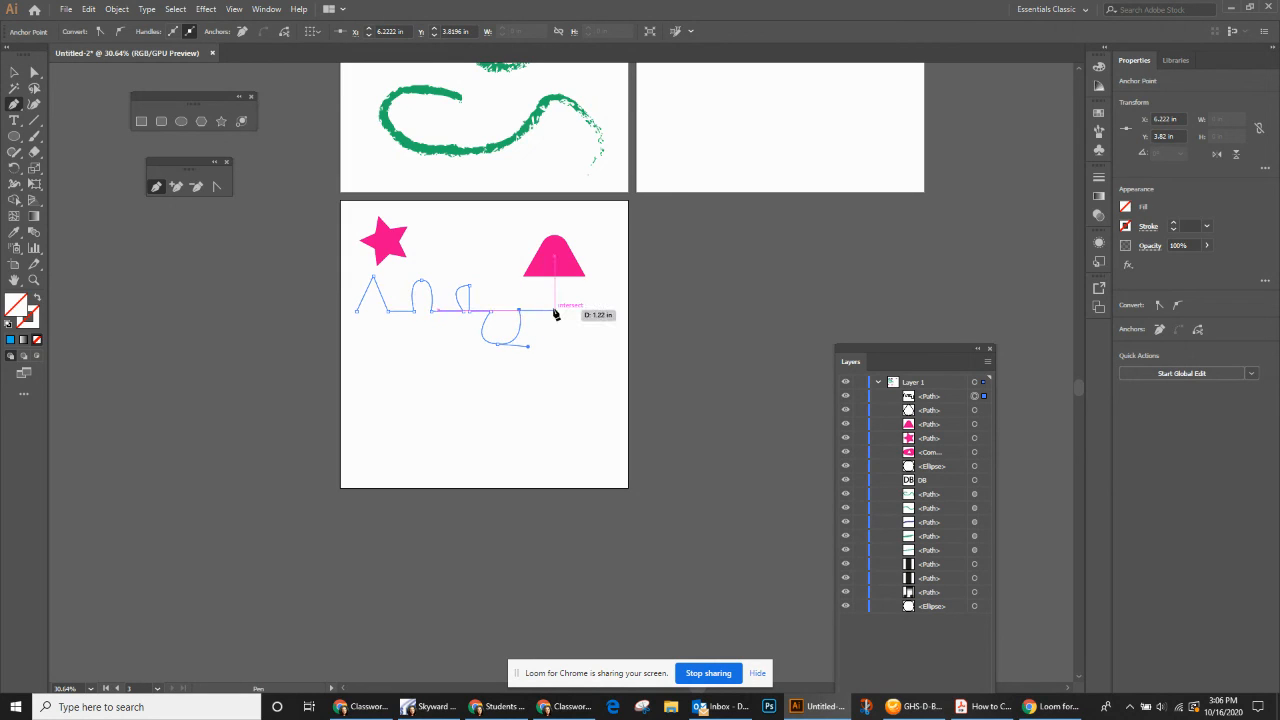
pyautogui.click(555, 312)
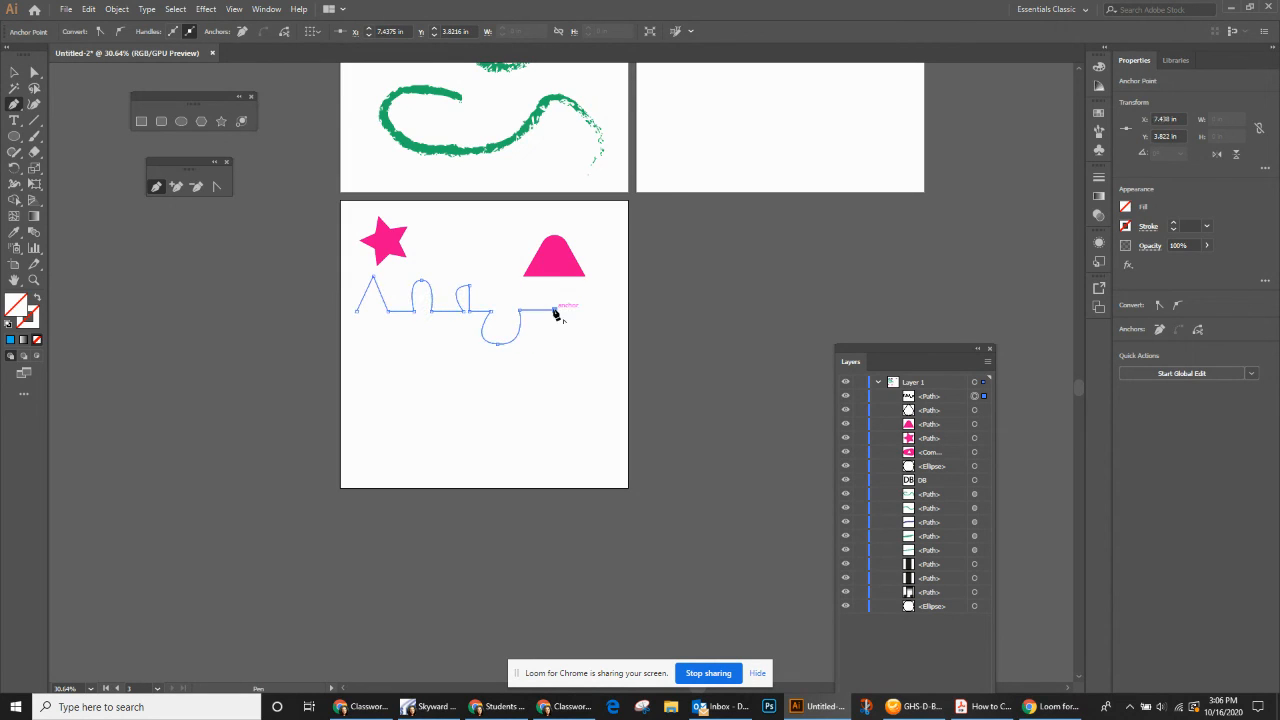
pyautogui.press('Escape')
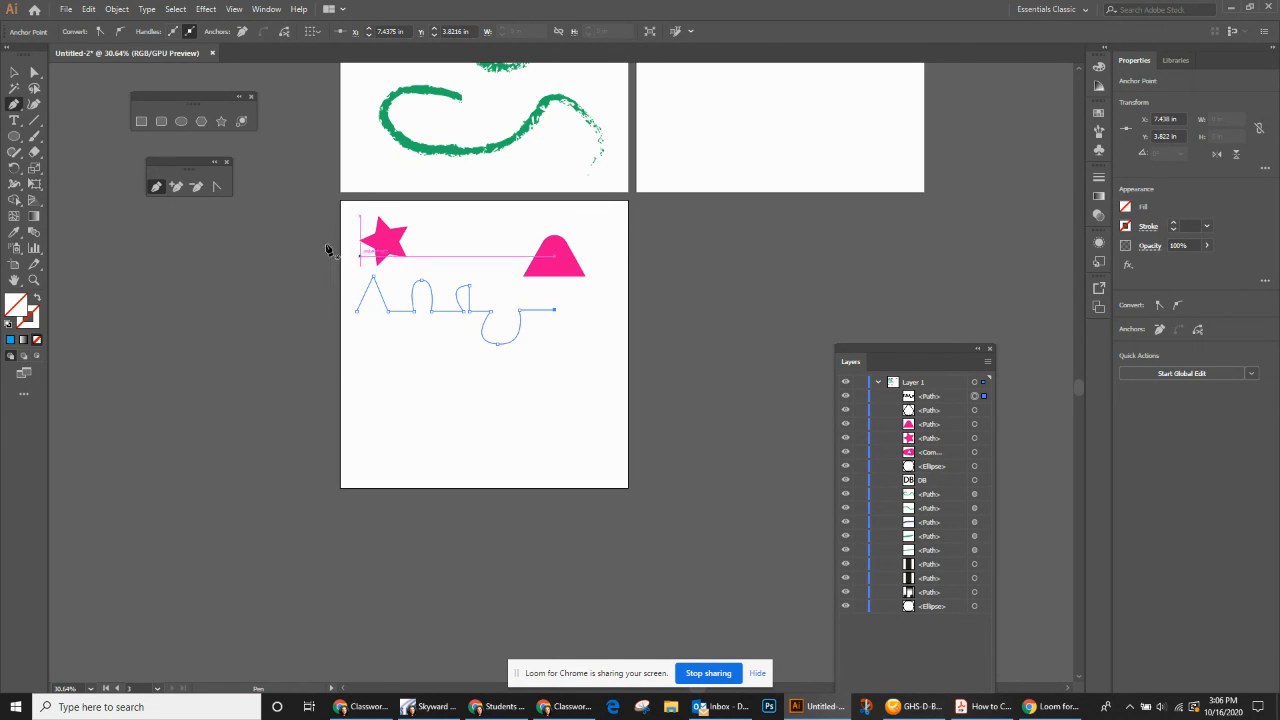
# - Apply a dark blue stroke to the whole Pen path and deselect it
pyautogui.click(11, 72)
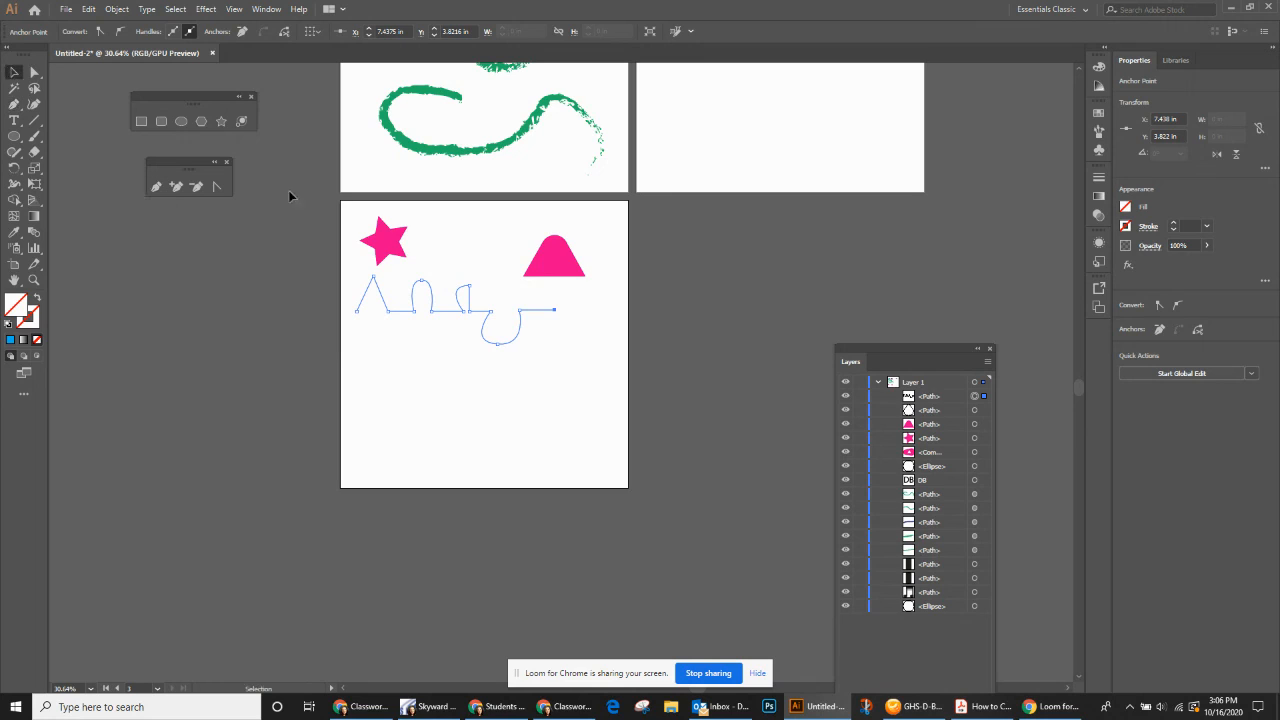
pyautogui.click(431, 292)
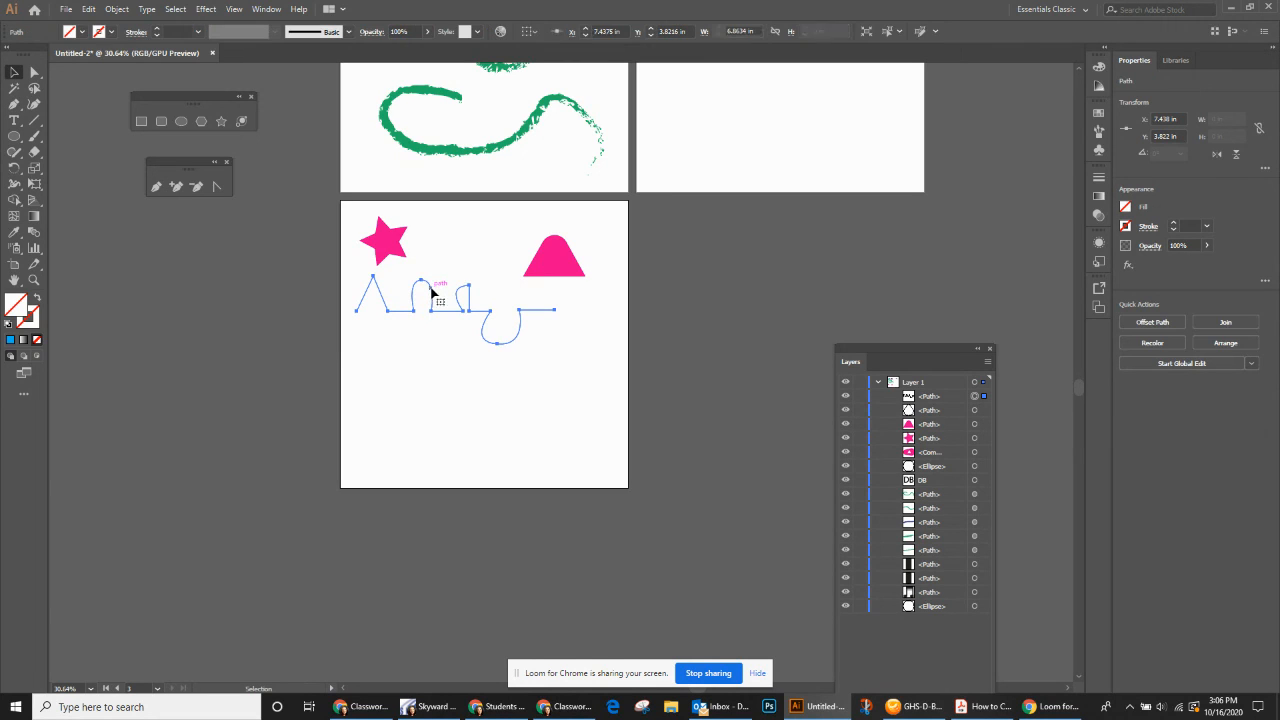
pyautogui.click(112, 32)
pyautogui.click(84, 60)
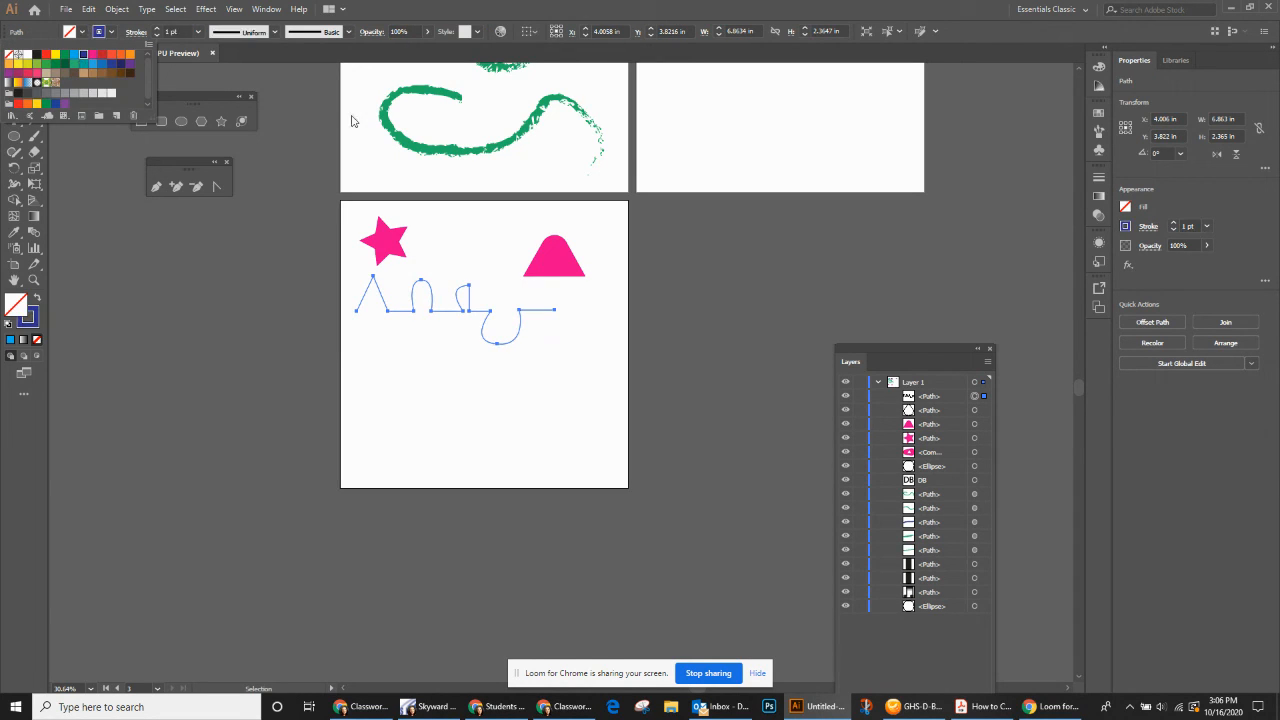
pyautogui.click(828, 260)
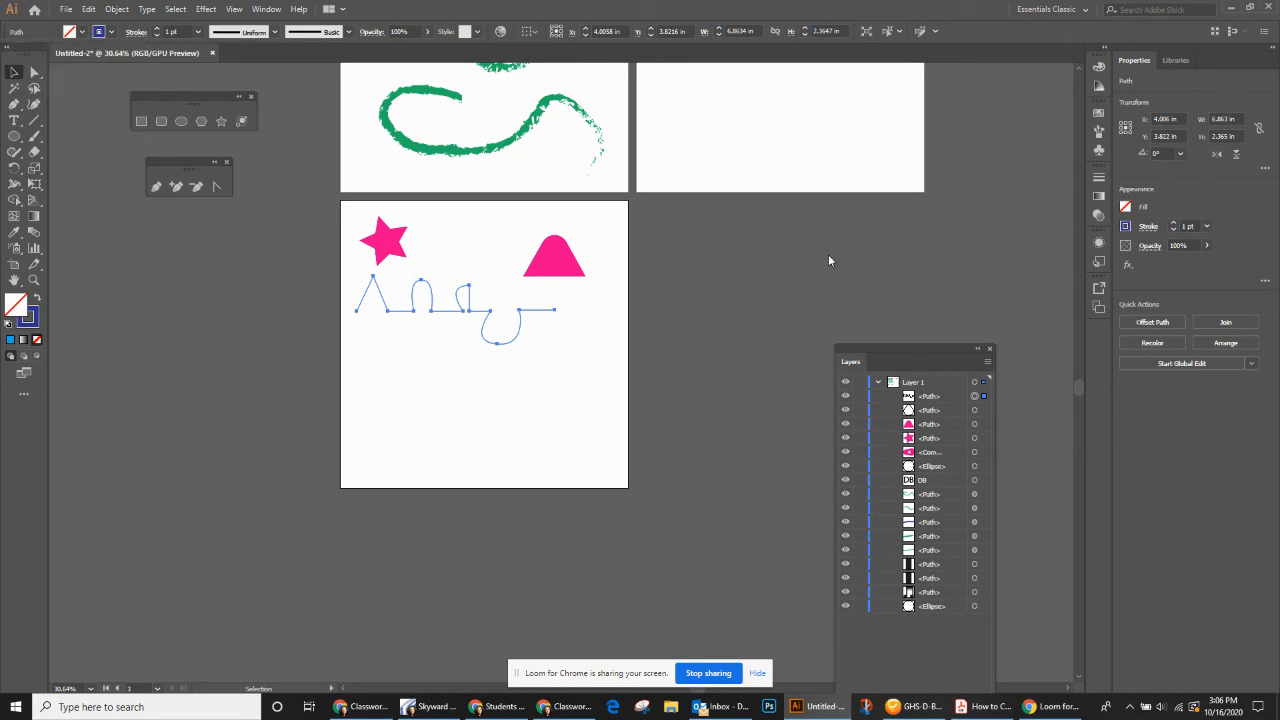
pyautogui.click(95, 200)
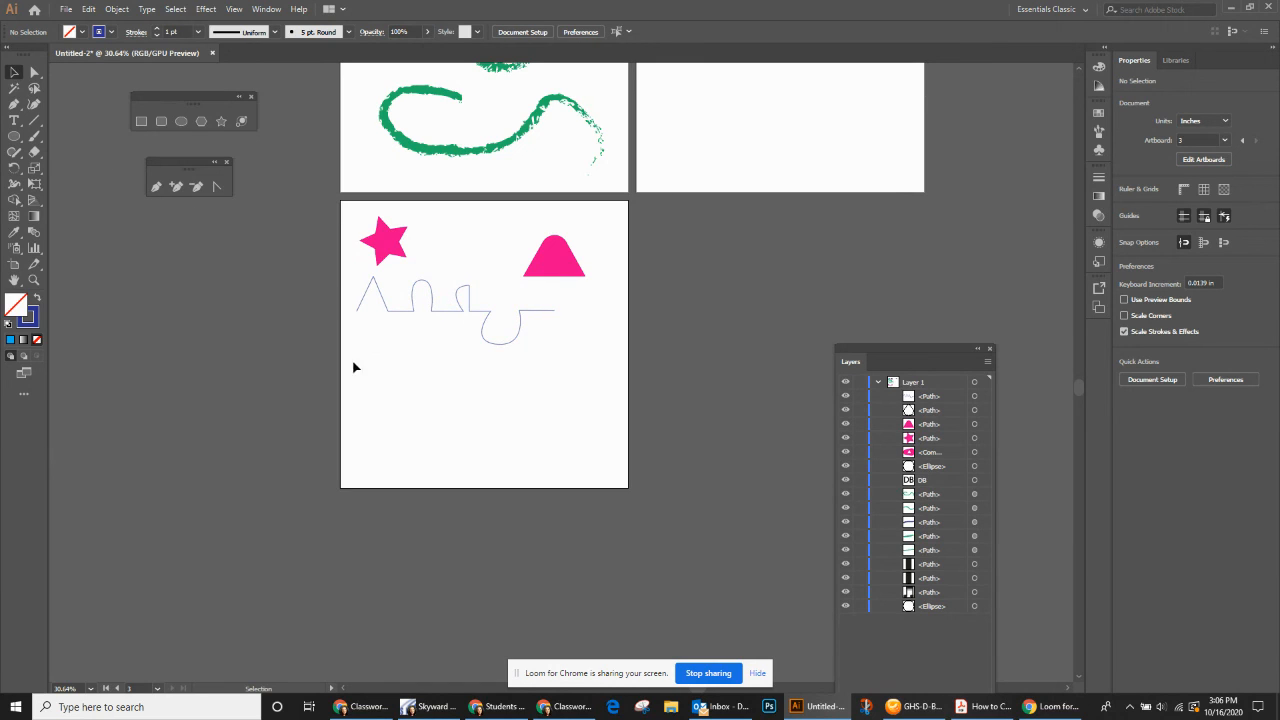
# - Draw a second Pen path with an arch between two horizontal segments below the first, fill it with blue 00aeef, and end it
pyautogui.click(156, 186)
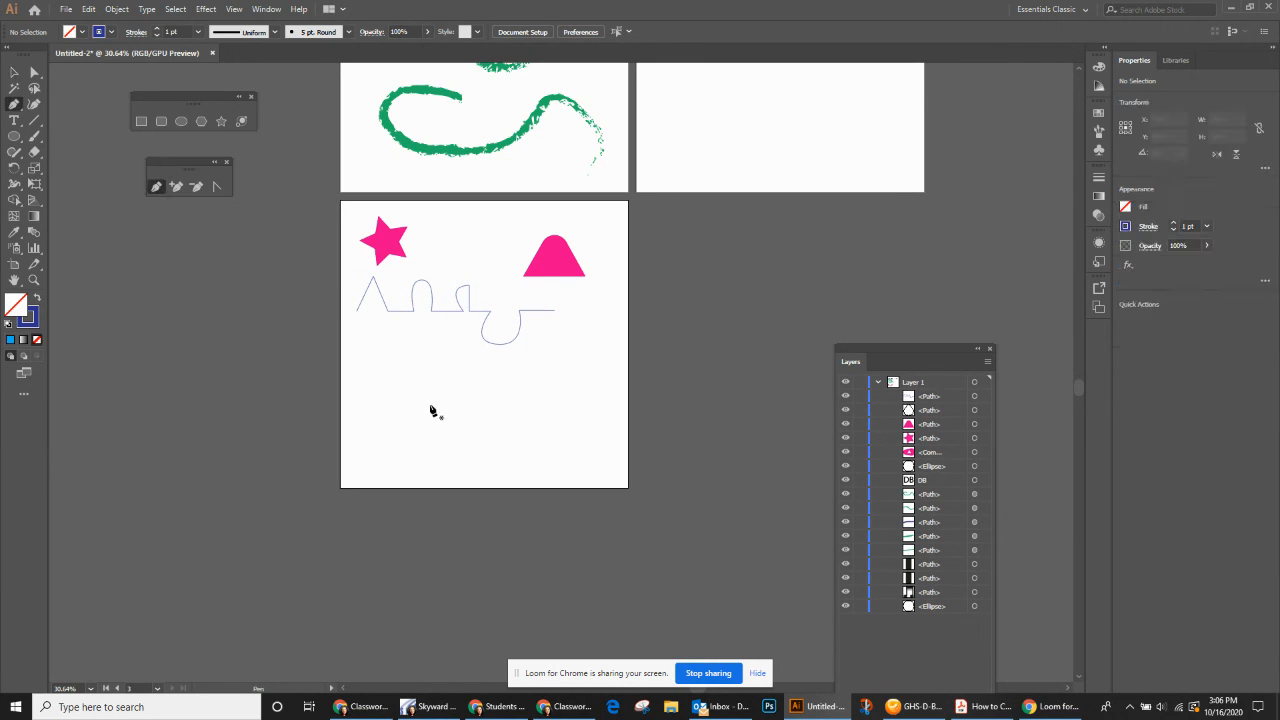
pyautogui.click(364, 376)
pyautogui.click(408, 378)
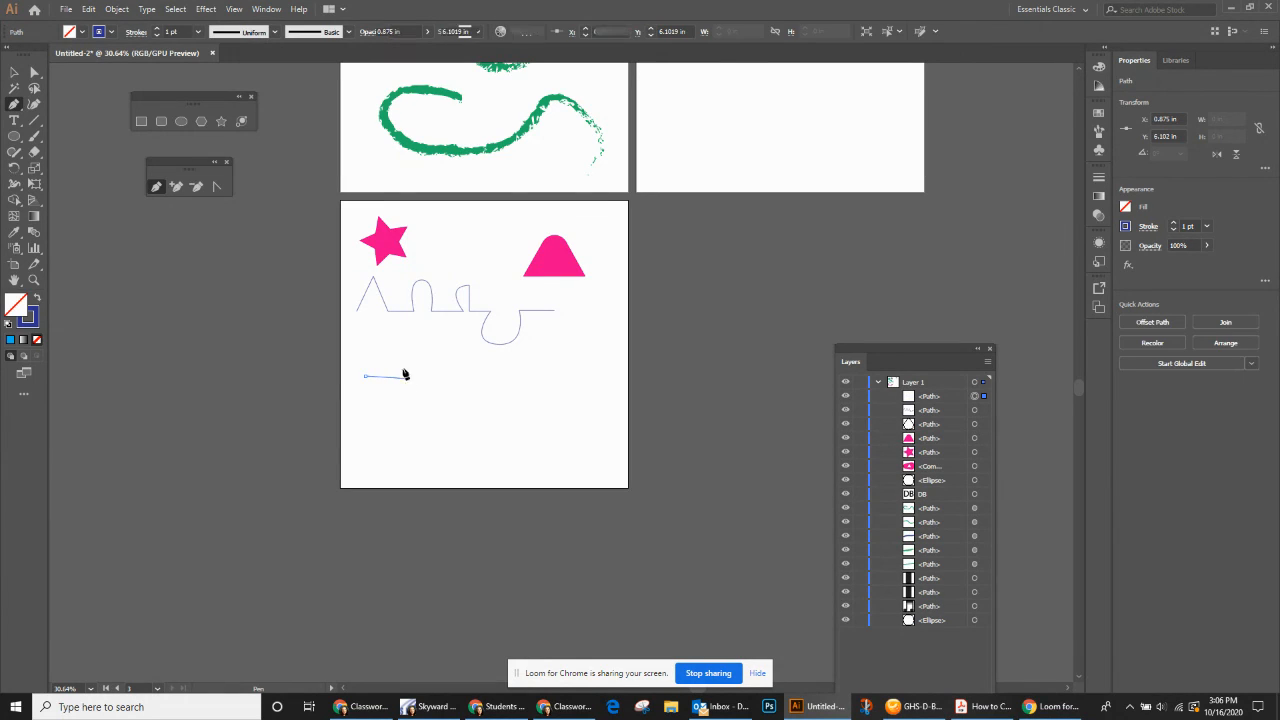
pyautogui.moveTo(408, 340); pyautogui.dragTo(444, 342)
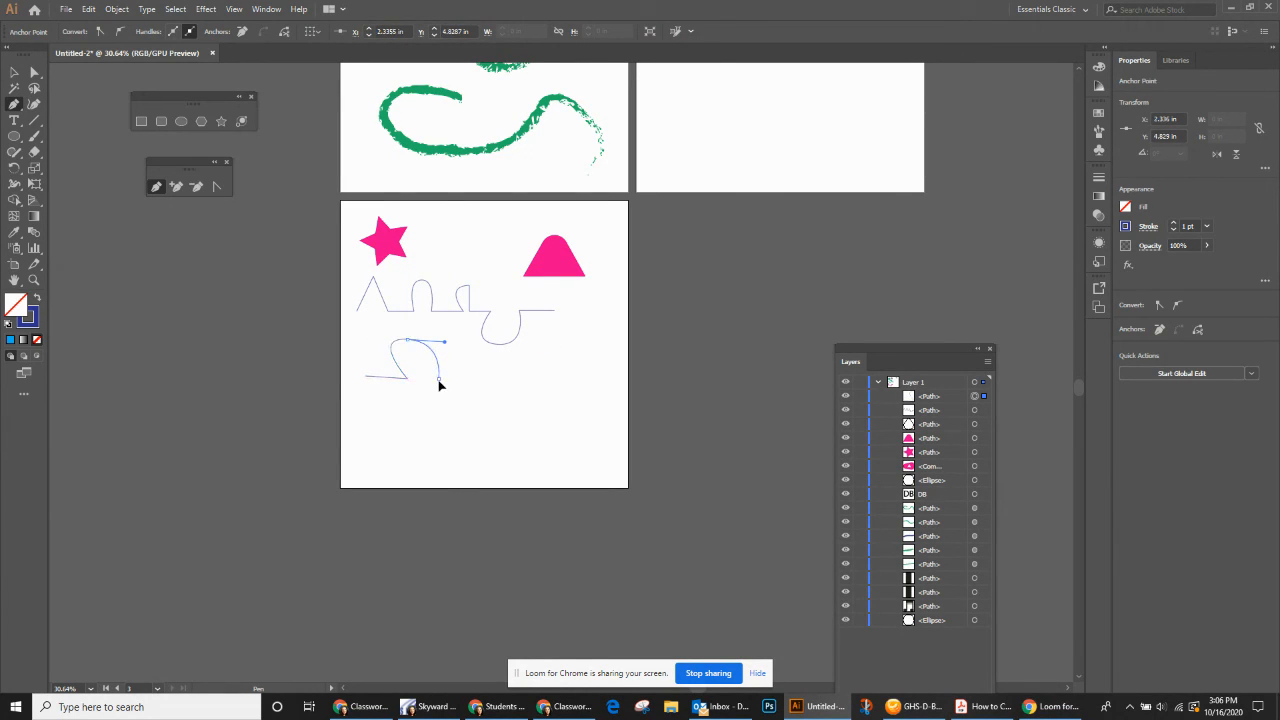
pyautogui.click(438, 378)
pyautogui.click(476, 379)
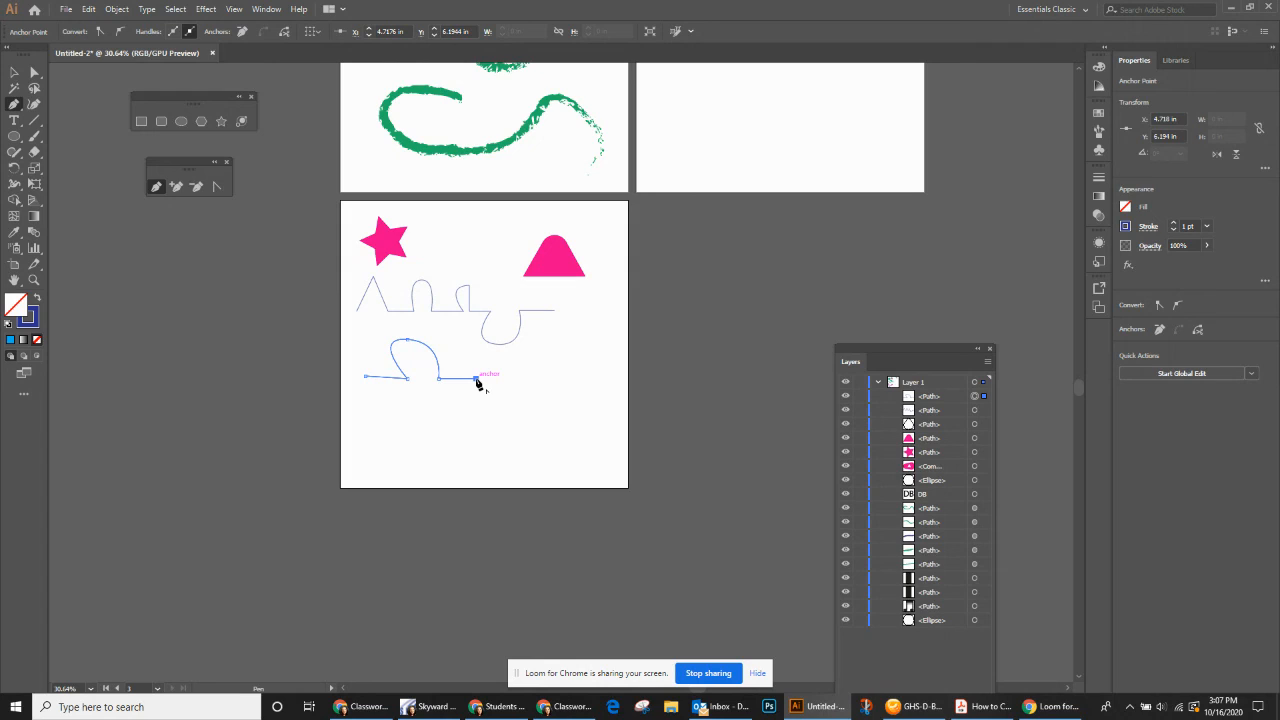
pyautogui.click(10, 340)
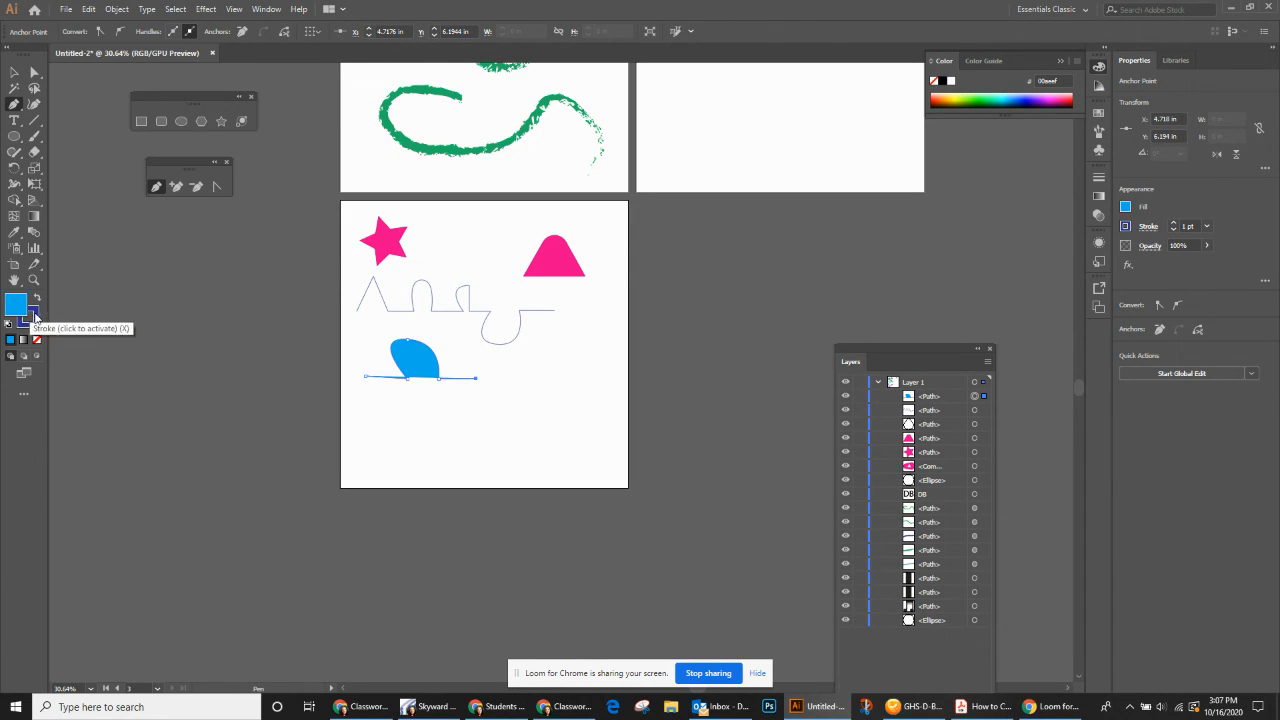
pyautogui.press('Escape')
# - Draw a wavy blue-filled path of alternating smooth curves with the Pen tool near the third artboard's lower right
pyautogui.click(461, 447)
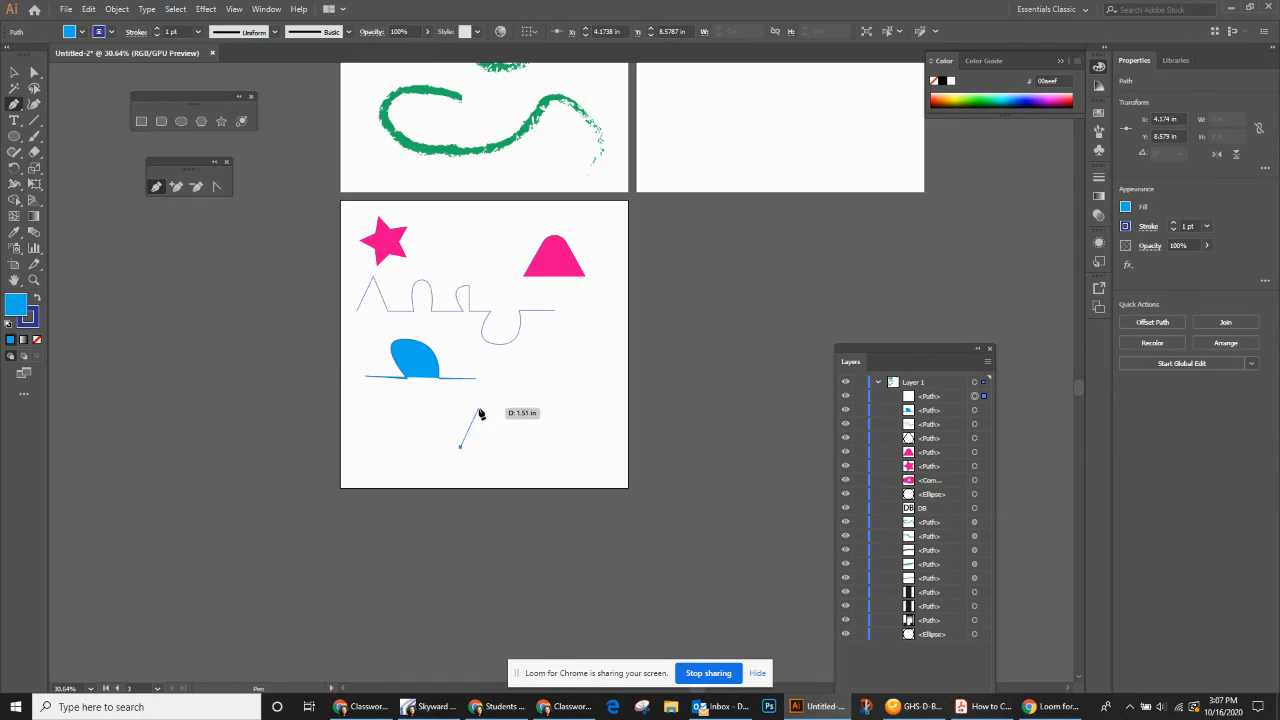
pyautogui.moveTo(478, 408); pyautogui.dragTo(579, 441)
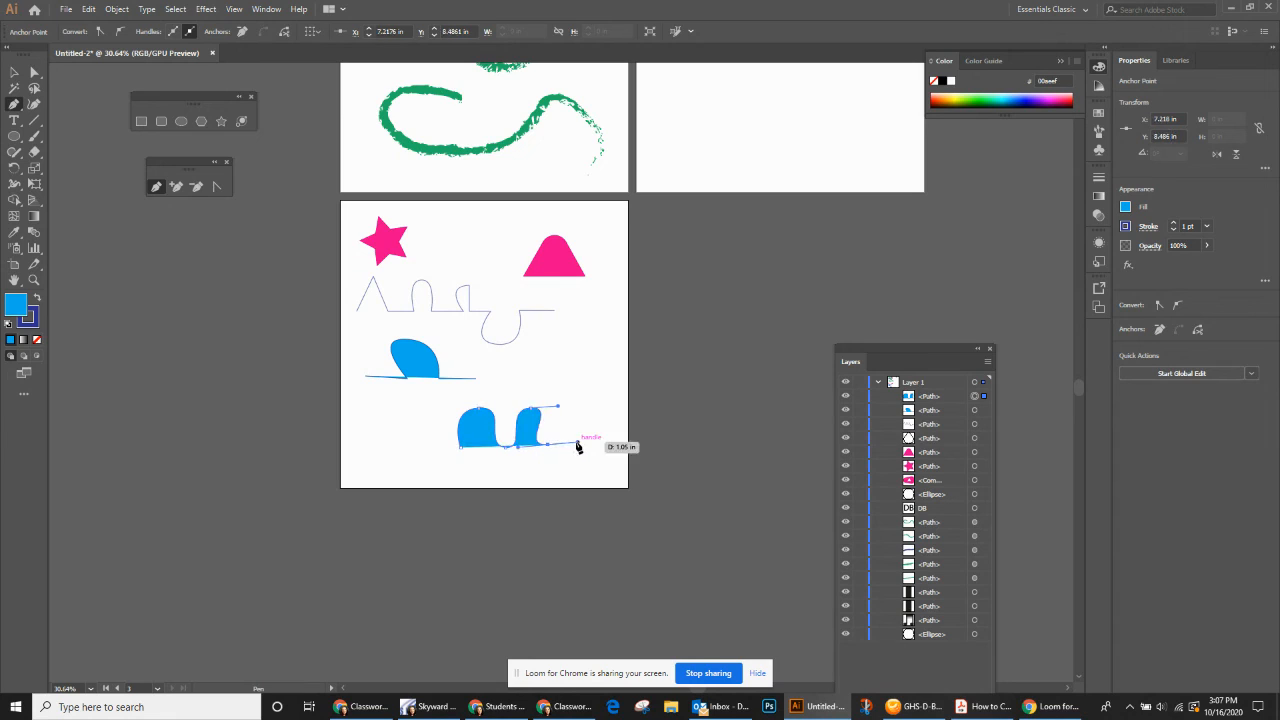
pyautogui.click(581, 420)
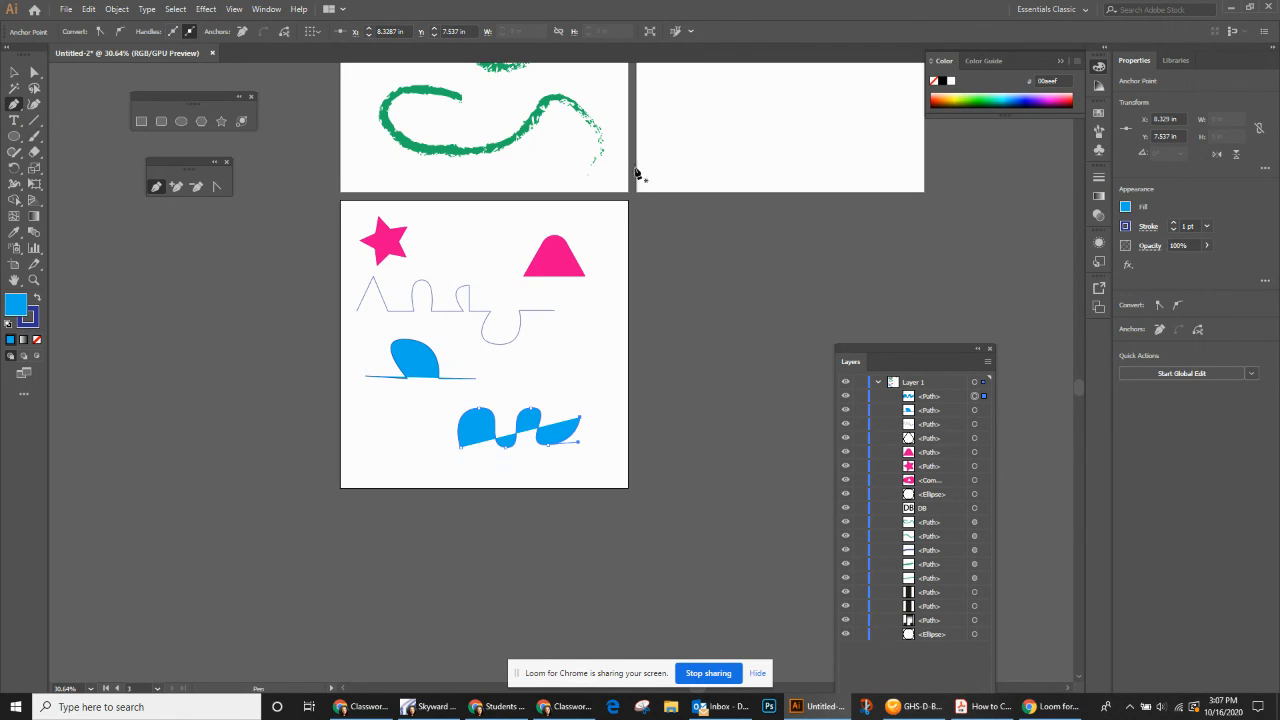
# - View sample.png in the Google Classroom browser window and return to Illustrator
pyautogui.moveTo(364, 714)
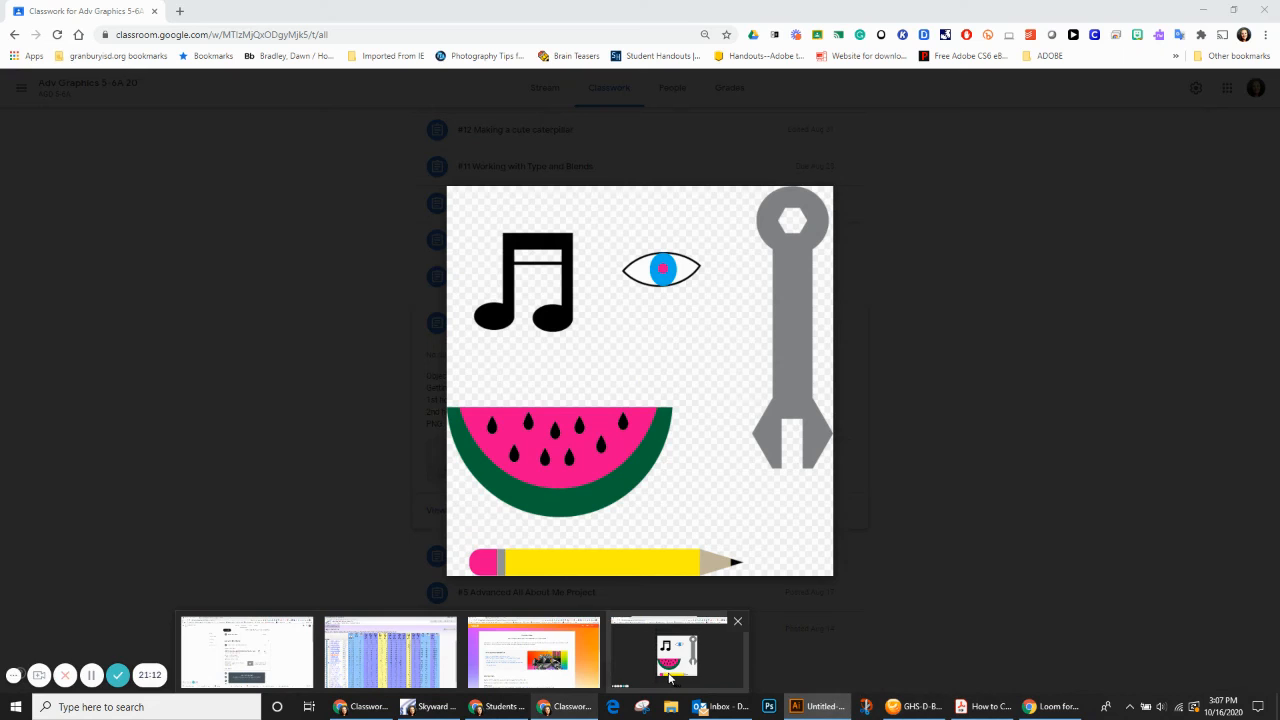
pyautogui.click(670, 678)
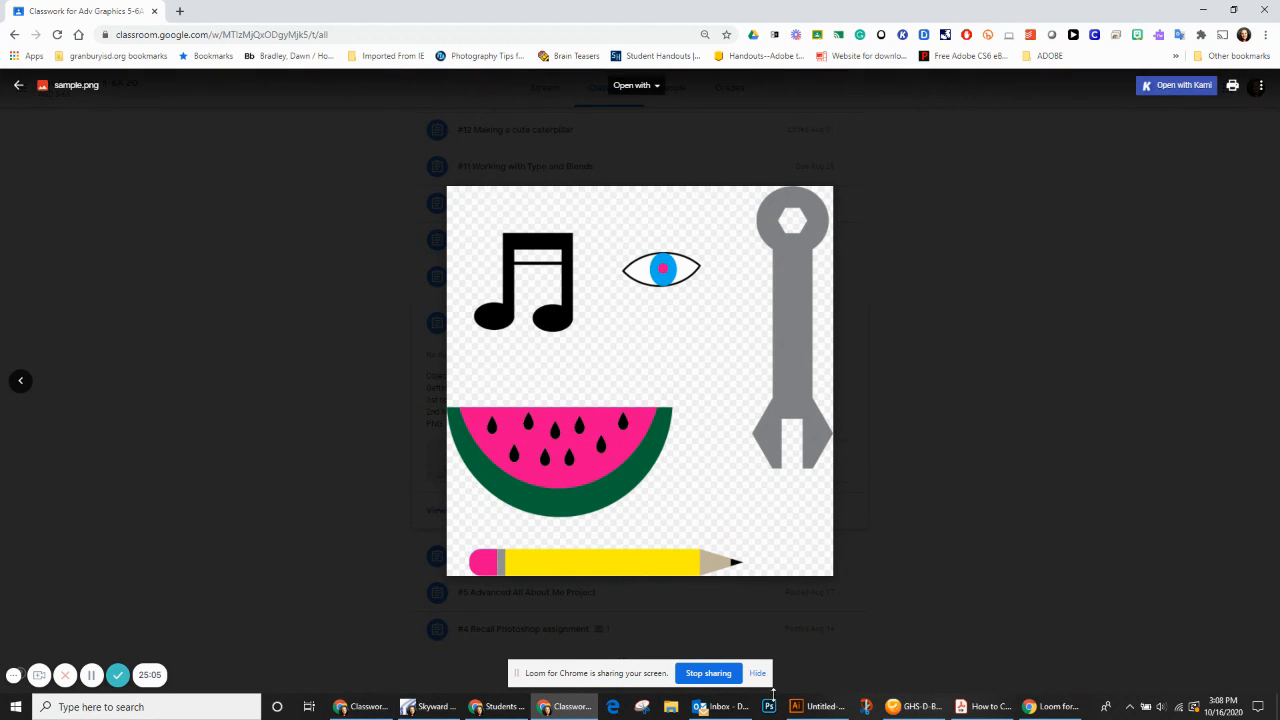
pyautogui.click(808, 712)
# - Activate the Polygon tool and switch to the browser window showing the sample.png reference
pyautogui.click(14, 136)
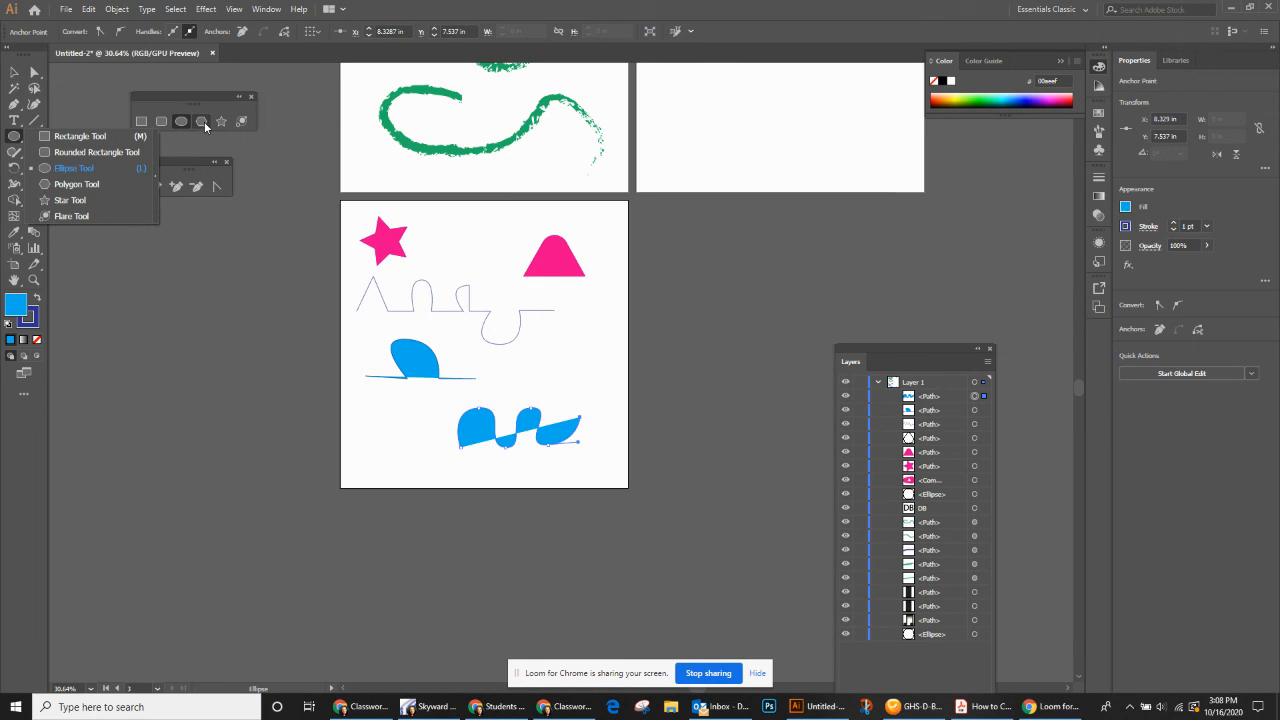
pyautogui.click(204, 121)
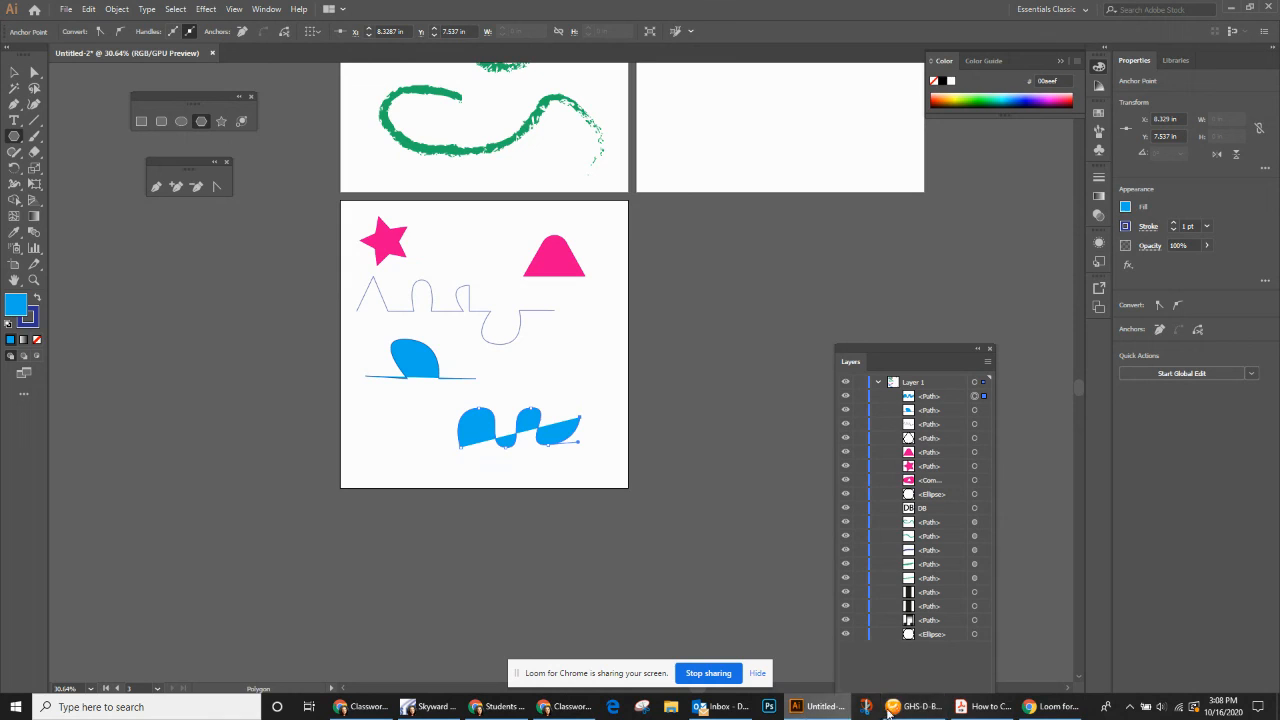
pyautogui.click(558, 710)
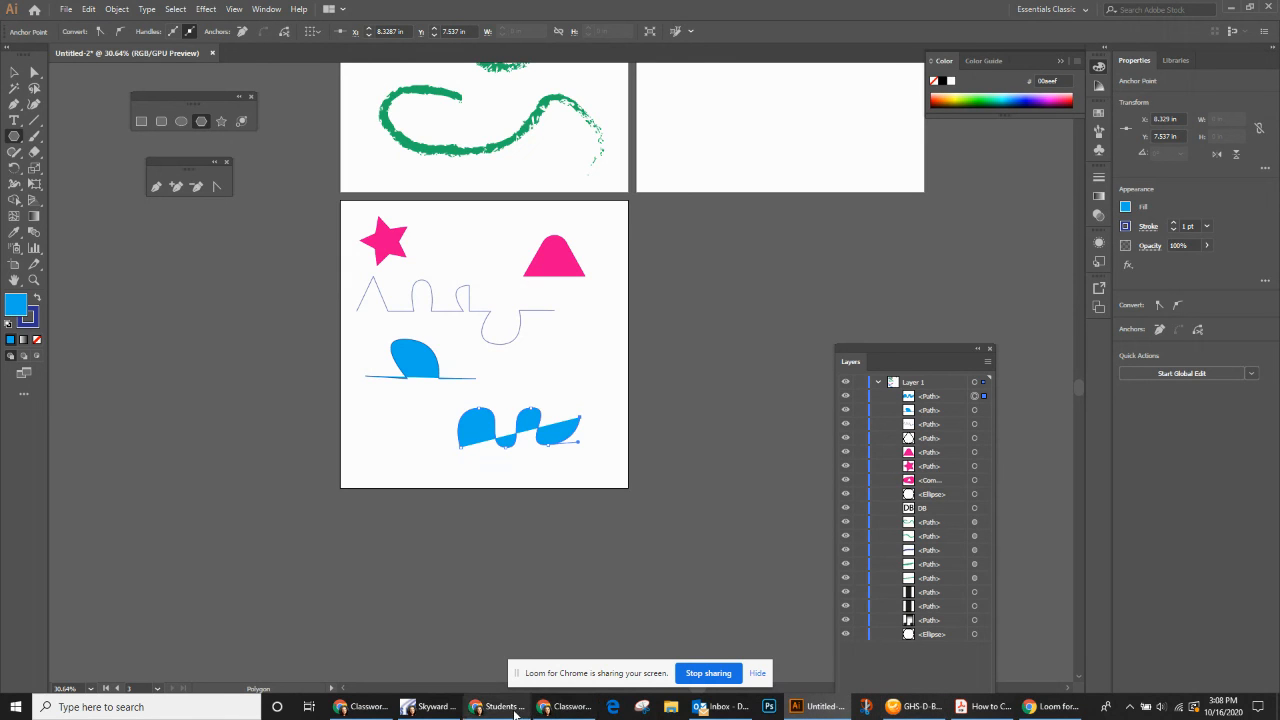
pyautogui.click(752, 652)
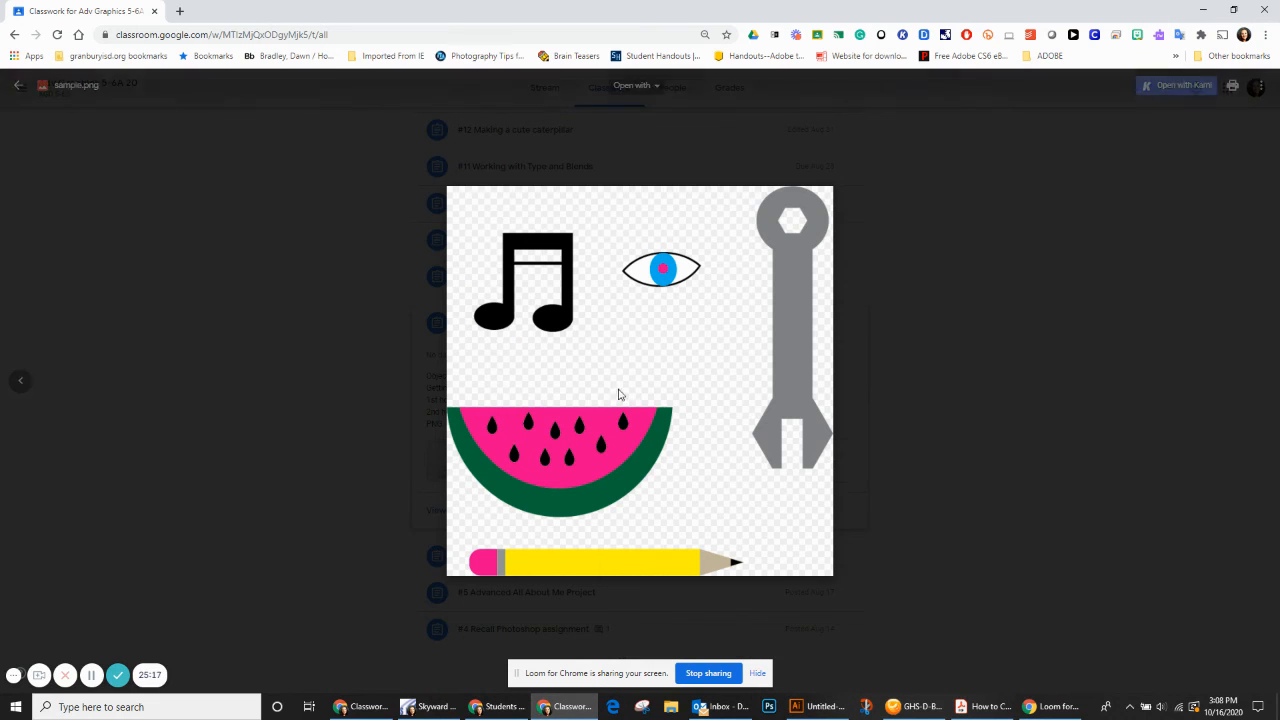